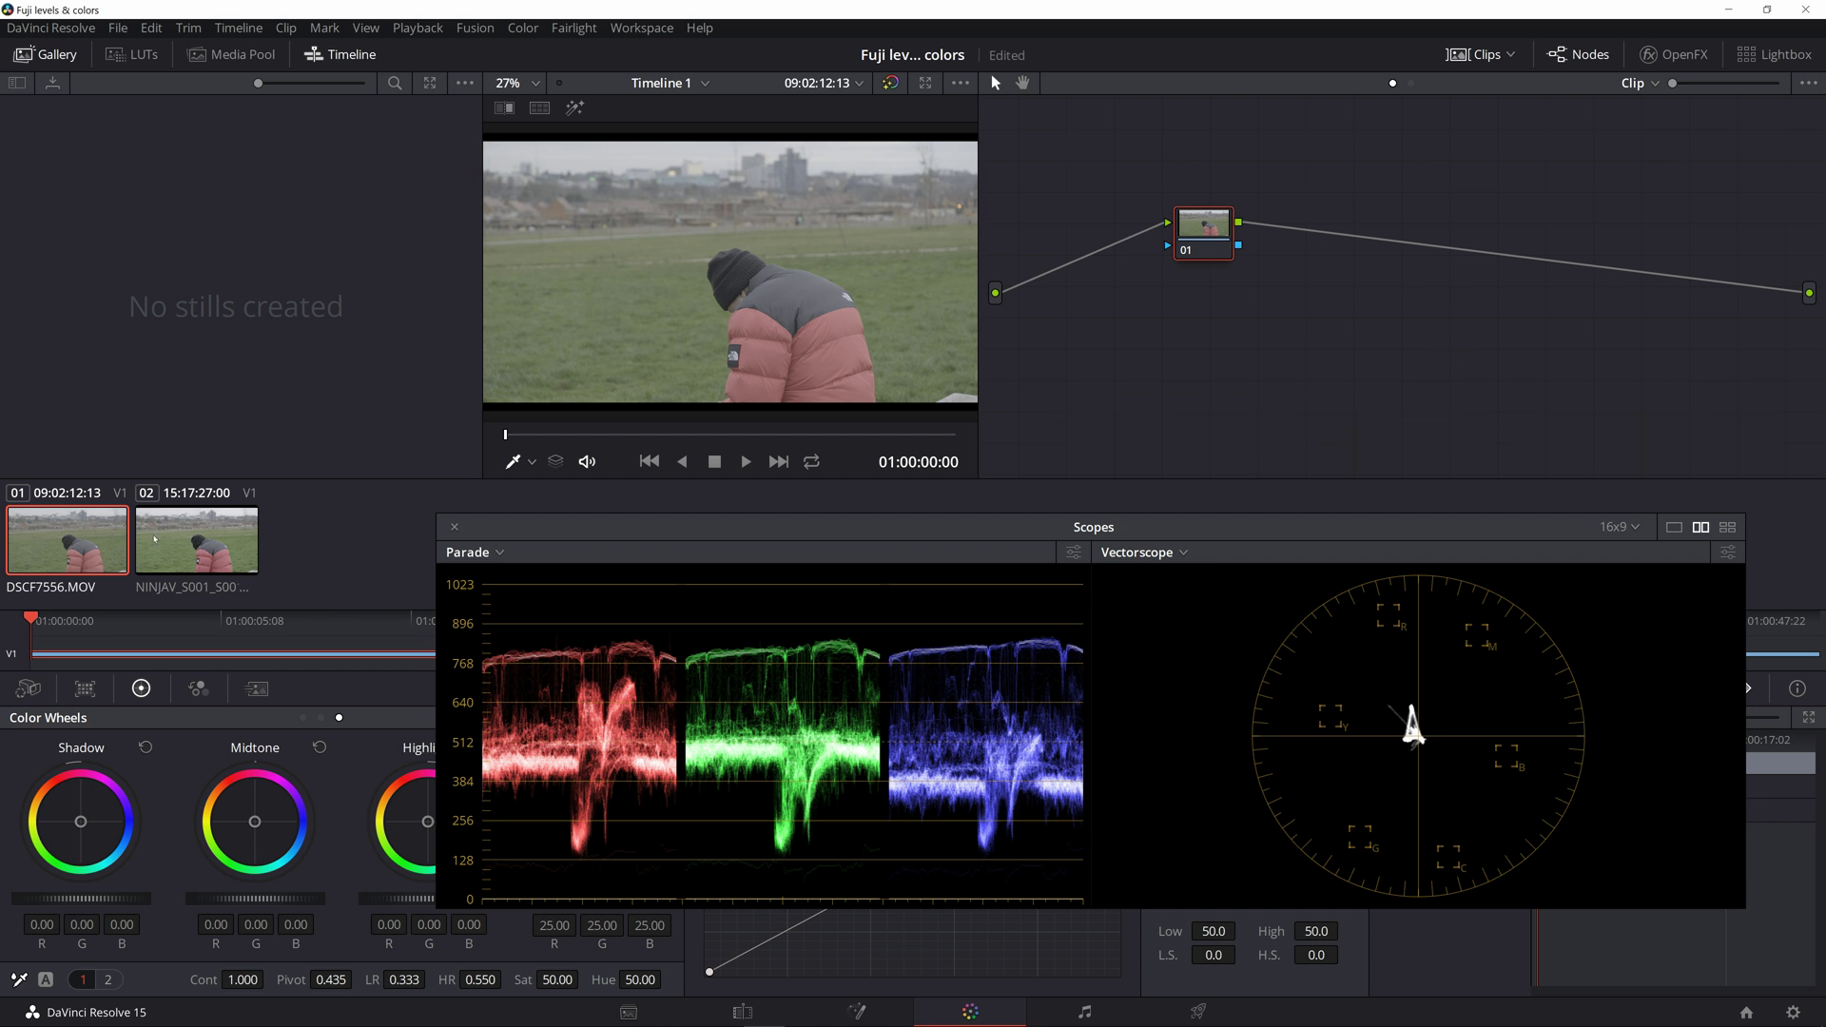
Step: Show the NINJAV_S001 clip with its parade and vectorscope on the Color page
left_click(234, 547)
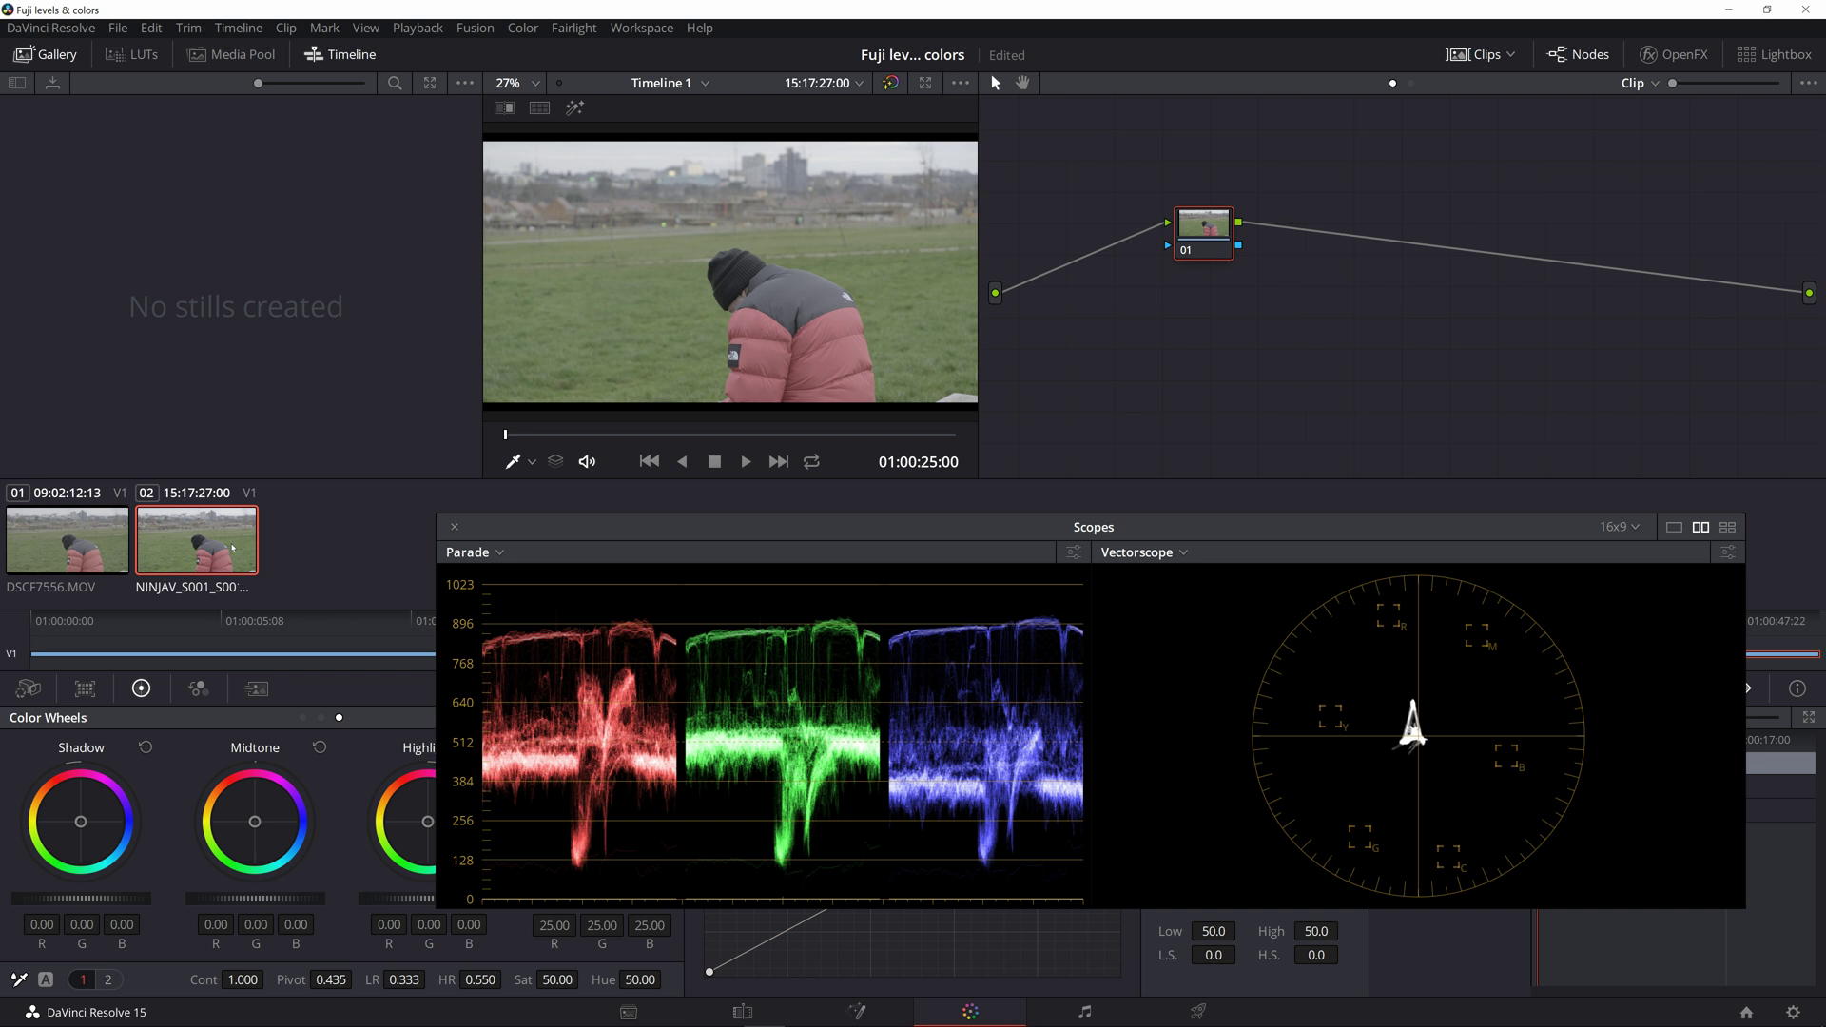
Step: Set the NINJAV_S001_T017.MOV clip attribute Data Levels to Full, then return to the Color page
key("ctrl+shift+w")
left_click(628, 1012)
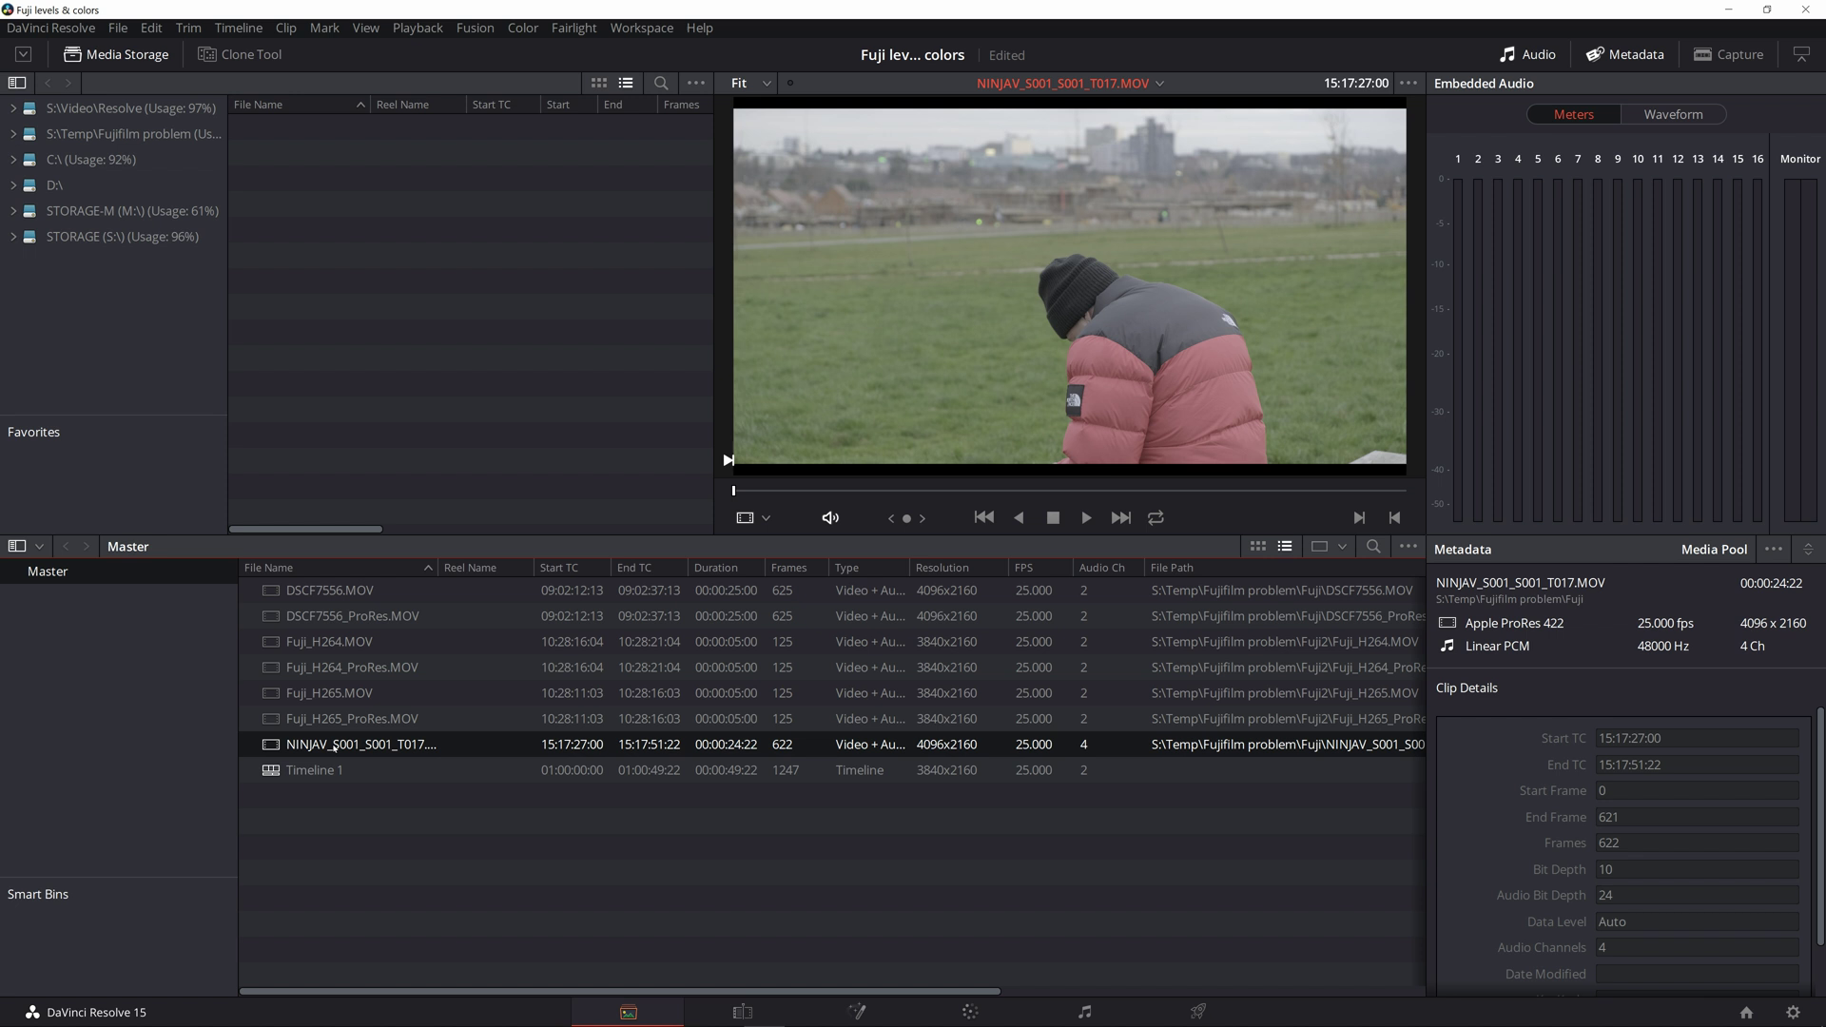
right_click(331, 748)
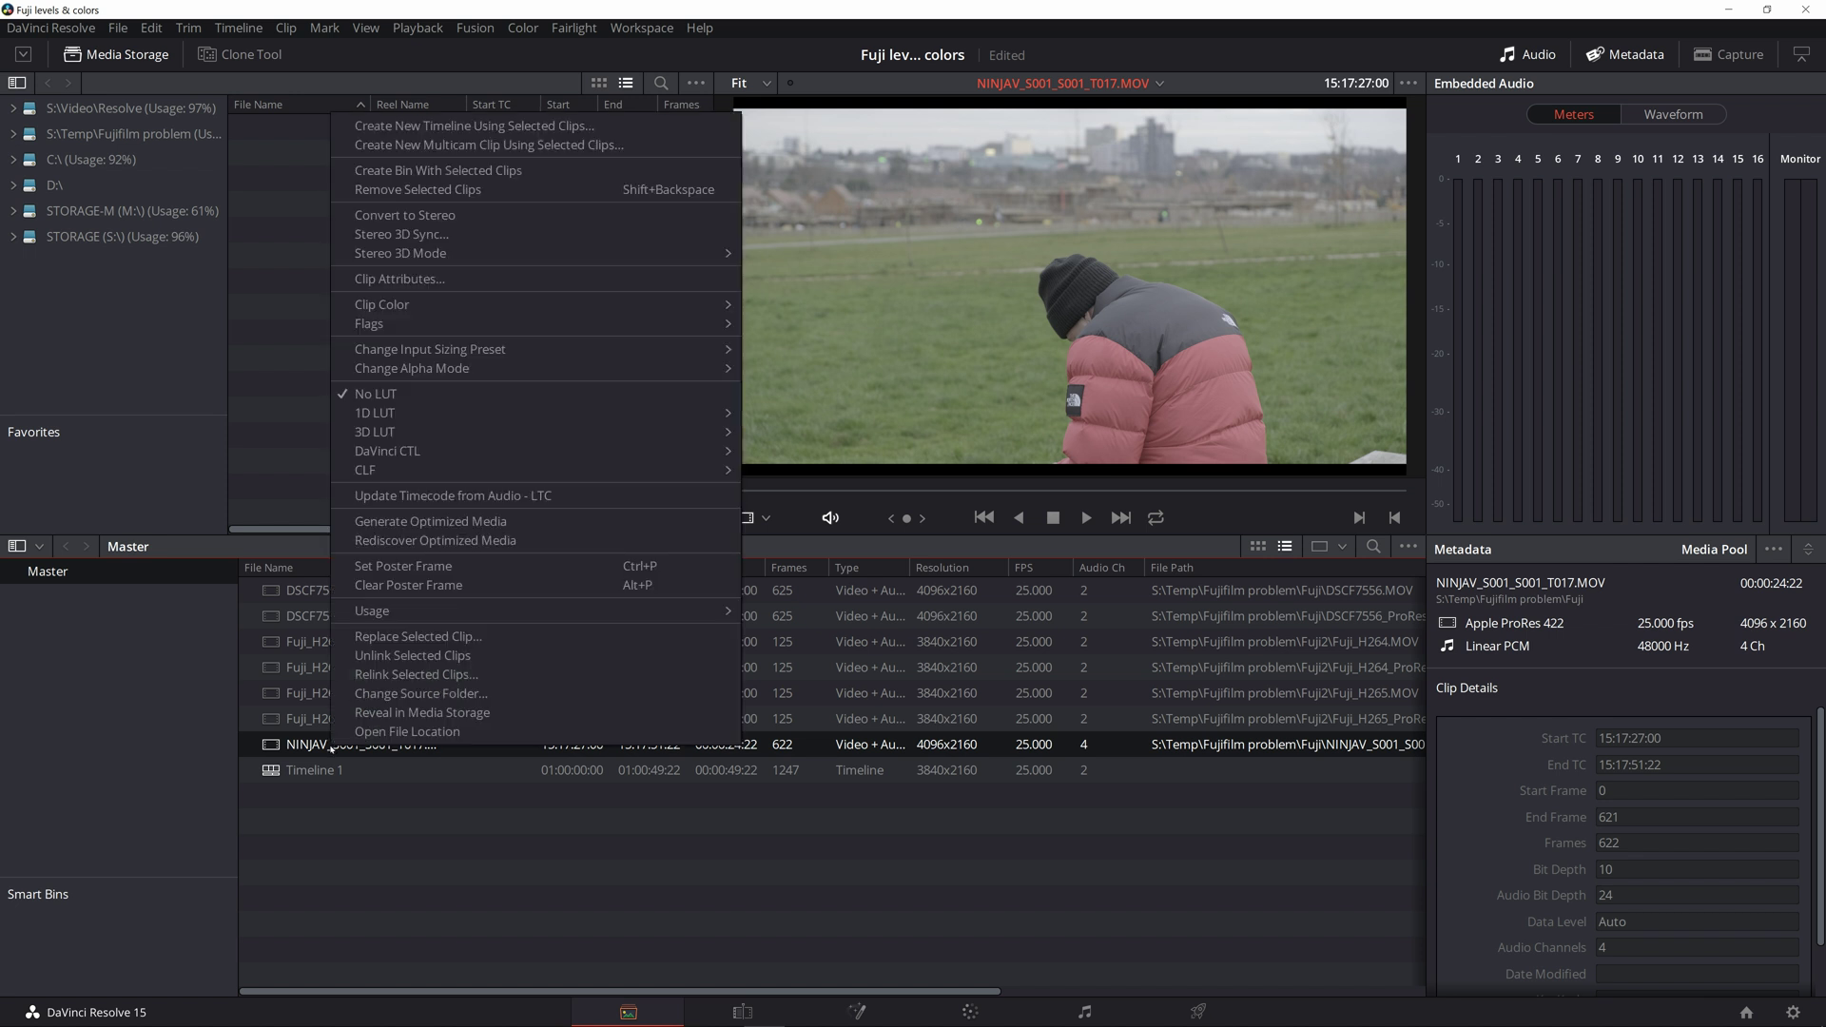
left_click(399, 277)
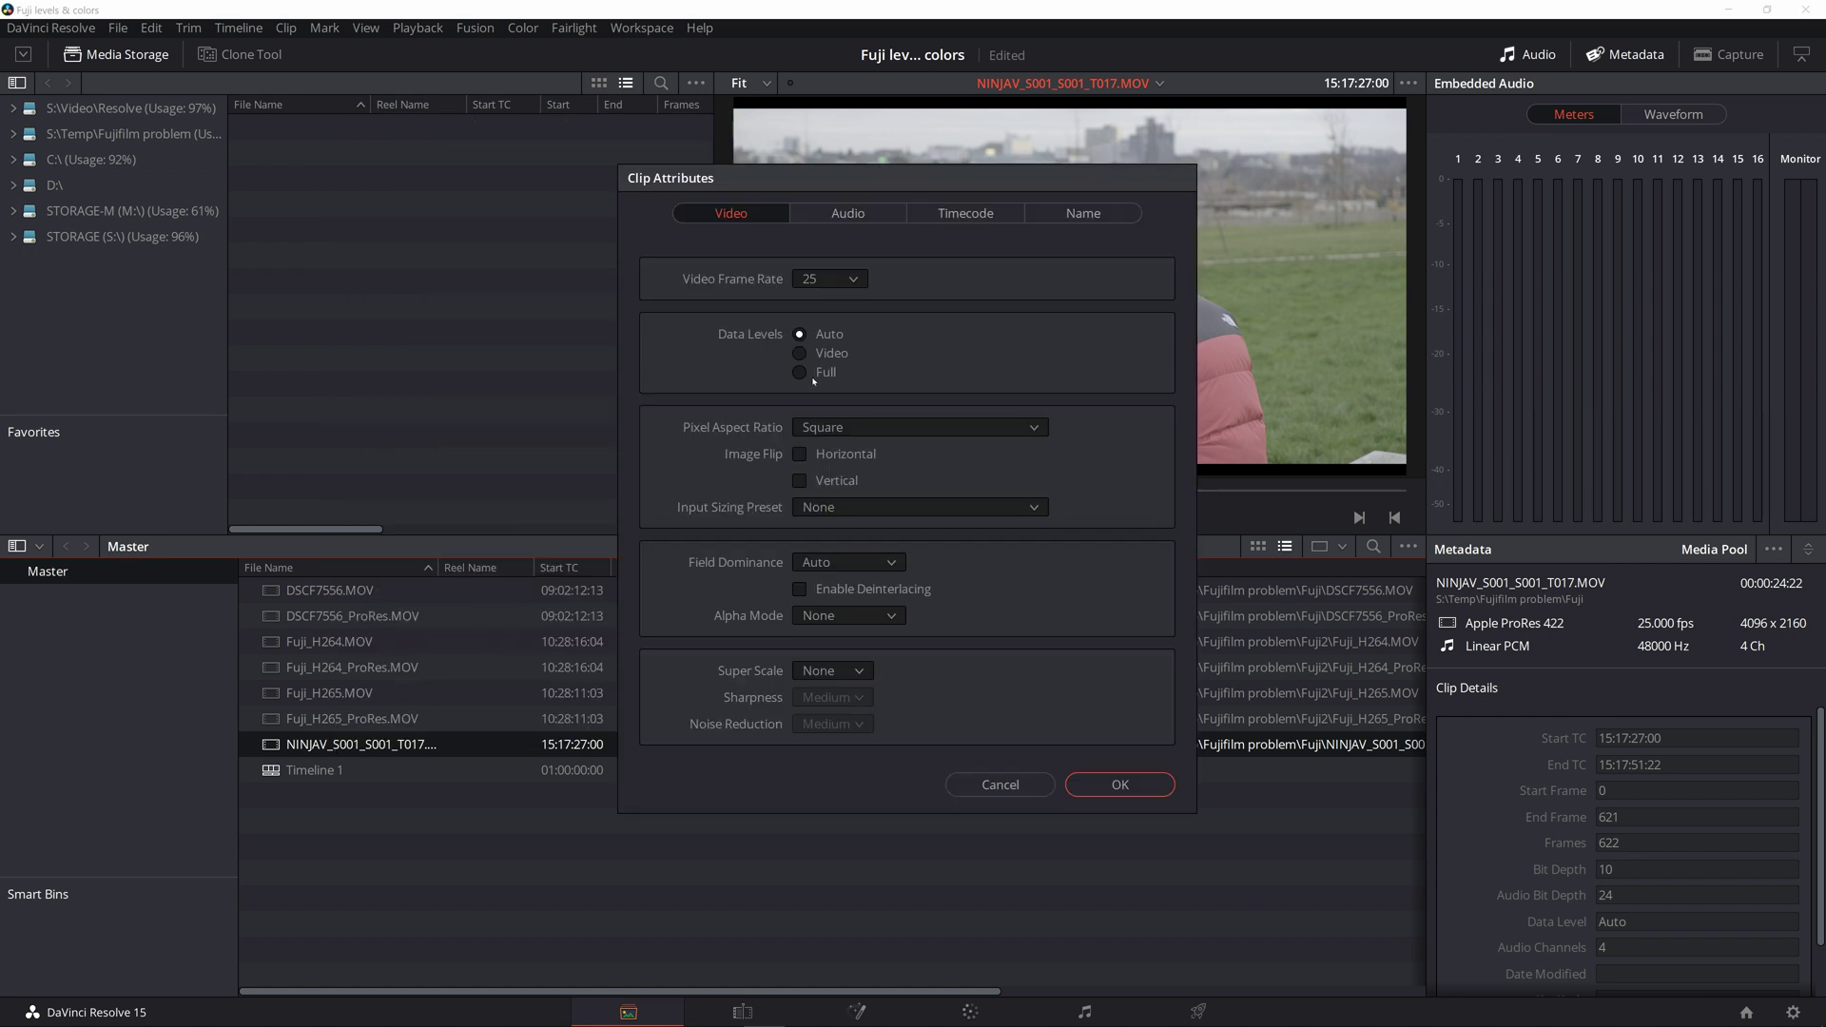
left_click(1115, 784)
left_click(970, 1011)
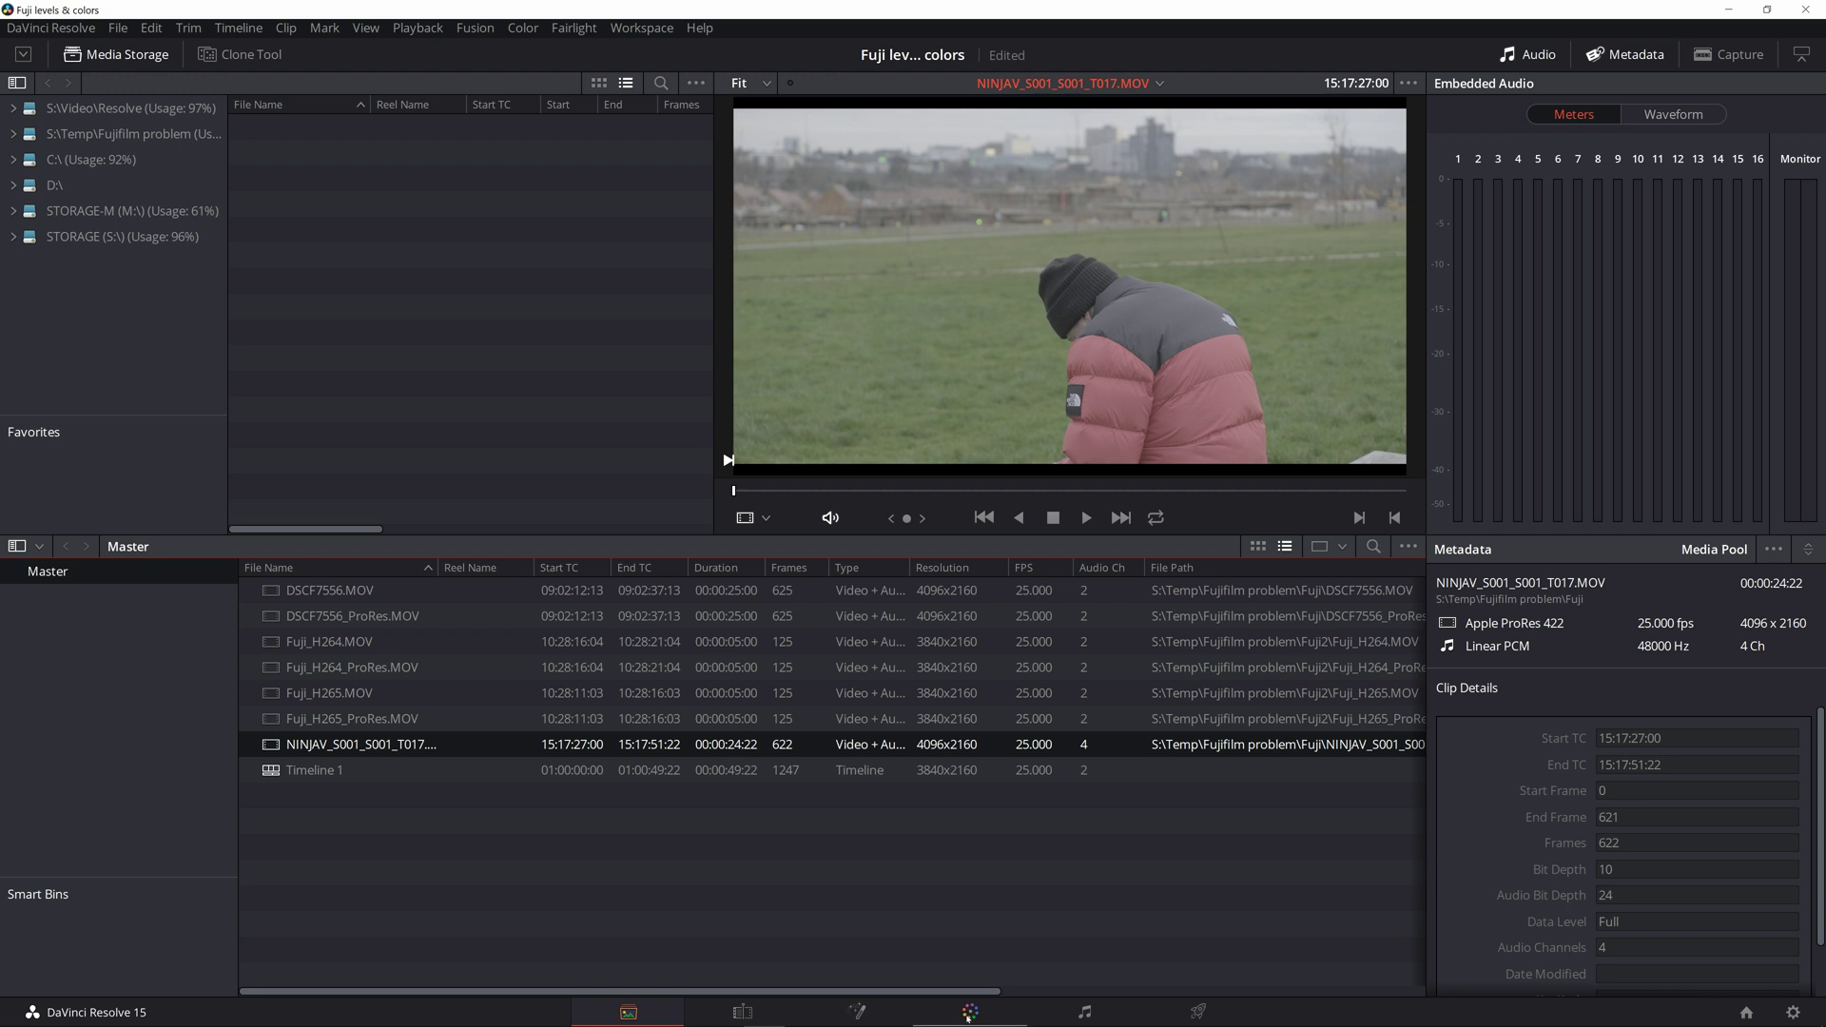
Step: Compare the Fuji and Ninja V clips' parade and vectorscope by stepping between them
key("ctrl+shift+w")
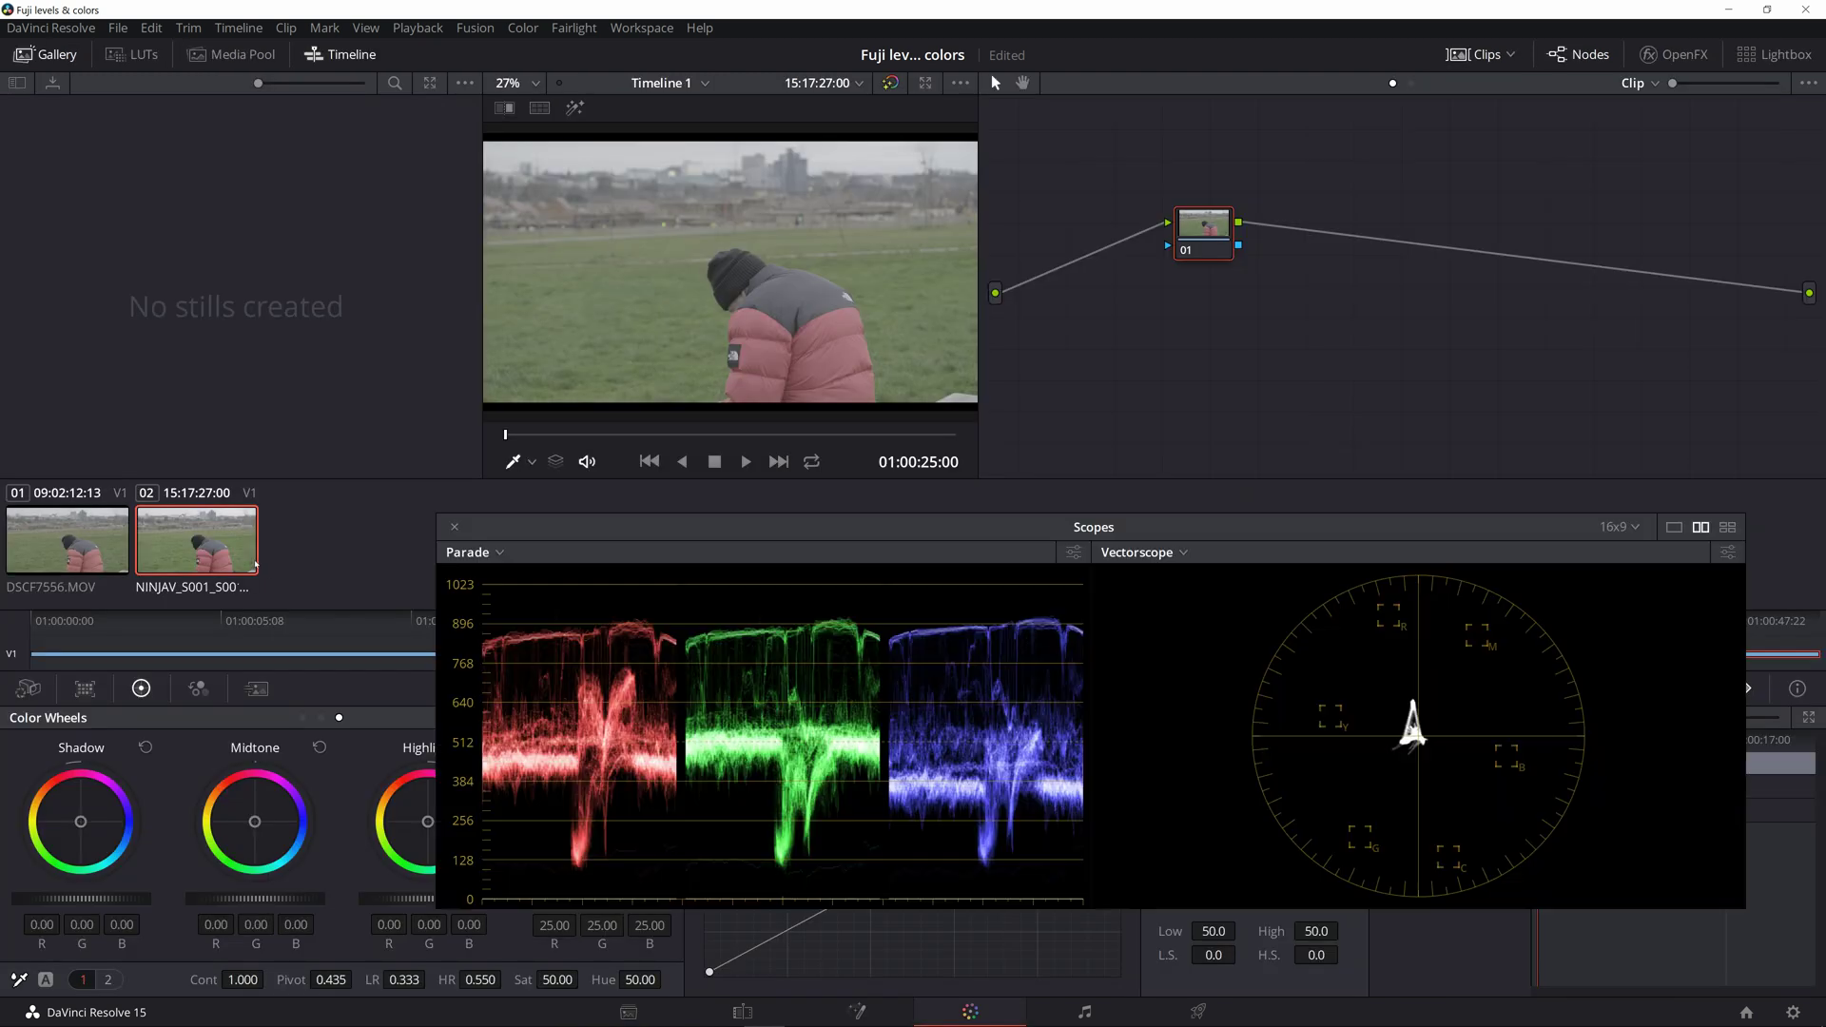
key("Up")
key("Down")
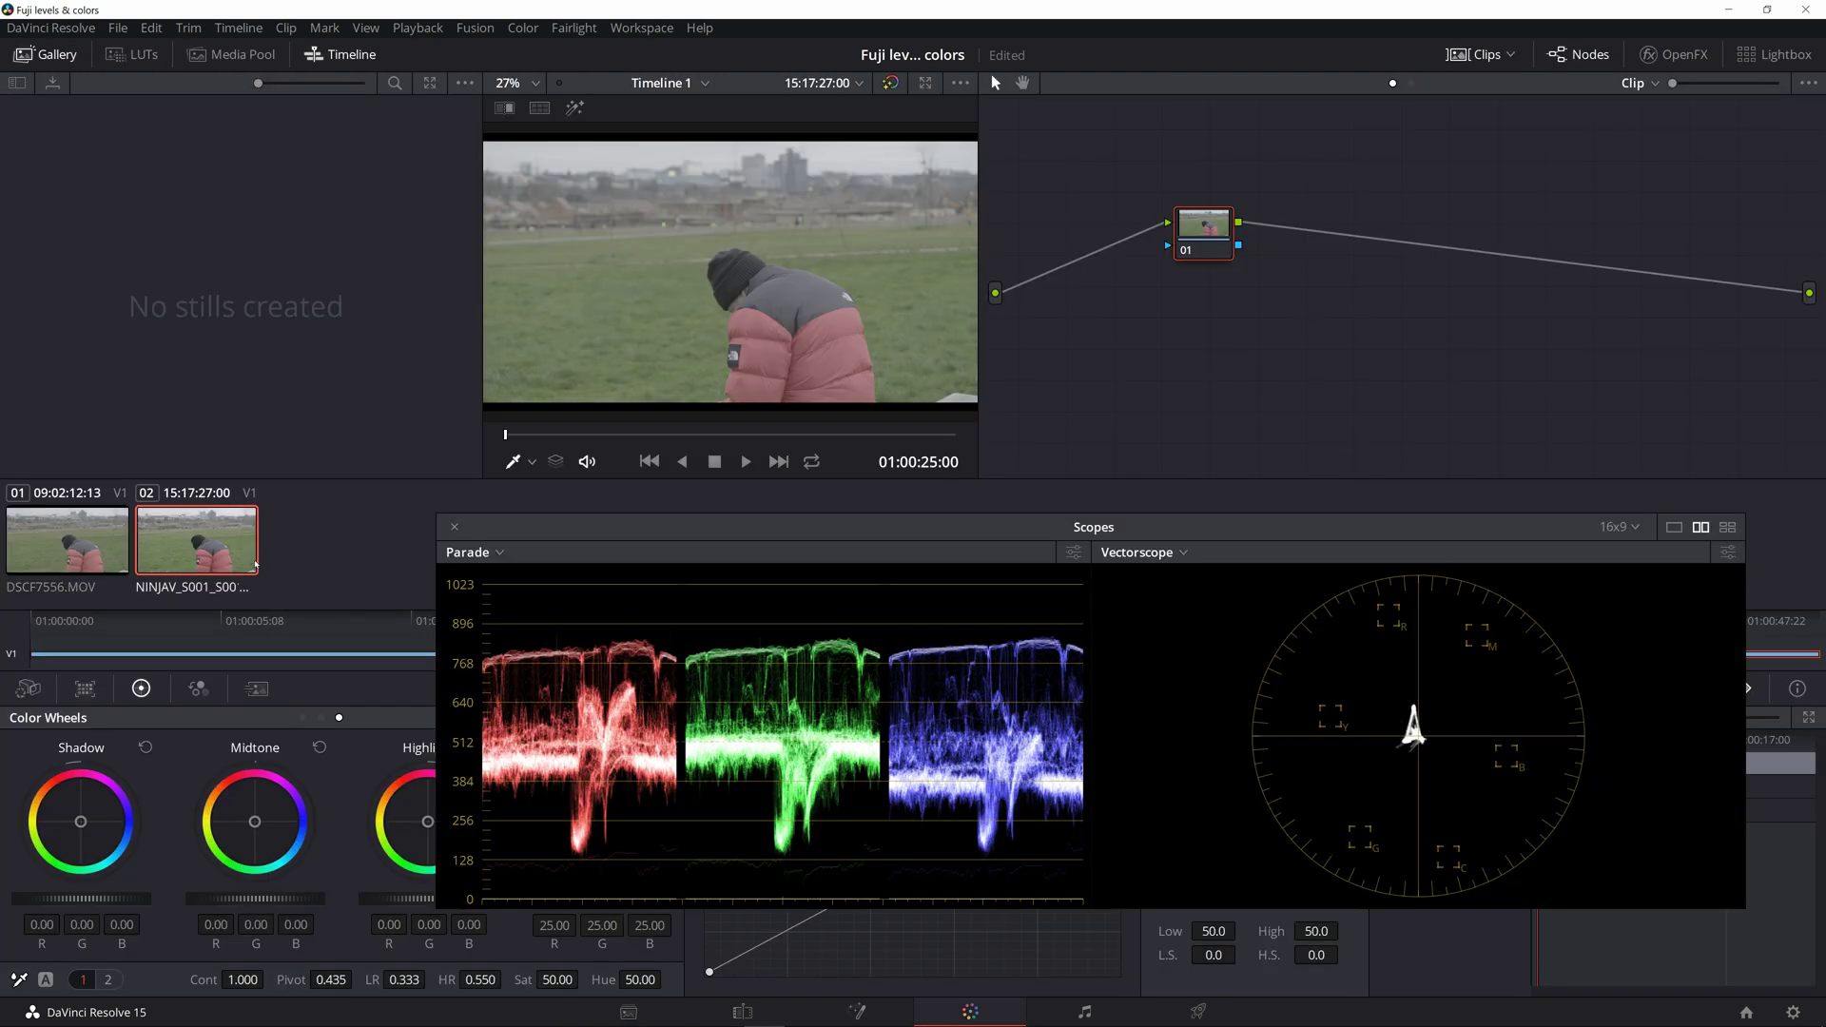
key("Up")
key("Down")
key("Up")
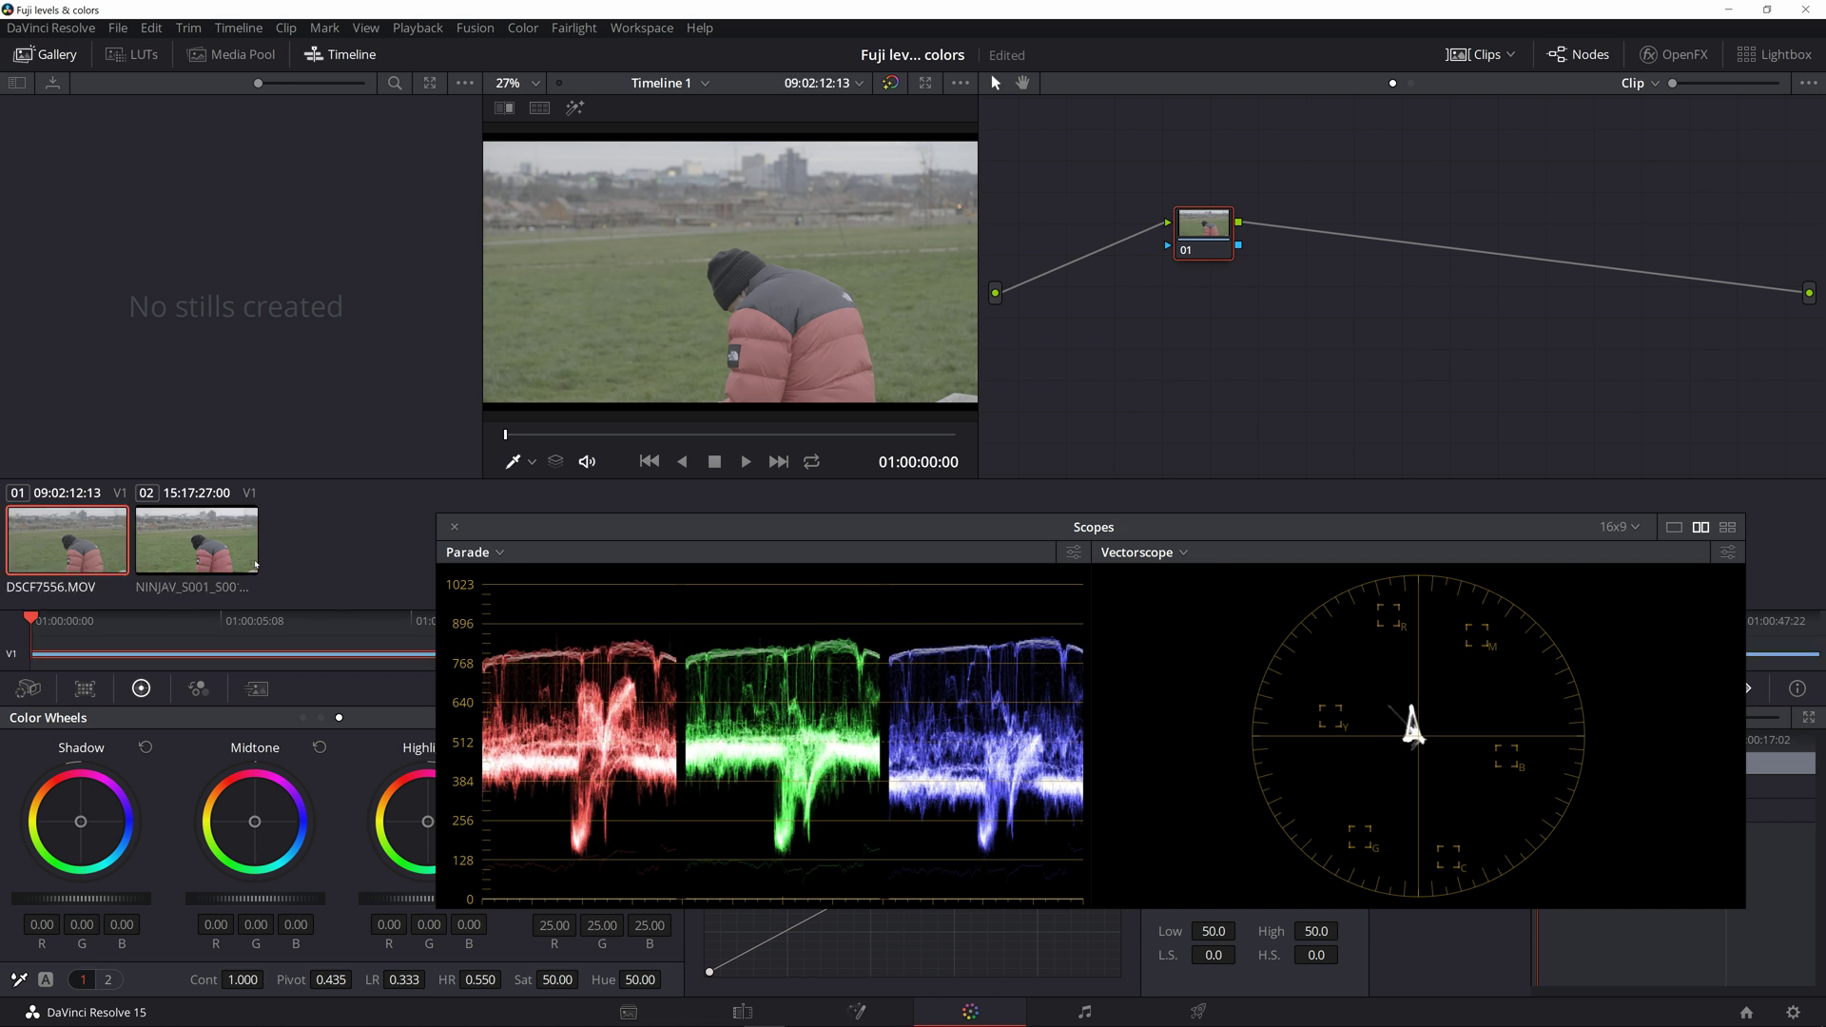
Step: Enlarge the viewer and flip between the Fuji and Ninja V clips full size, ending on Ninja V
key("ctrl+shift+w")
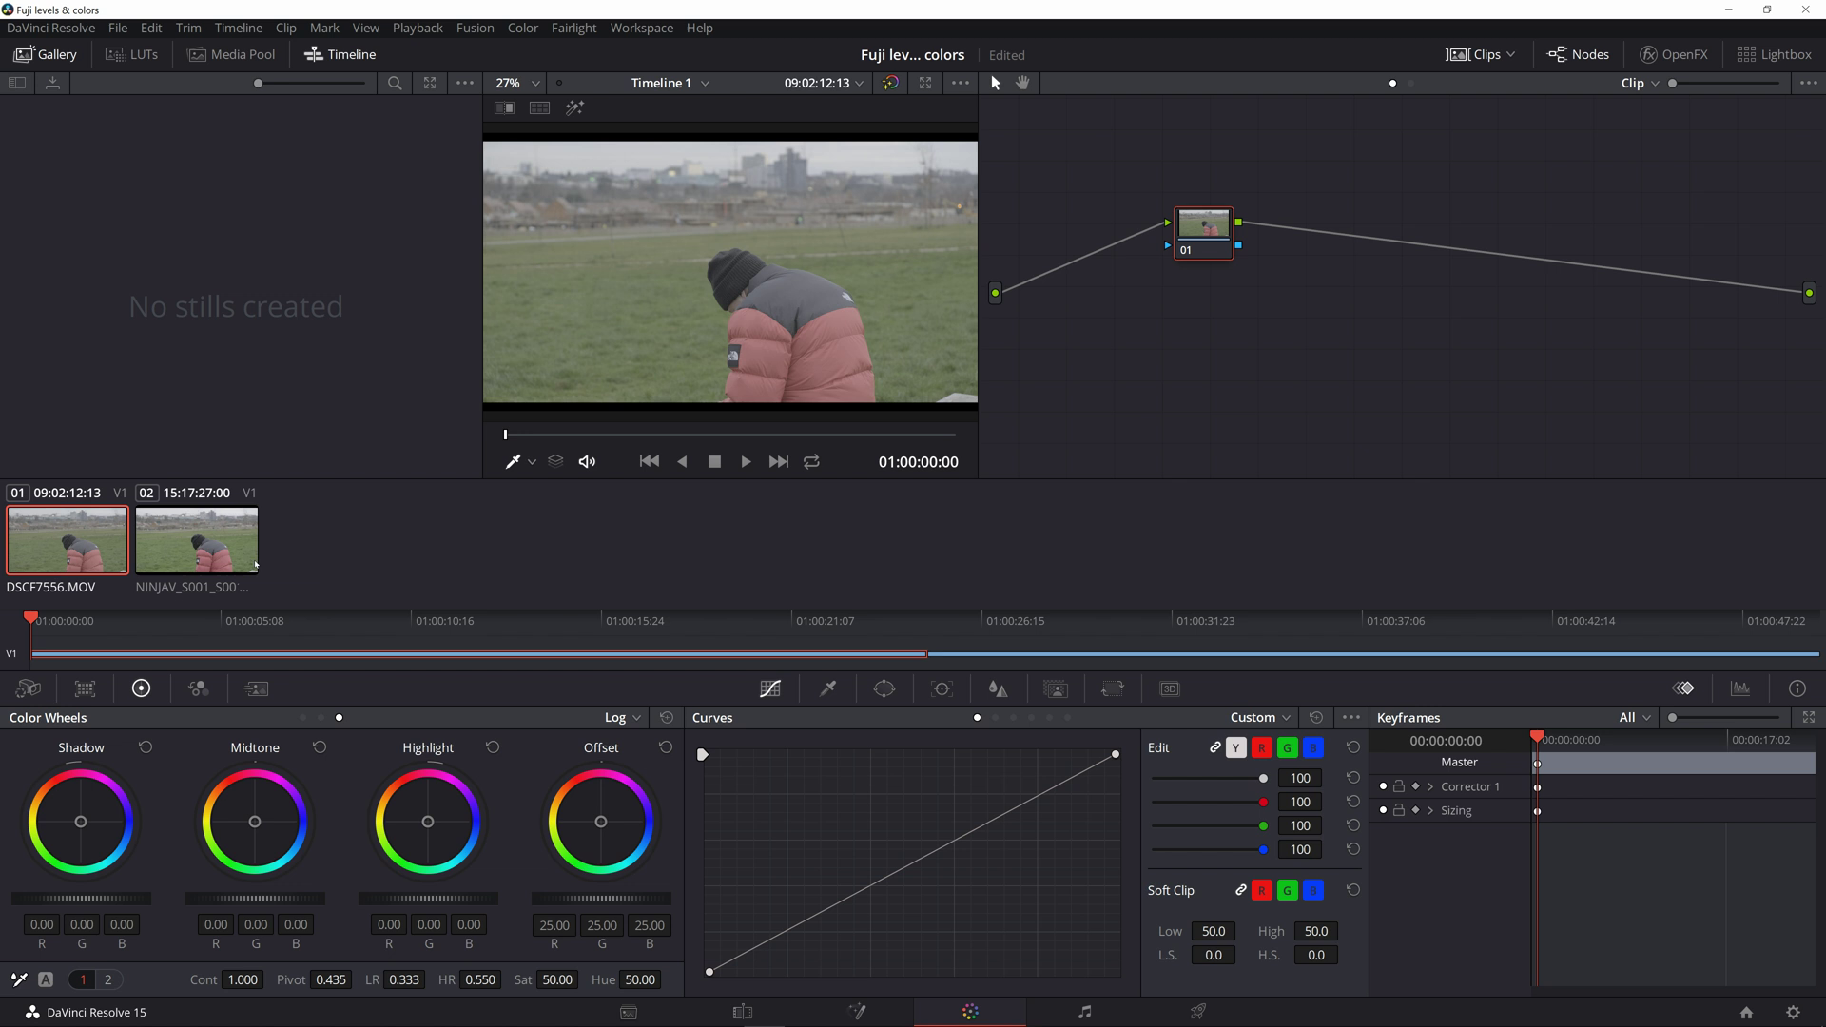
key("alt+f")
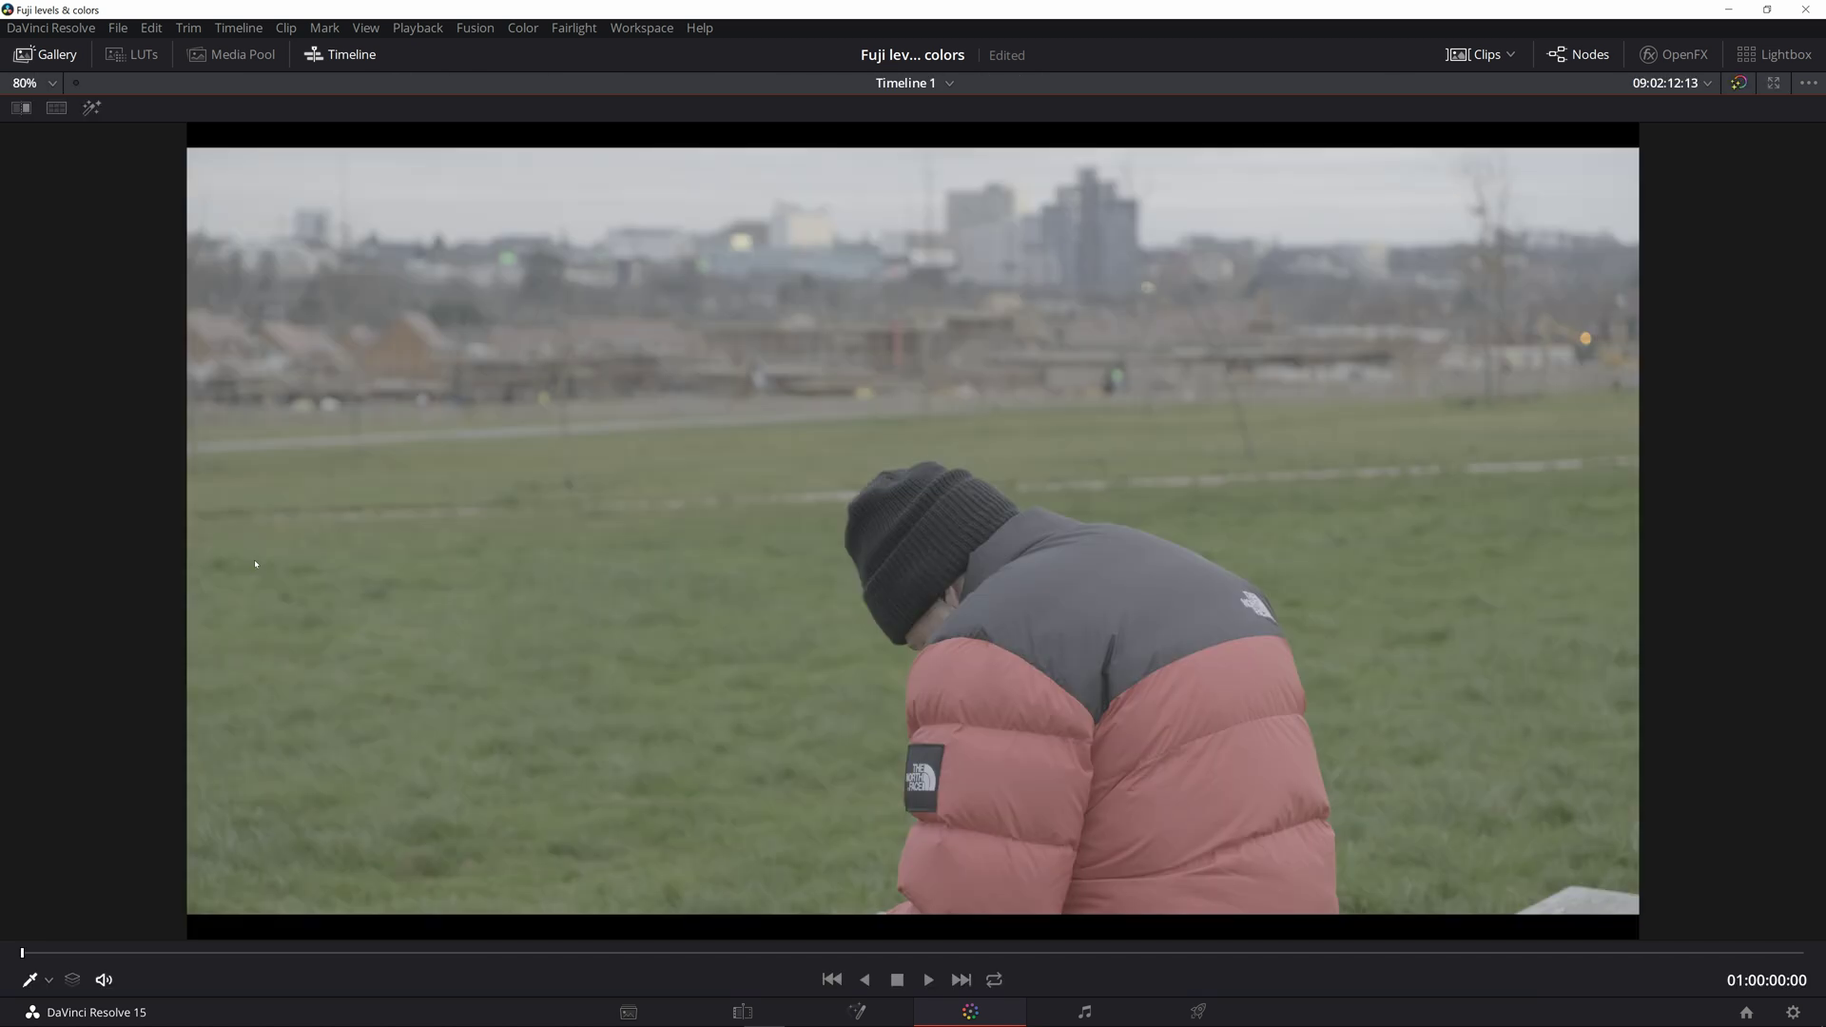
key("Down")
key("Up")
key("Down")
key("Up")
key("Down")
key("Up")
key("Down")
key("Up")
key("Down")
Step: Return to the Fuji clip DSCF7556.MOV
key("Up")
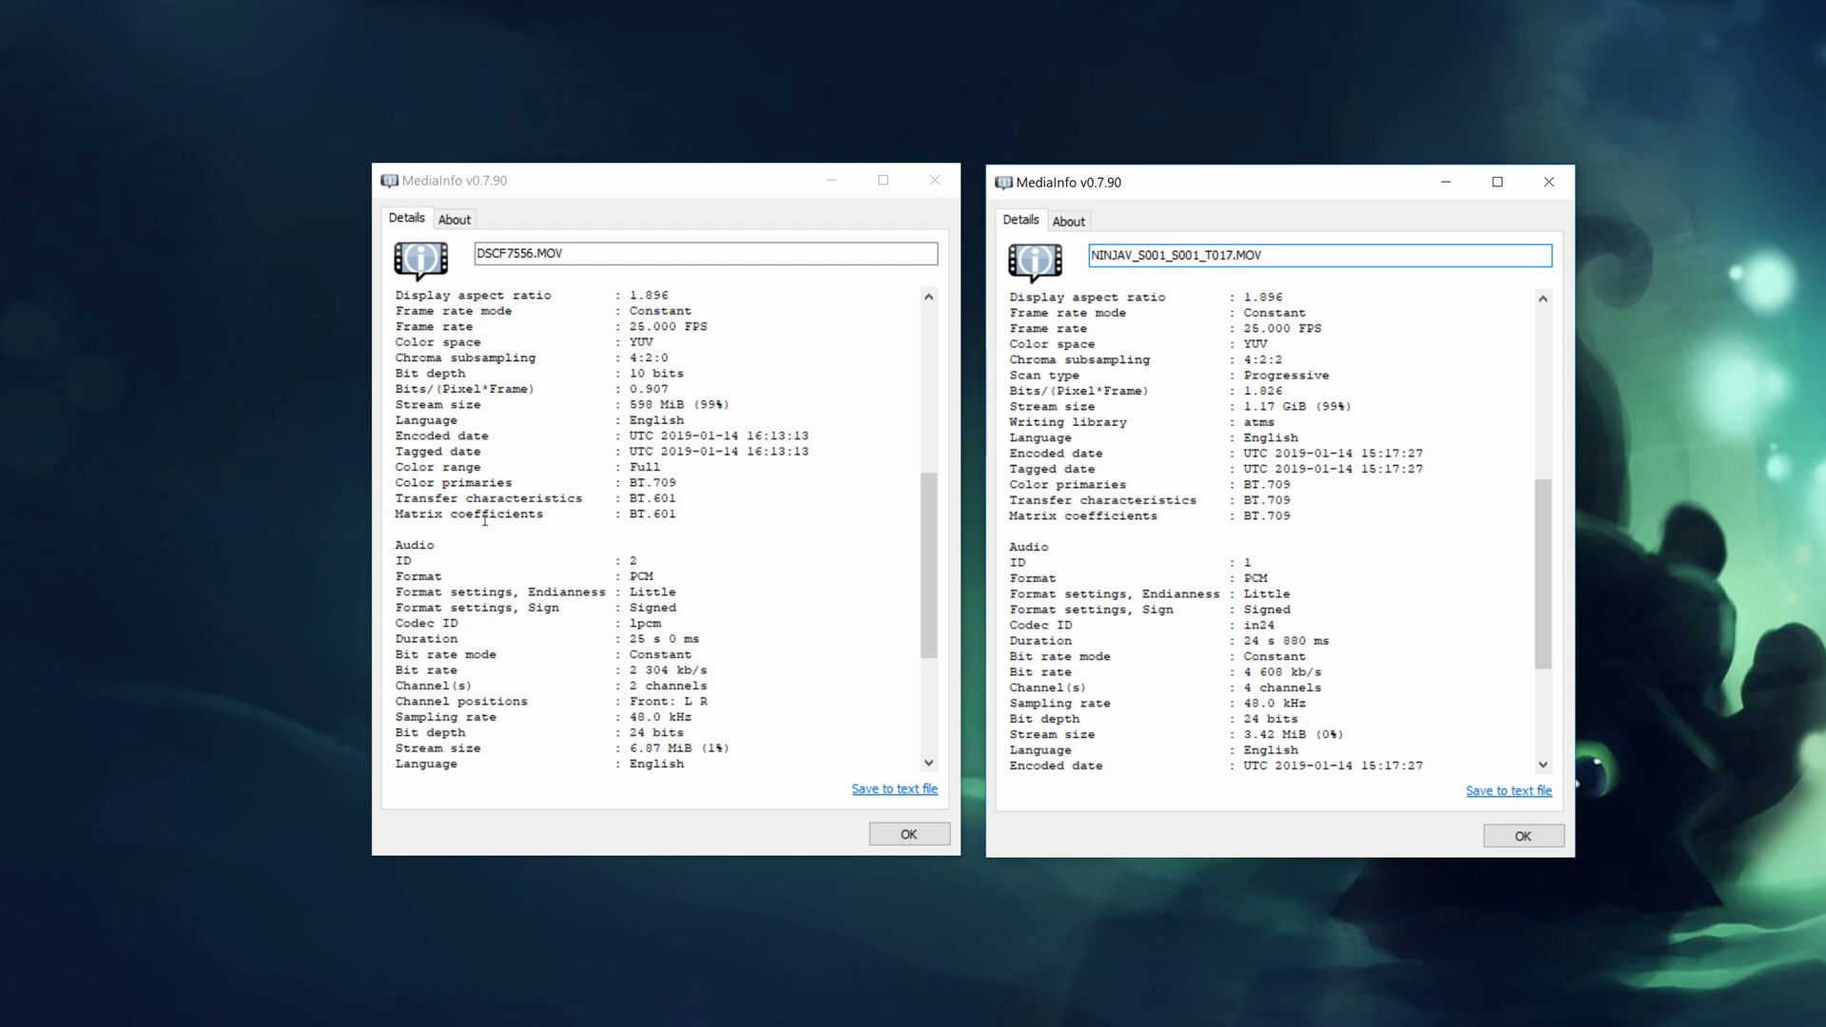
left_click_drag(394, 514, 677, 514)
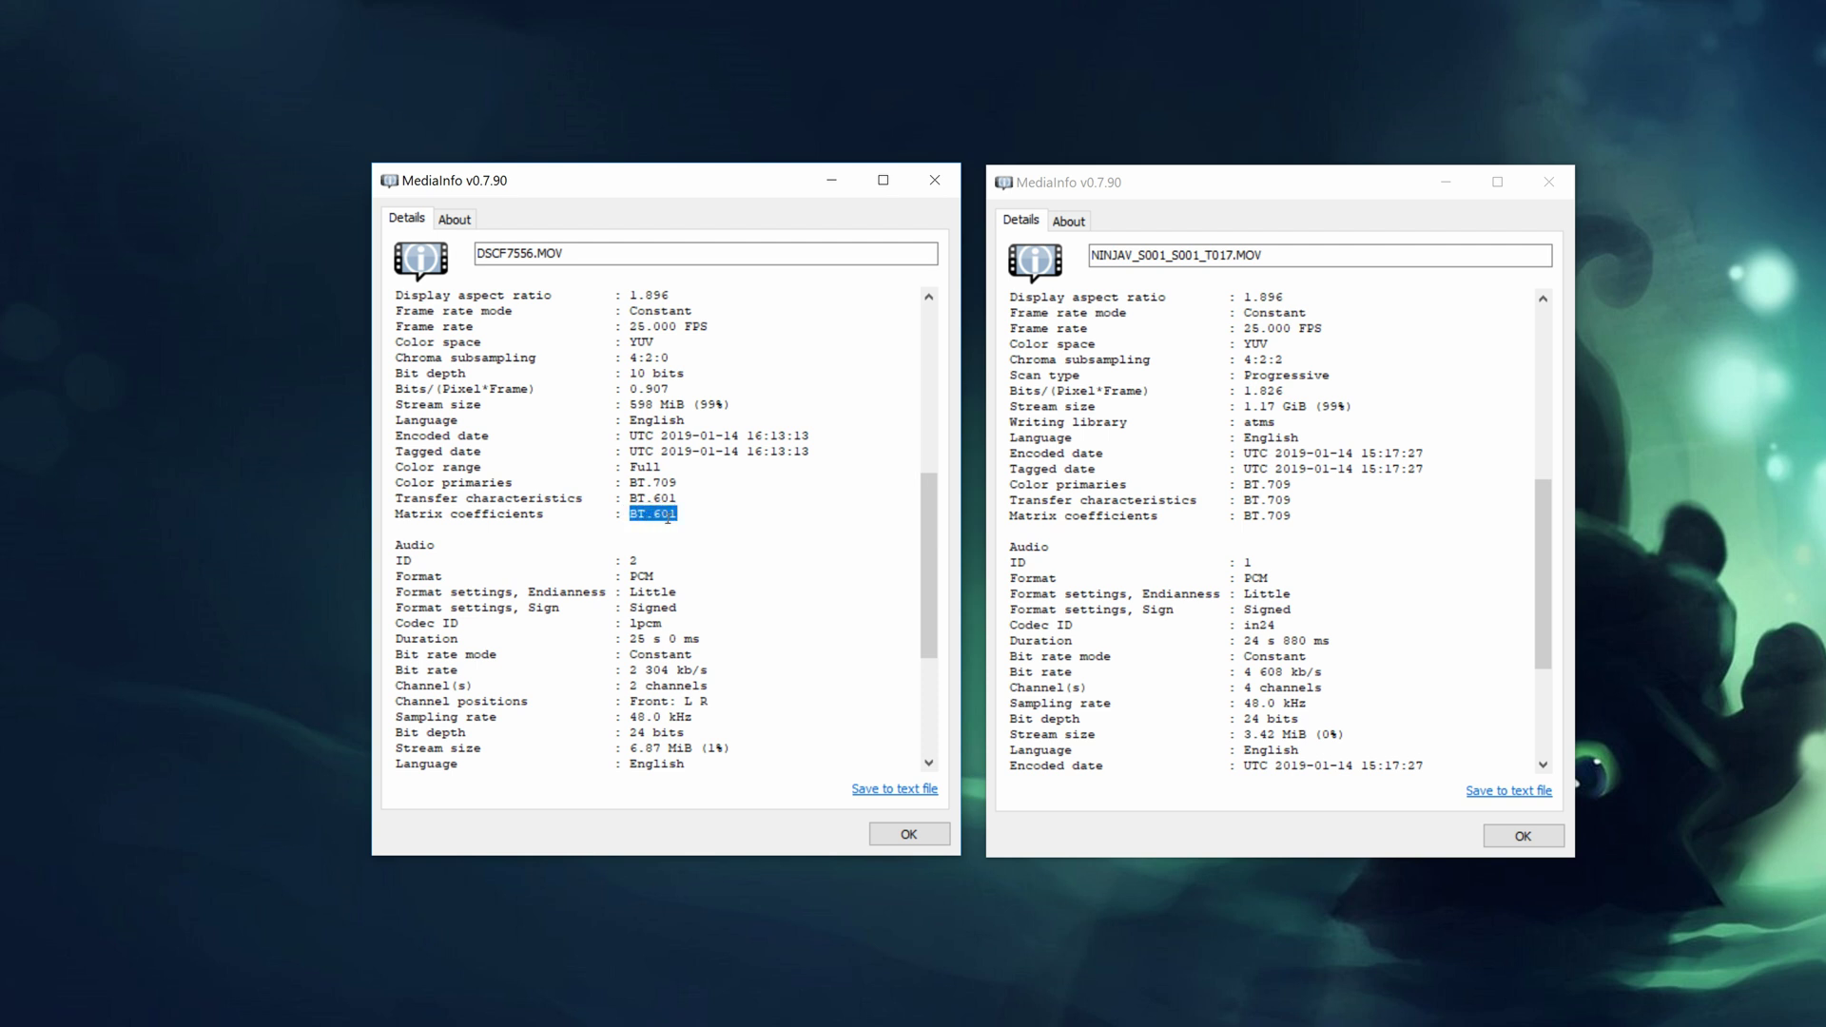
left_click_drag(1243, 516, 1290, 515)
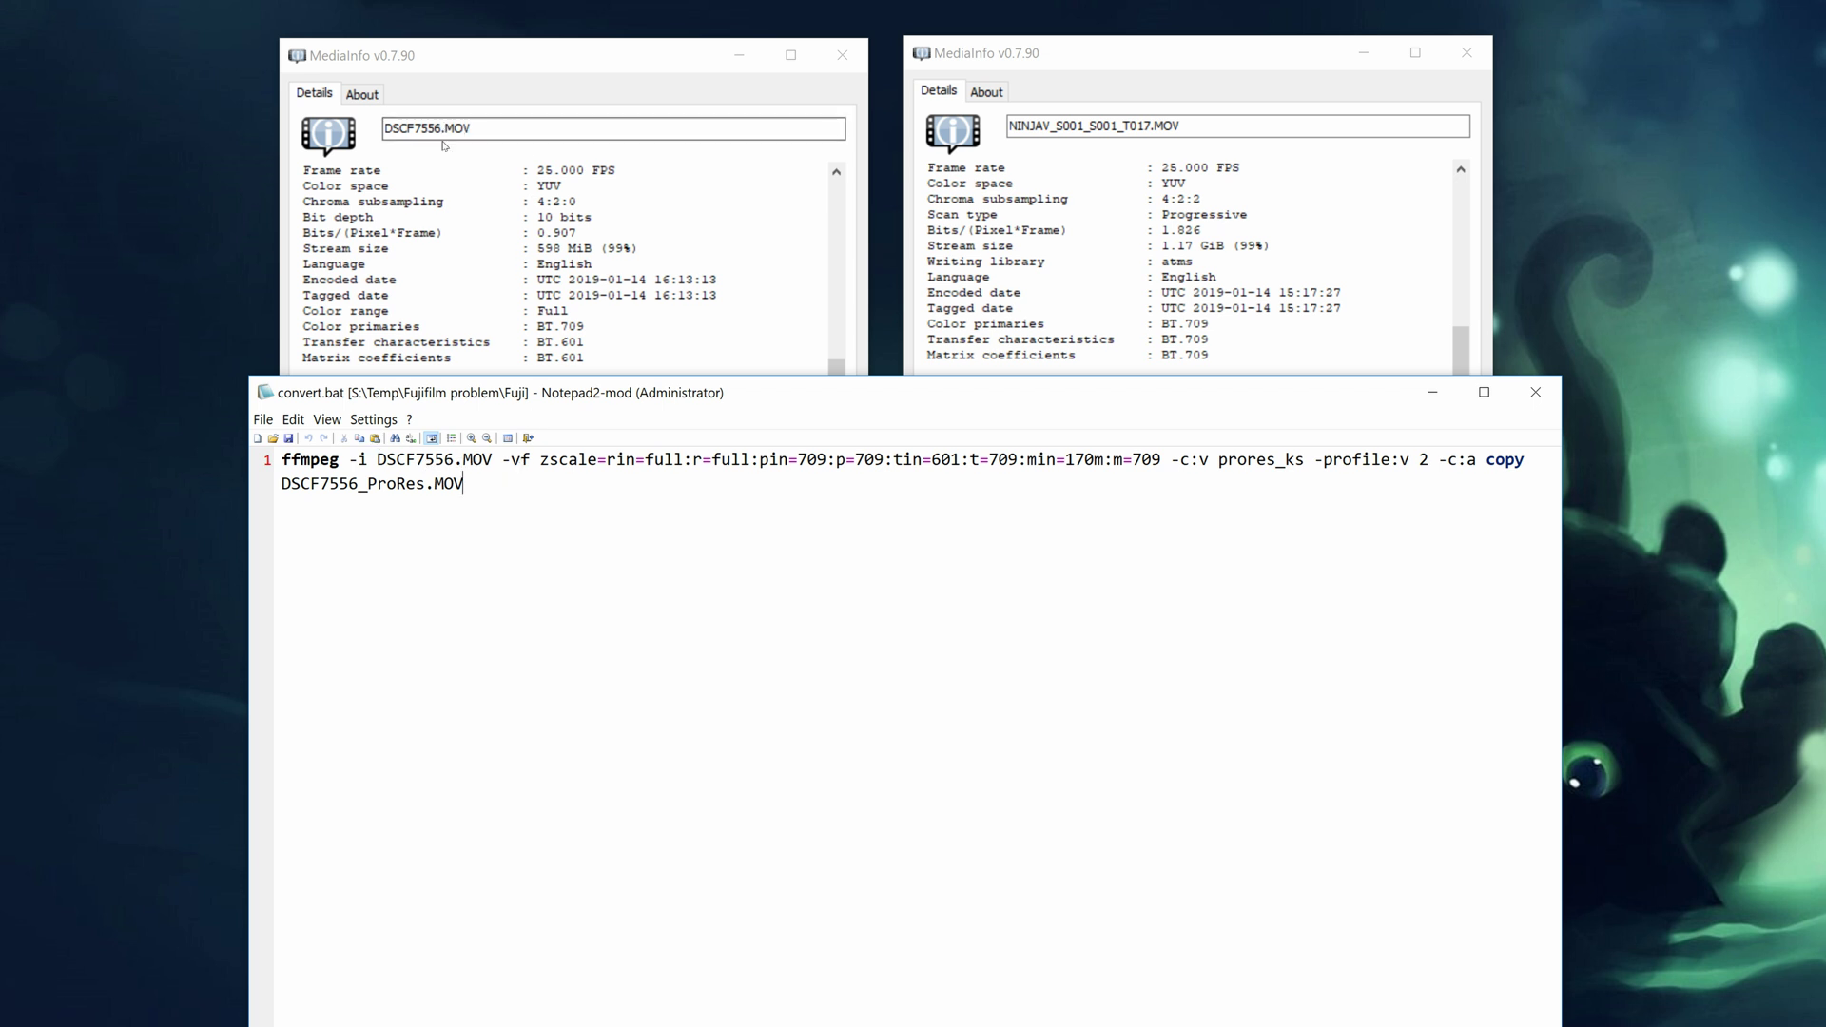
Step: Highlight the zscale filter and its full input/output range options in convert.bat
double_click(561, 460)
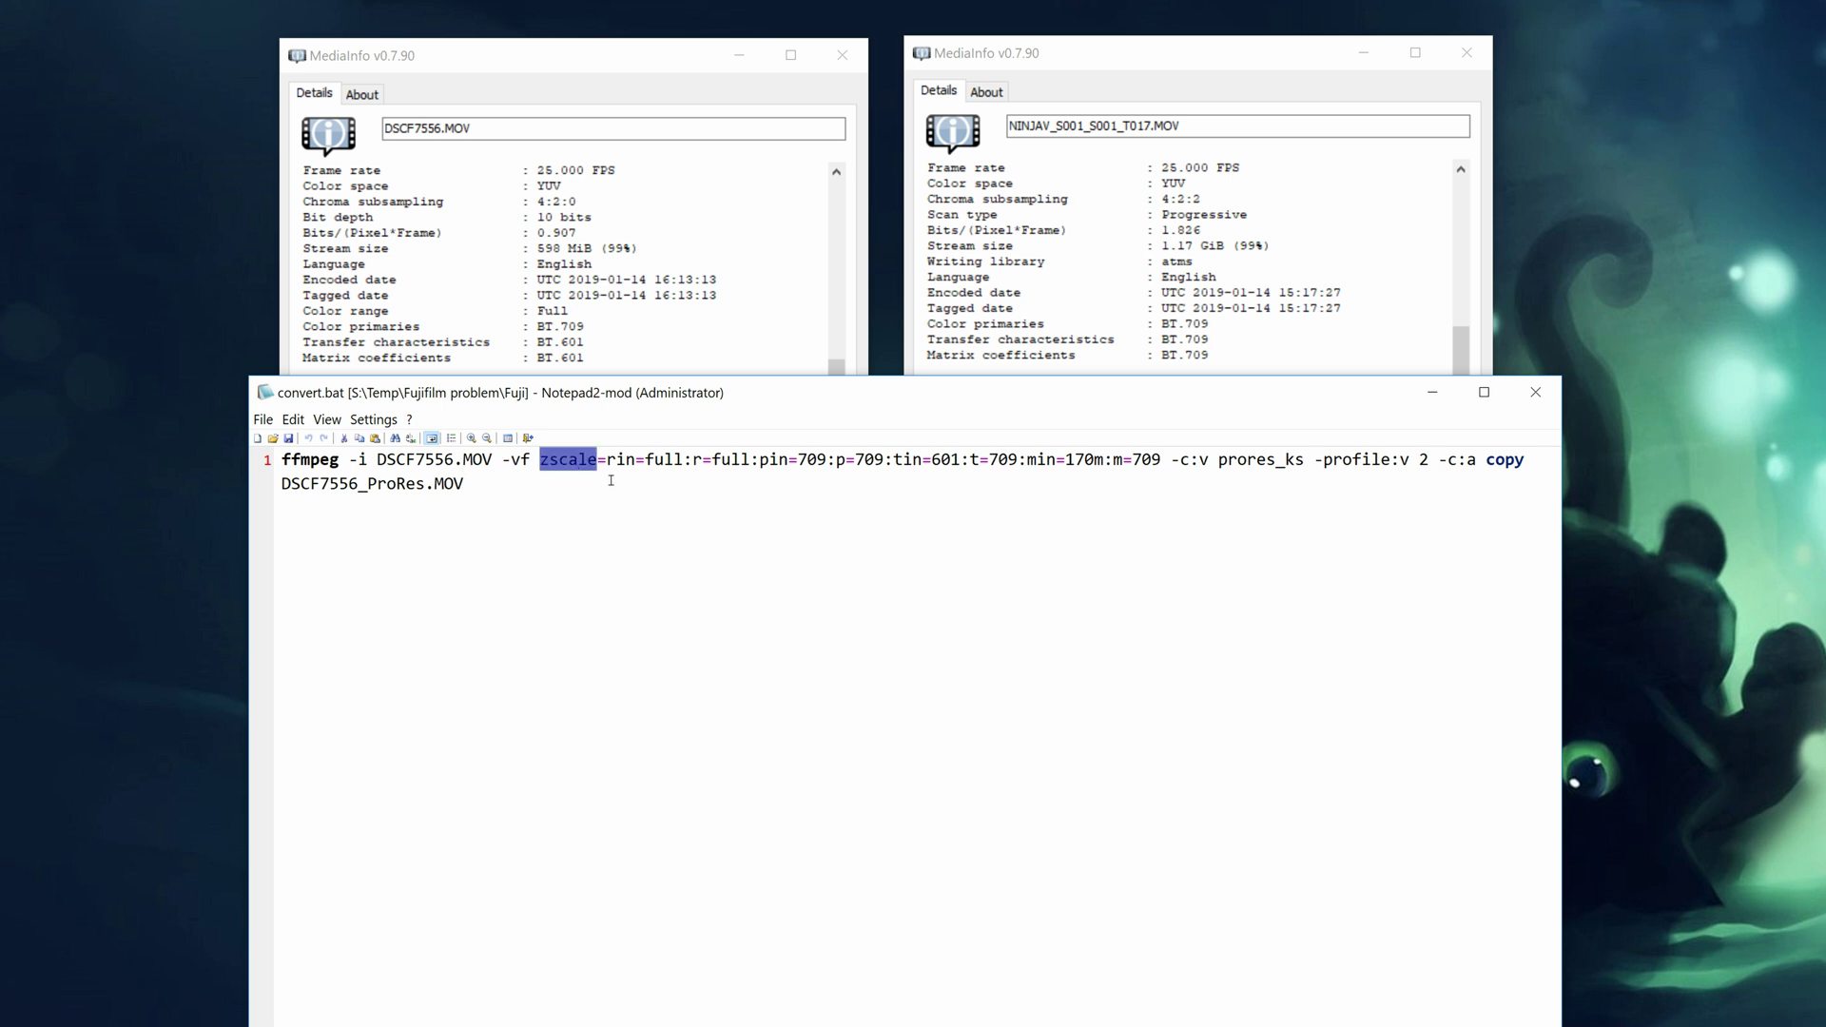
left_click(606, 459)
left_click_drag(606, 459, 752, 461)
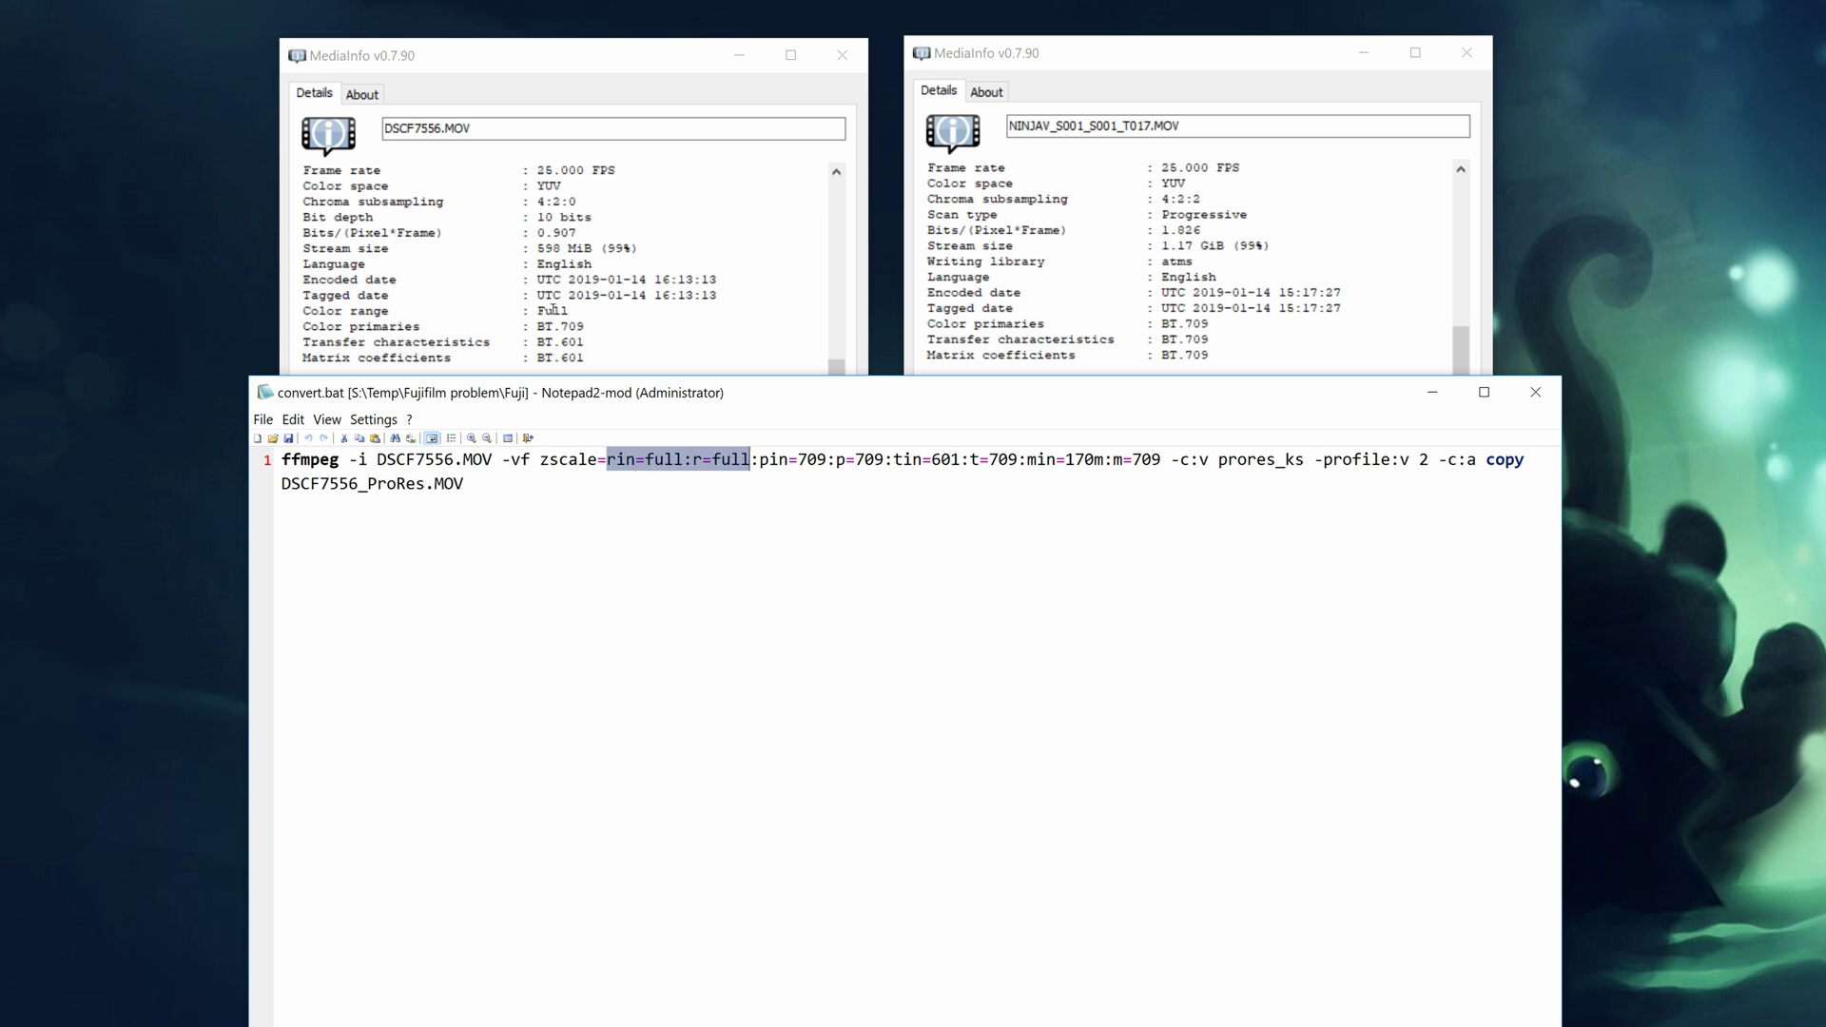
double_click(732, 461)
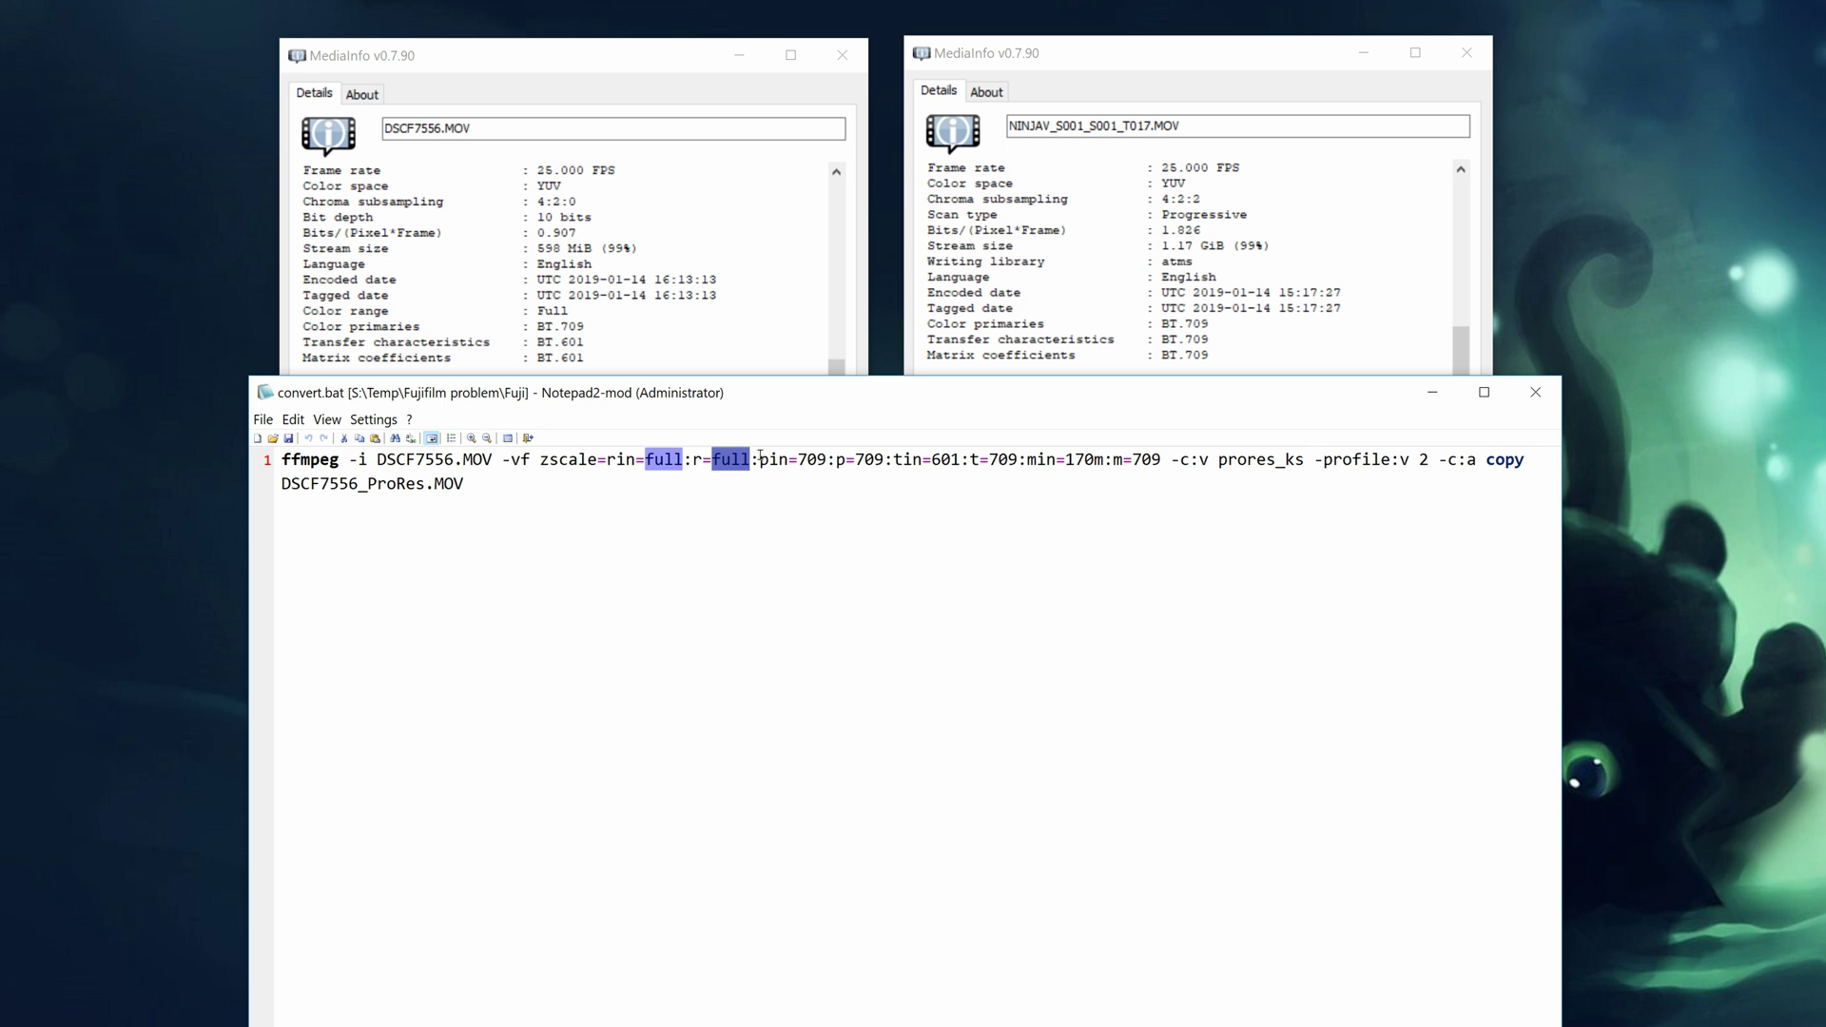
Step: Highlight the BT.709 primaries, tin=601:t=709 transfer and min=170m:m=709 matrix options
left_click_drag(758, 459, 884, 460)
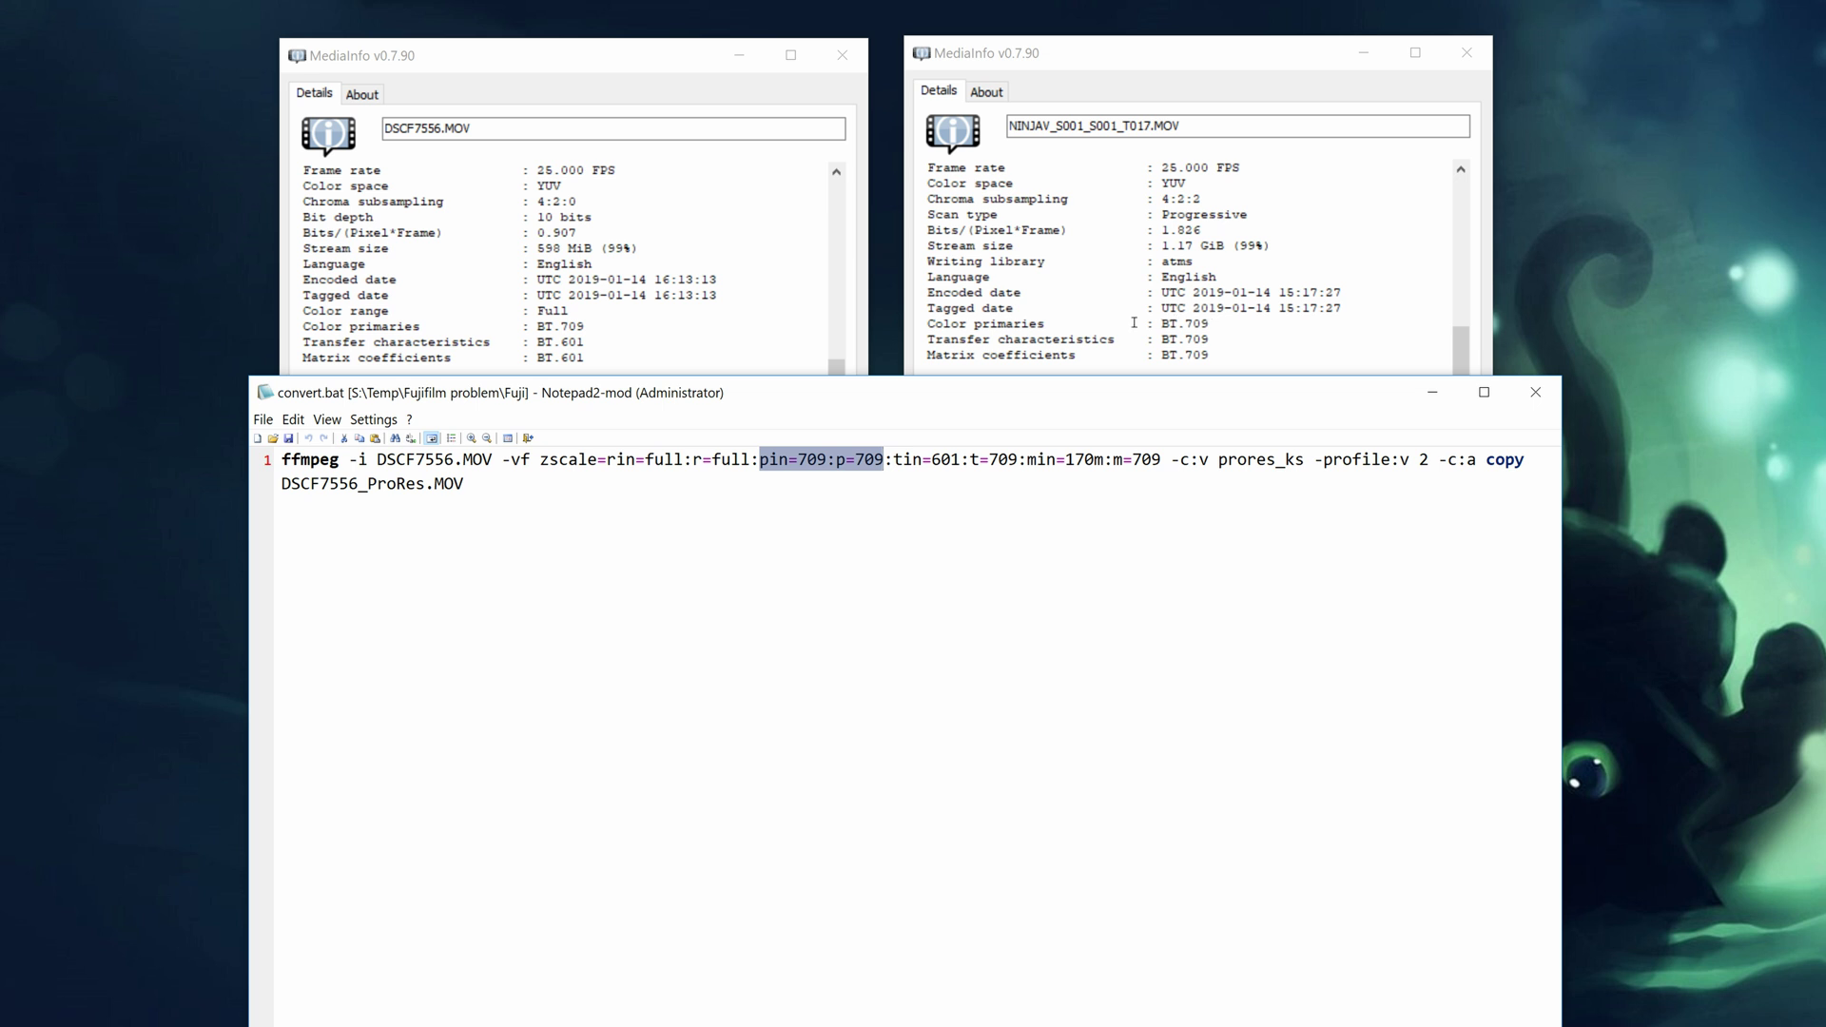
left_click_drag(893, 459, 992, 472)
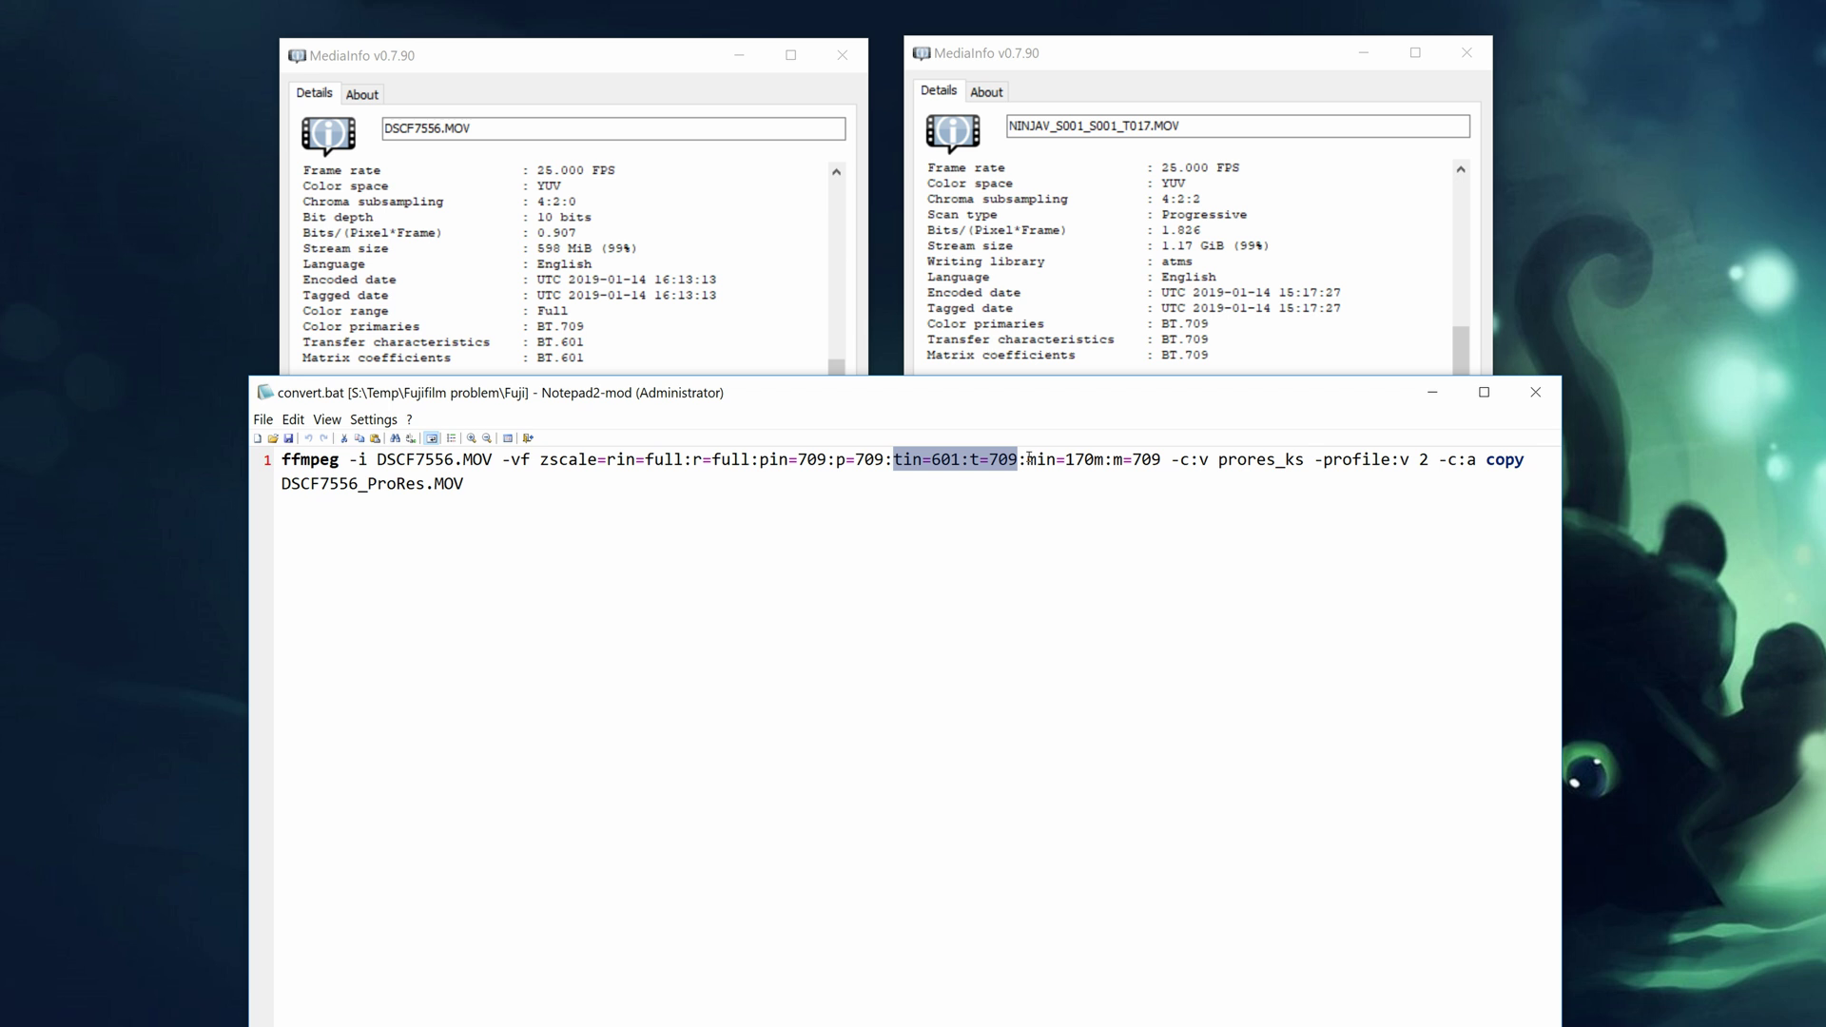
left_click_drag(1026, 459, 1160, 461)
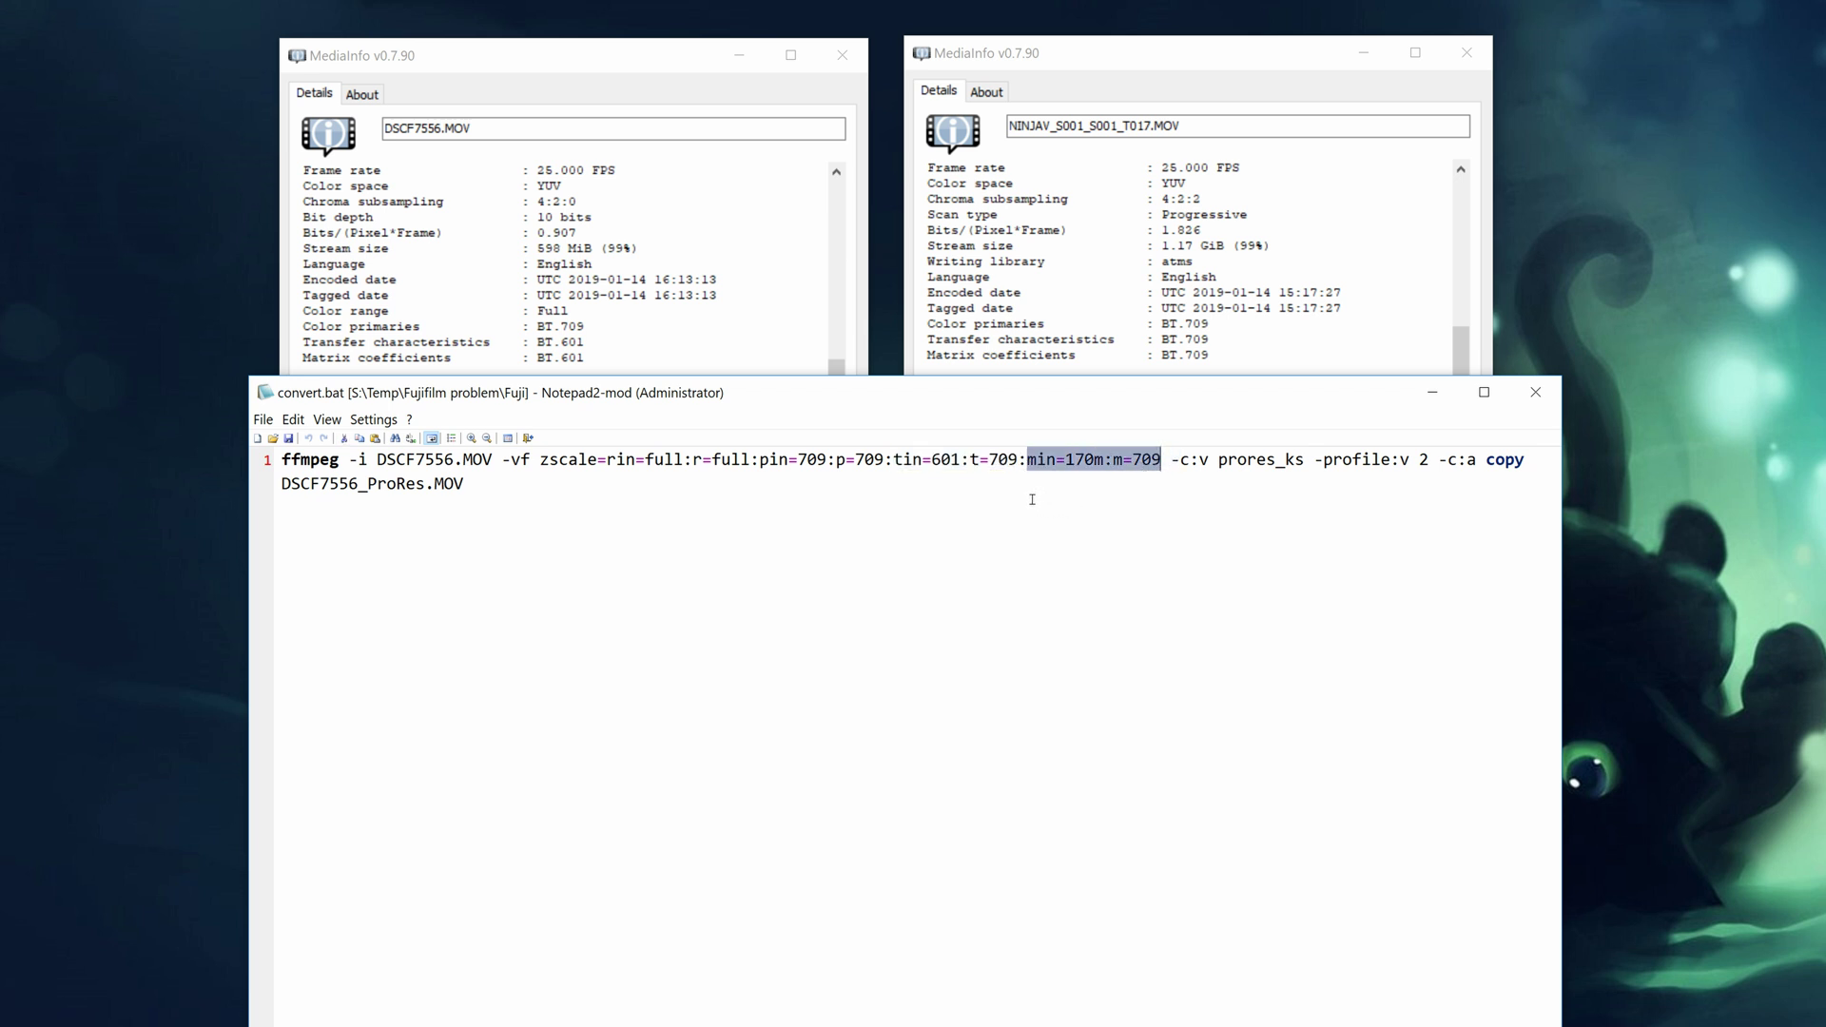
double_click(1087, 466)
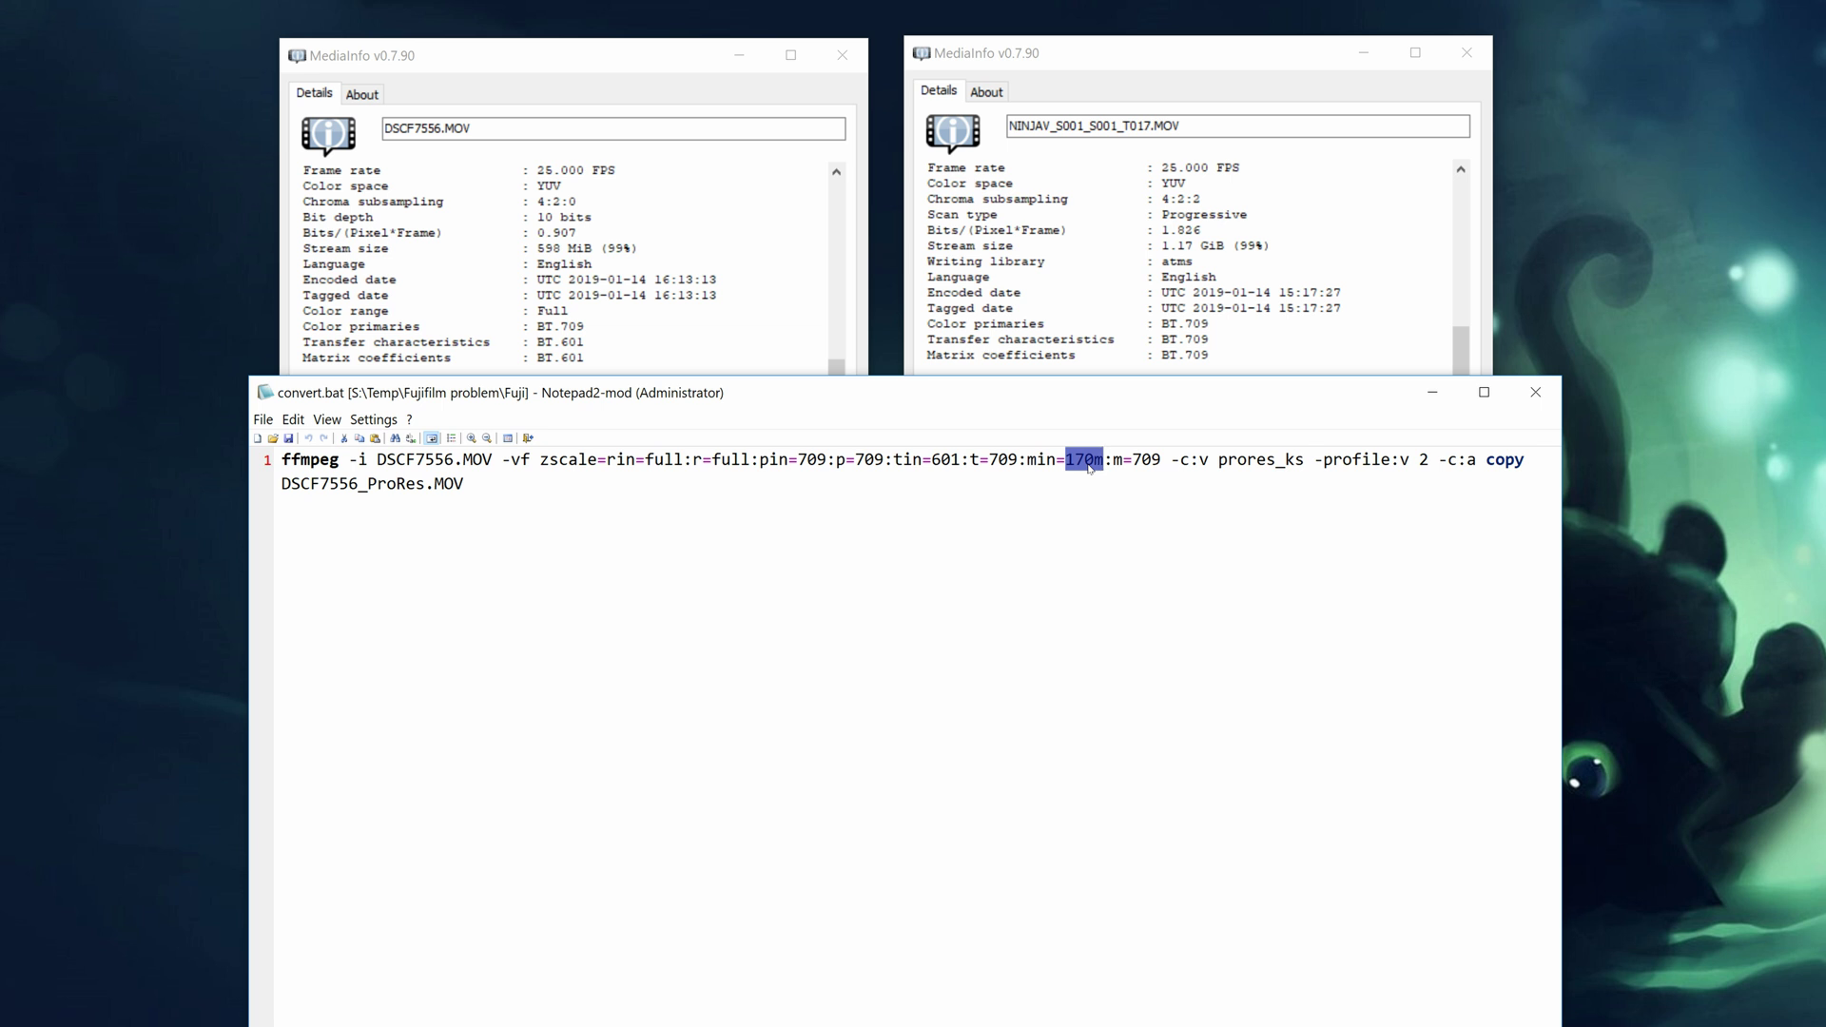
Step: Highlight the prores_ks encoder, ProRes profile 2 and the DSCF7556_ProRes output name
double_click(1248, 460)
double_click(1424, 460)
left_click(1409, 471)
double_click(317, 484)
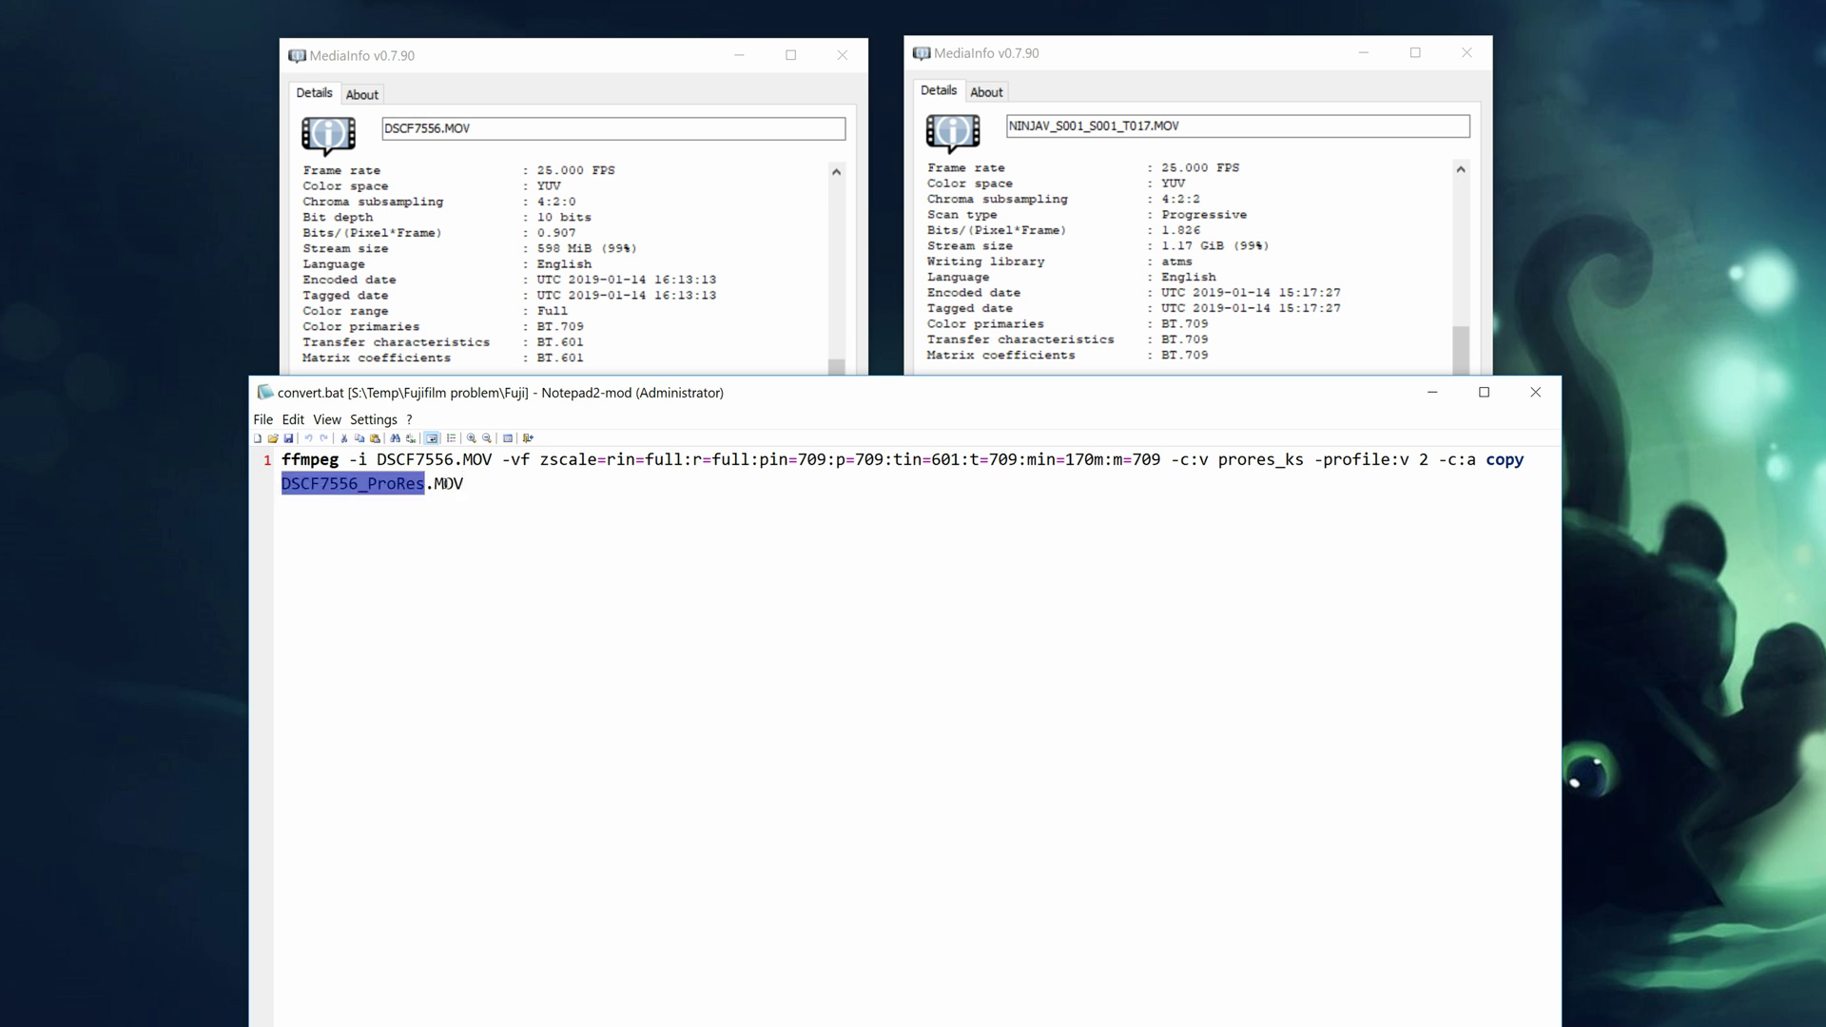
left_click(476, 485)
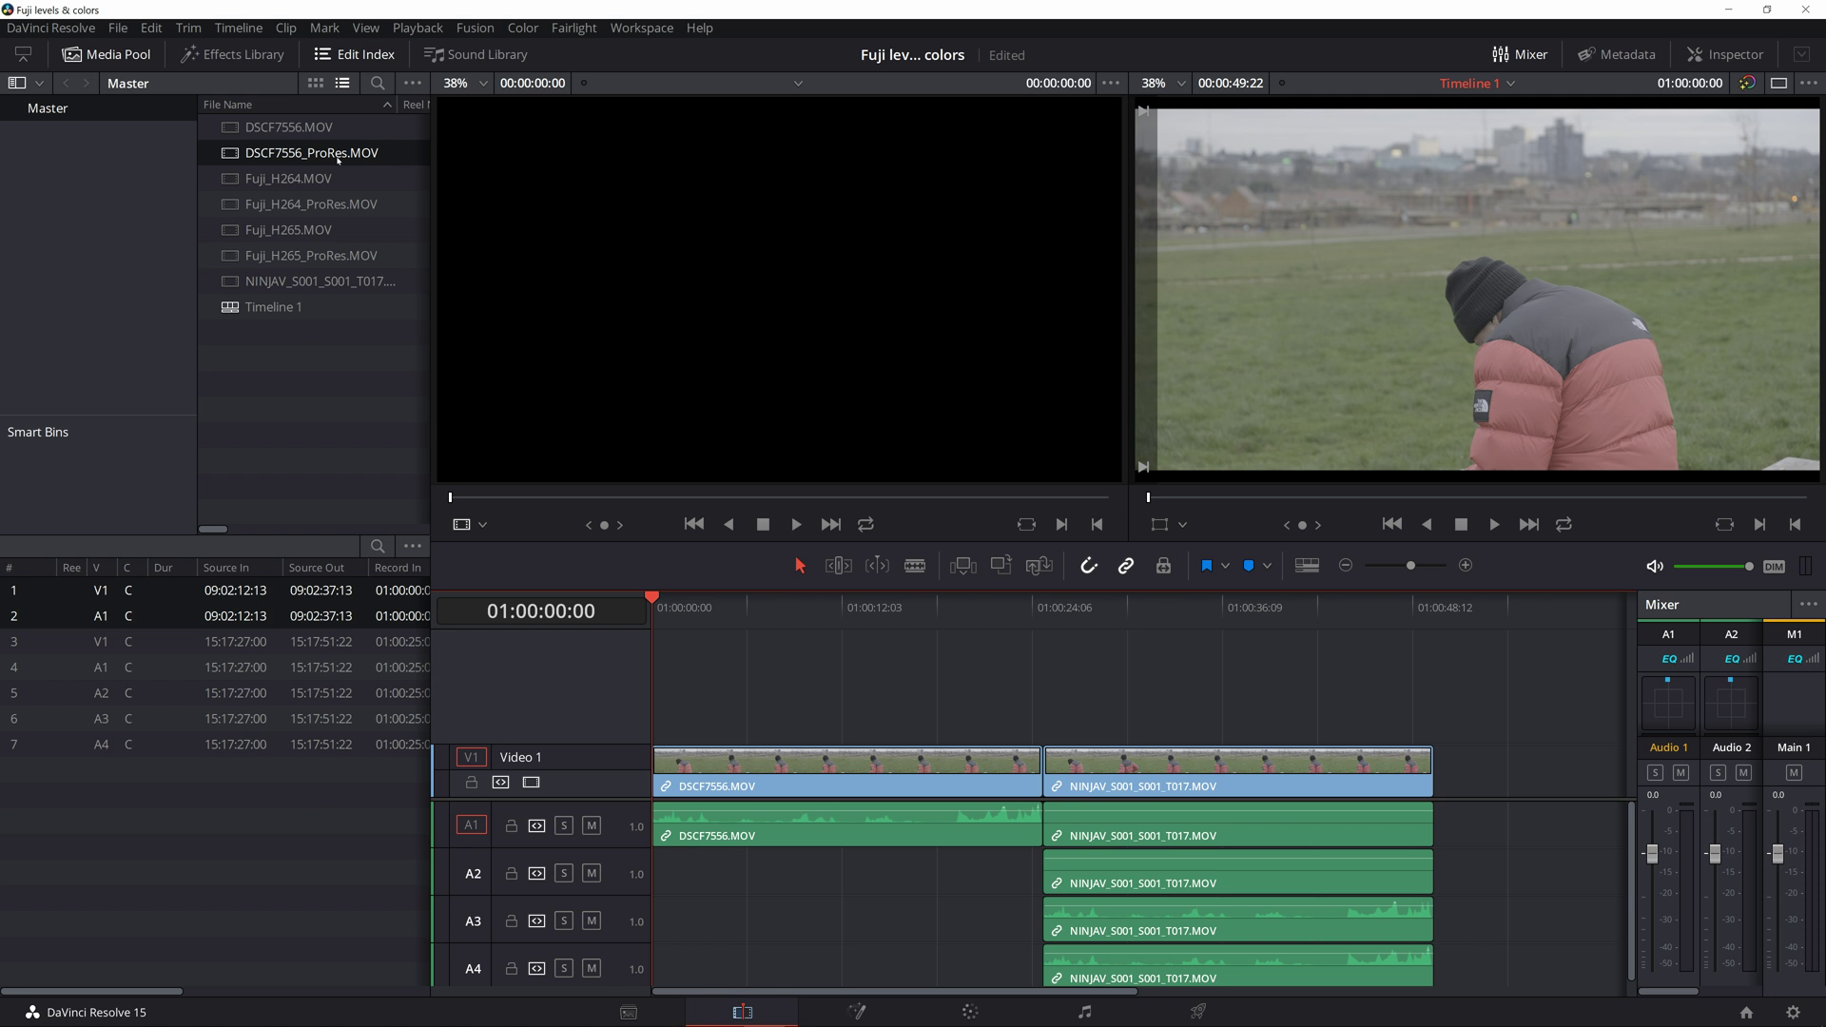
Step: Append DSCF7556_ProRes.MOV to Timeline 1 and set its Data Levels to Full
right_click(335, 155)
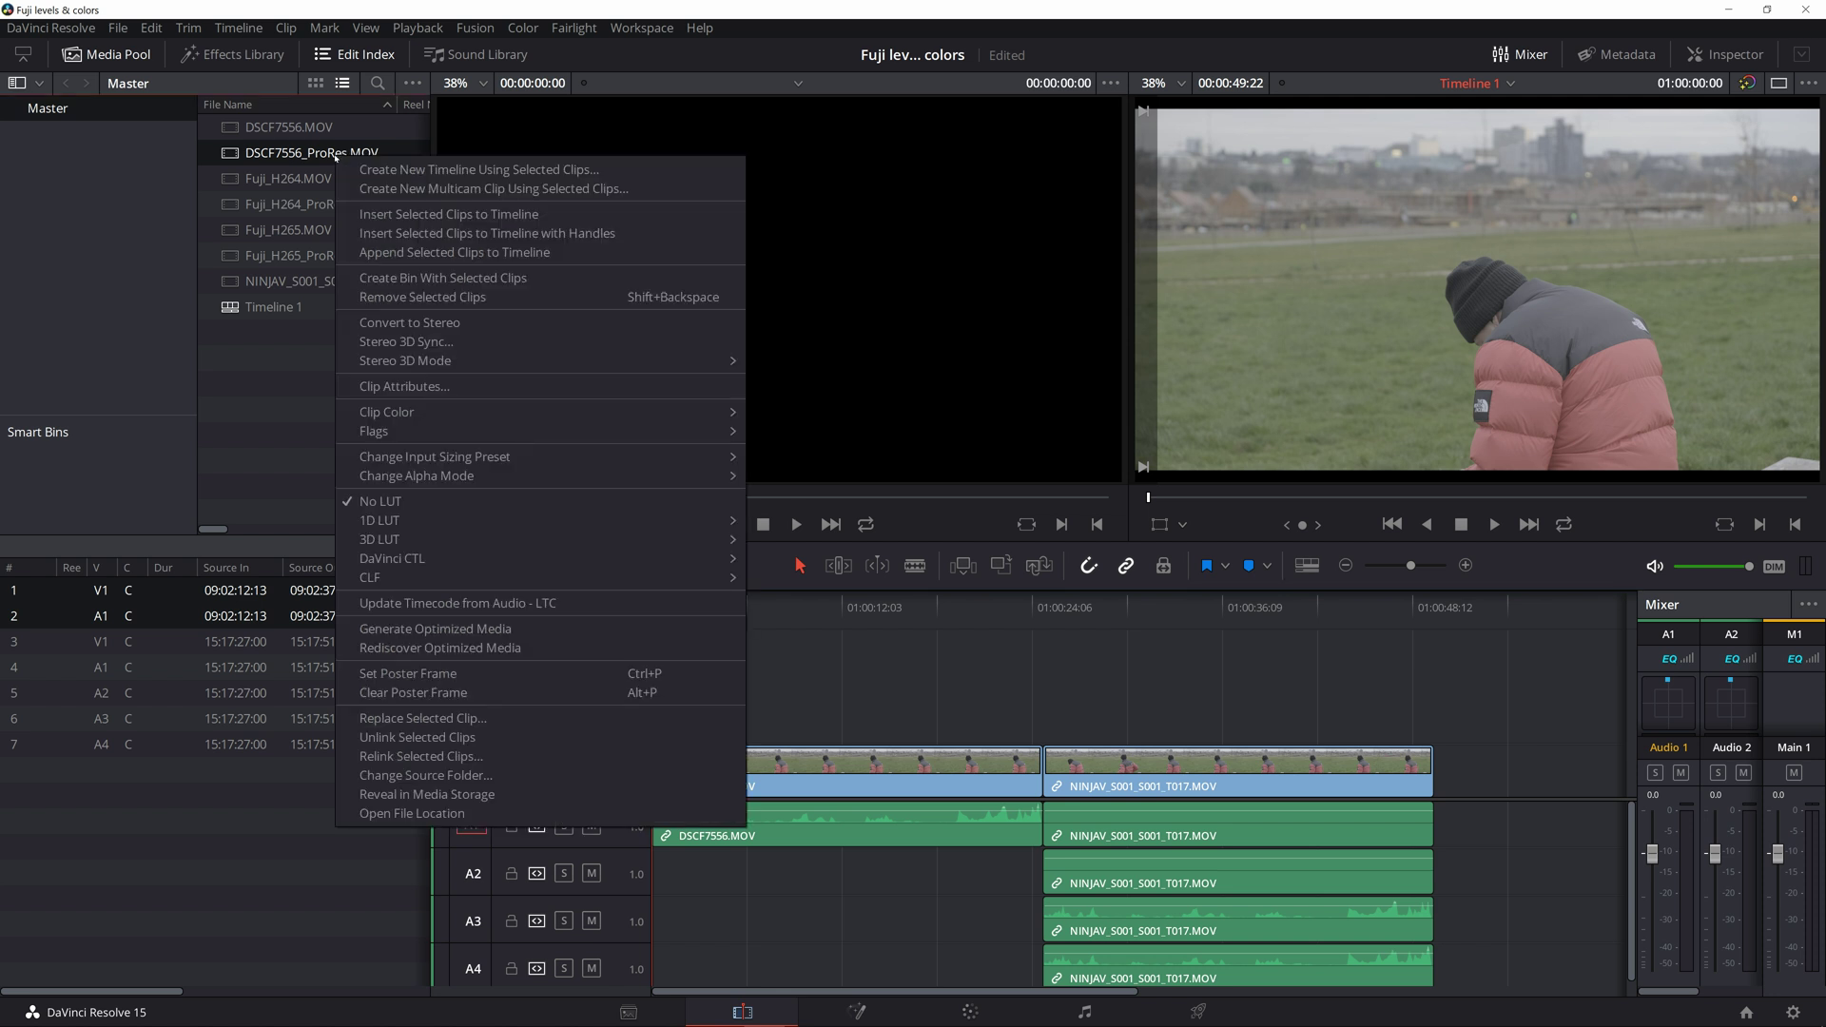
left_click(442, 252)
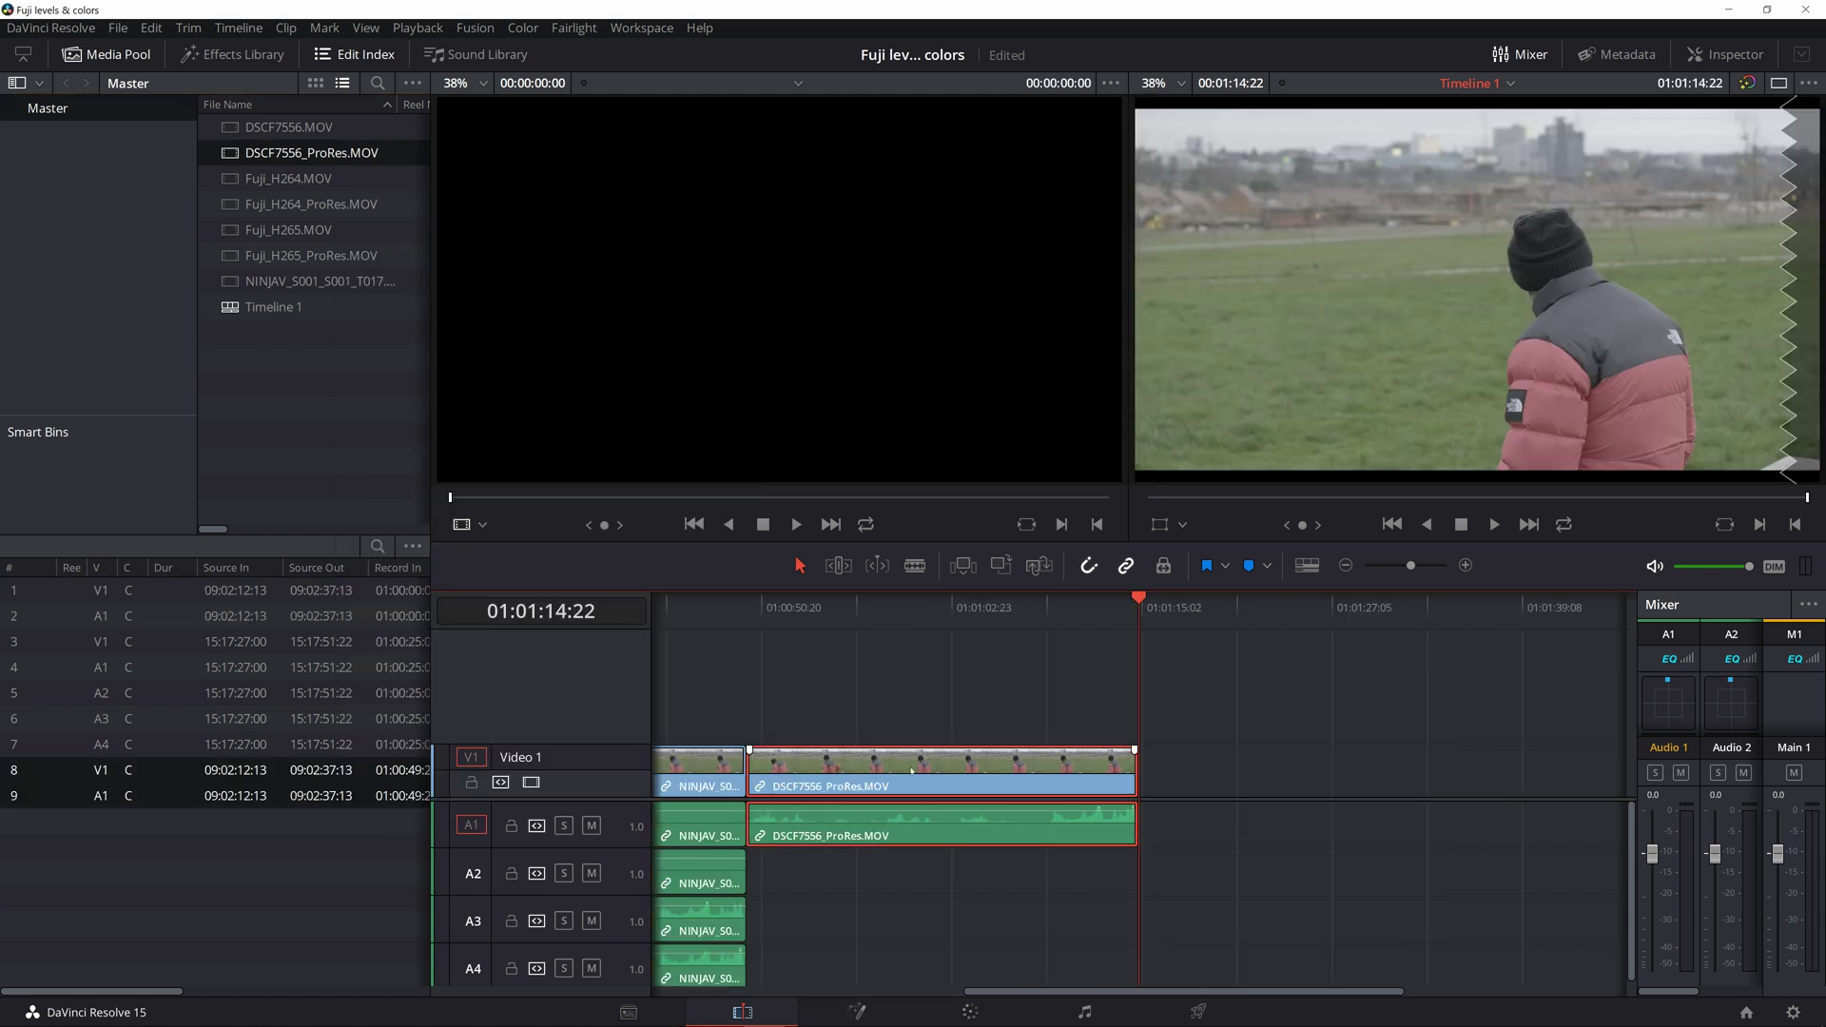
right_click(911, 773)
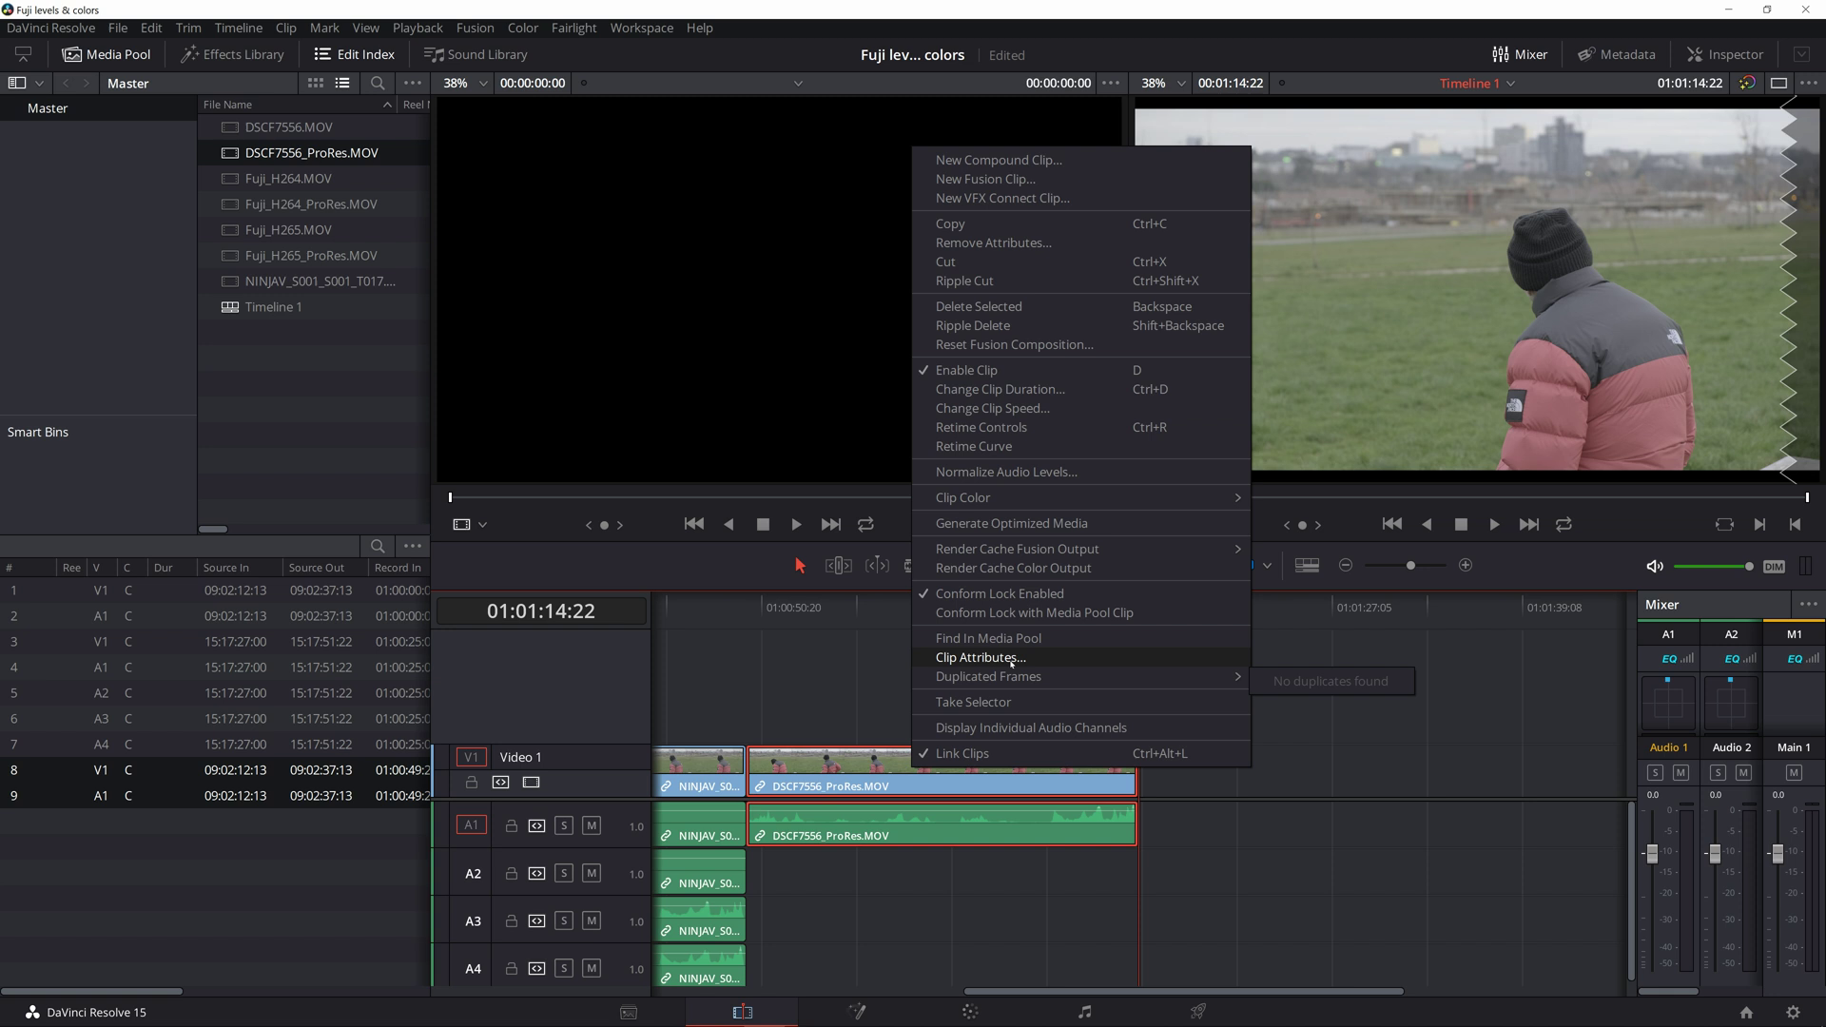
left_click(1001, 658)
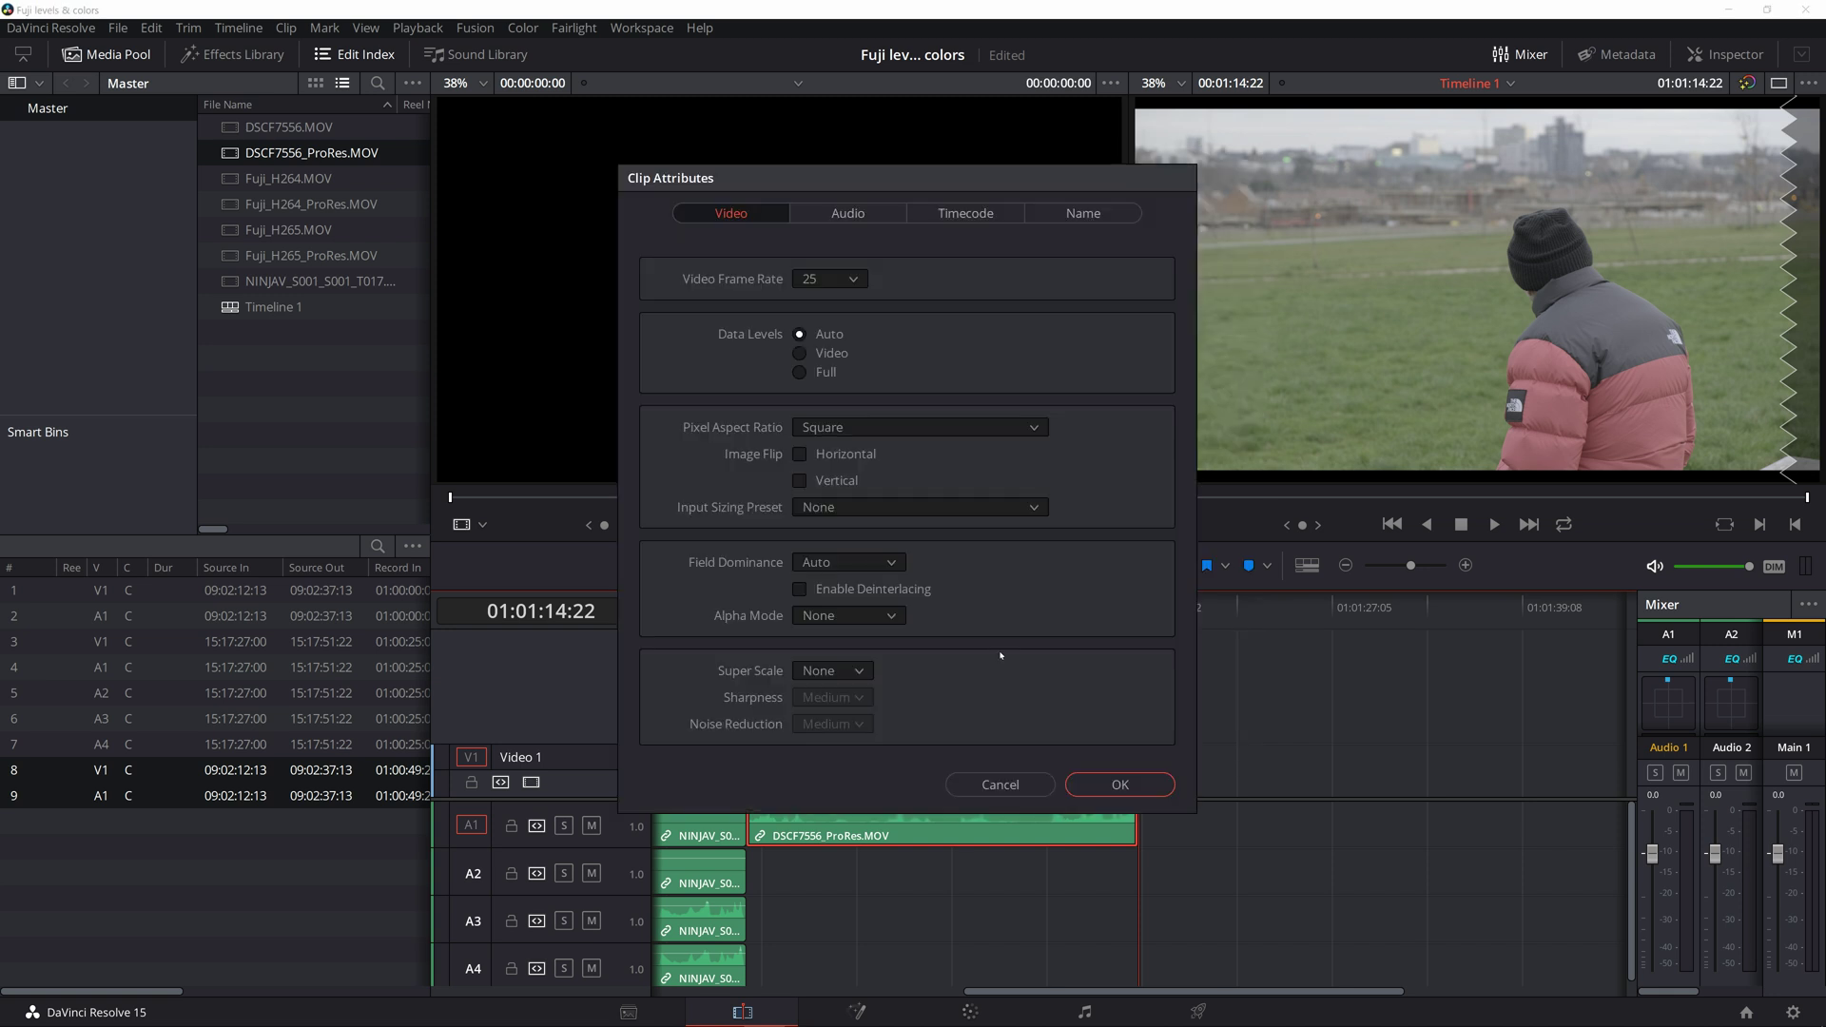
left_click(800, 373)
left_click(1104, 784)
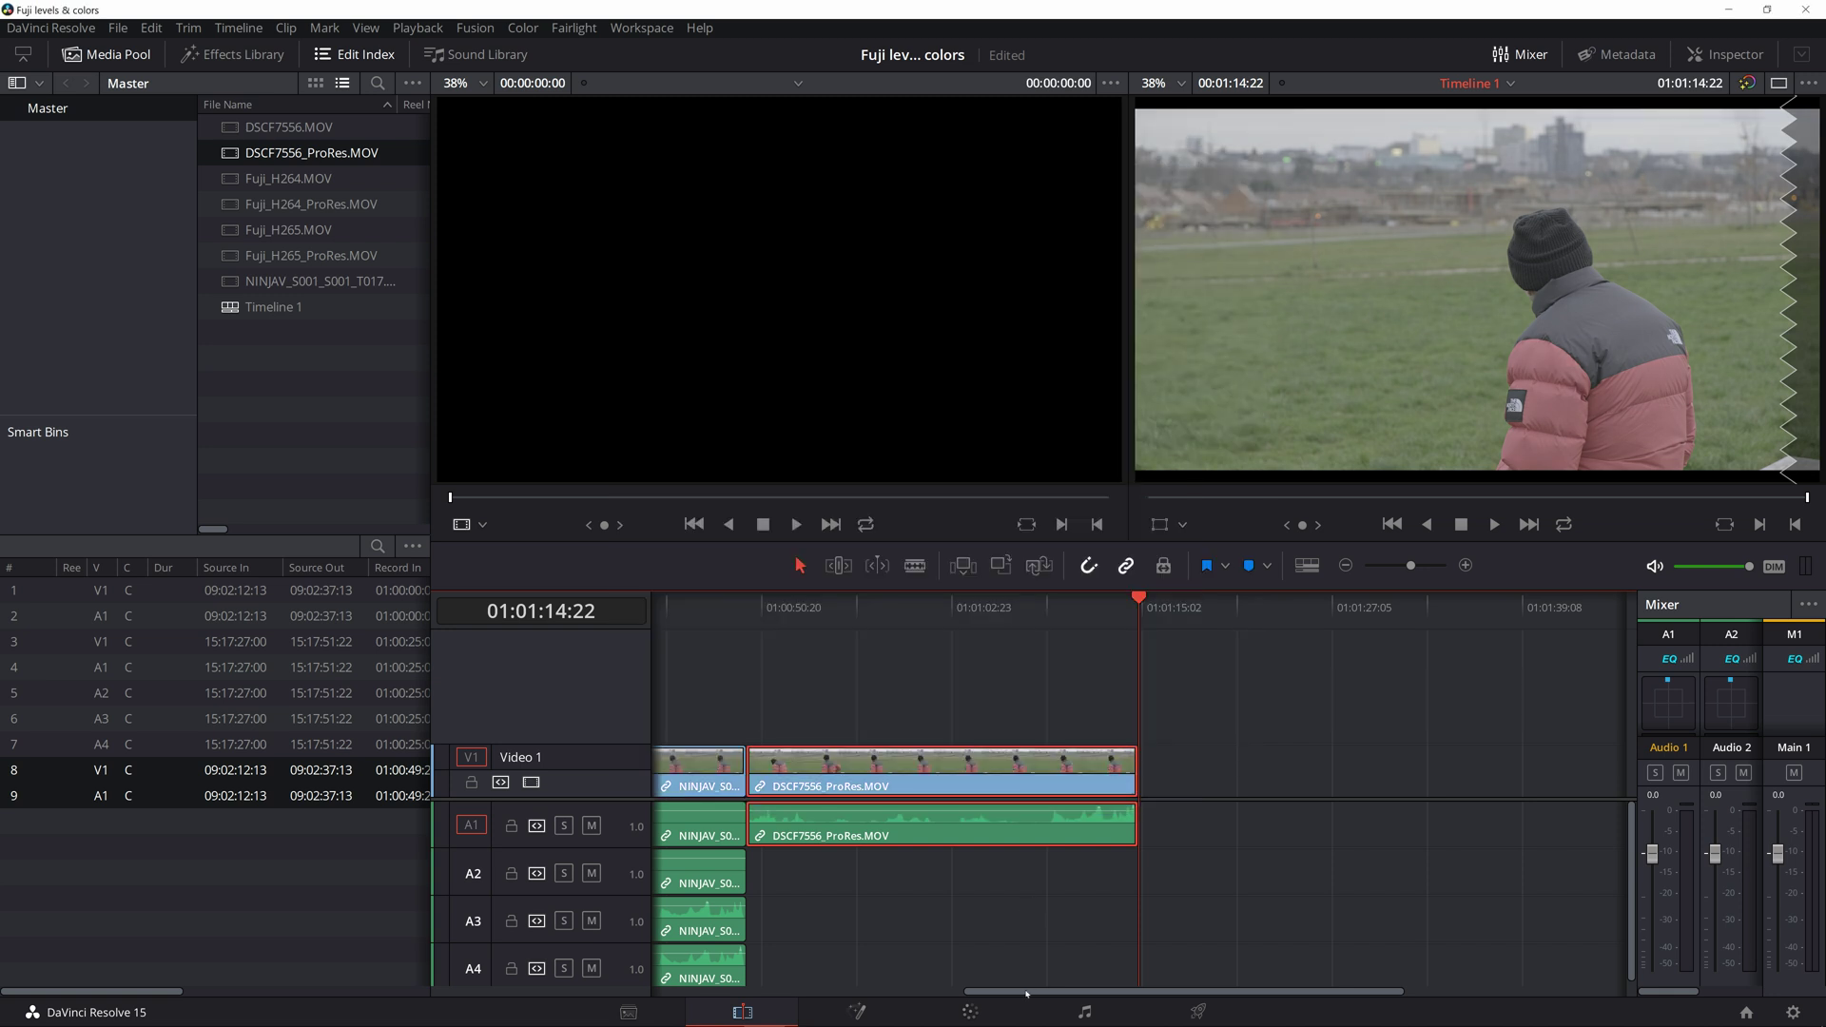
left_click(970, 1012)
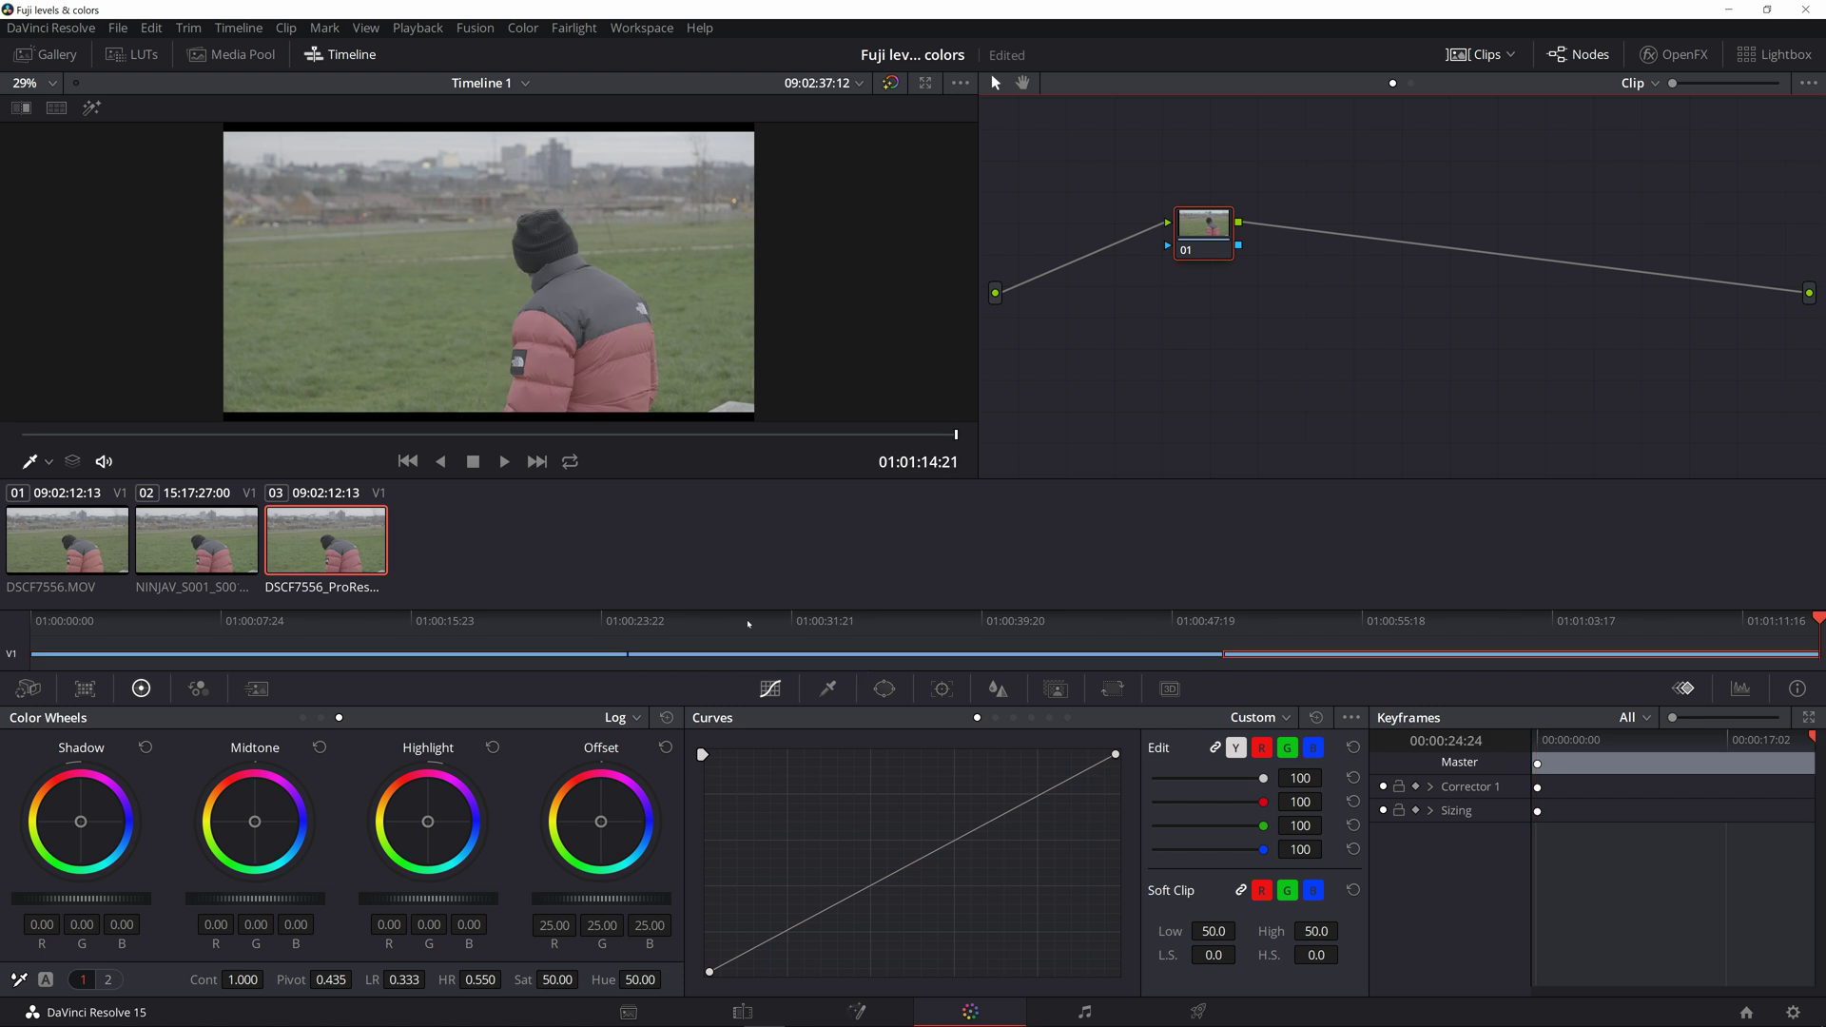
key("ctrl+shift+w")
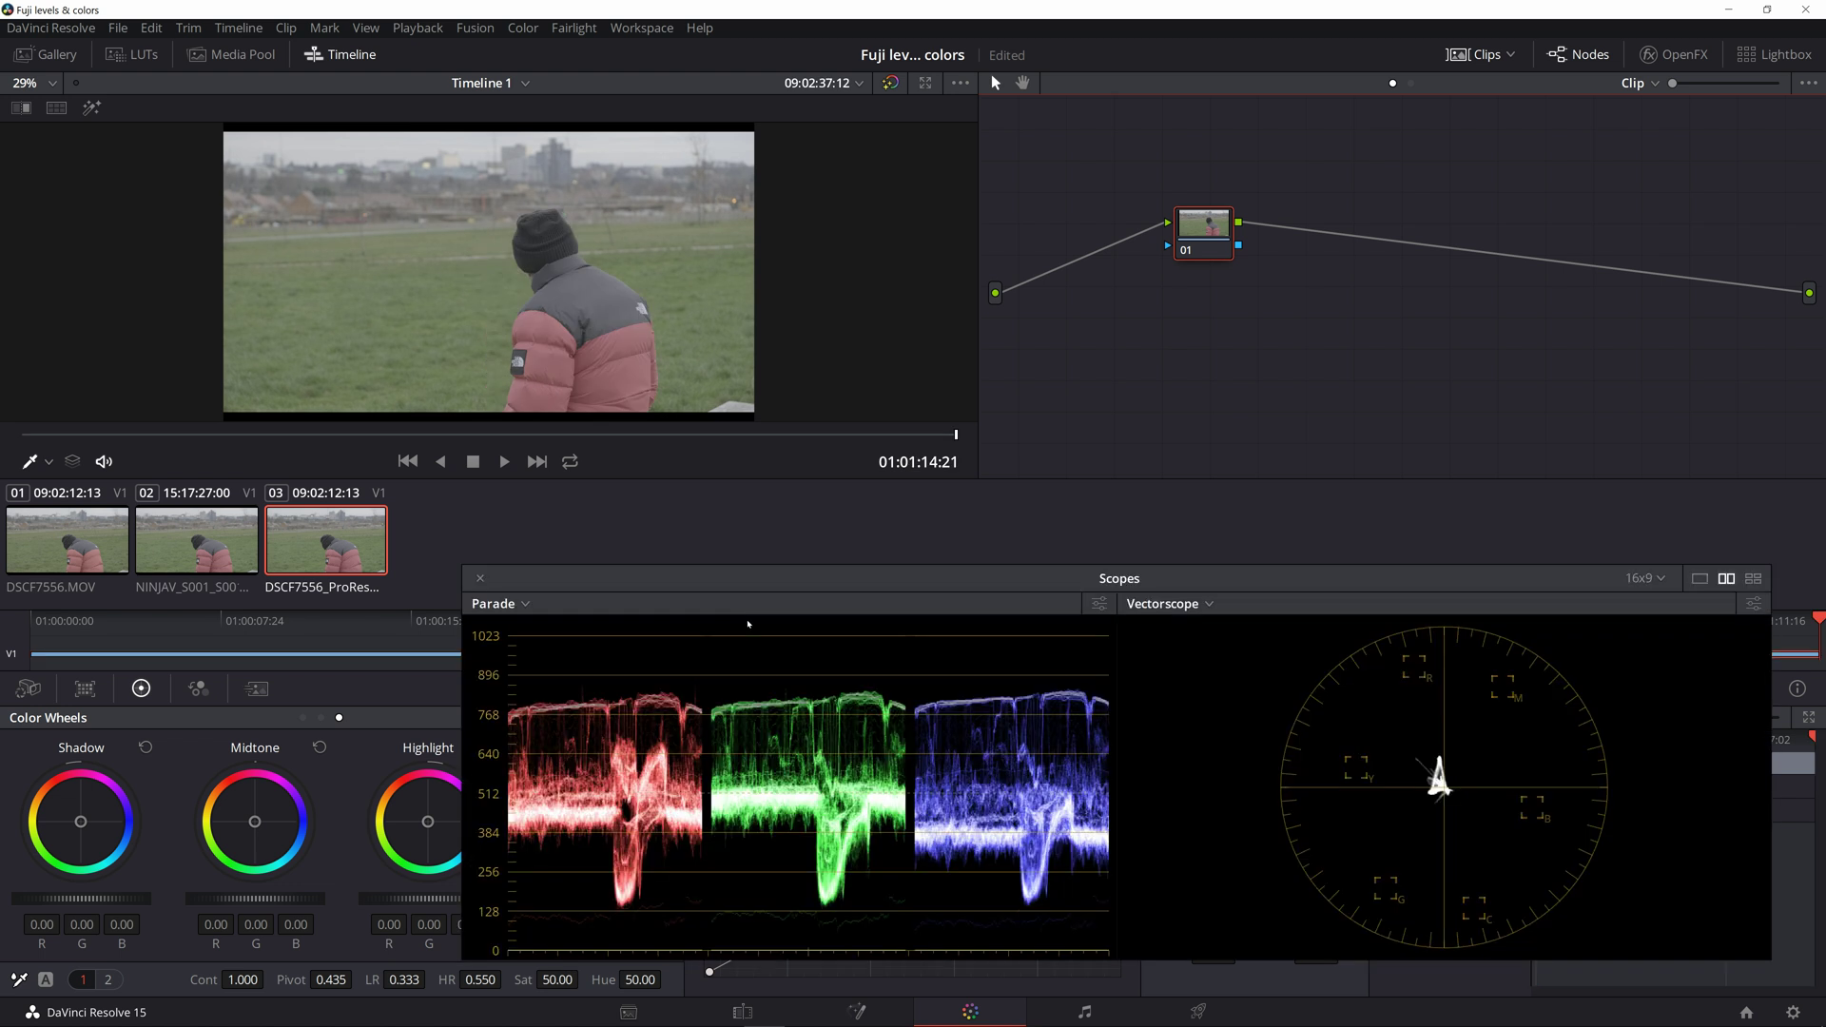
left_click(221, 549)
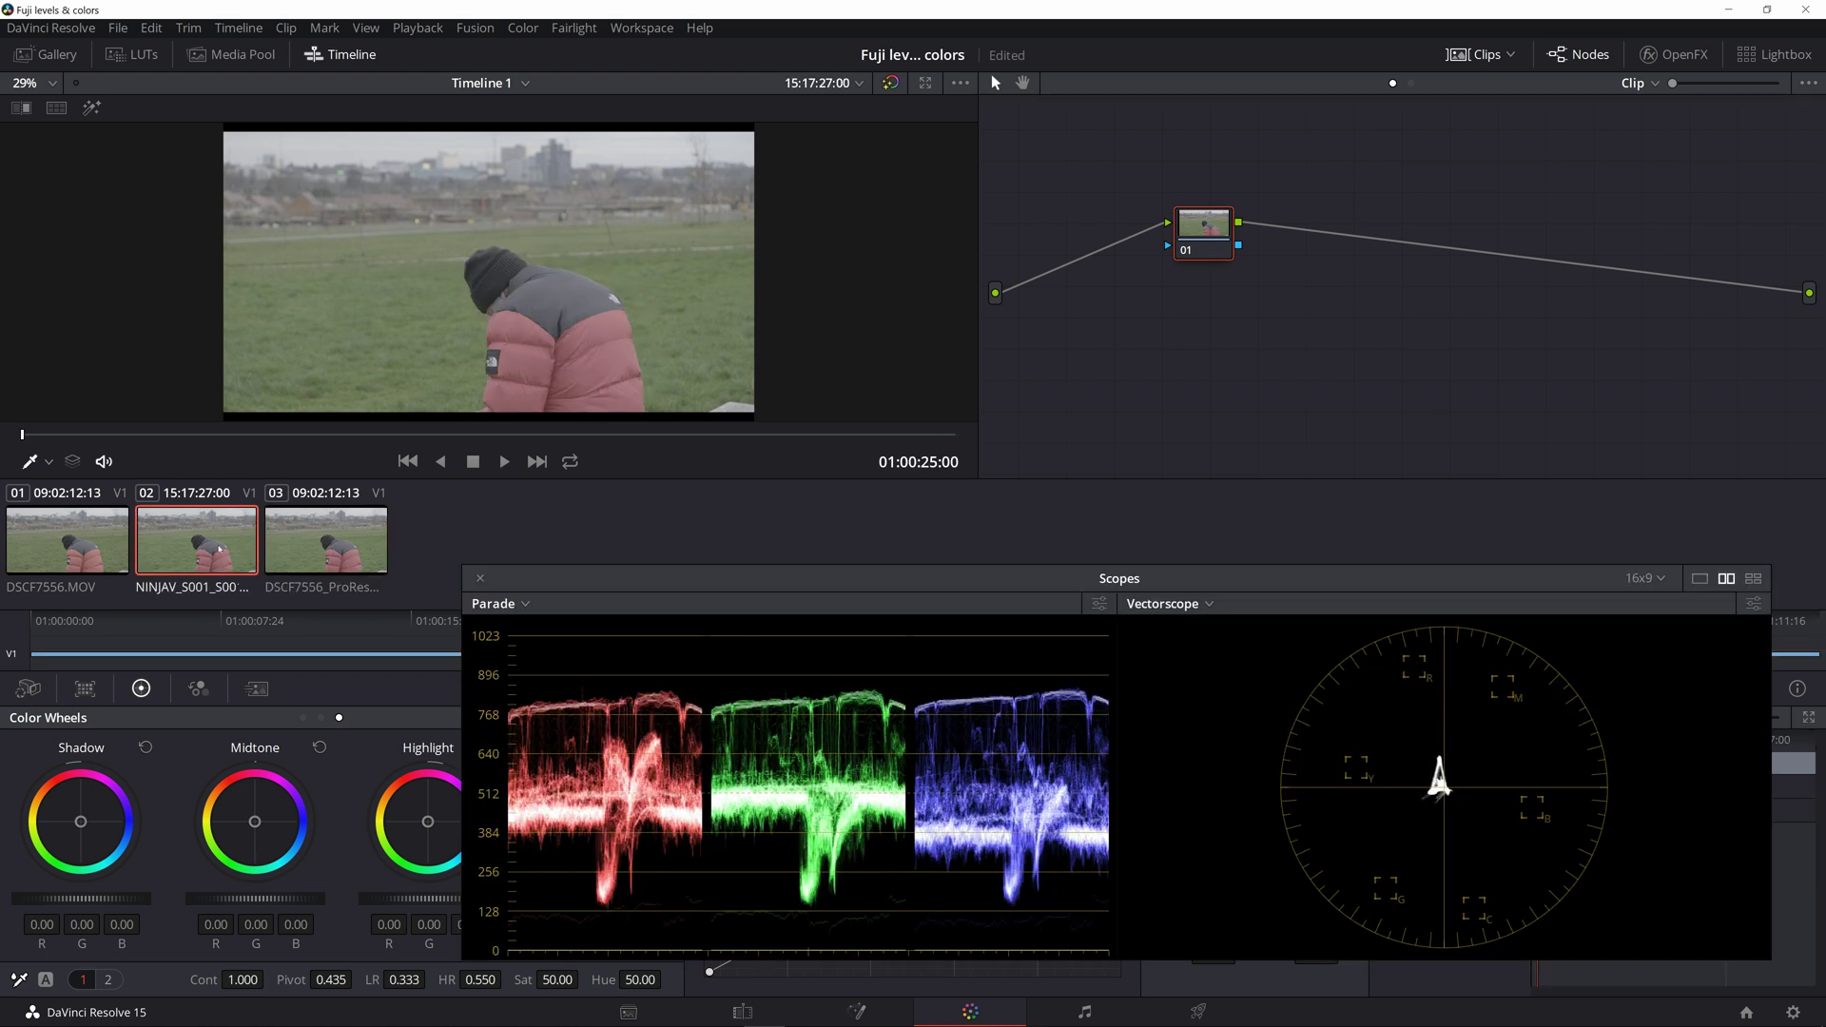
left_click(350, 545)
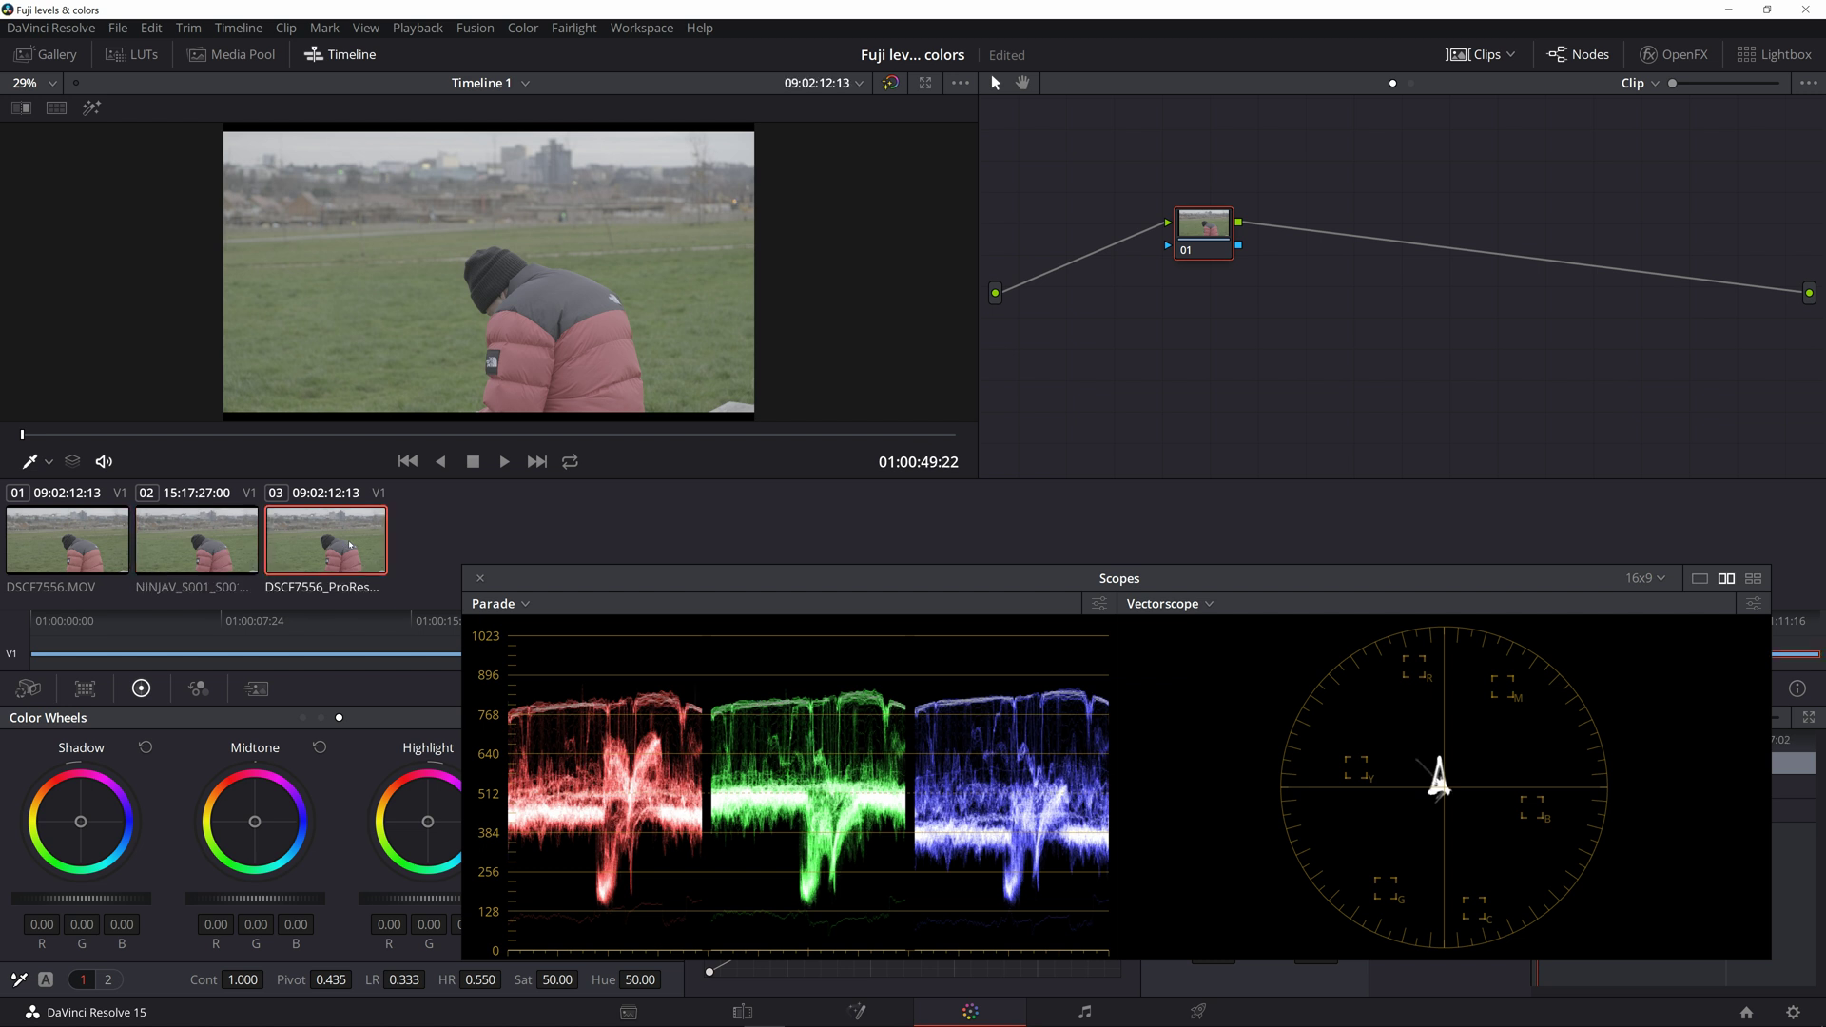
key("Up")
key("Down")
key("Up")
key("Down")
left_click(226, 550)
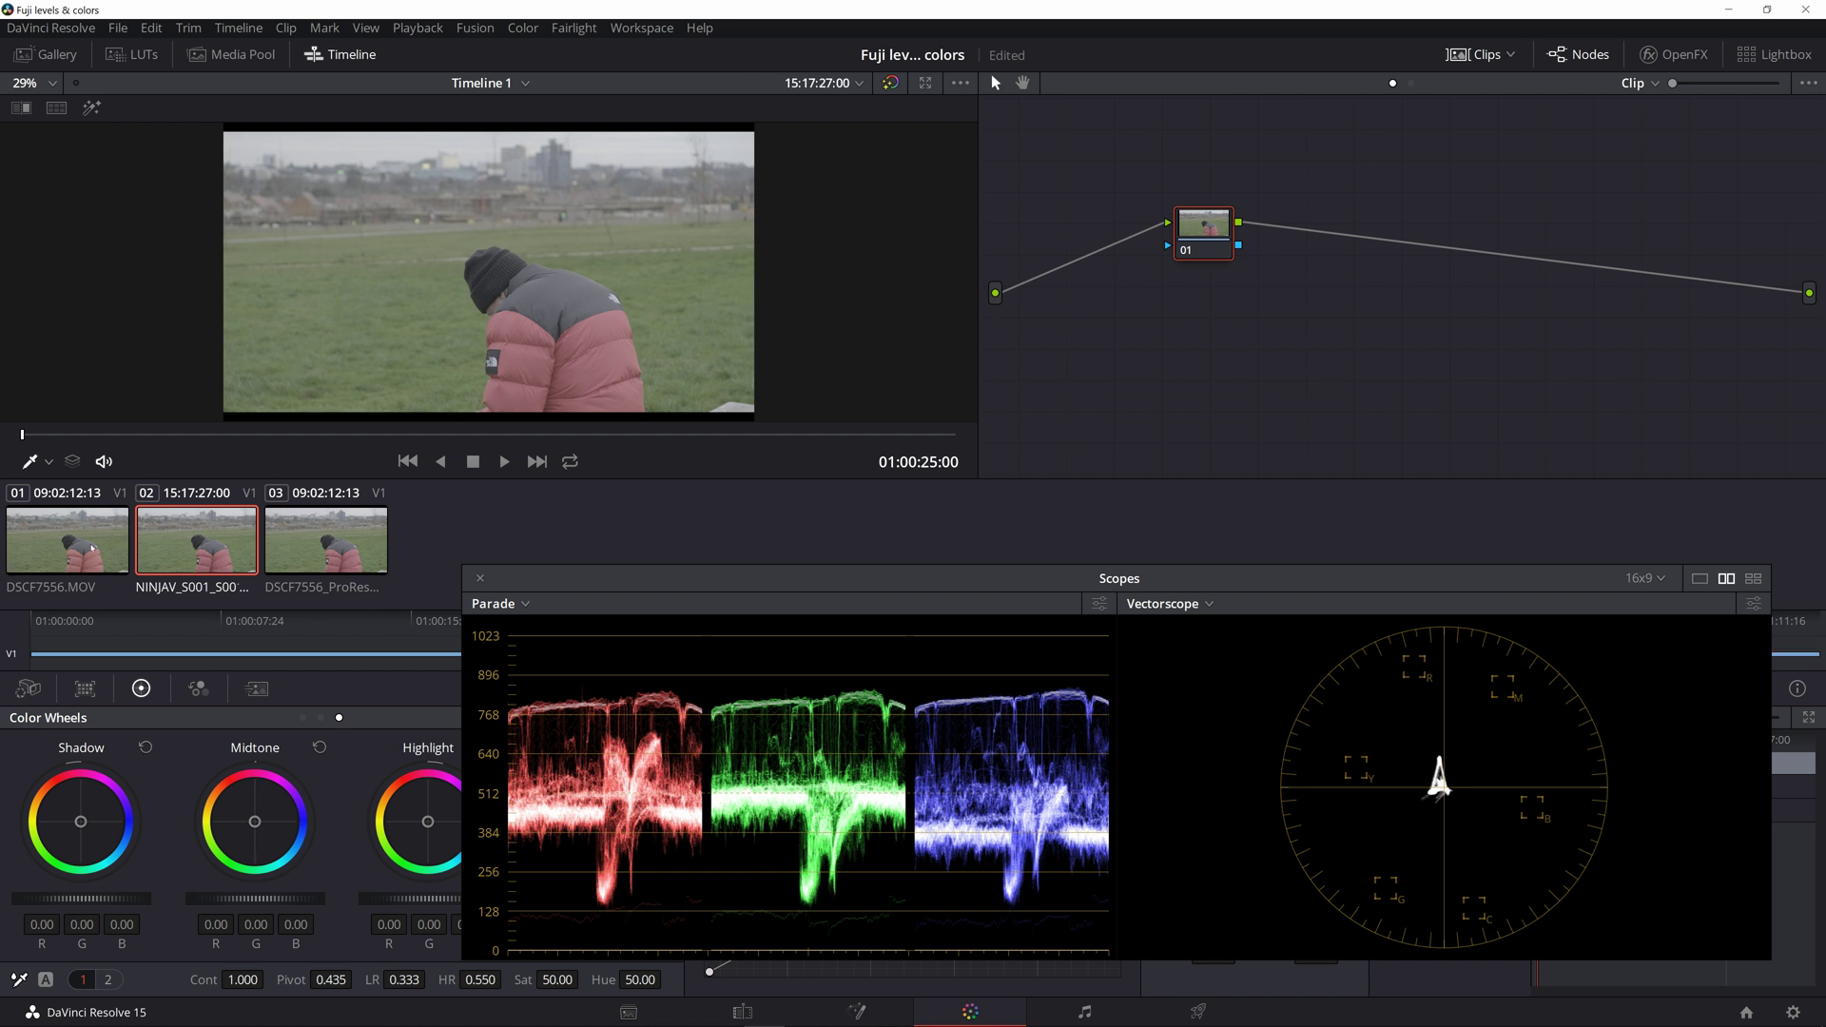
left_click(86, 549)
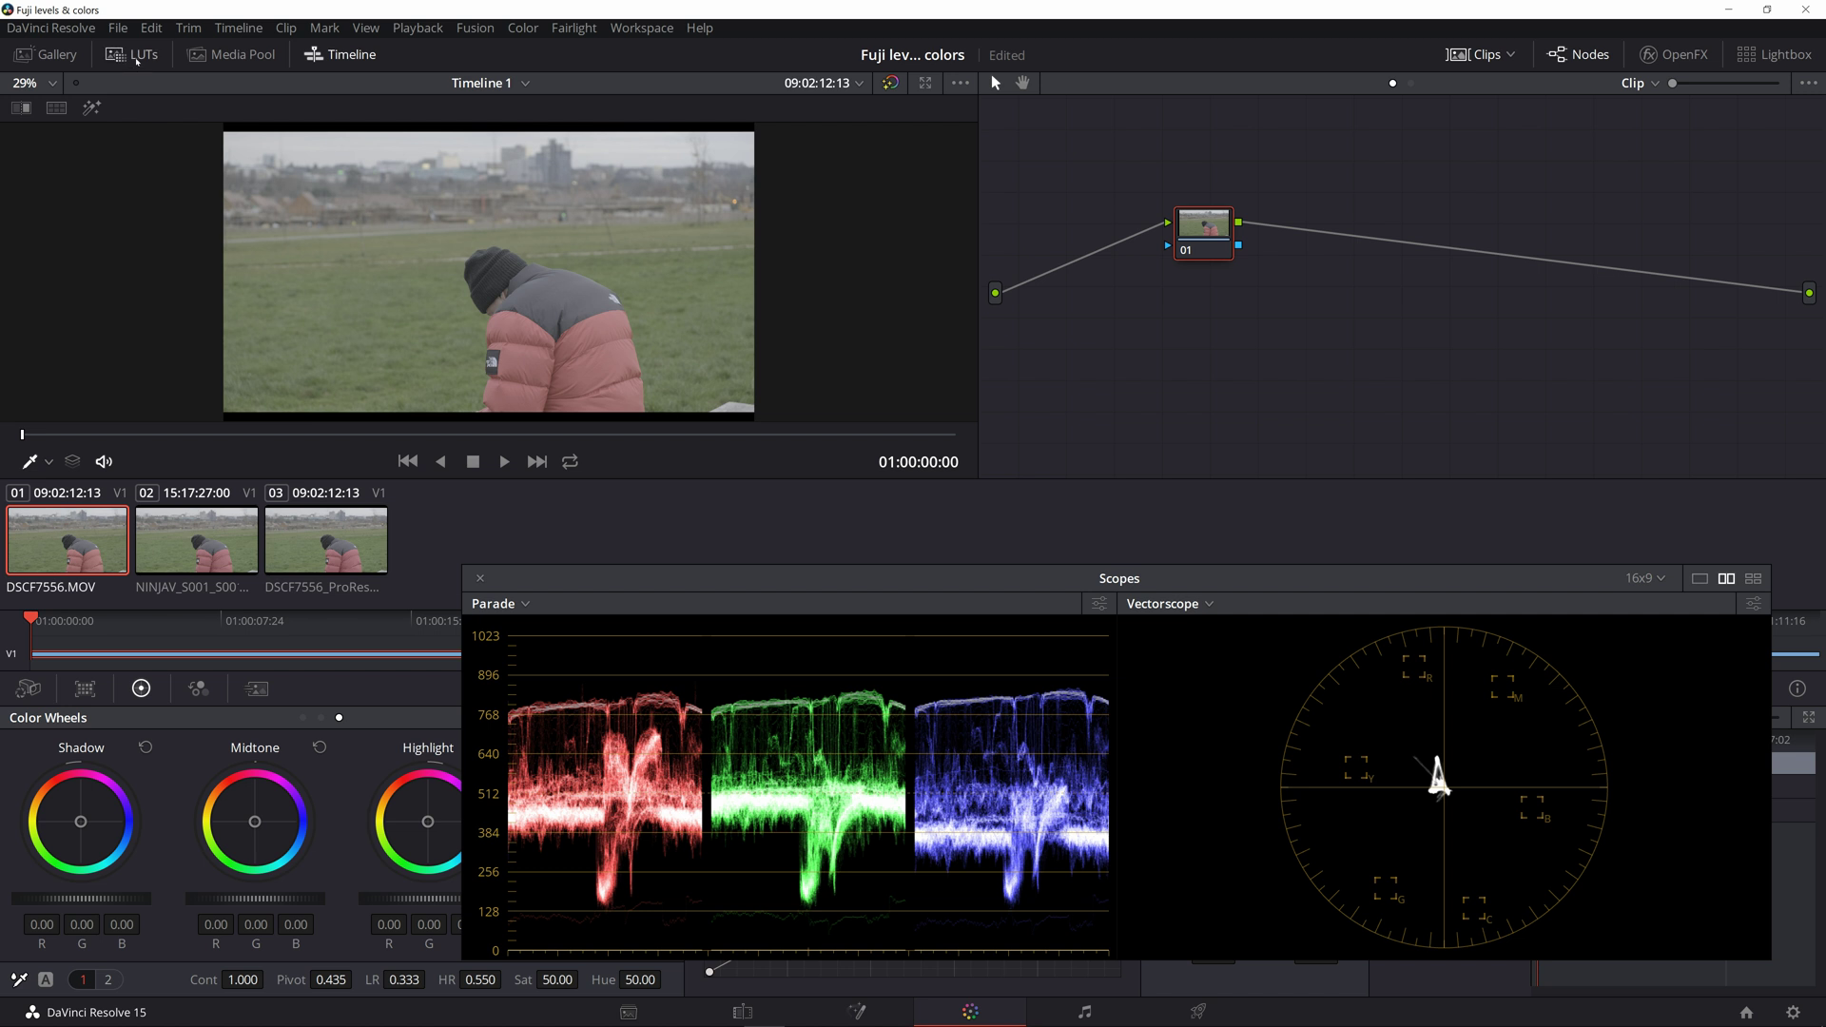
Step: Apply the fix_colors_resolve LUT to clip 01 and compare it against Ninja V clip 02
left_click(136, 58)
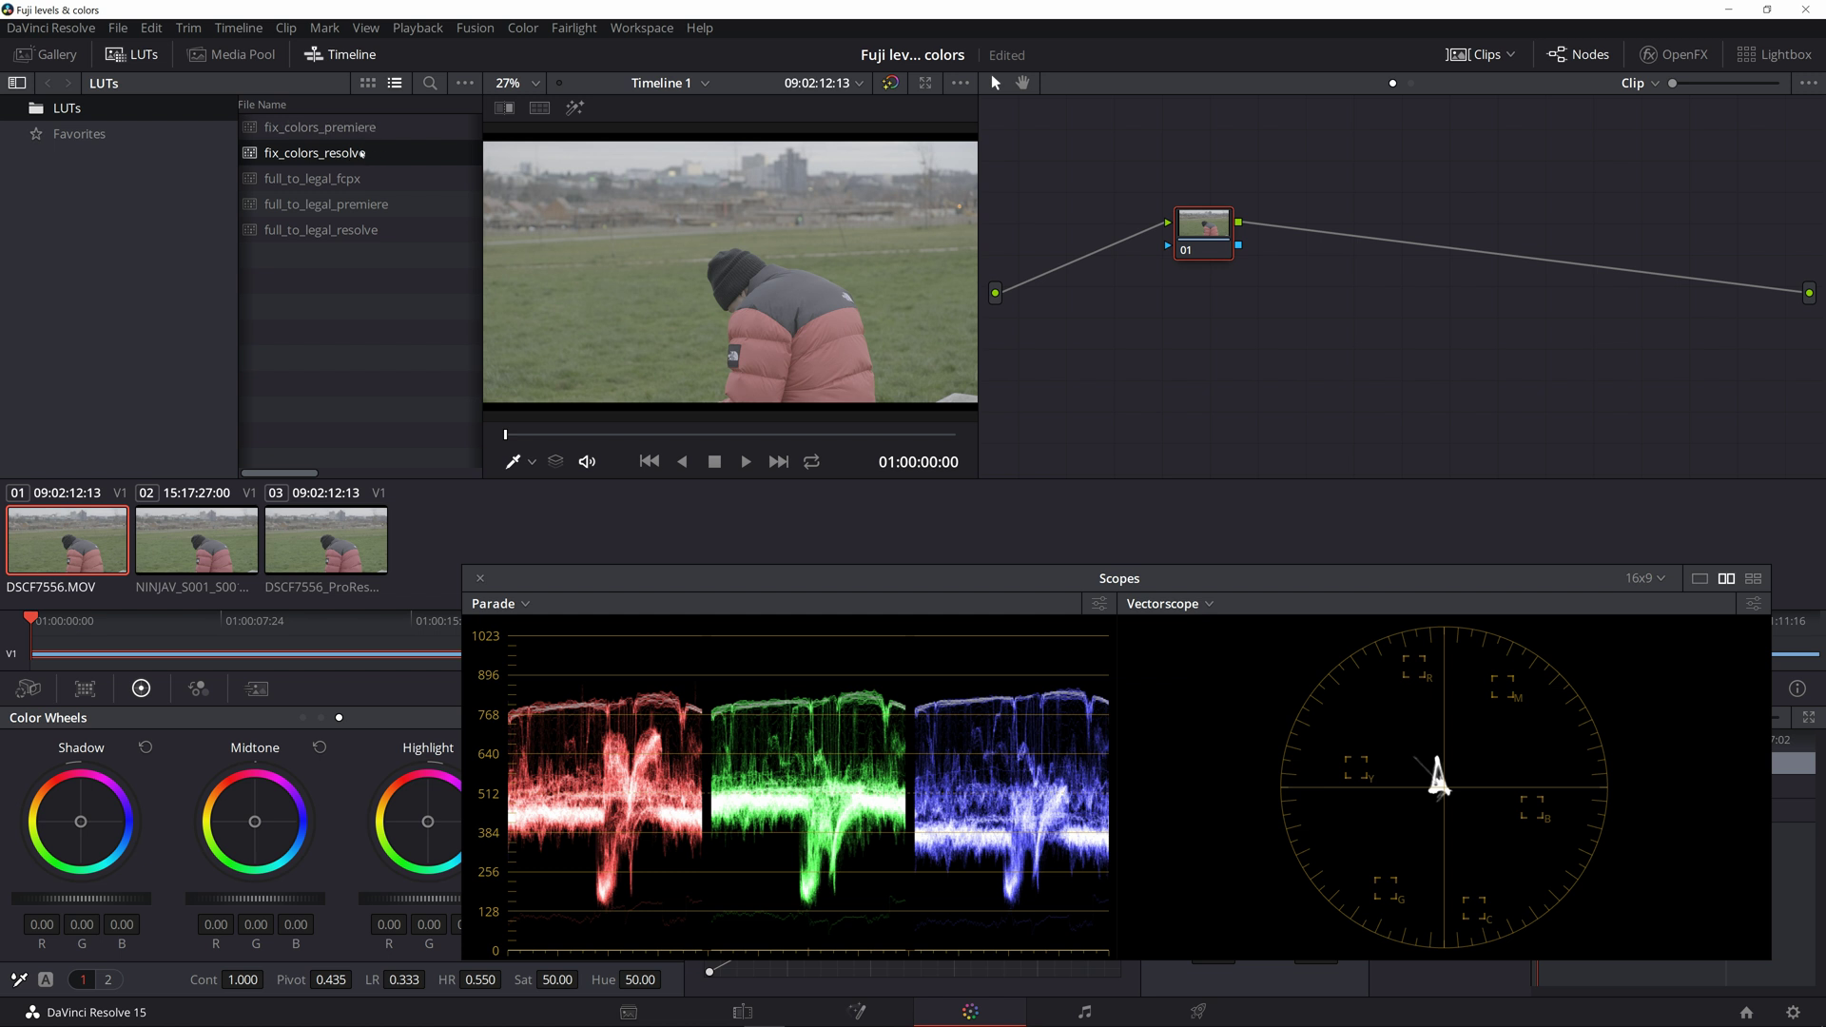
left_click_drag(357, 153, 76, 559)
left_click(175, 545)
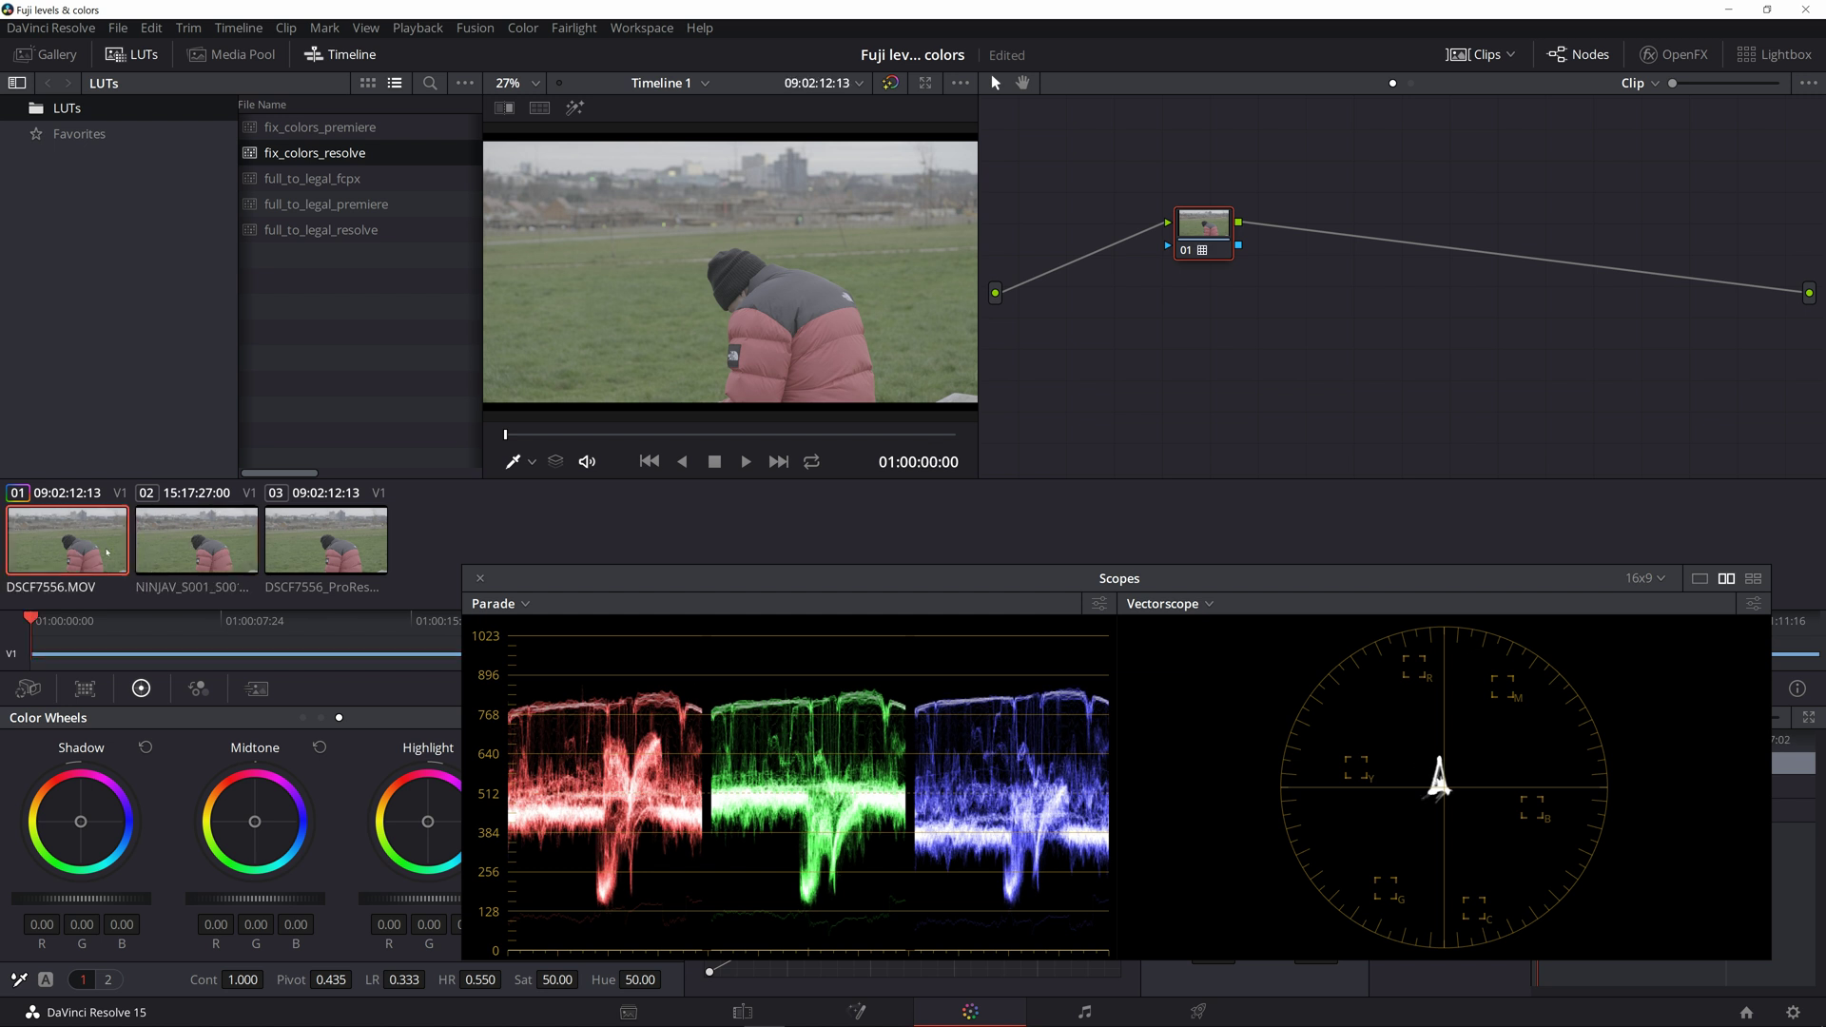
left_click(101, 549)
left_click(169, 554)
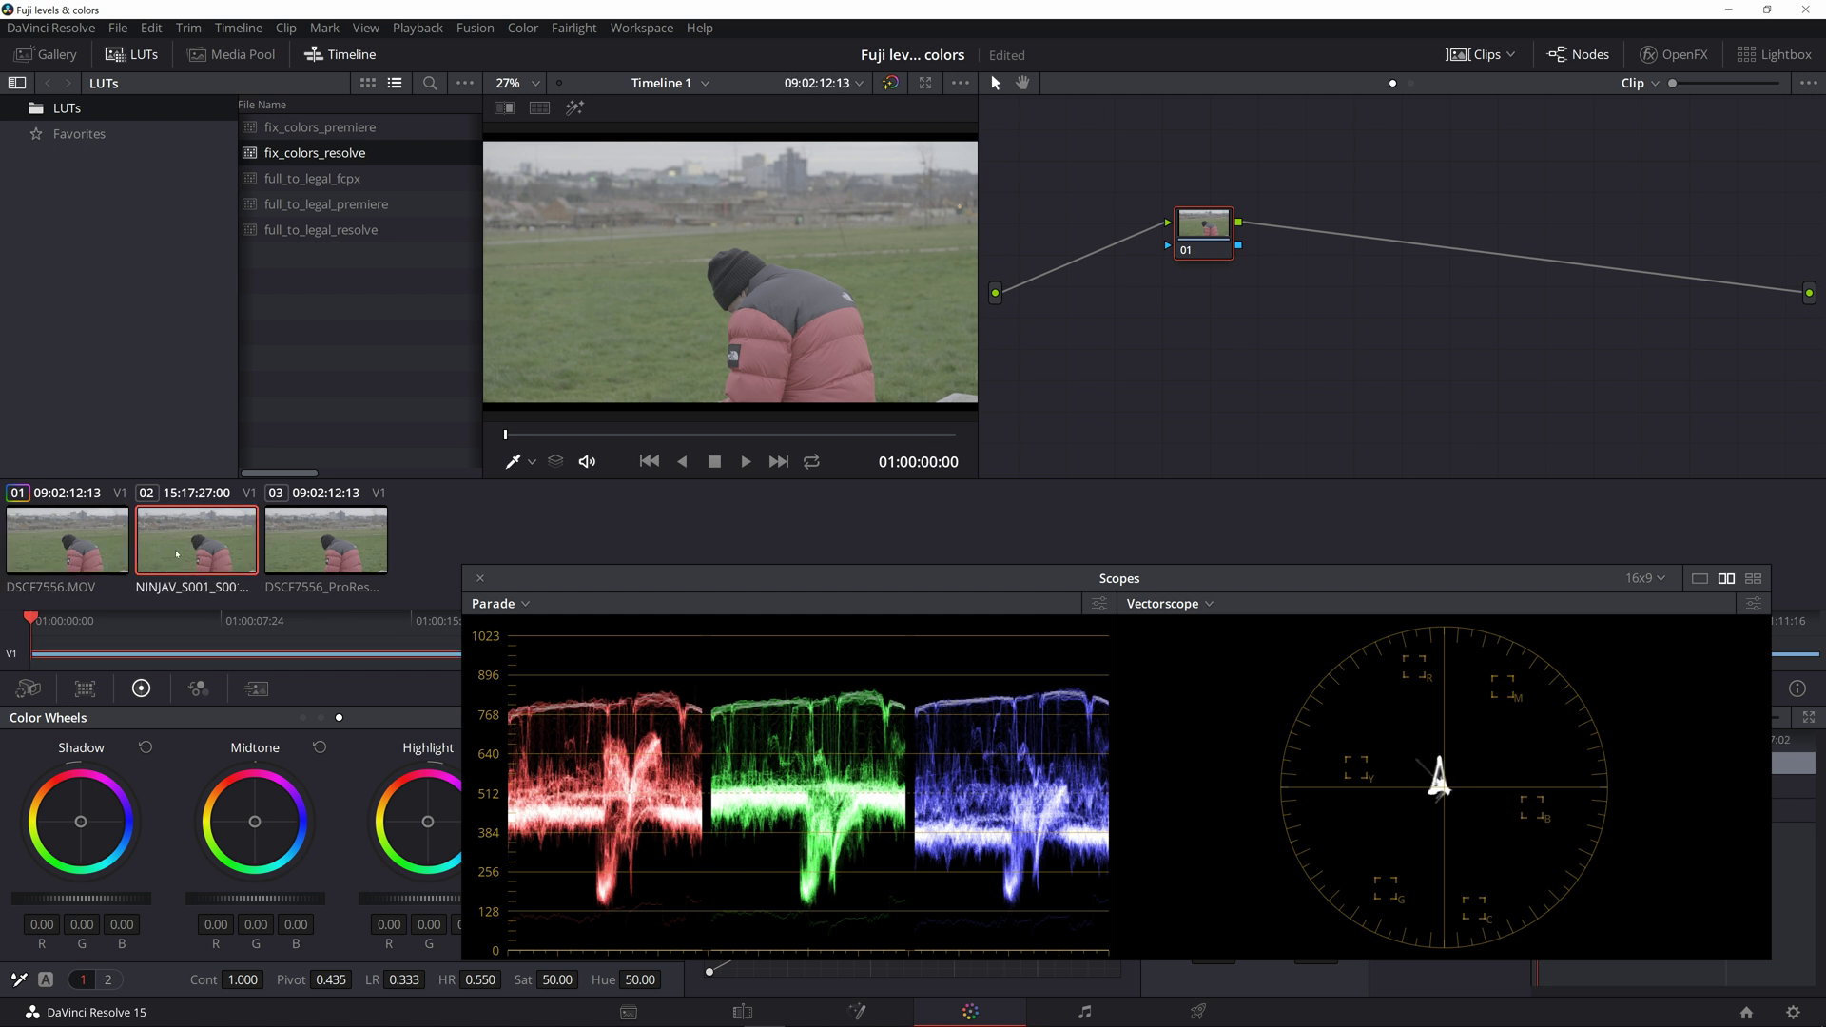
left_click(95, 548)
left_click(200, 551)
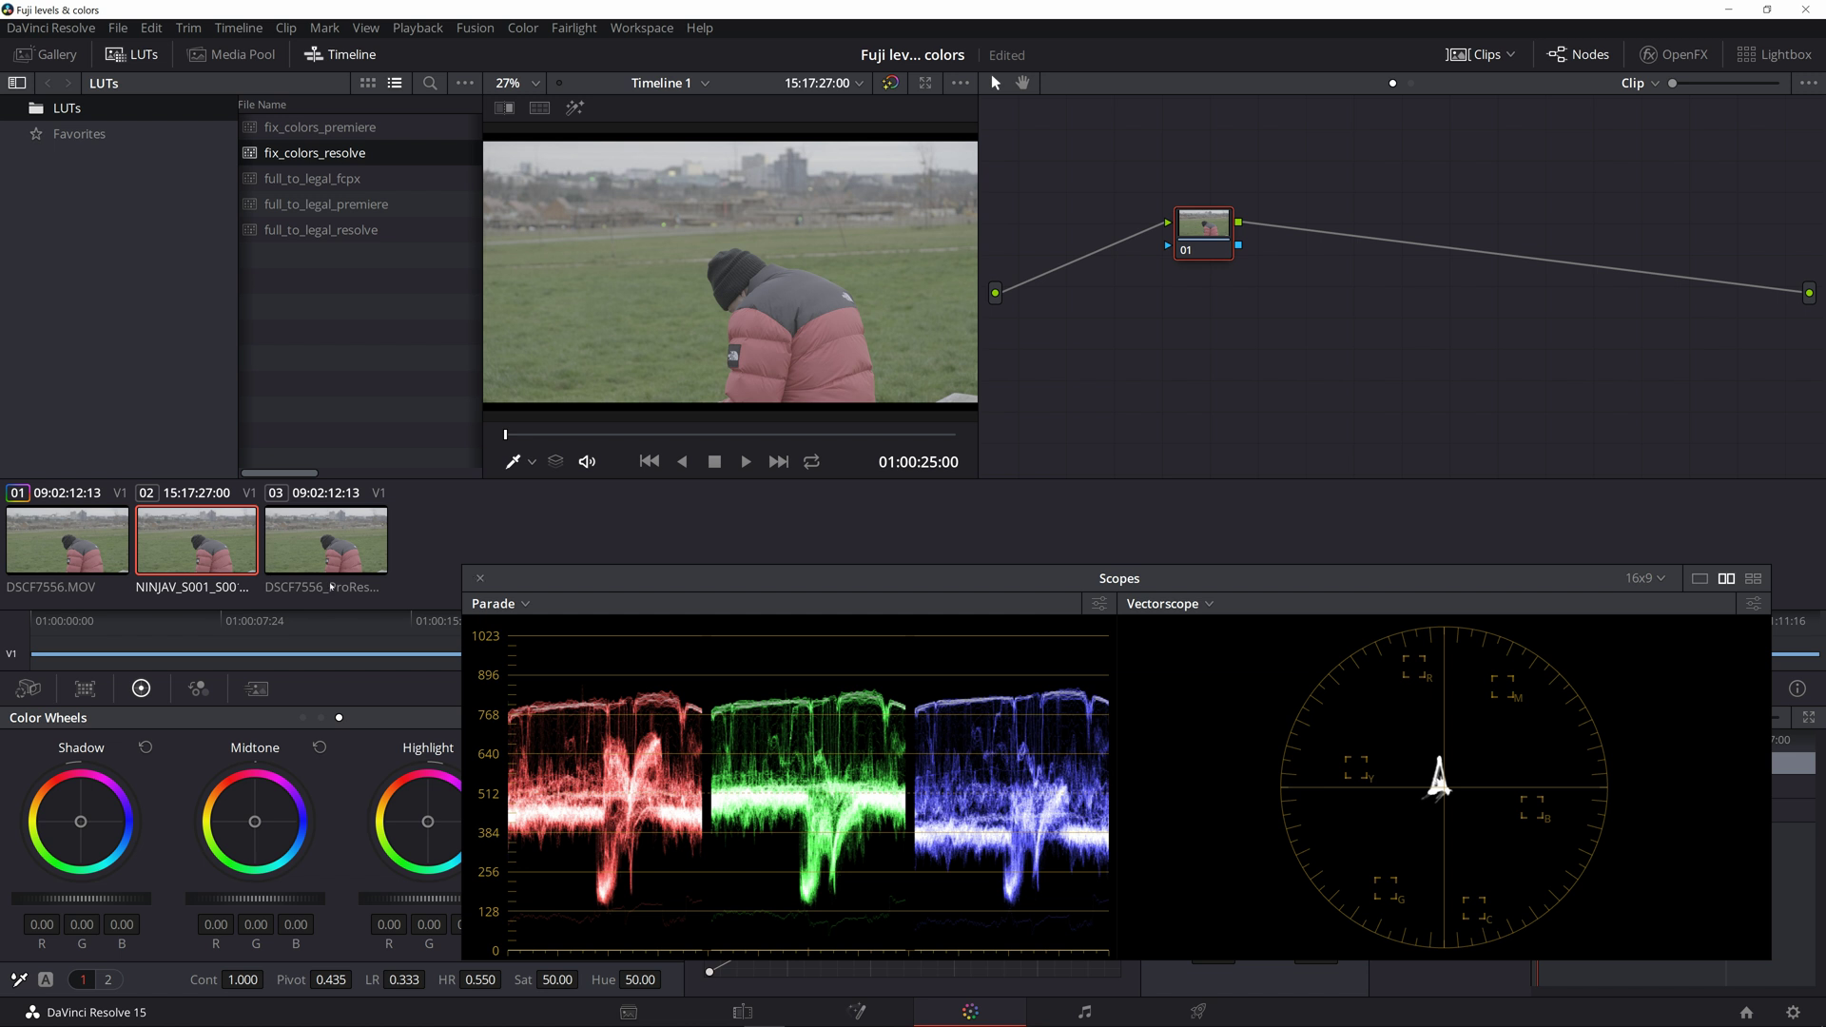
left_click(86, 532)
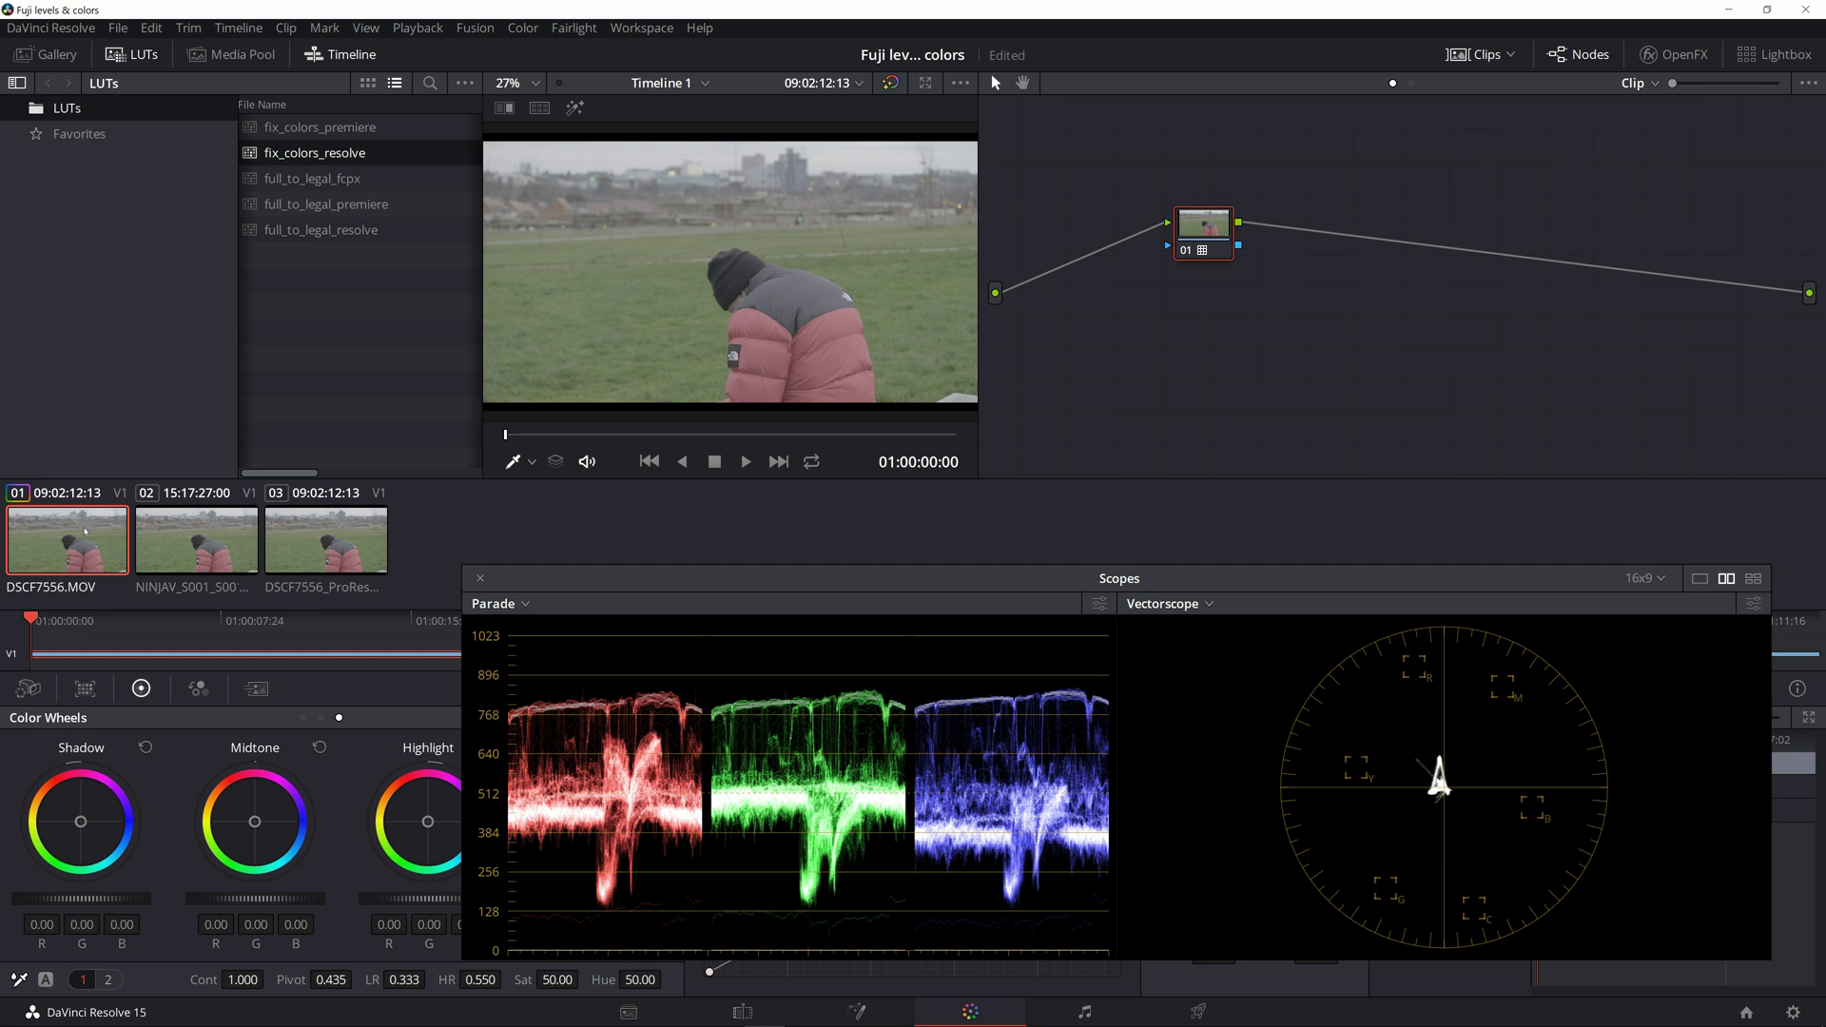
Step: Append the selected Fuji_H264.MOV and Fuji_H265.MOV clips to the end of the timeline
key("shift+4")
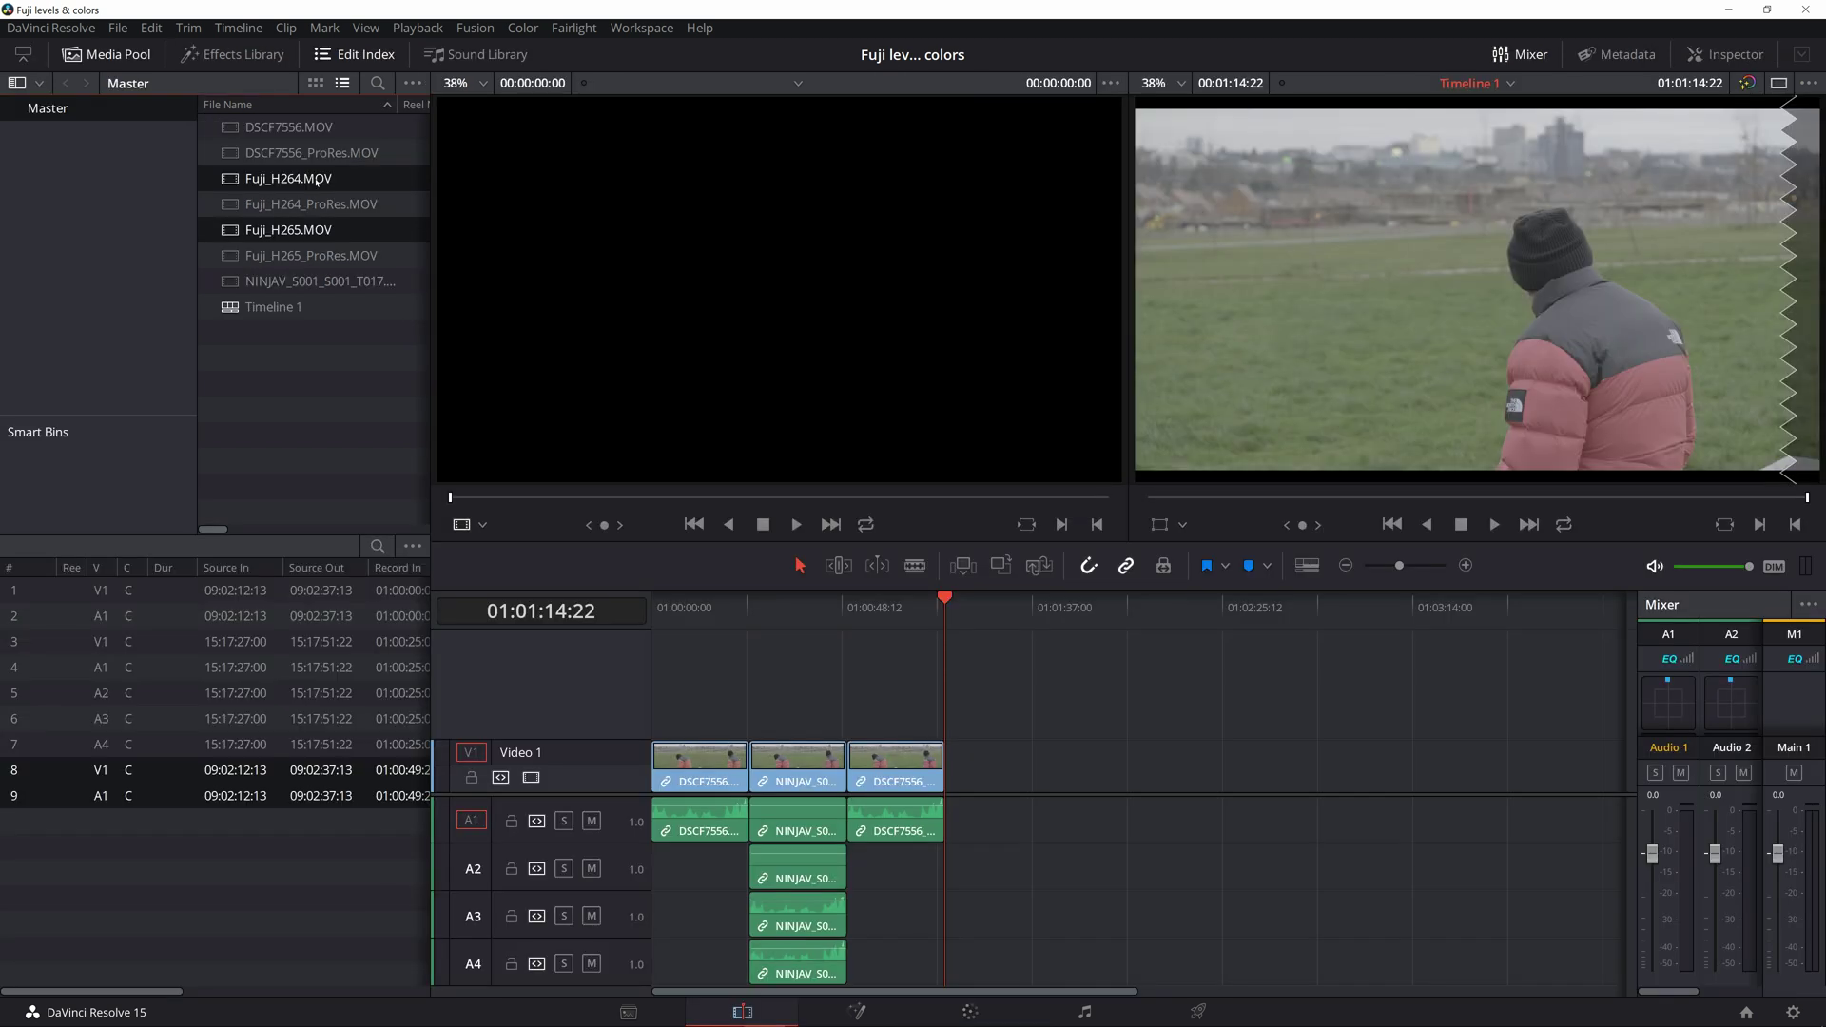
right_click(320, 181)
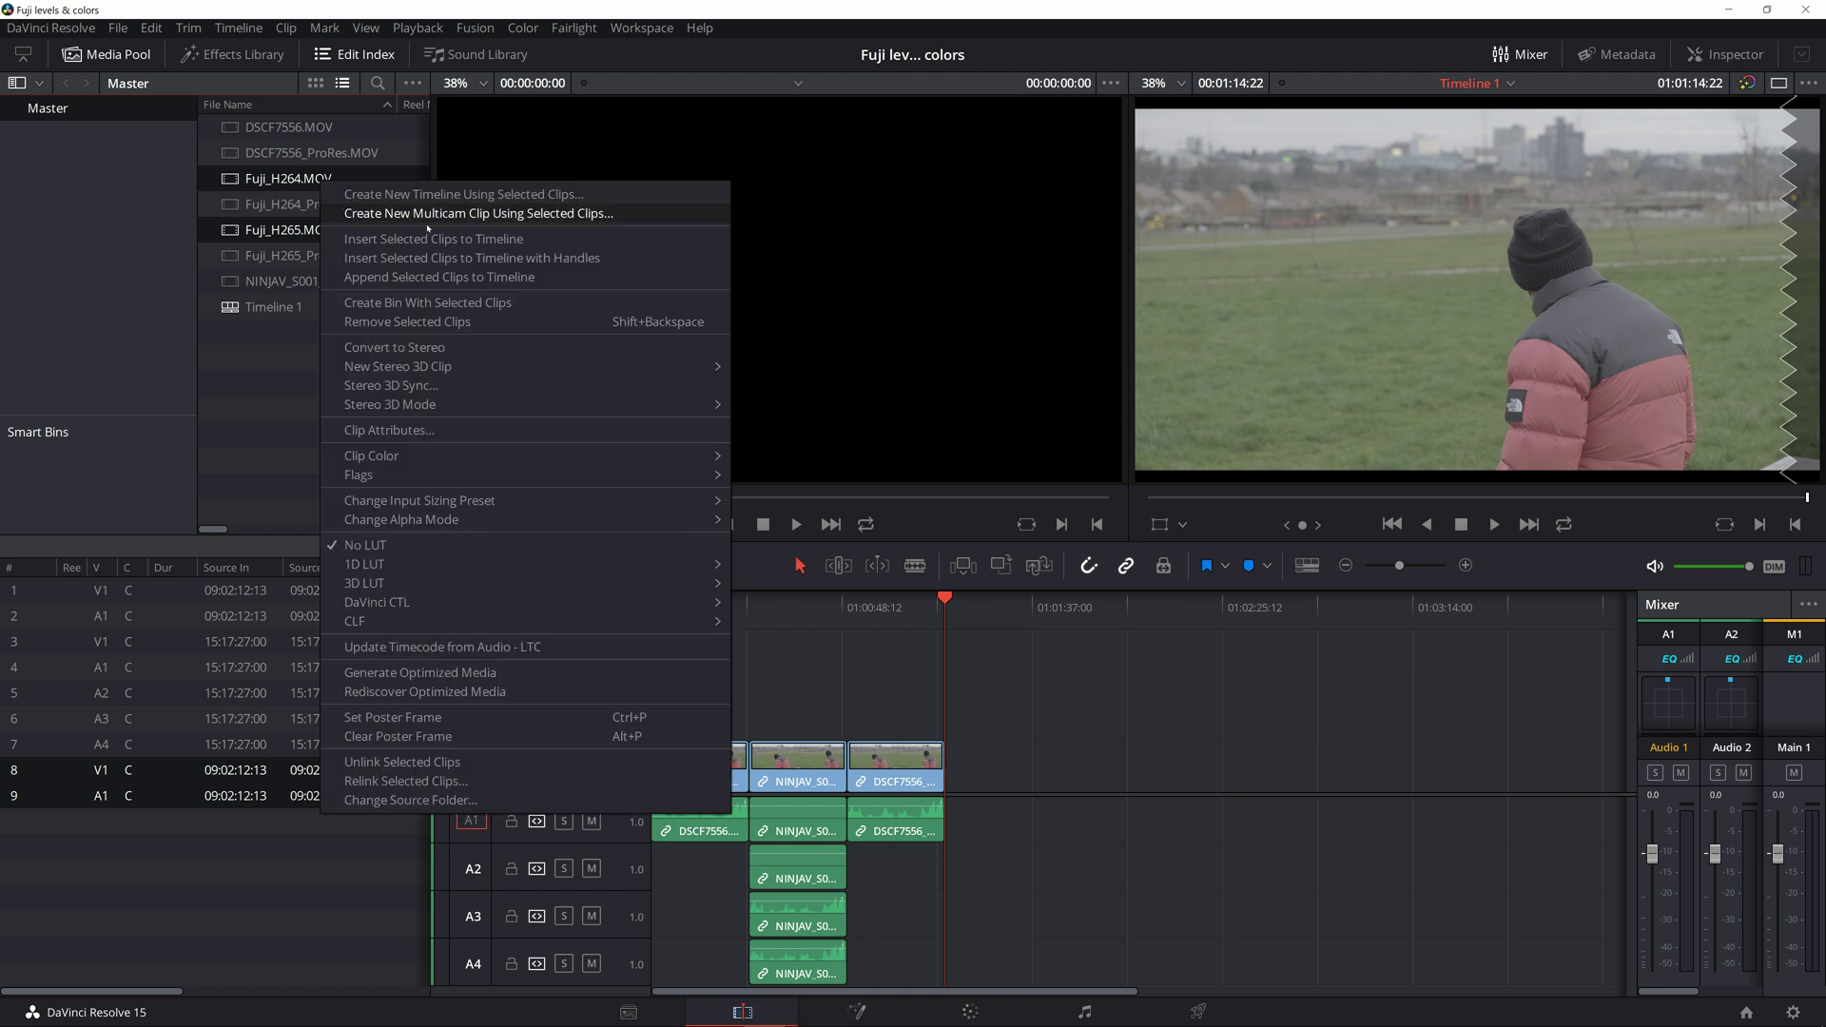
left_click(466, 278)
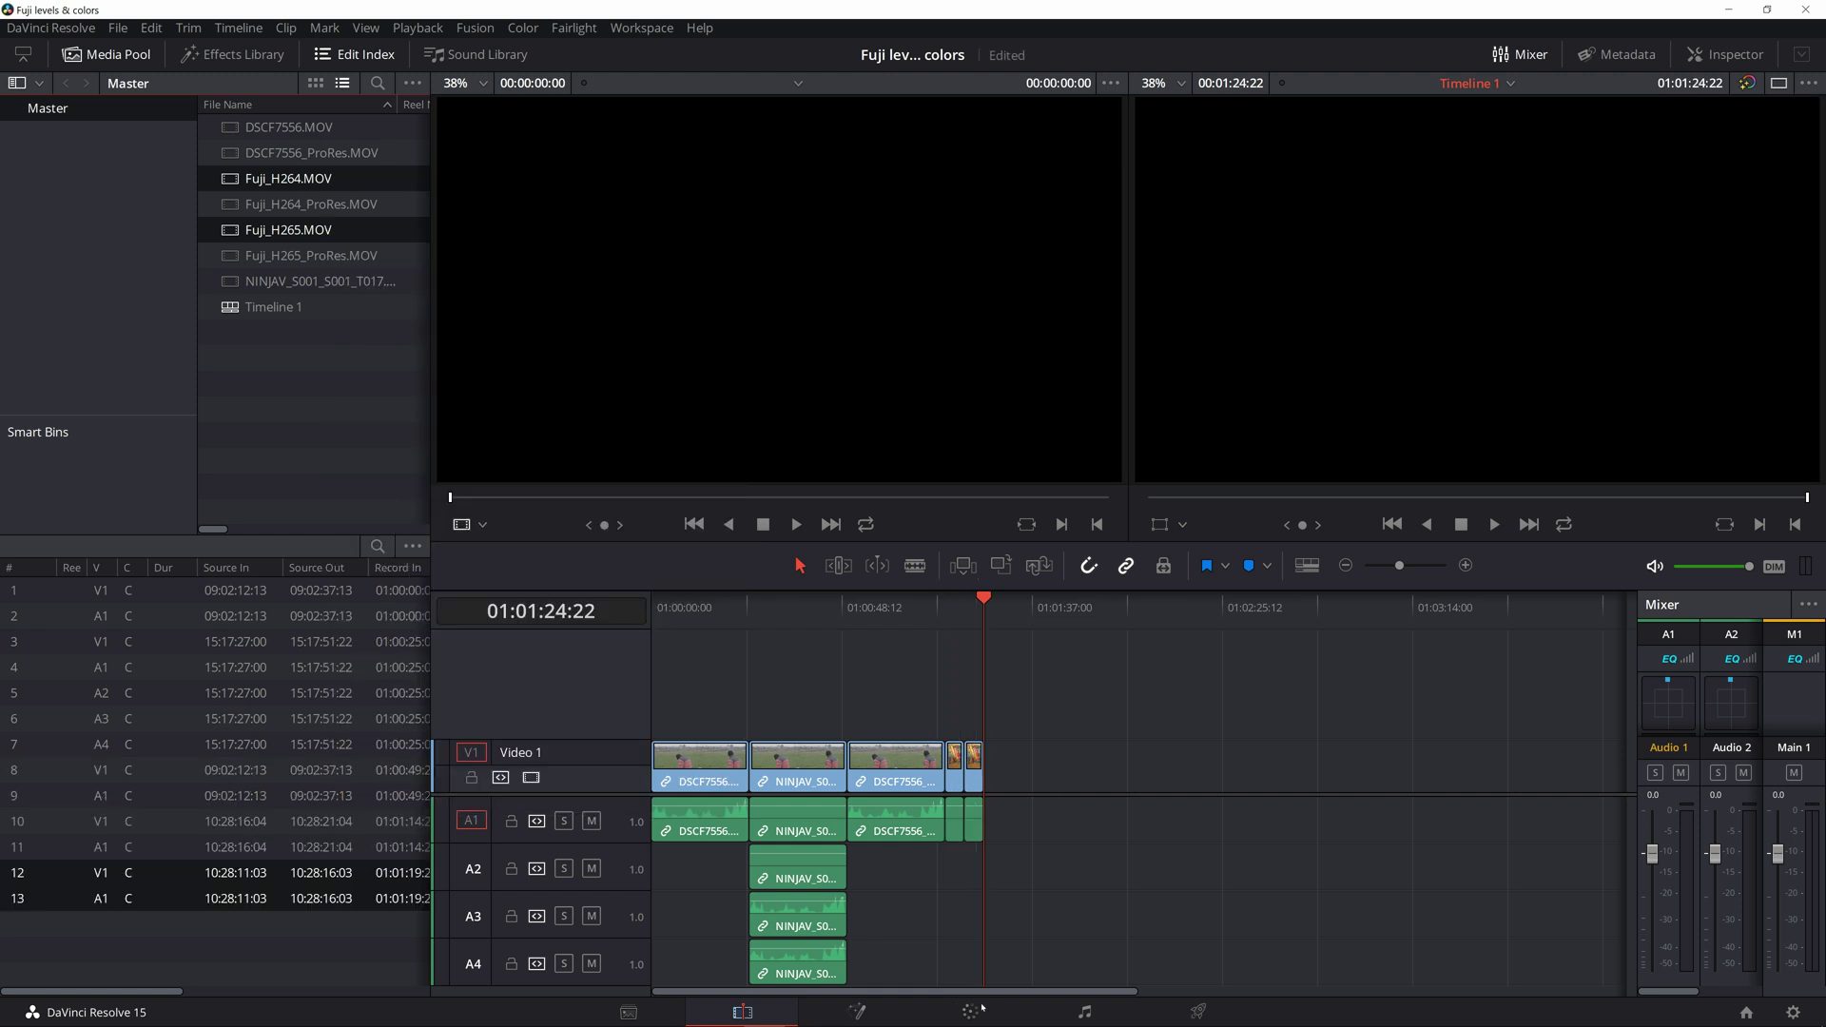
key("shift+5")
Step: Compare Fuji_H264.MOV against the graded DSCF7556.MOV clip 01 in the scopes
key("Down")
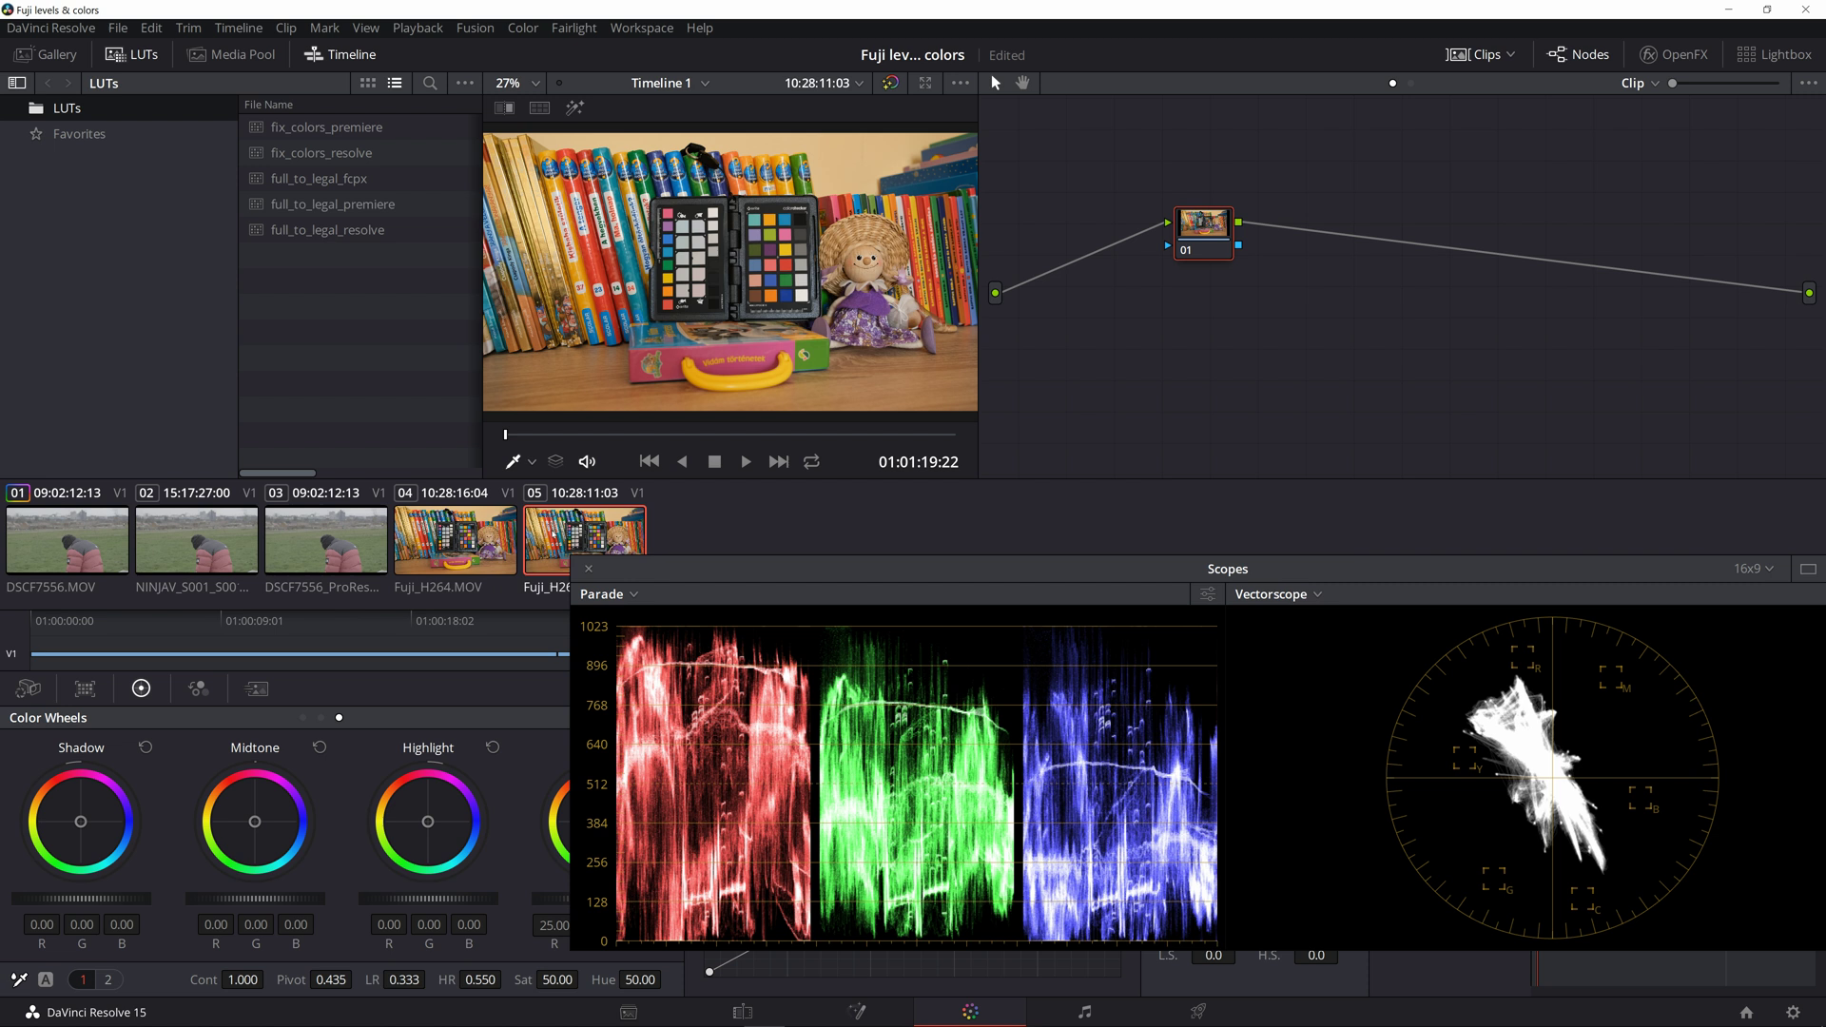
key("Up")
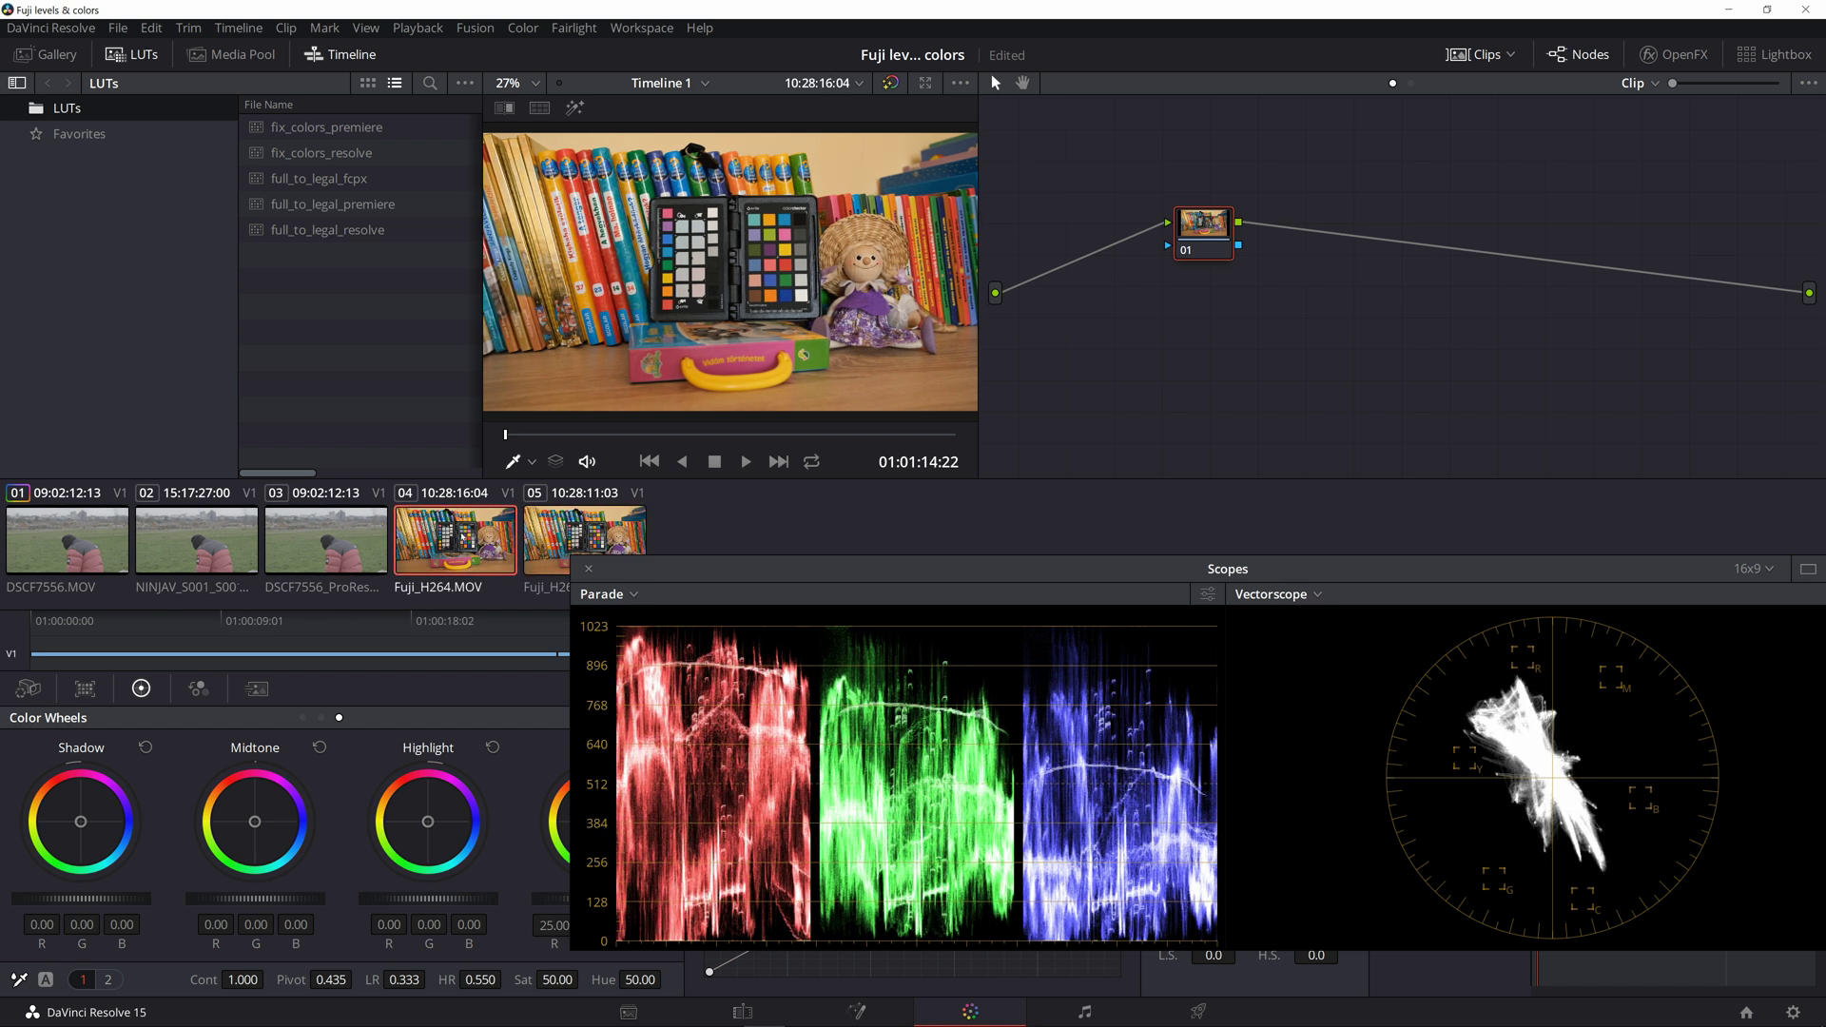
left_click(68, 561)
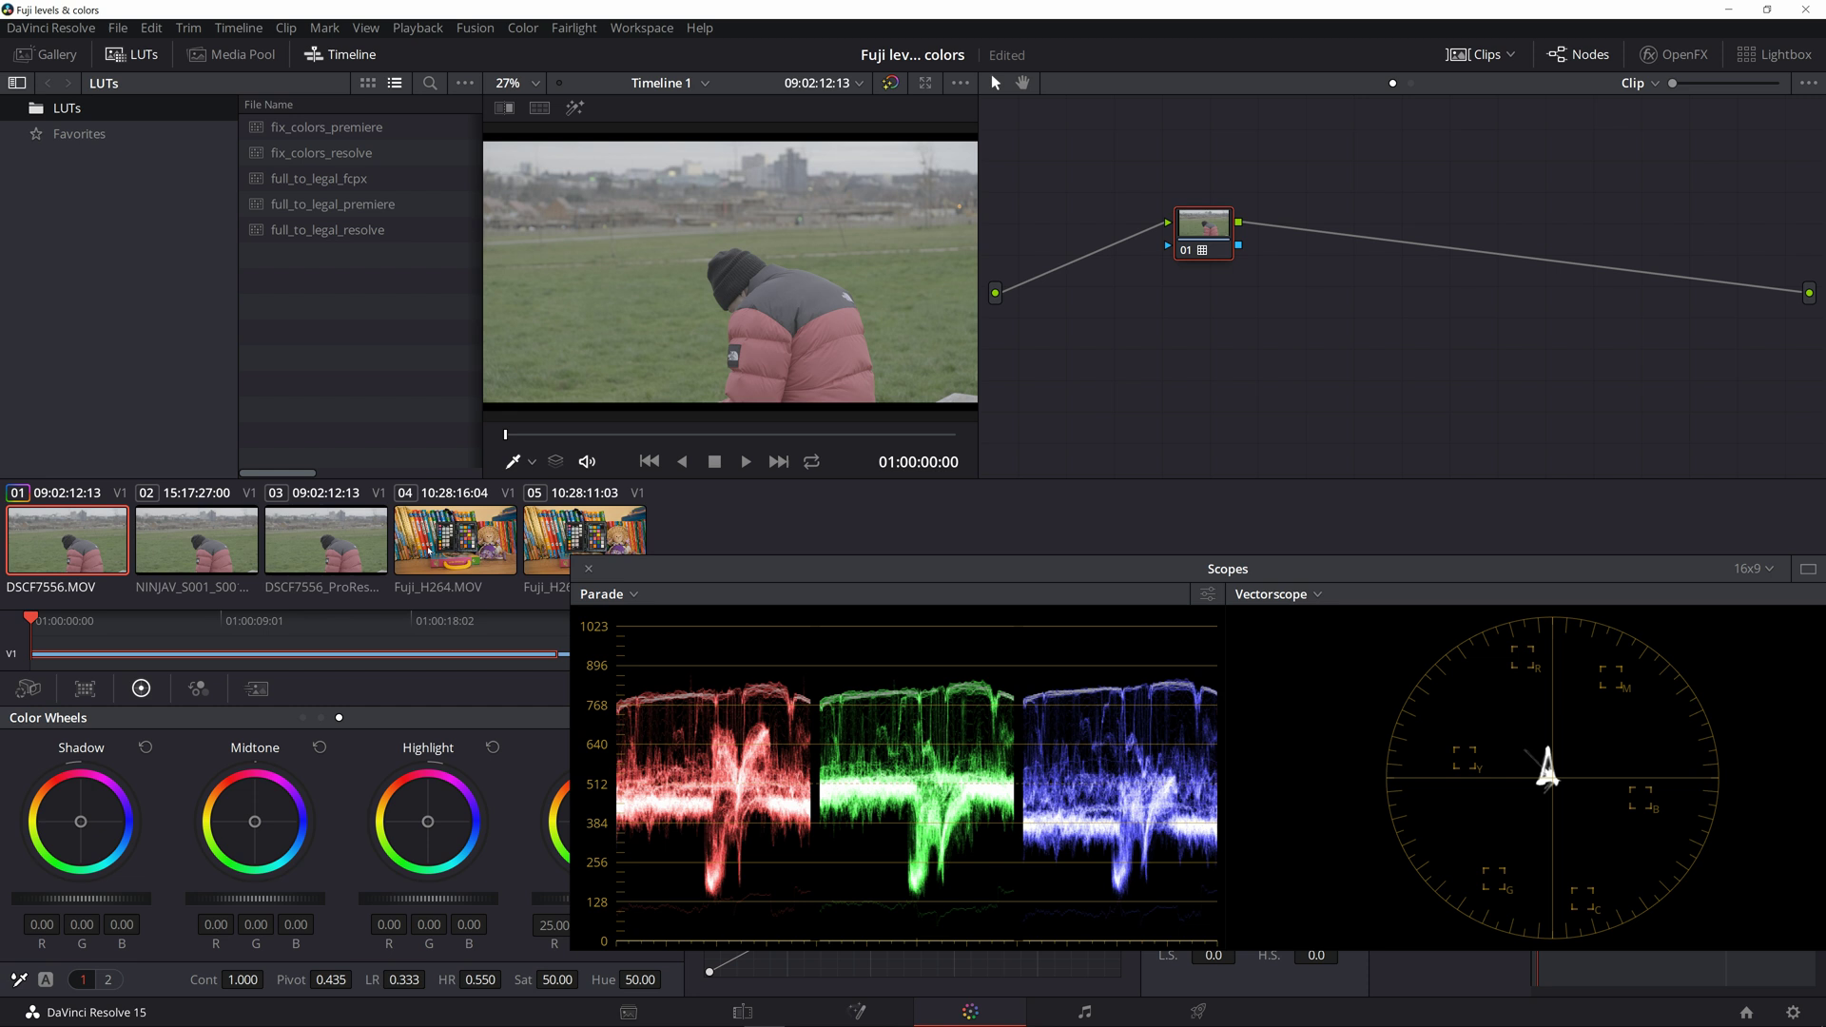
left_click(426, 587)
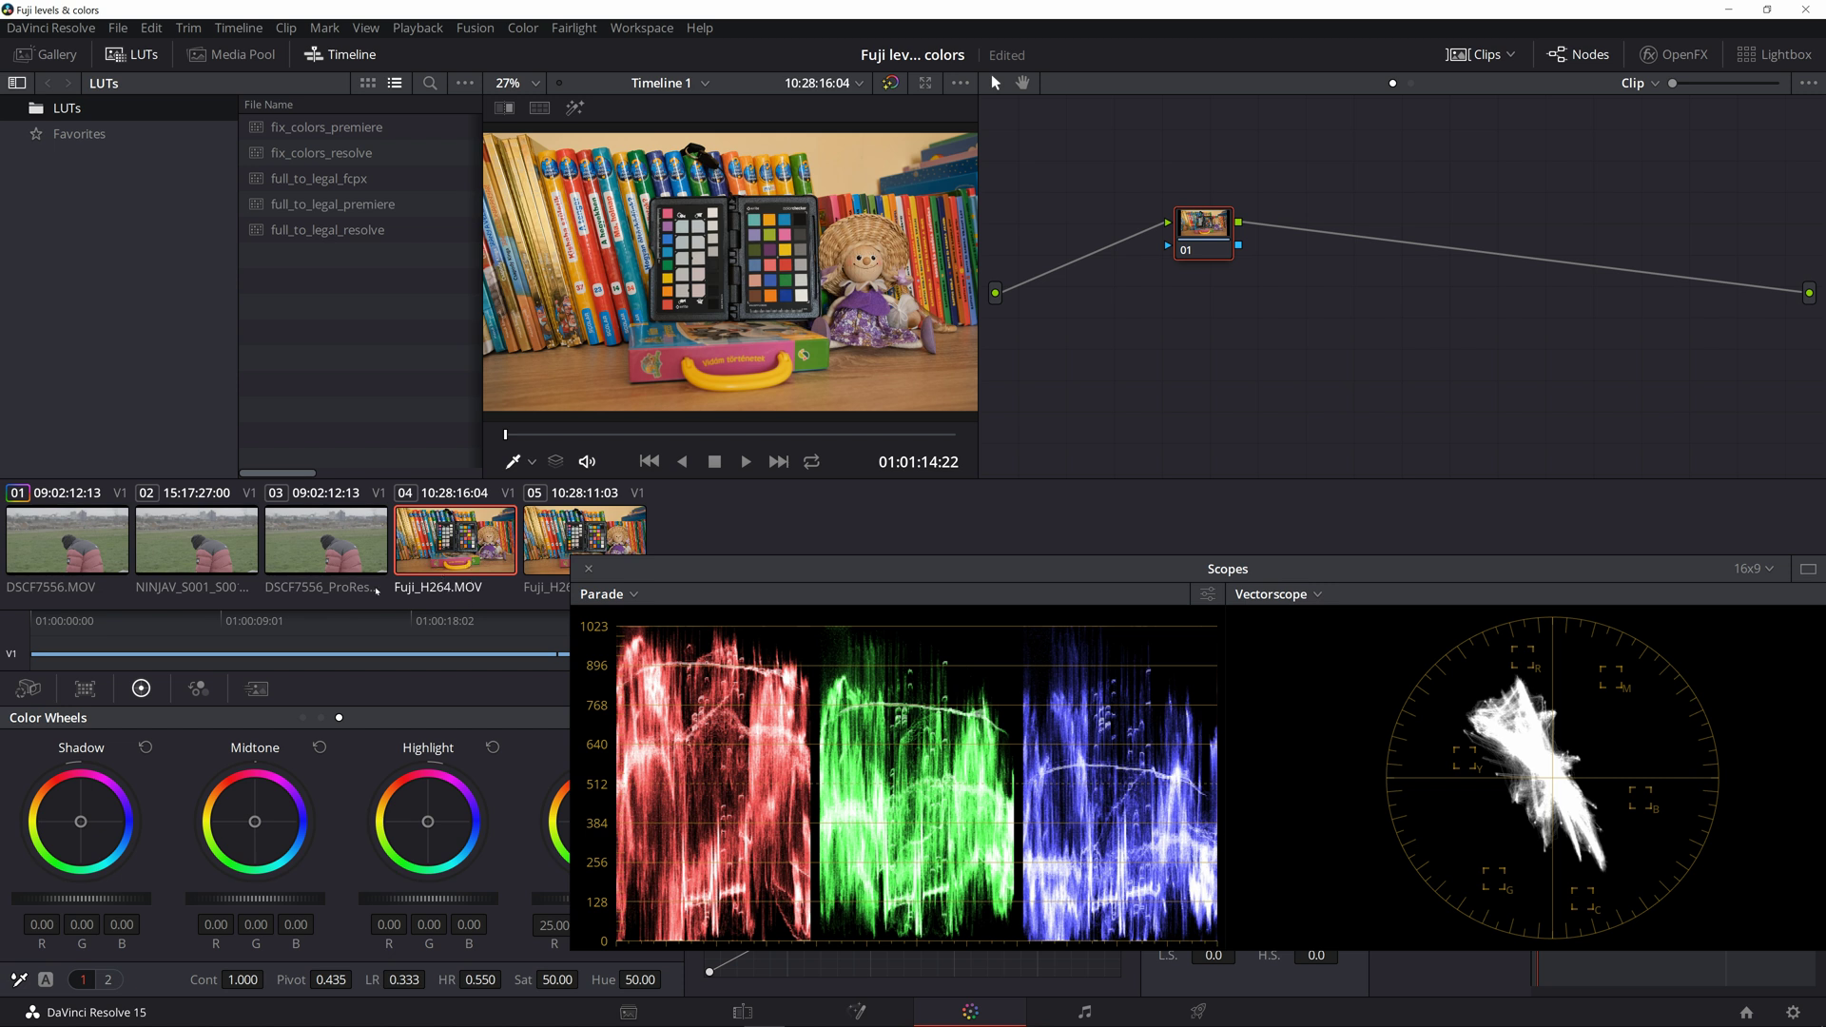
left_click(111, 559)
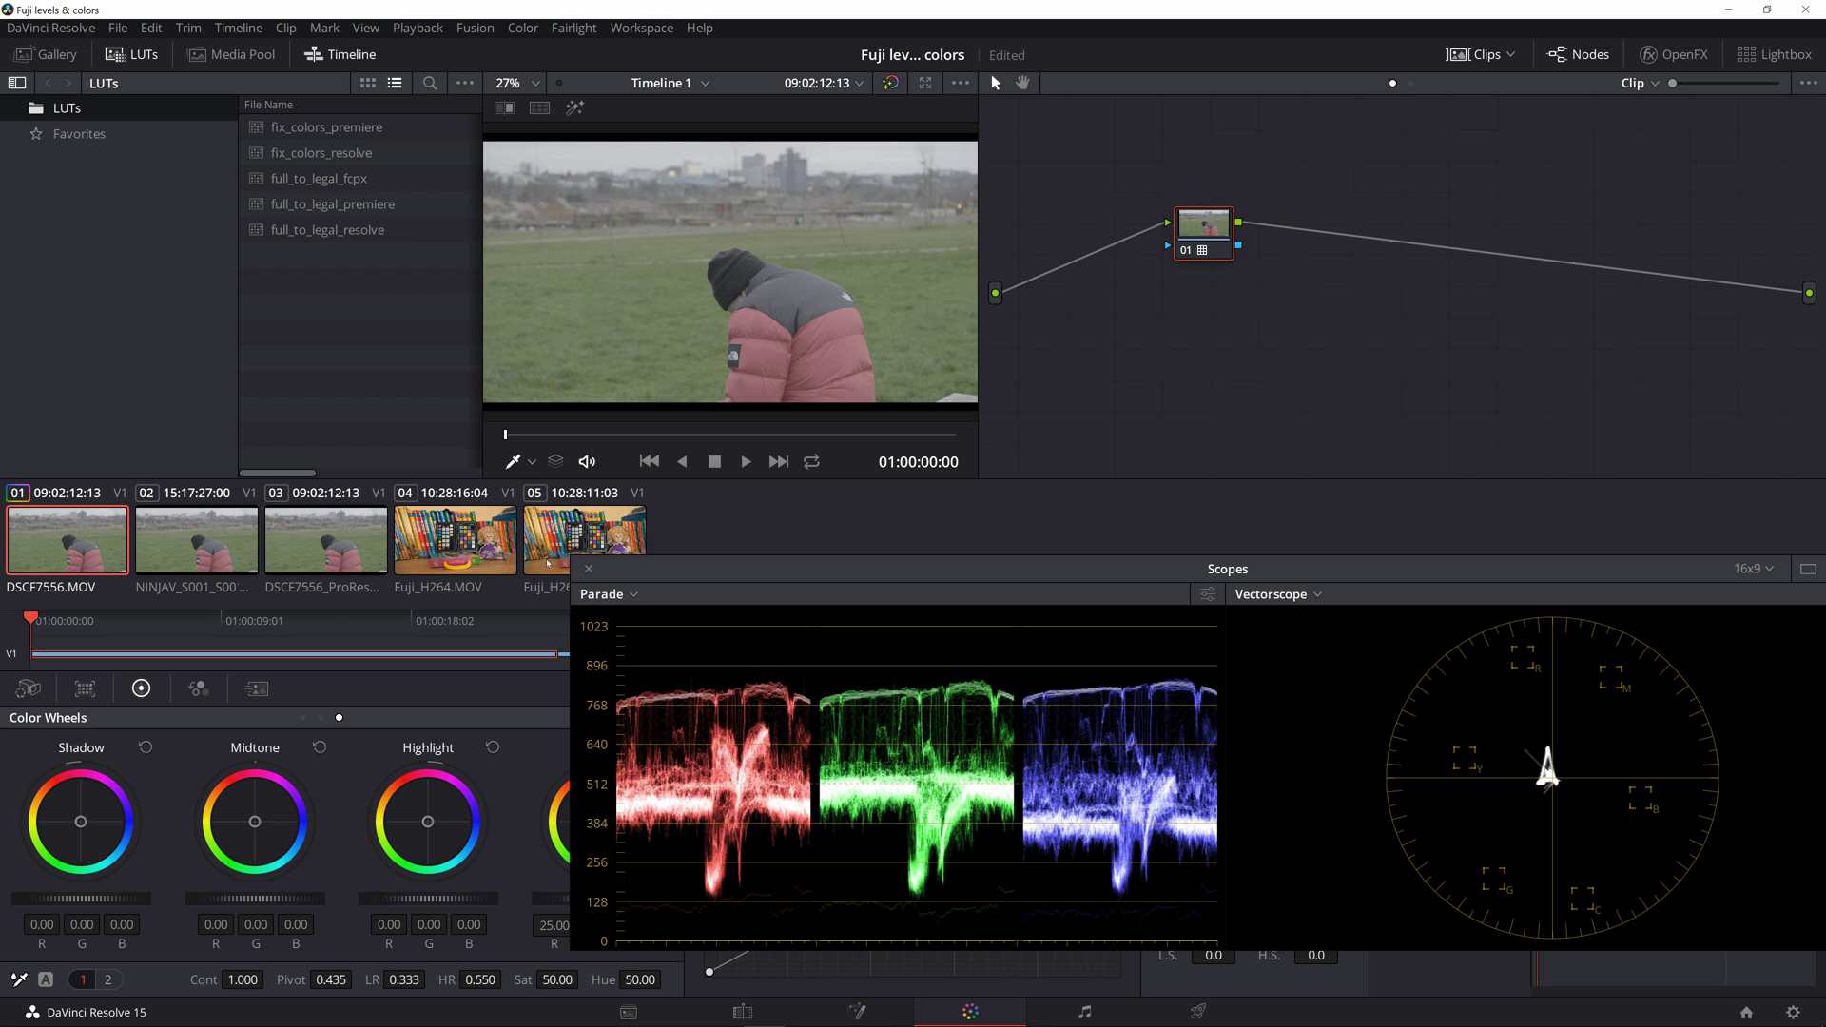
left_click(457, 569)
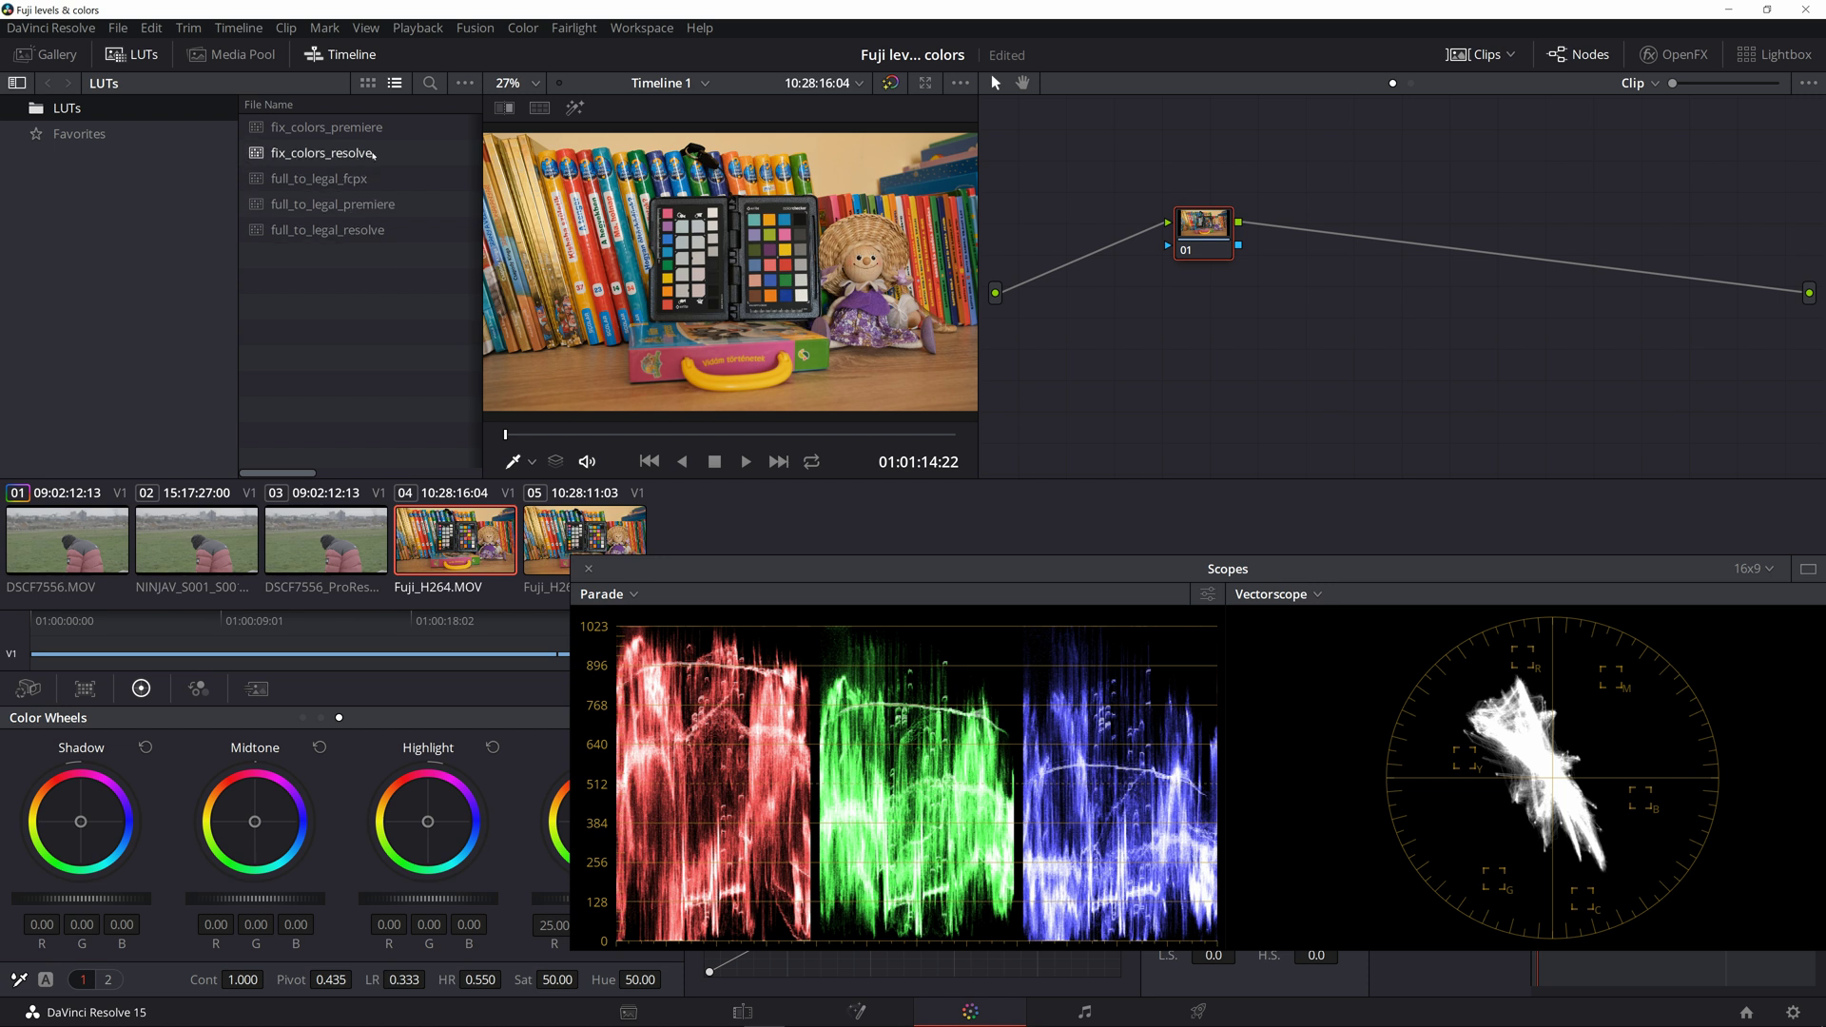
Step: Apply fix_colors_resolve to clip 04 Fuji_H264.MOV, enlarge the viewer and close the scopes
double_click(371, 153)
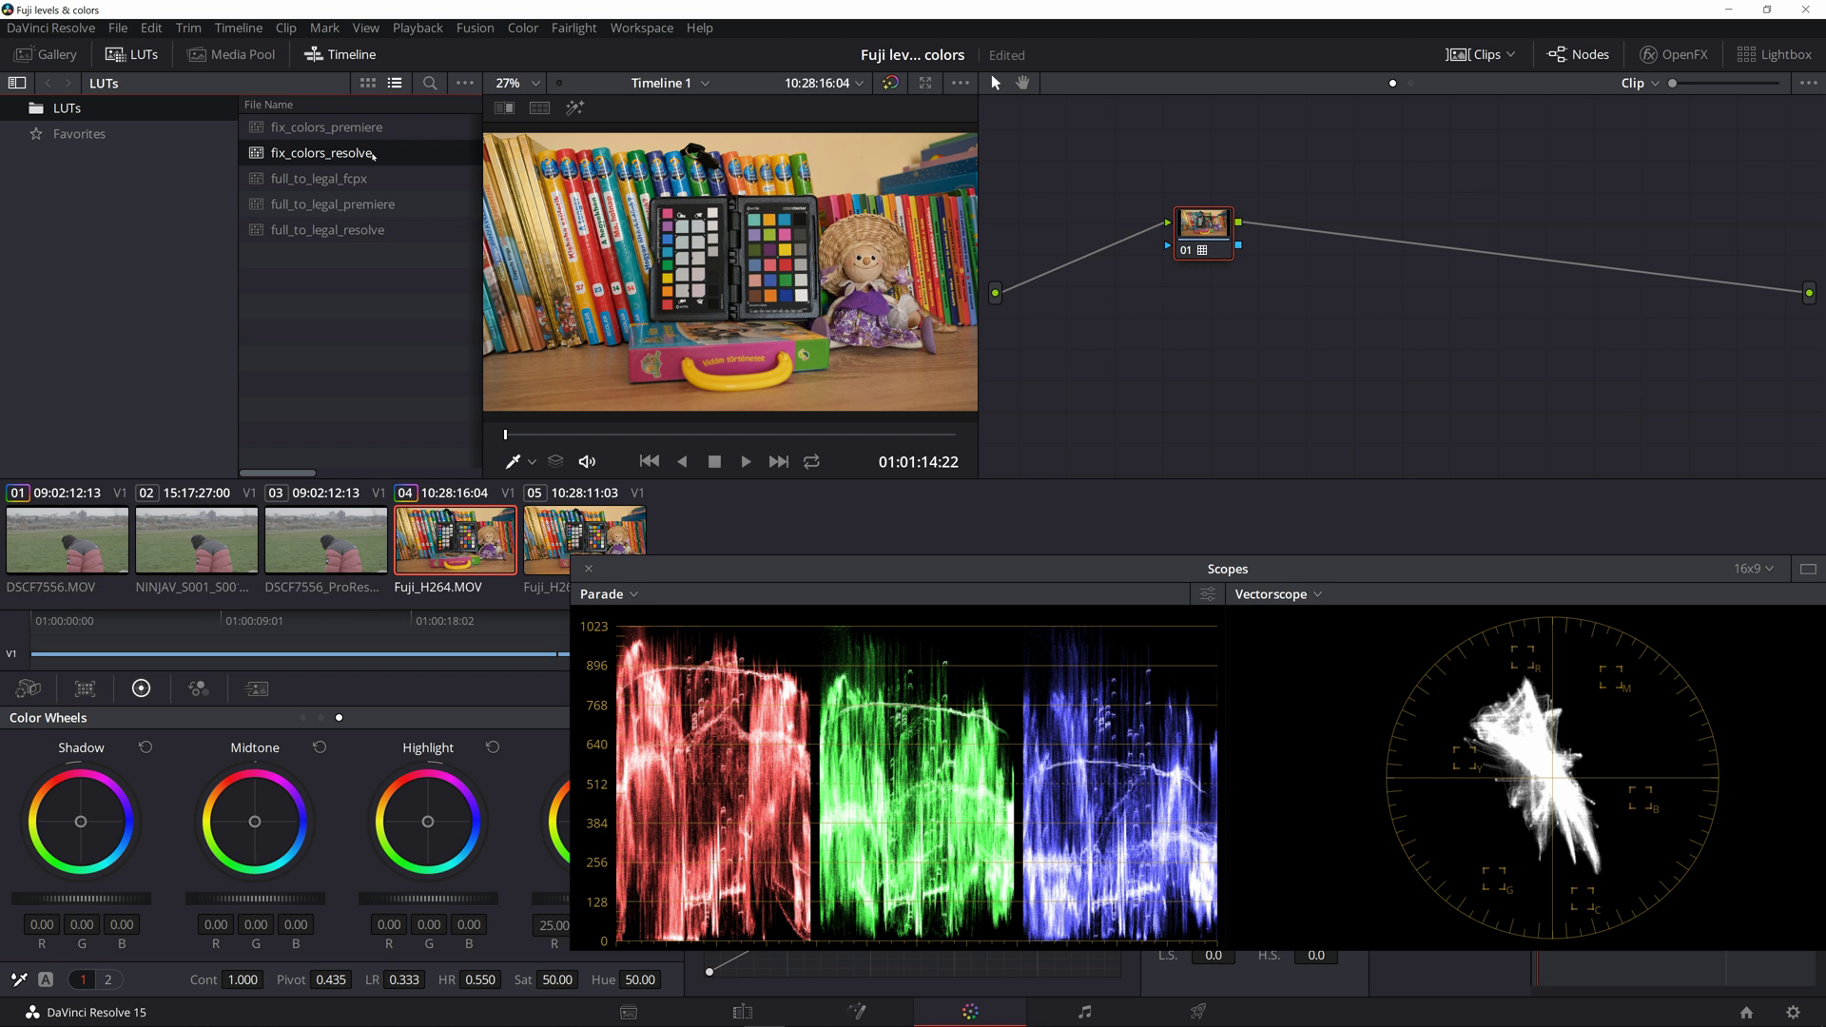
key("alt+f")
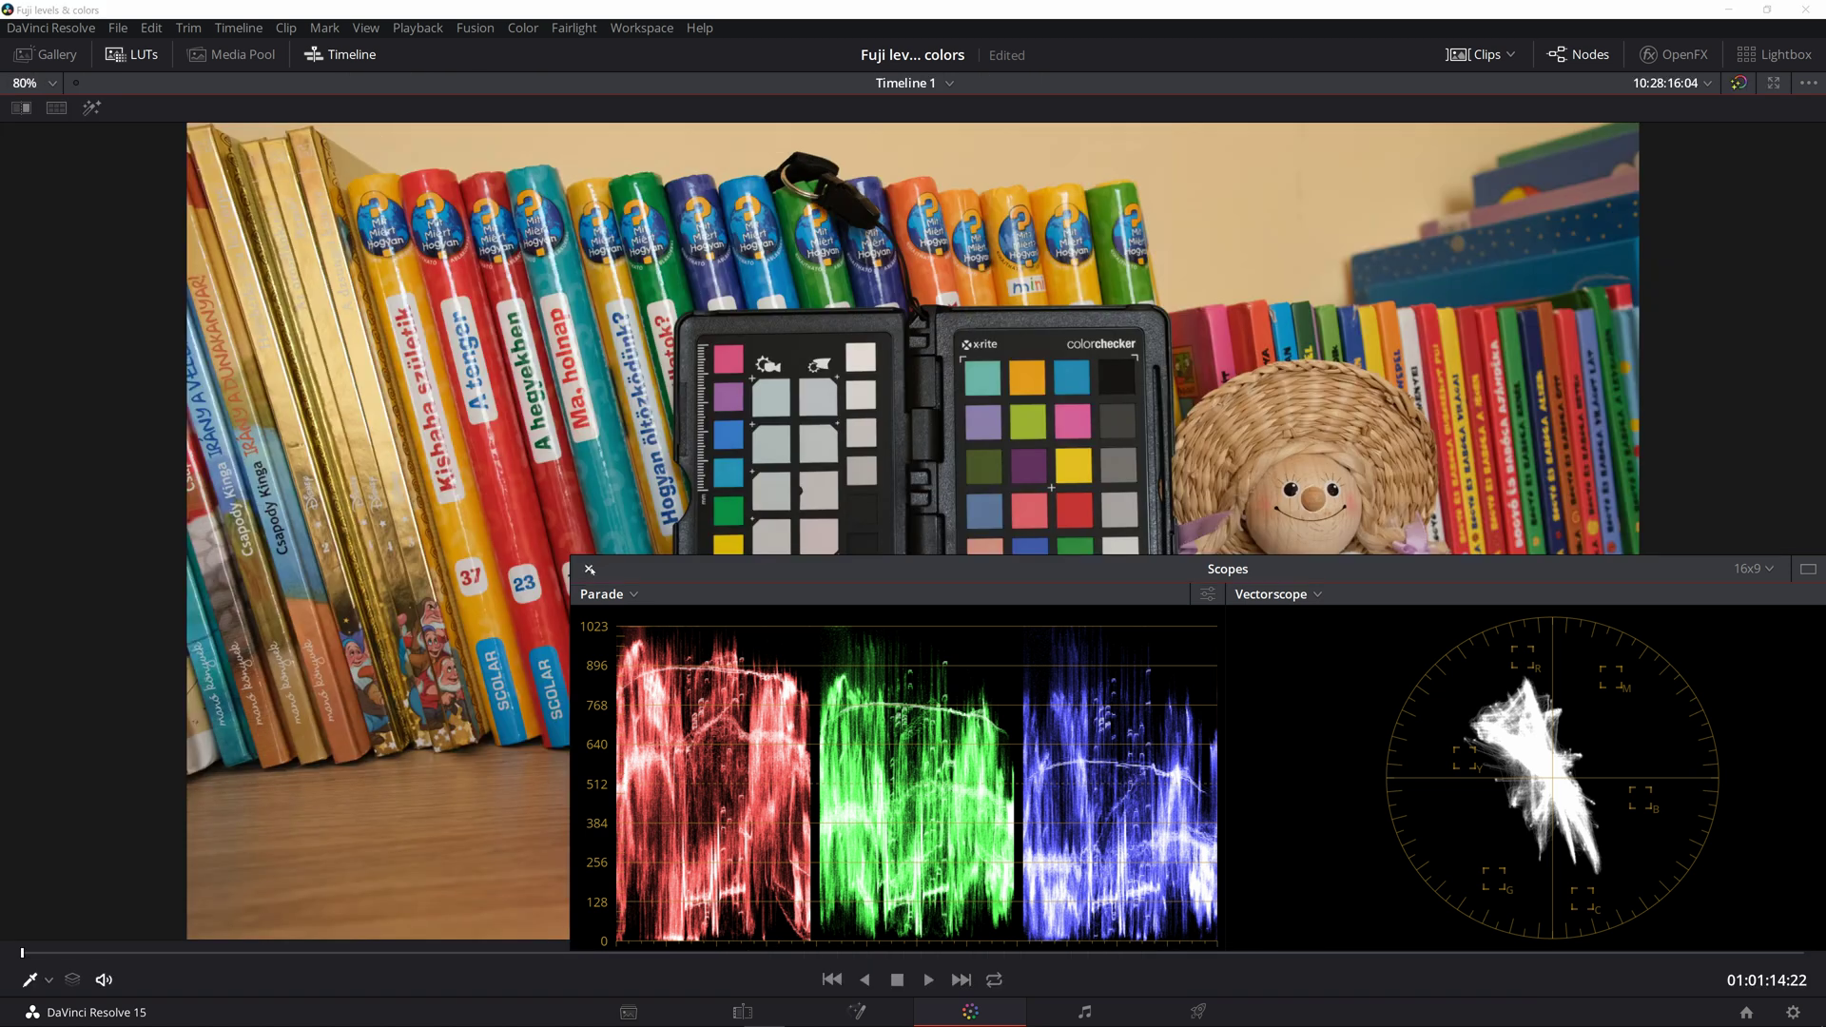
left_click(588, 568)
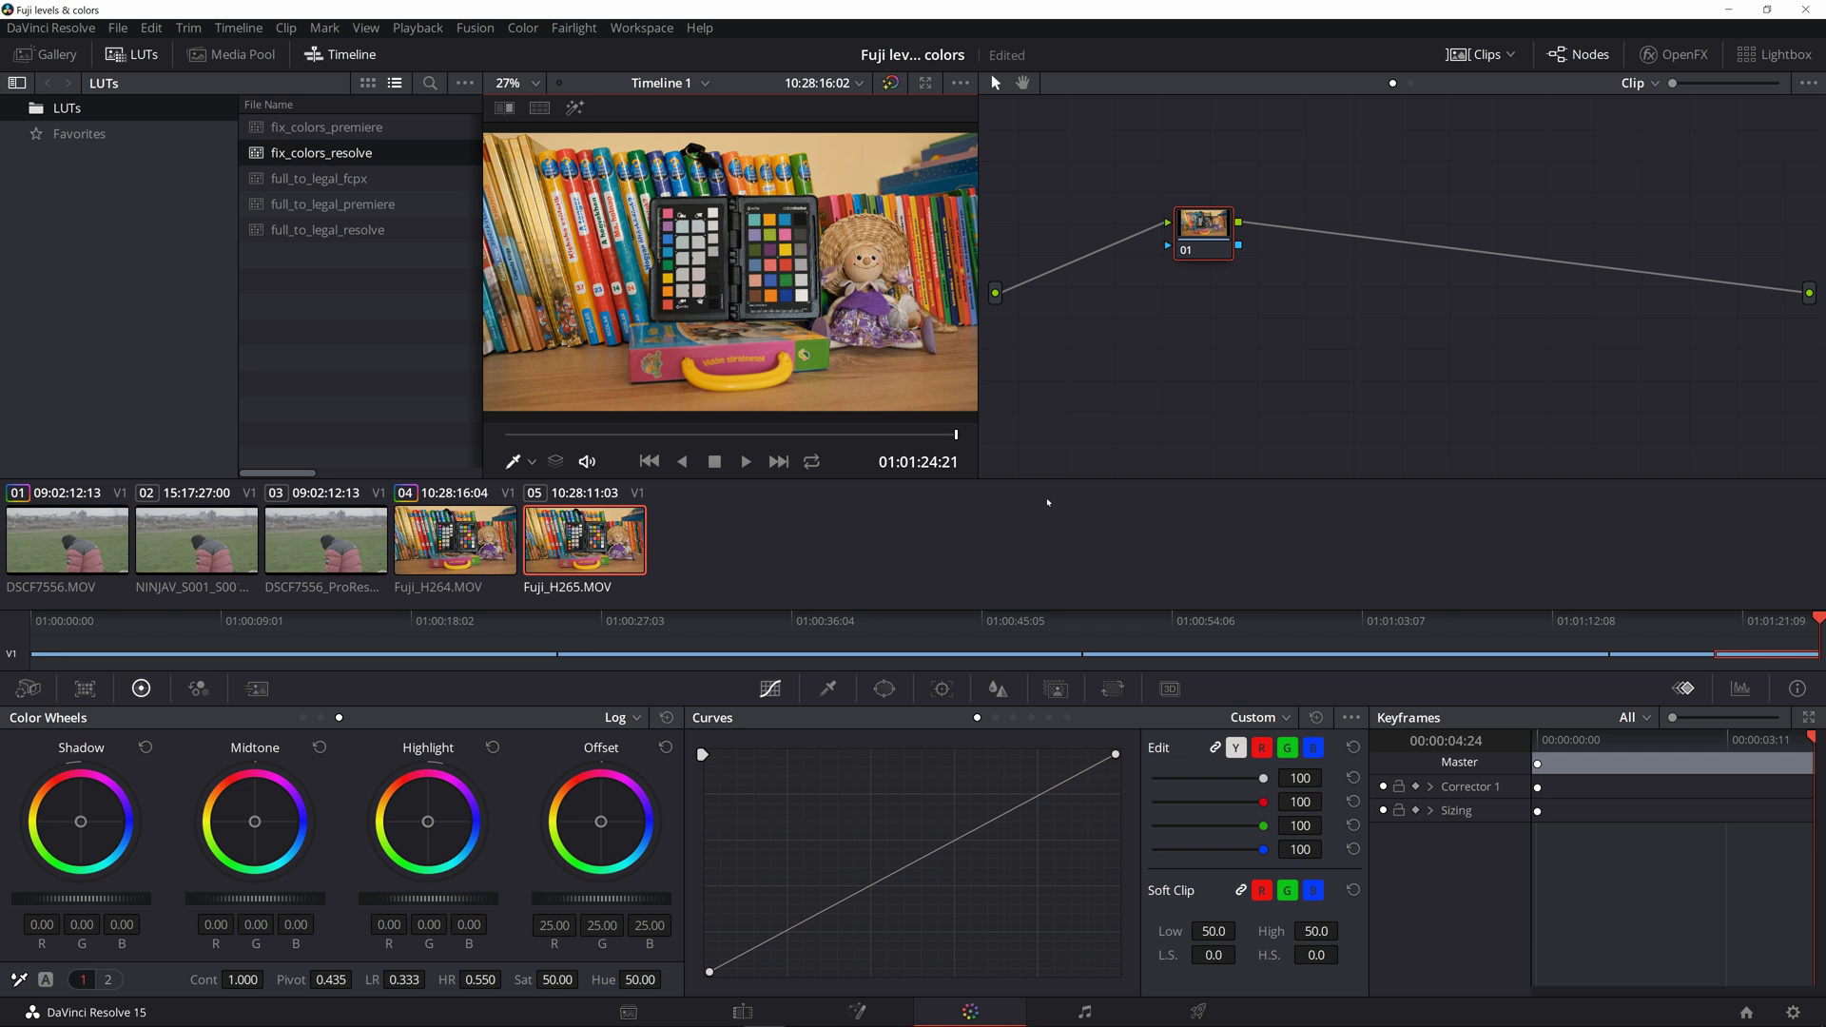
Step: Append Fuji_H264_ProRes.MOV and Fuji_H265_ProRes.MOV to the end of the timeline
left_click(734, 1011)
right_click(343, 257)
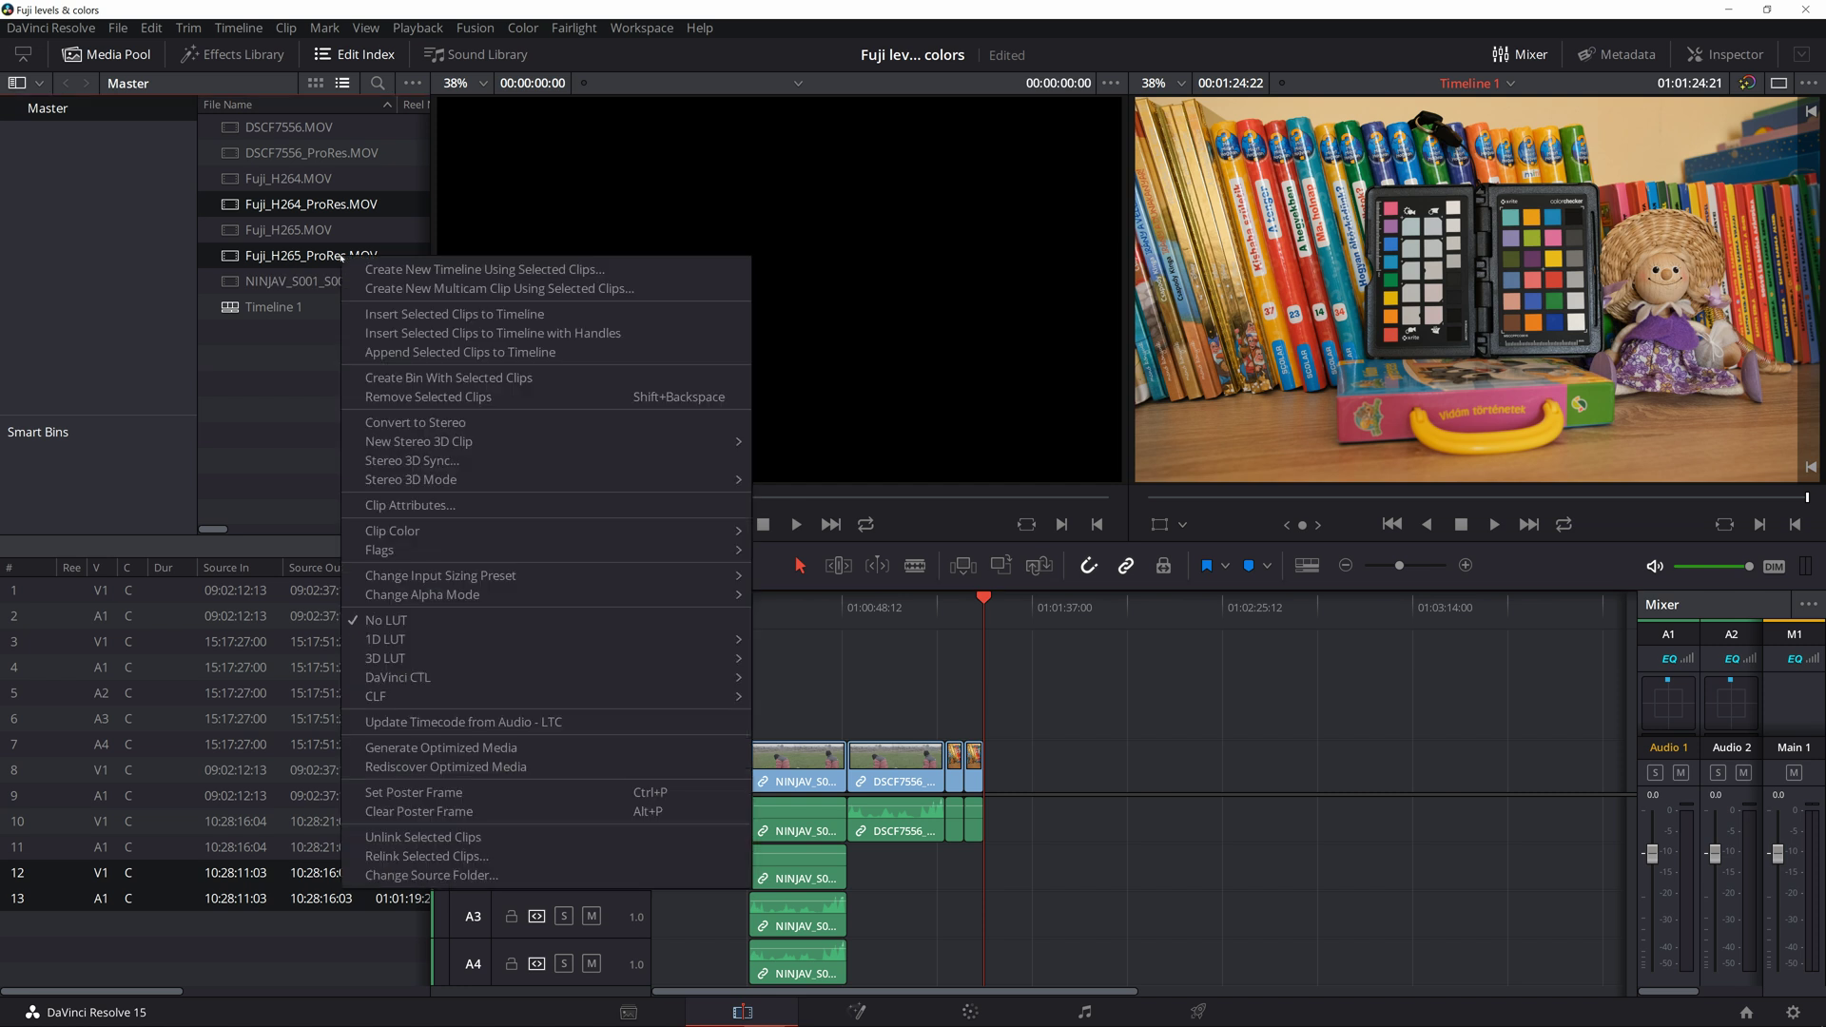
left_click(461, 352)
Step: Set the Data Levels of timeline clips 06 and 07 to Full
left_click_drag(1056, 726, 999, 767)
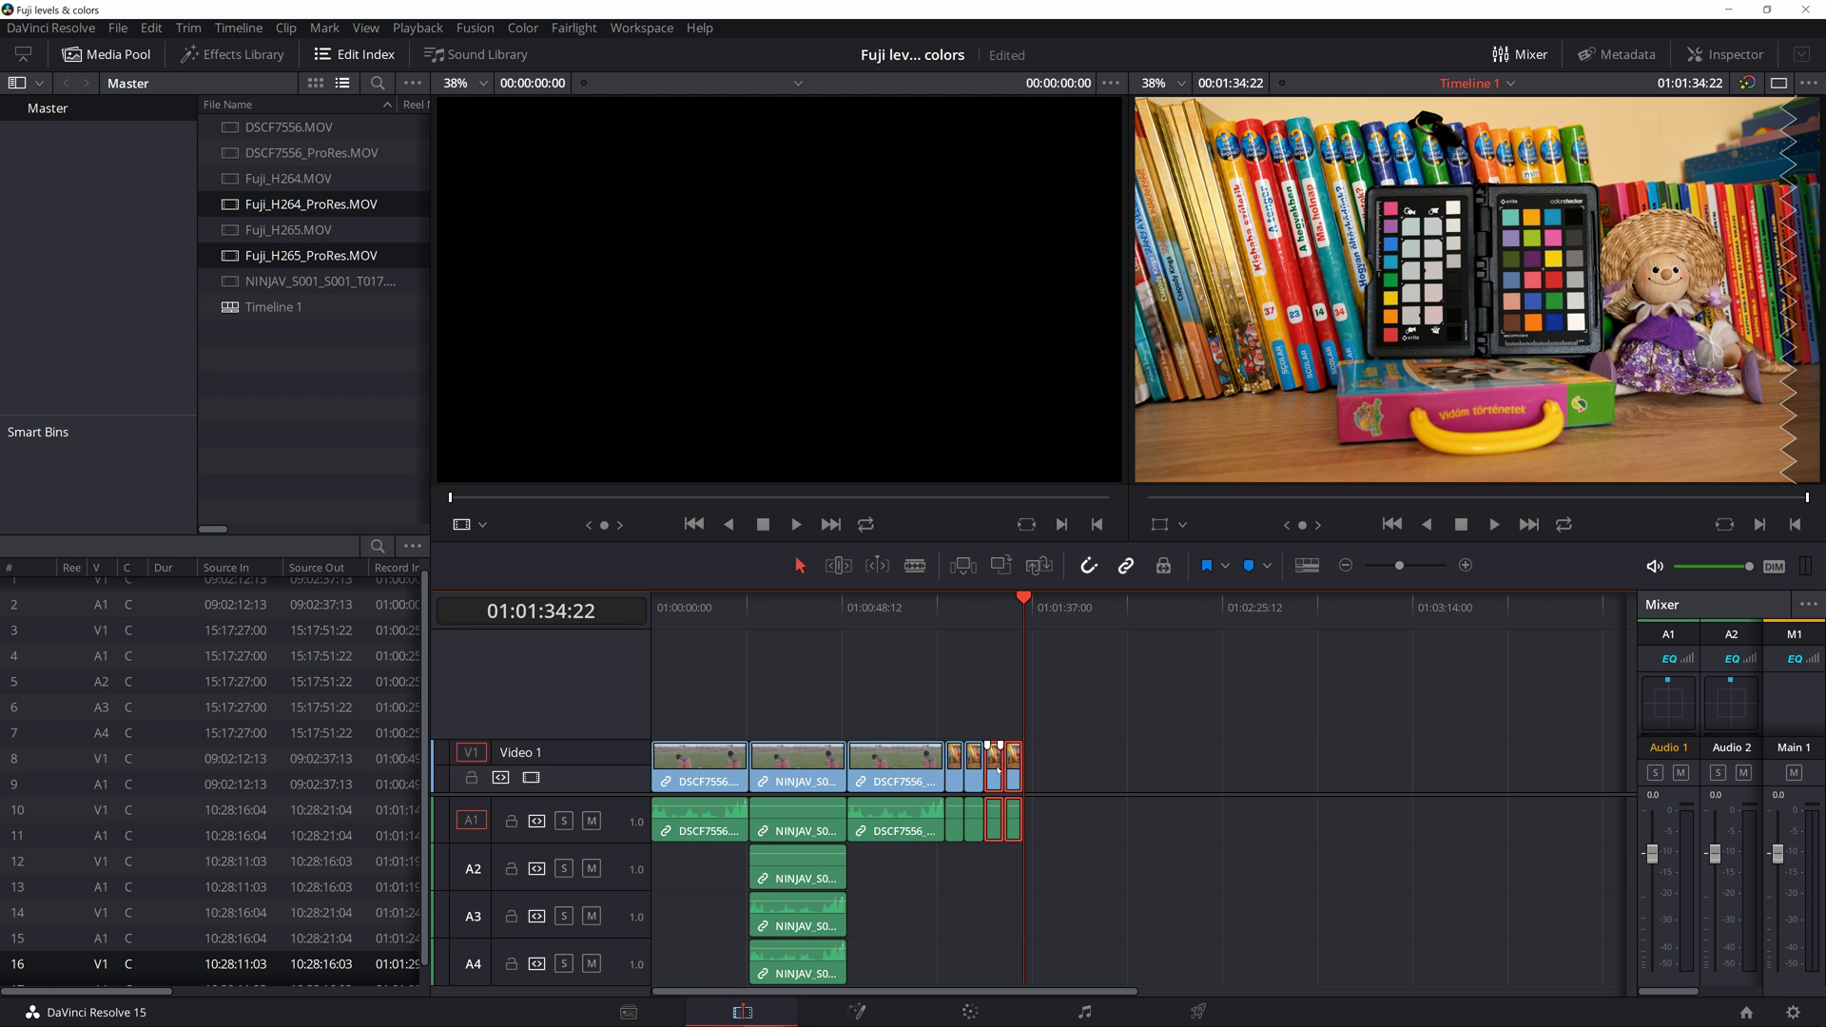
right_click(998, 767)
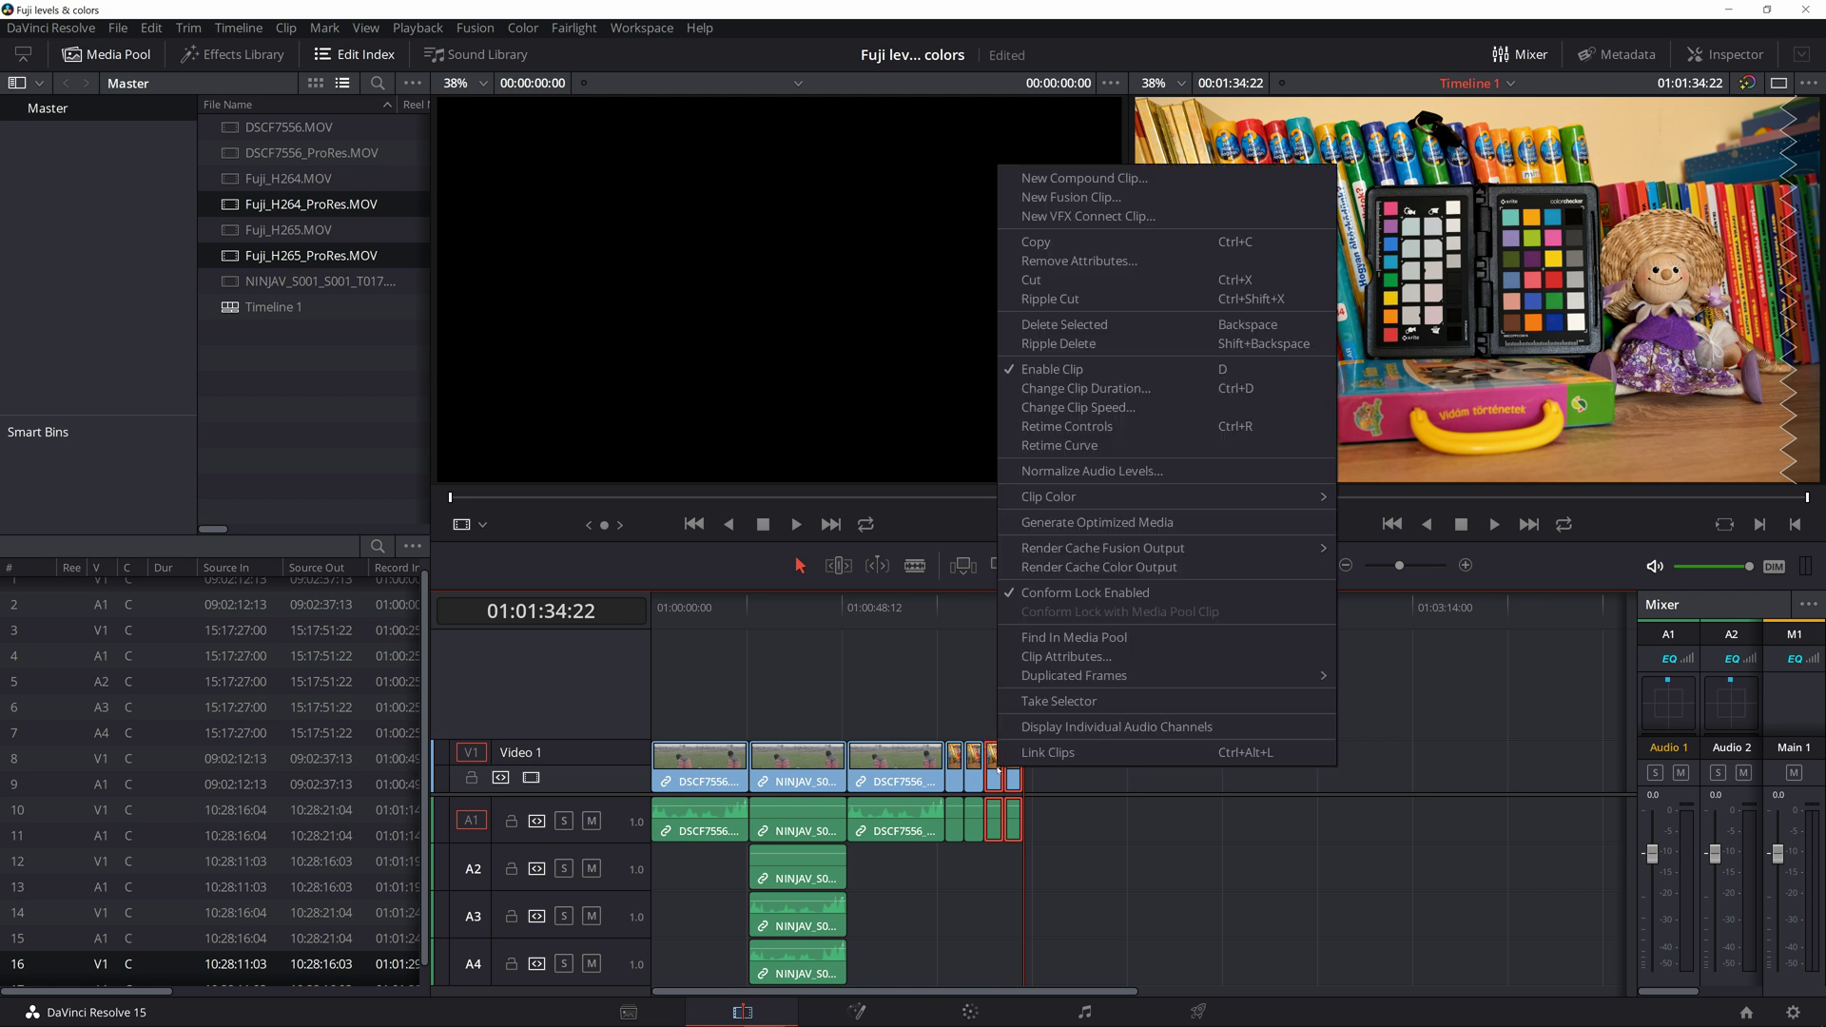
left_click(1056, 656)
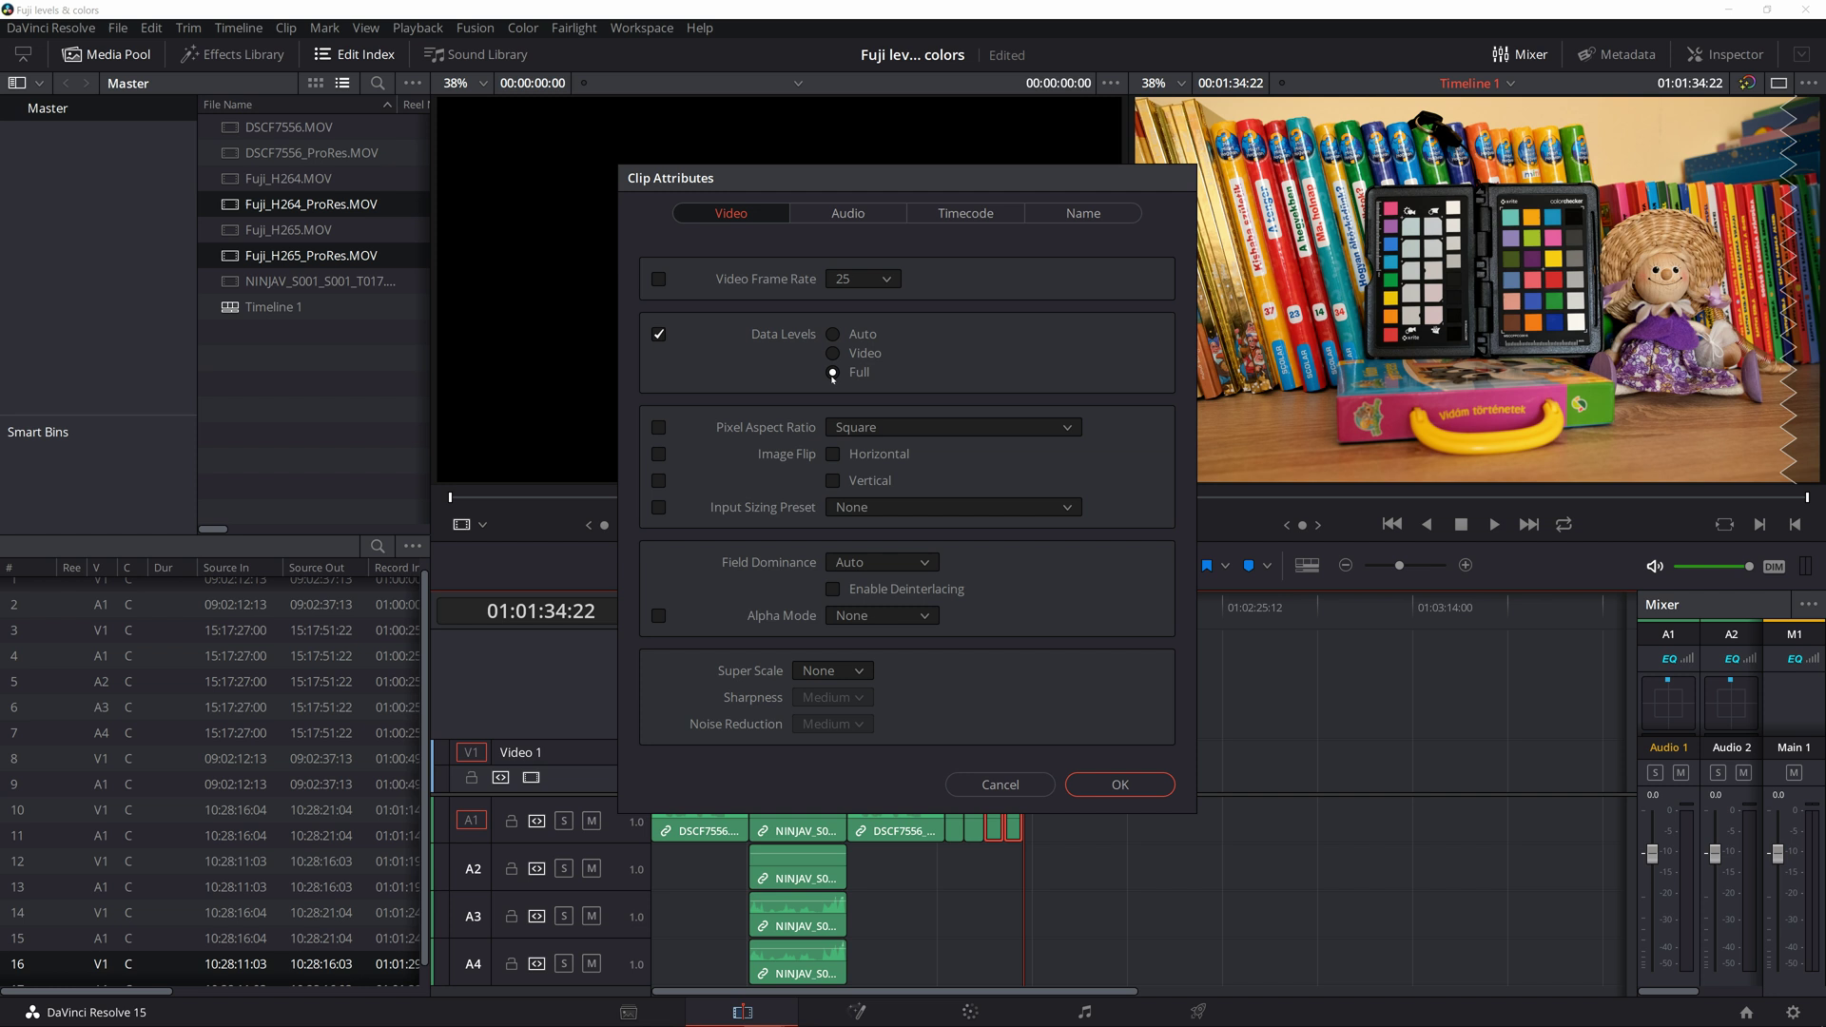
left_click(1119, 784)
key("shift+6")
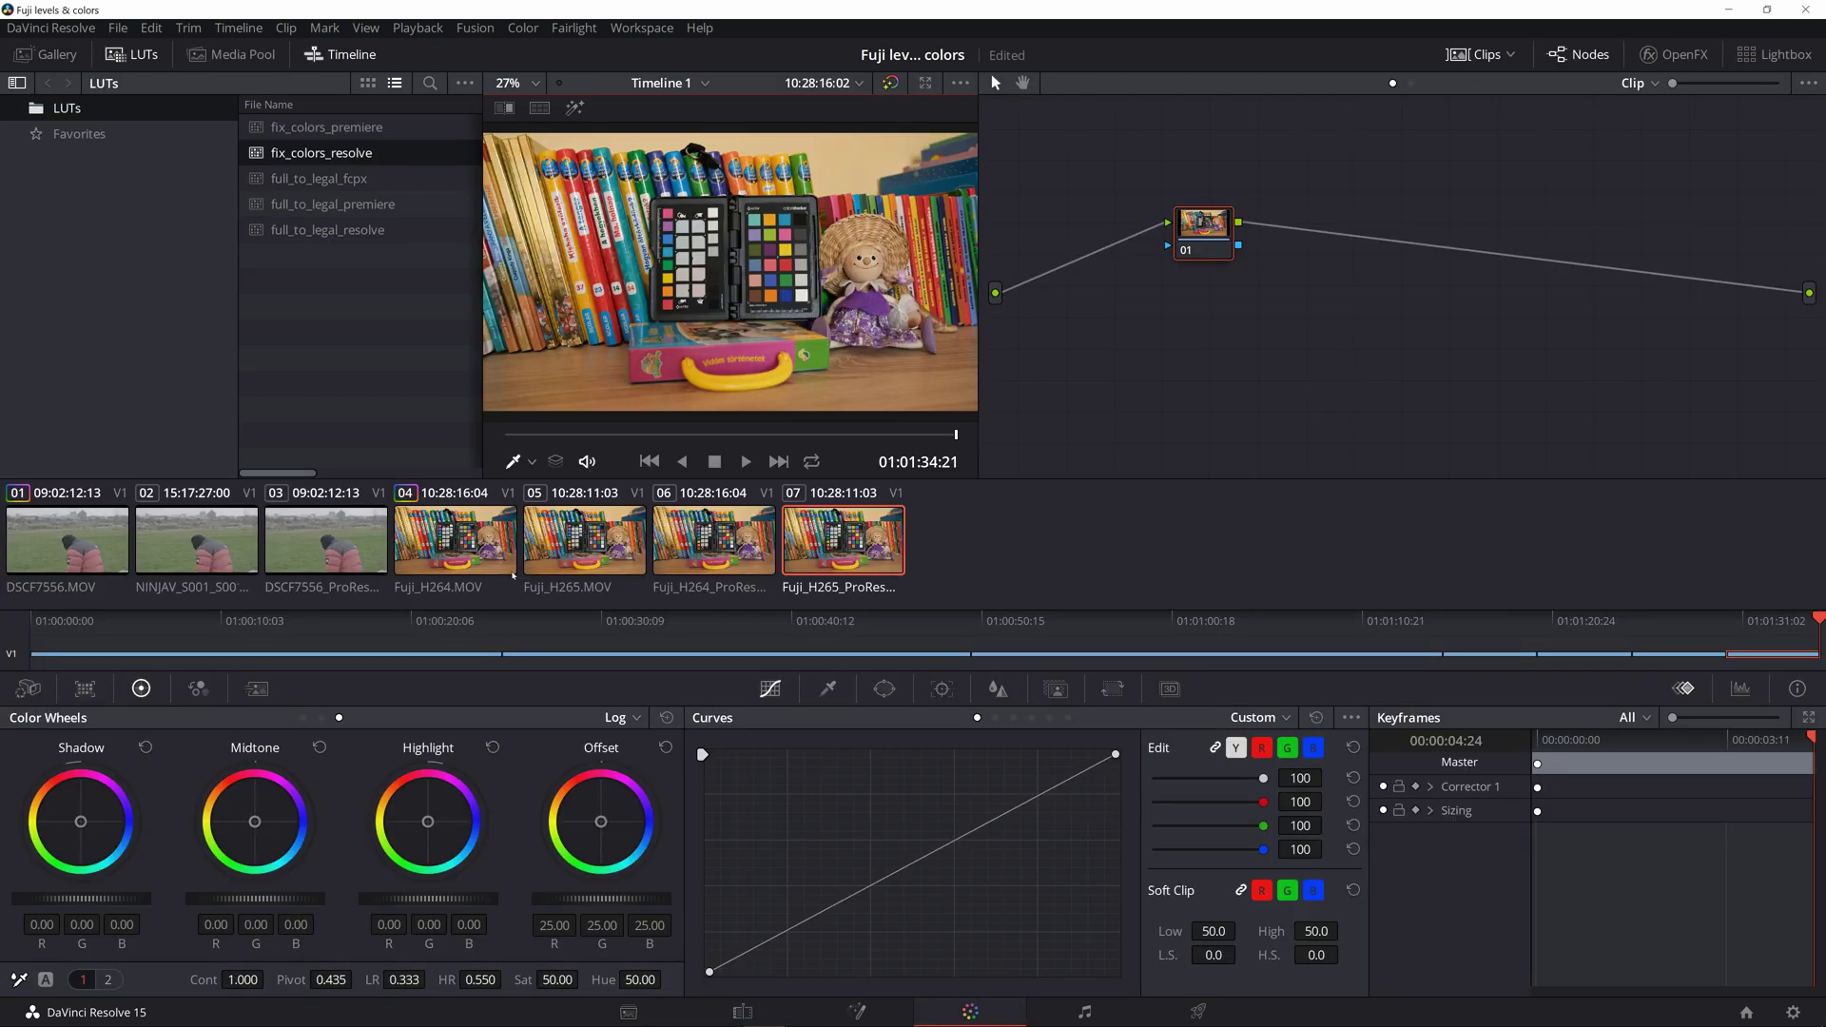
Step: Show the parade and vectorscope and compare Fuji_H264.MOV's LUT grade against ProRes clip 06
key("ctrl+shift+w")
left_click(473, 549)
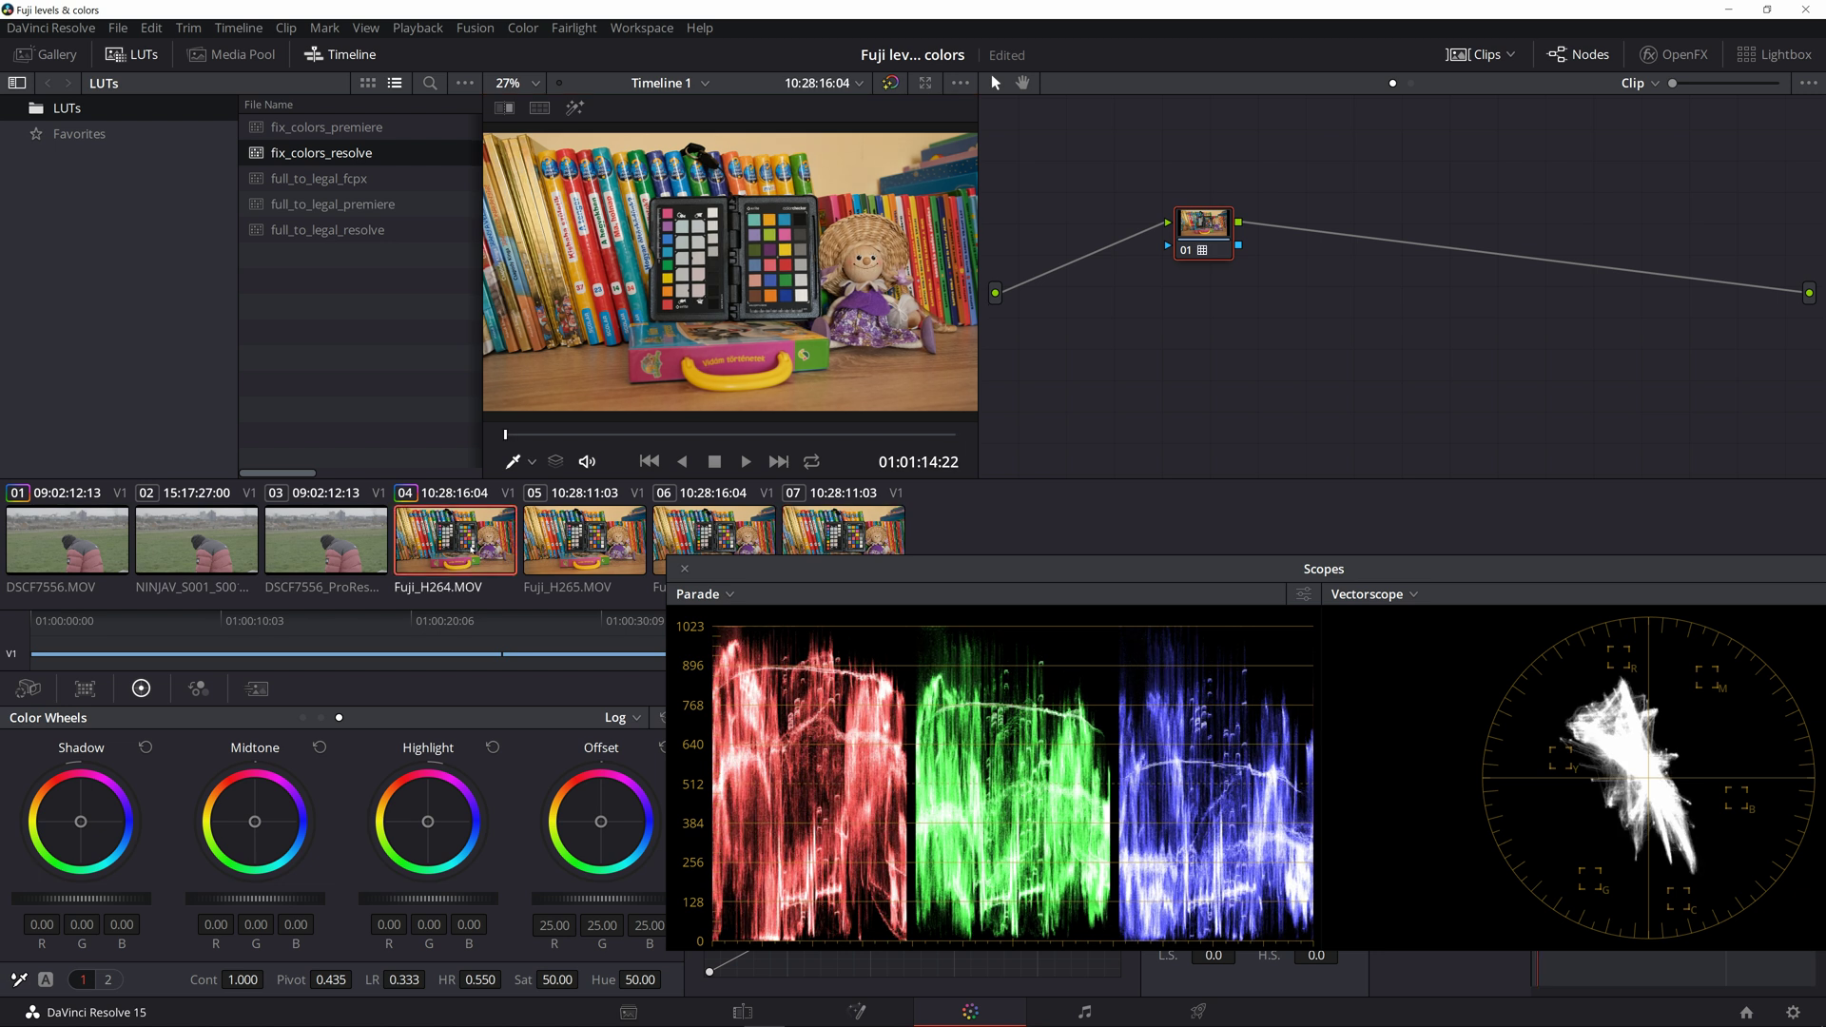
key("Down")
key("Down")
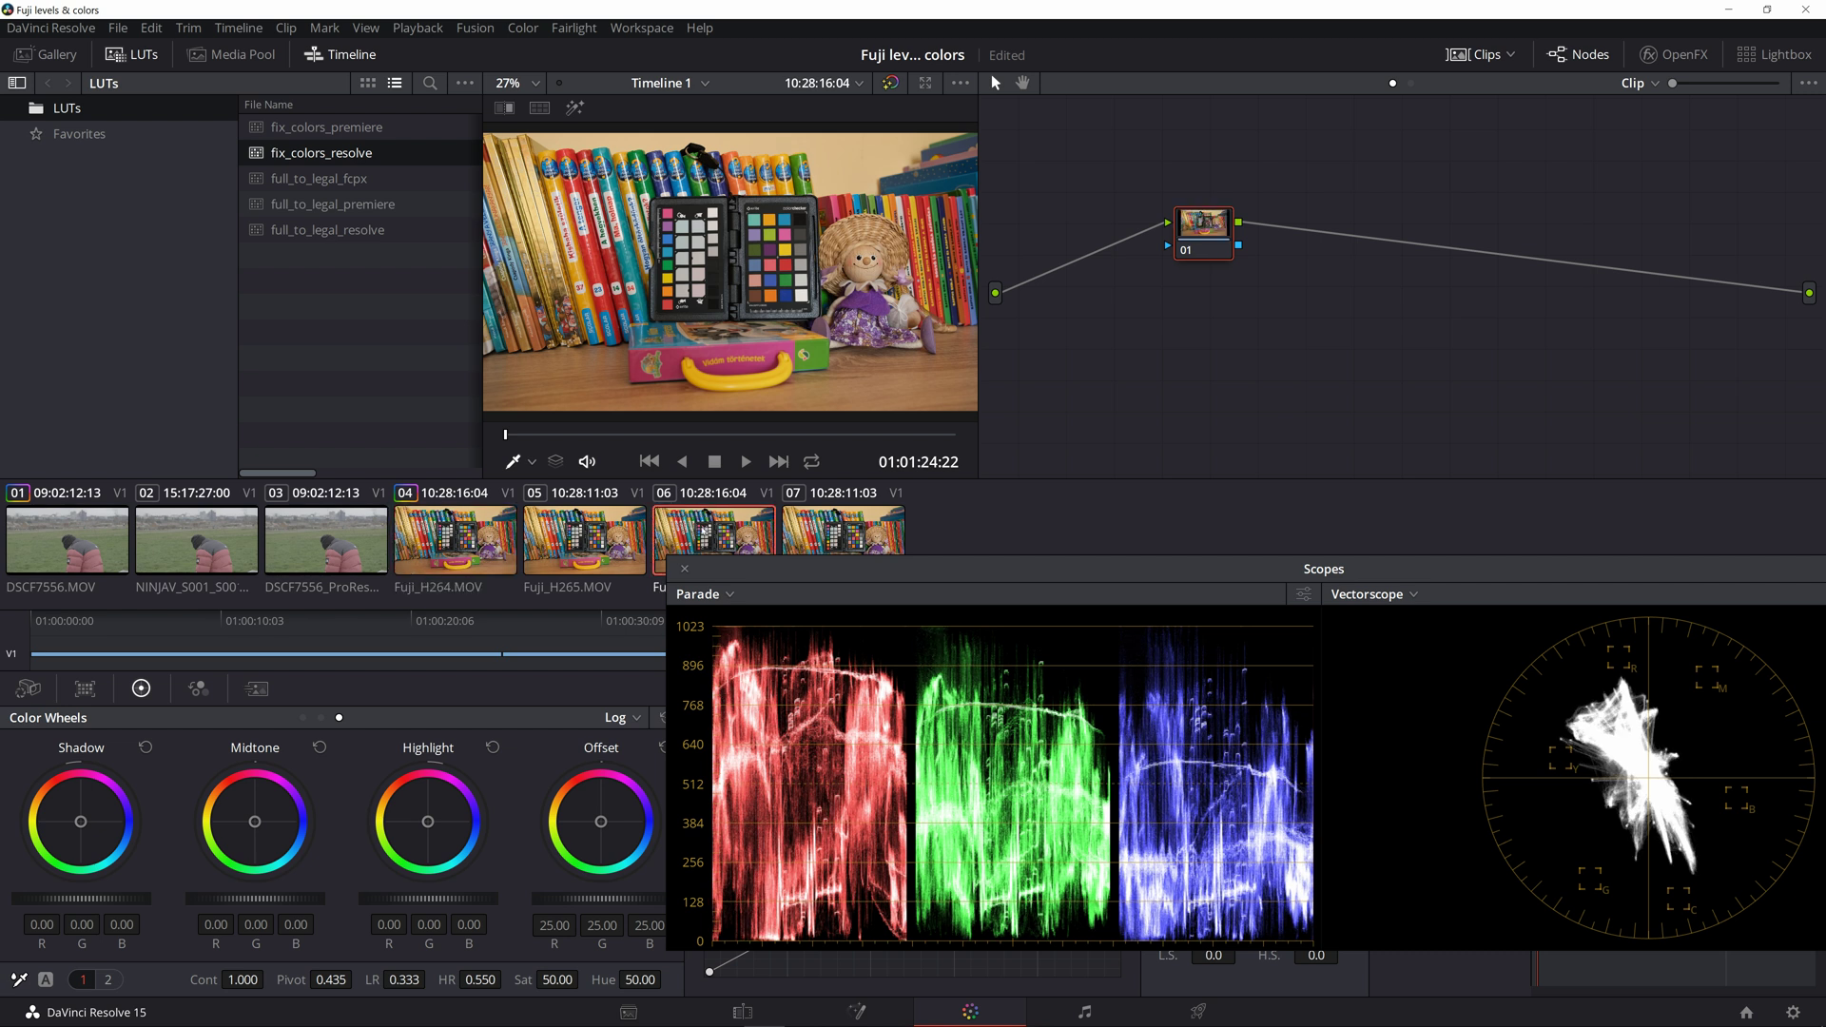
left_click(472, 540)
left_click(716, 535)
Step: Apply the fix_colors_resolve LUT to Fuji_H265.MOV's node and check its grade
left_click(585, 537)
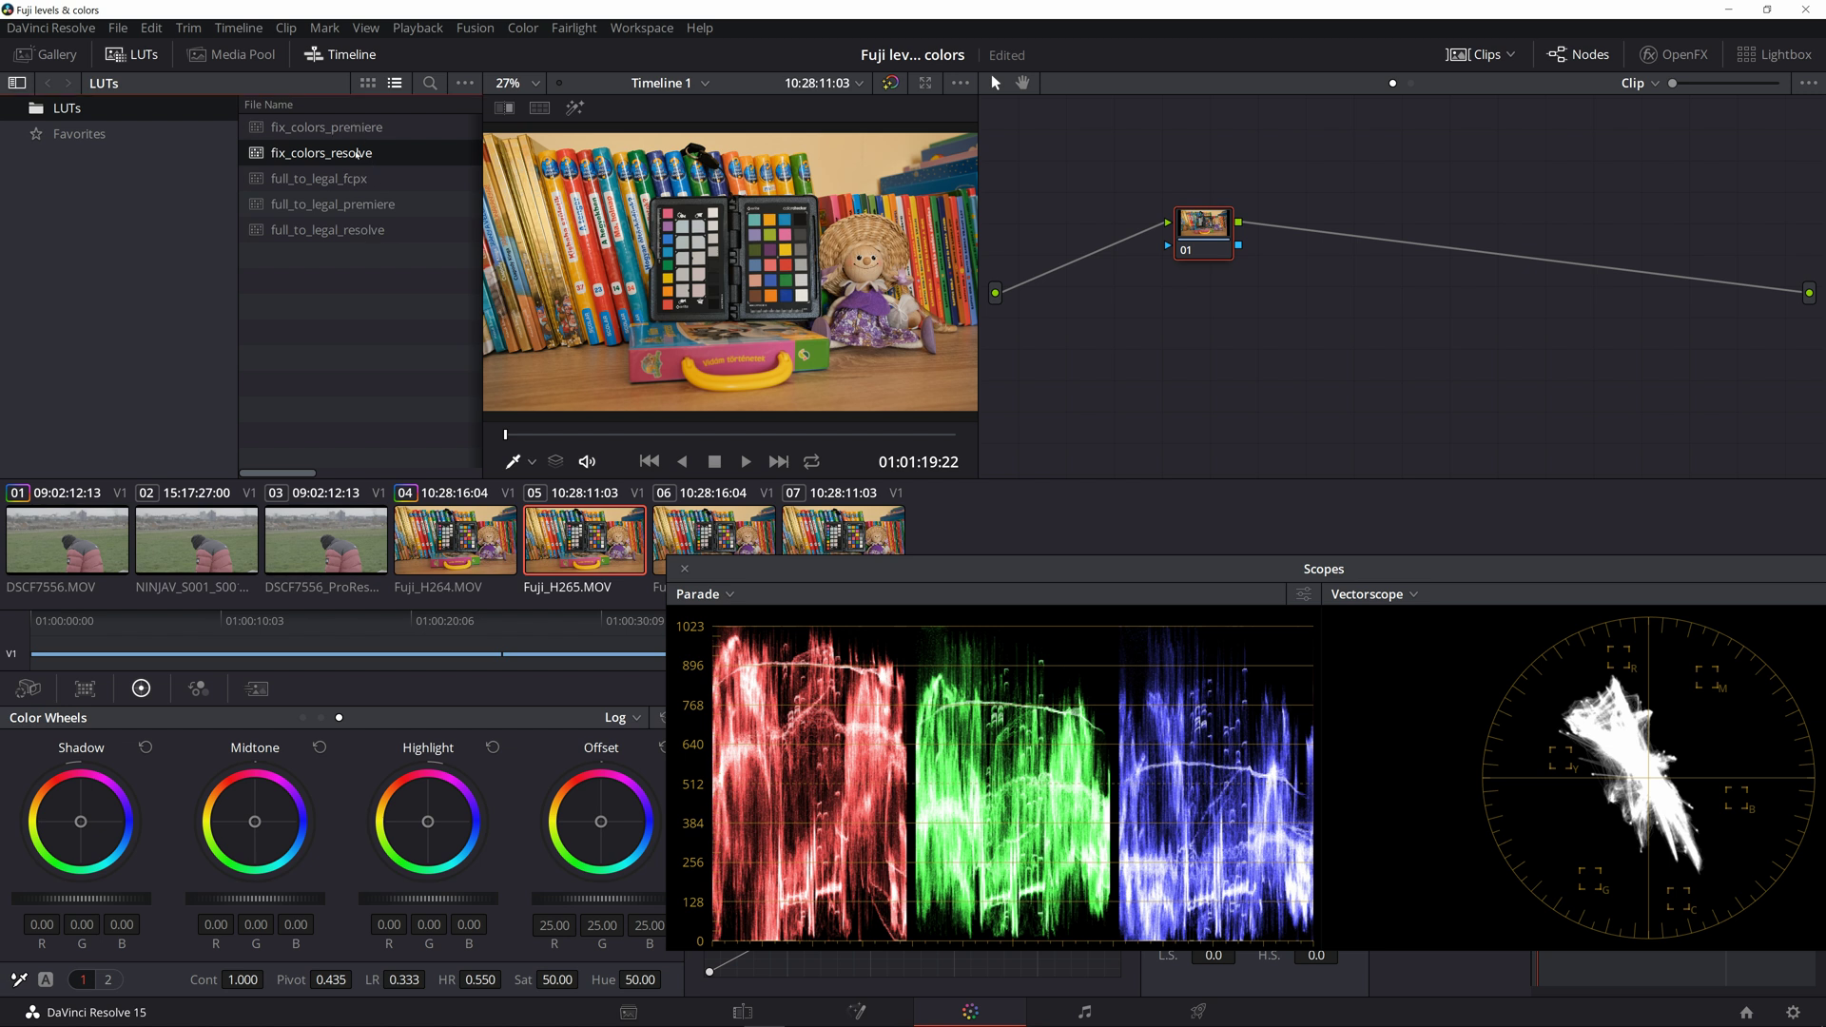
double_click(356, 154)
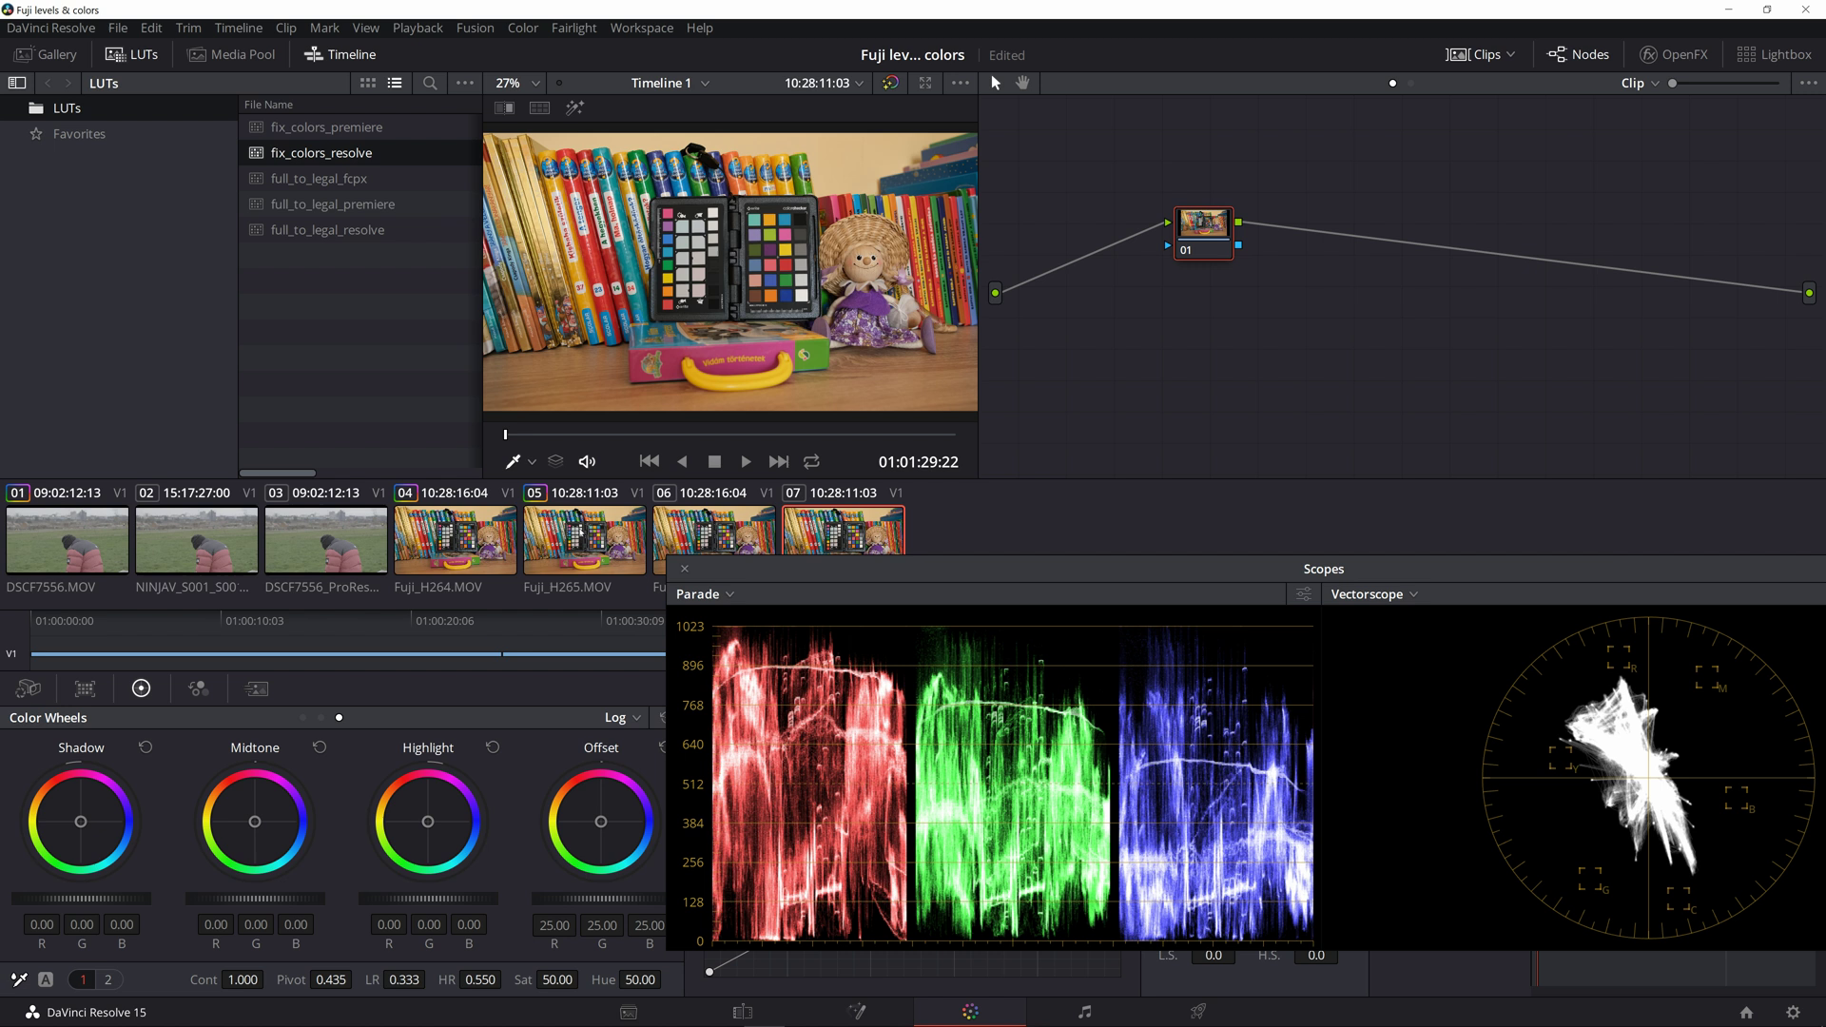
left_click(863, 524)
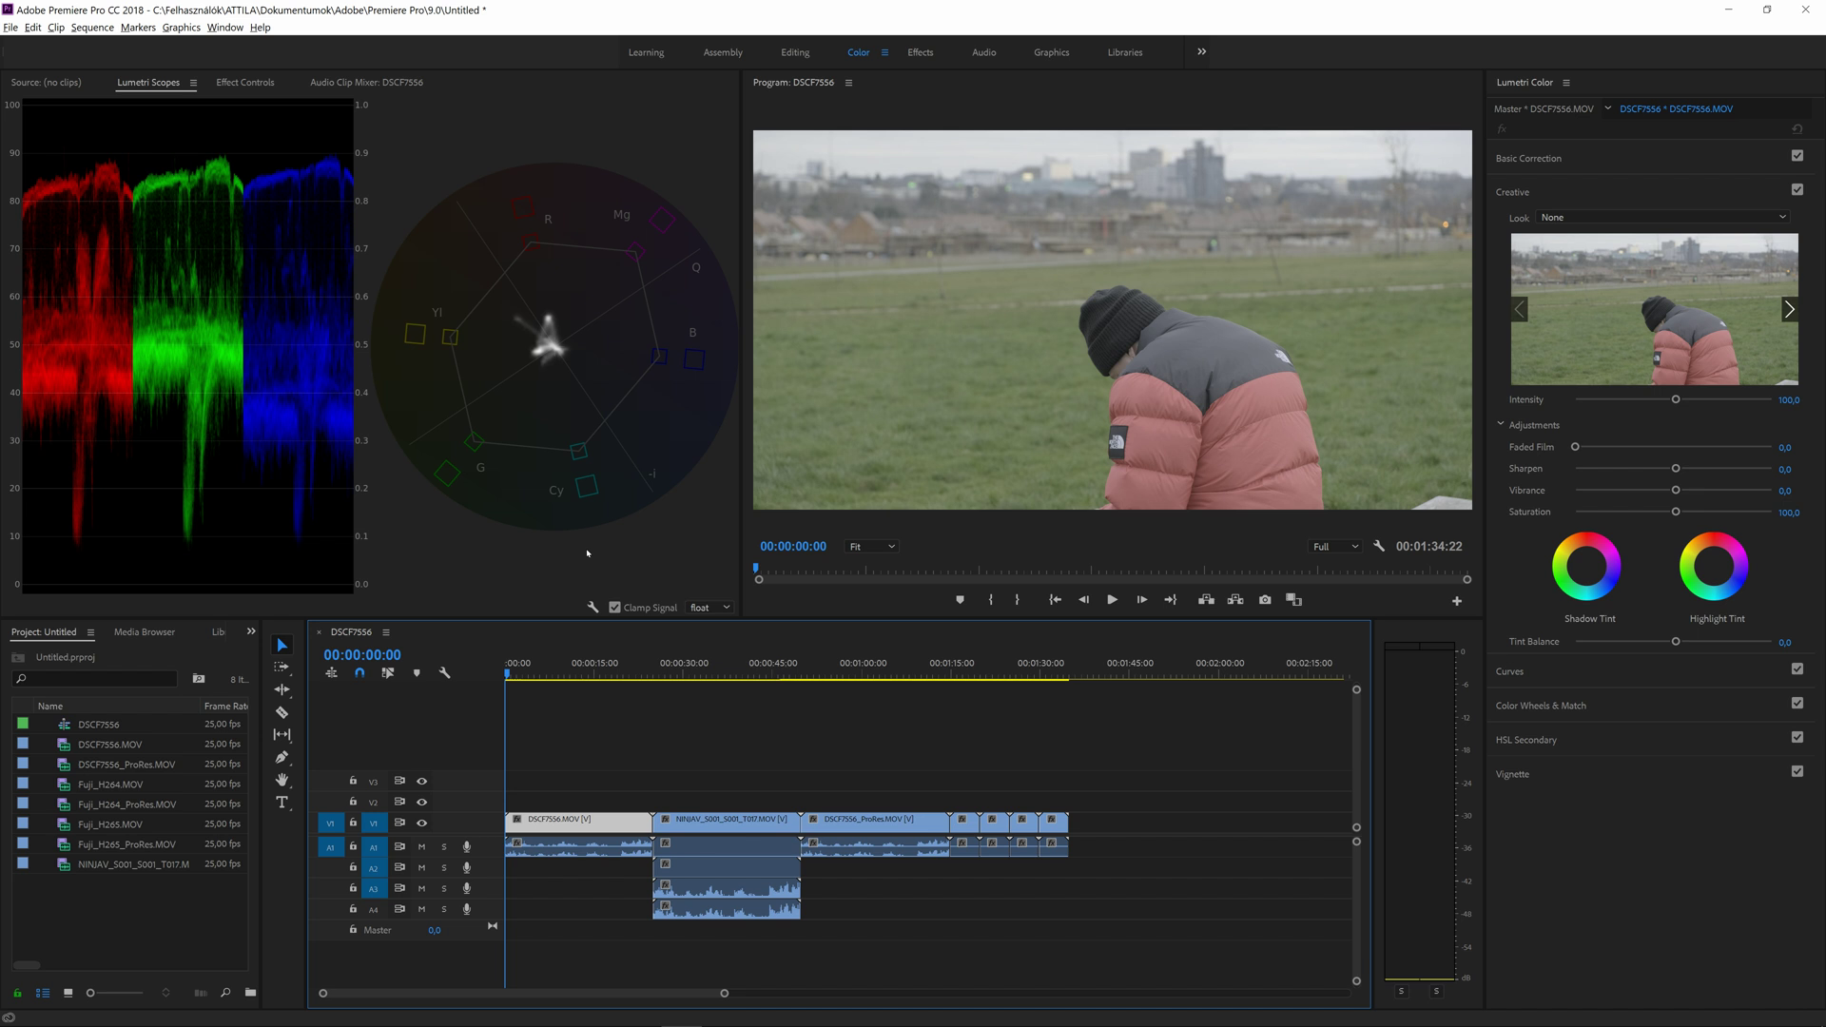
Step: Flip between DSCF7556.MOV and the NINJAV clip on the scopes, then select all V1 clips
key("Down")
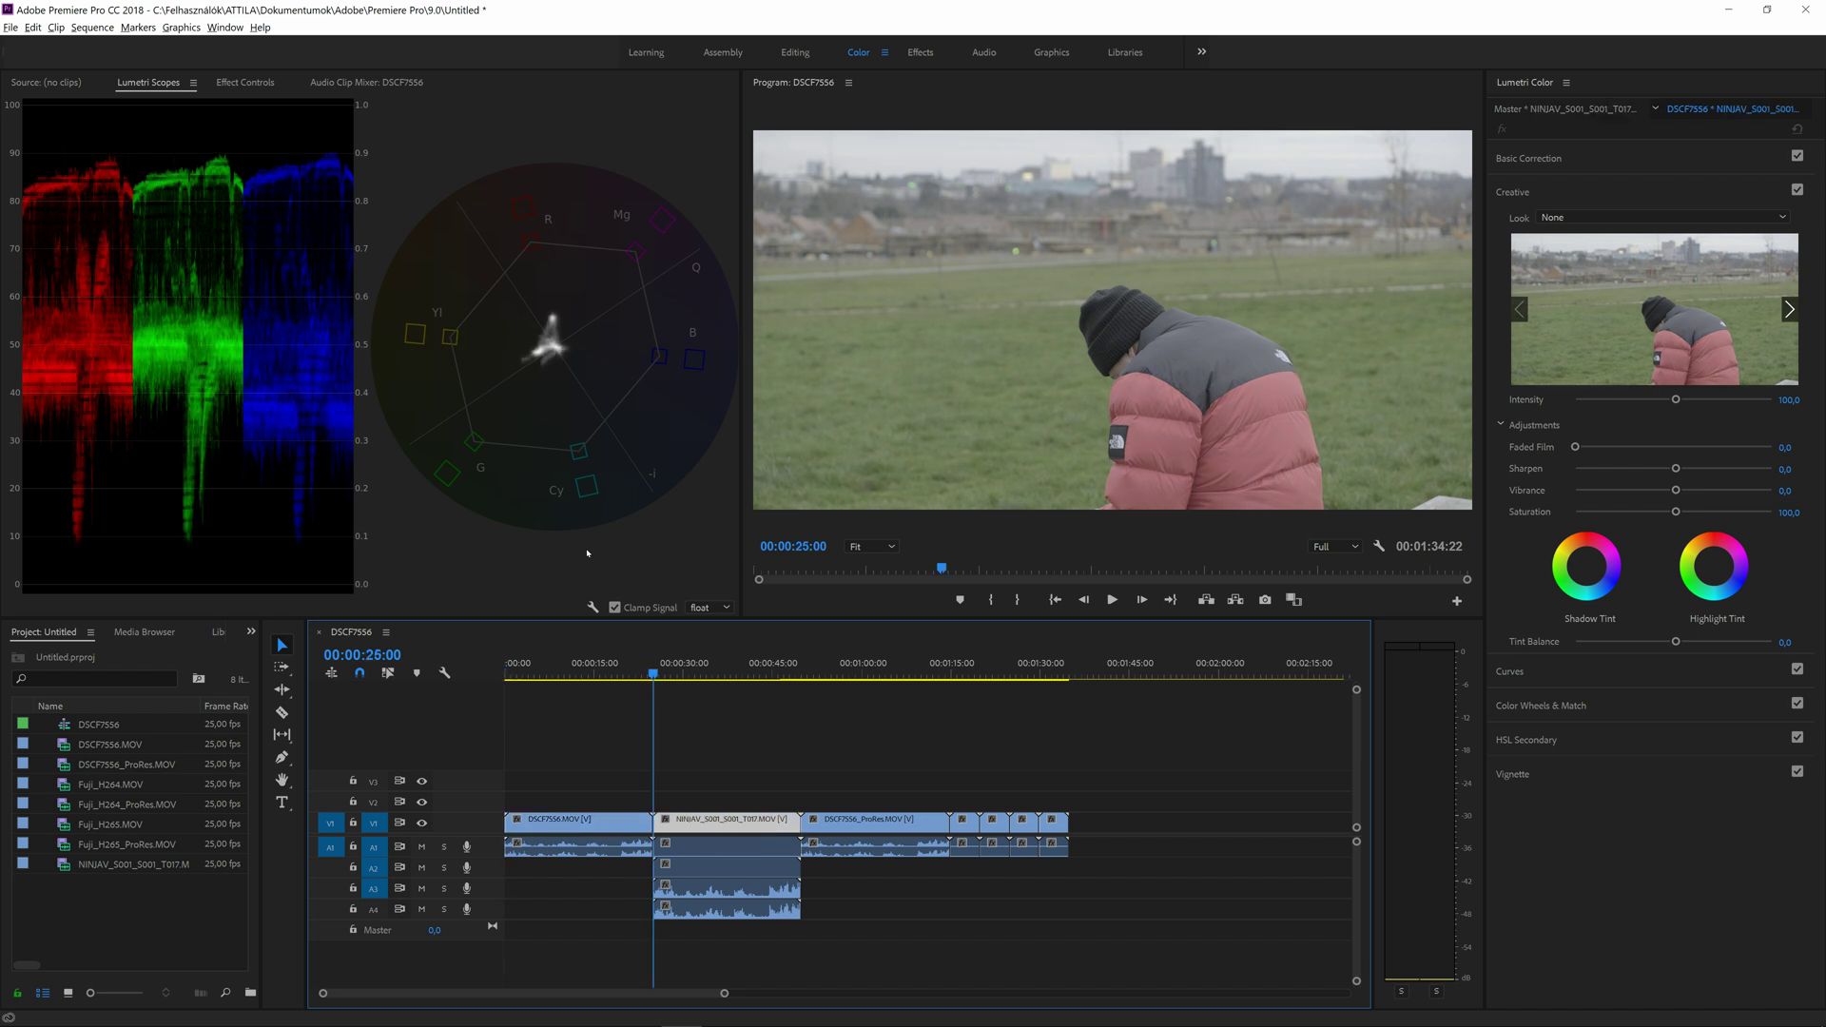
key("Up")
key("Down")
key("Up")
key("Down")
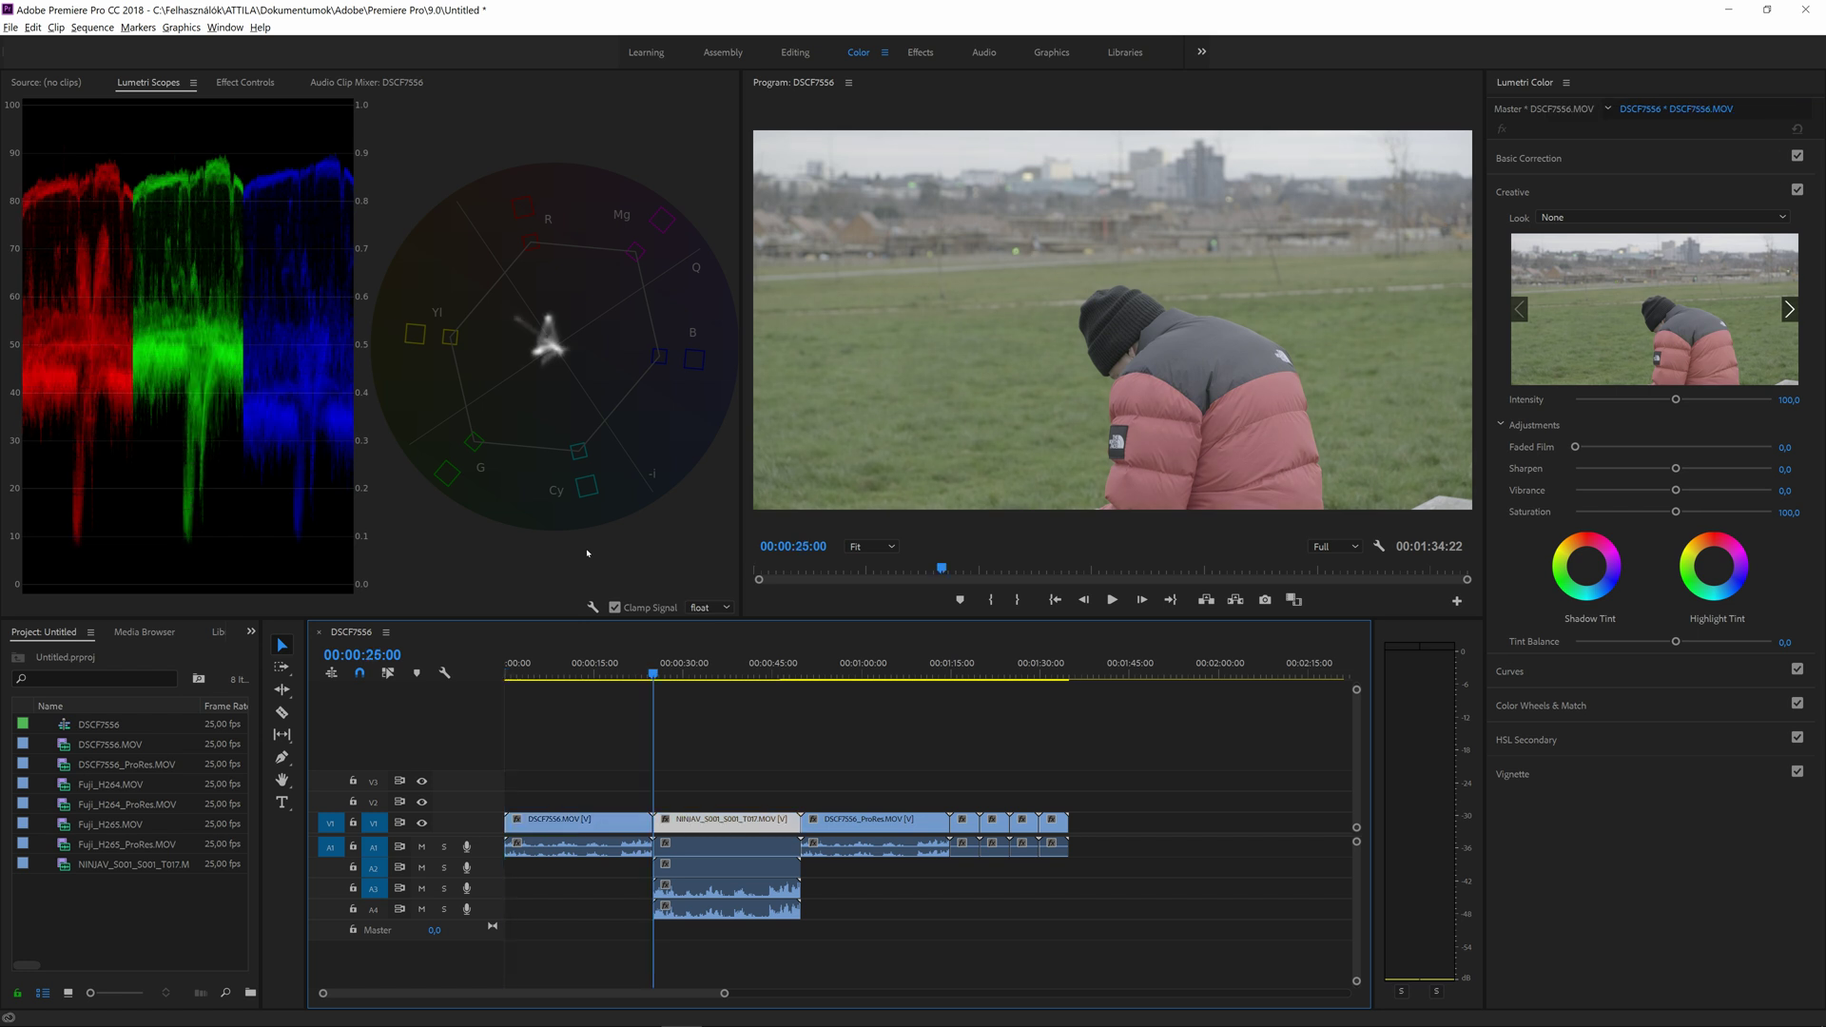
key("Up")
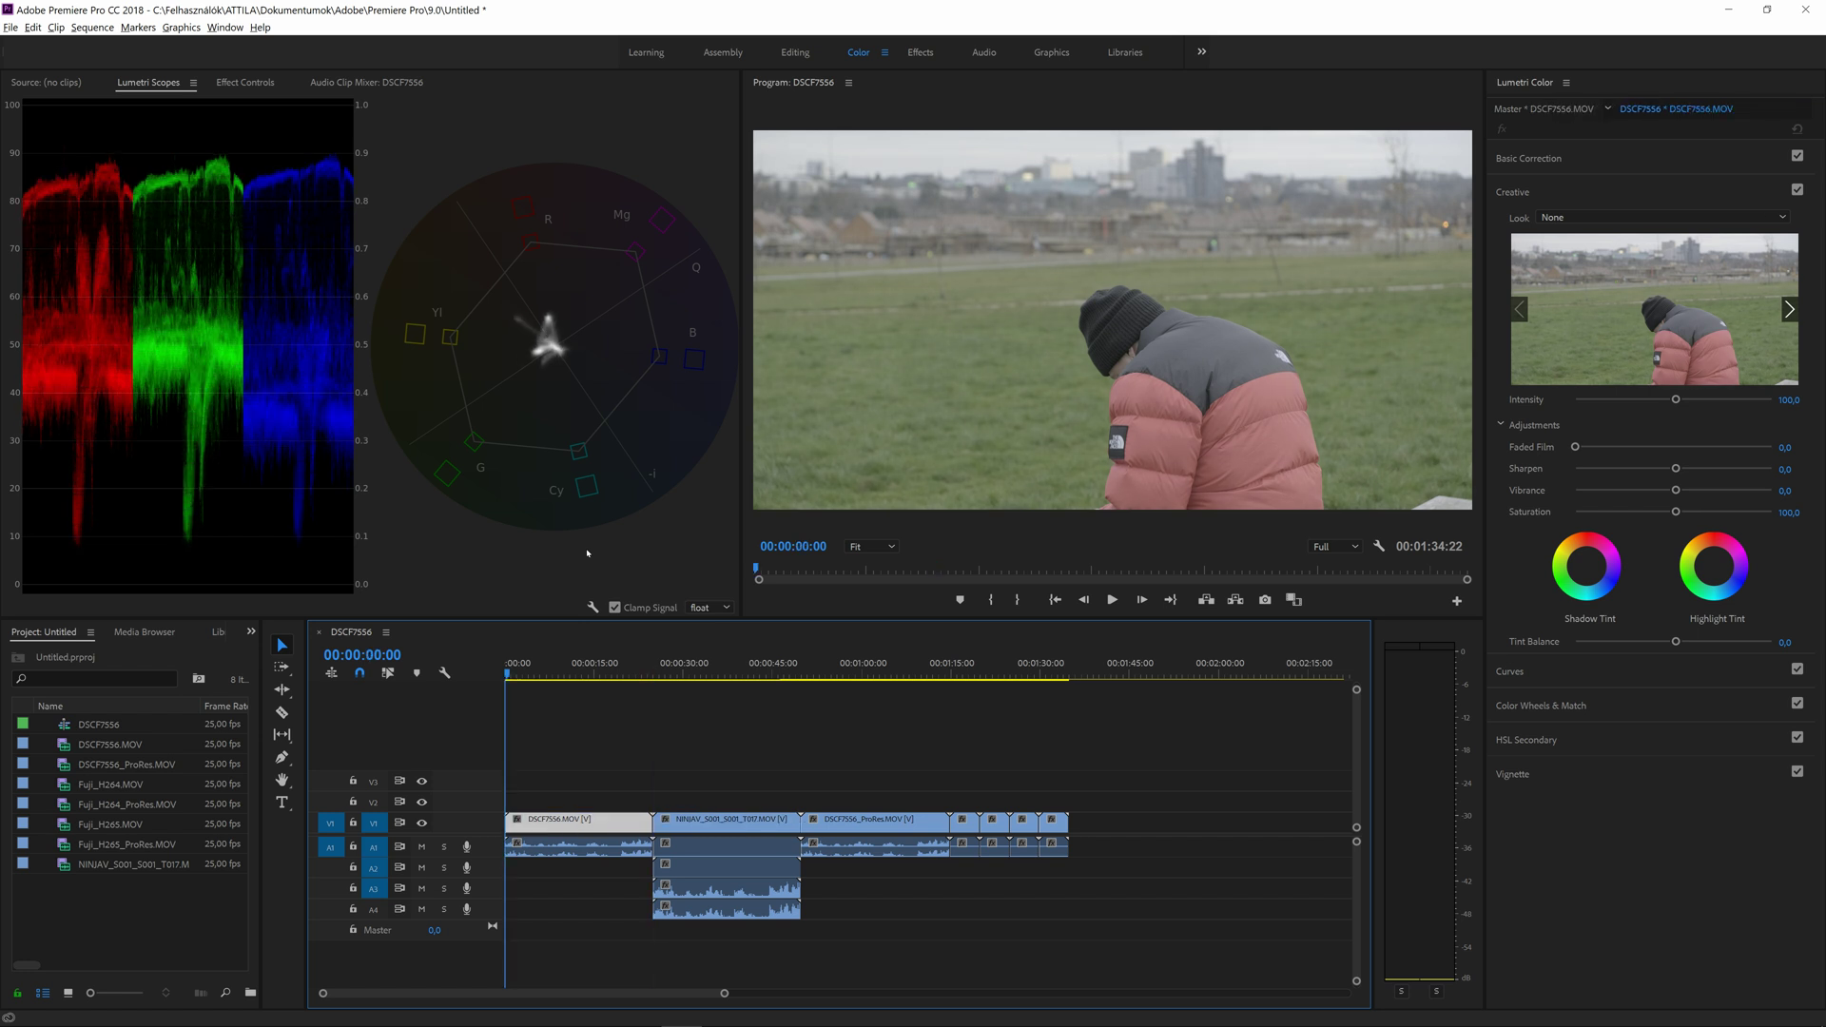
key("Down")
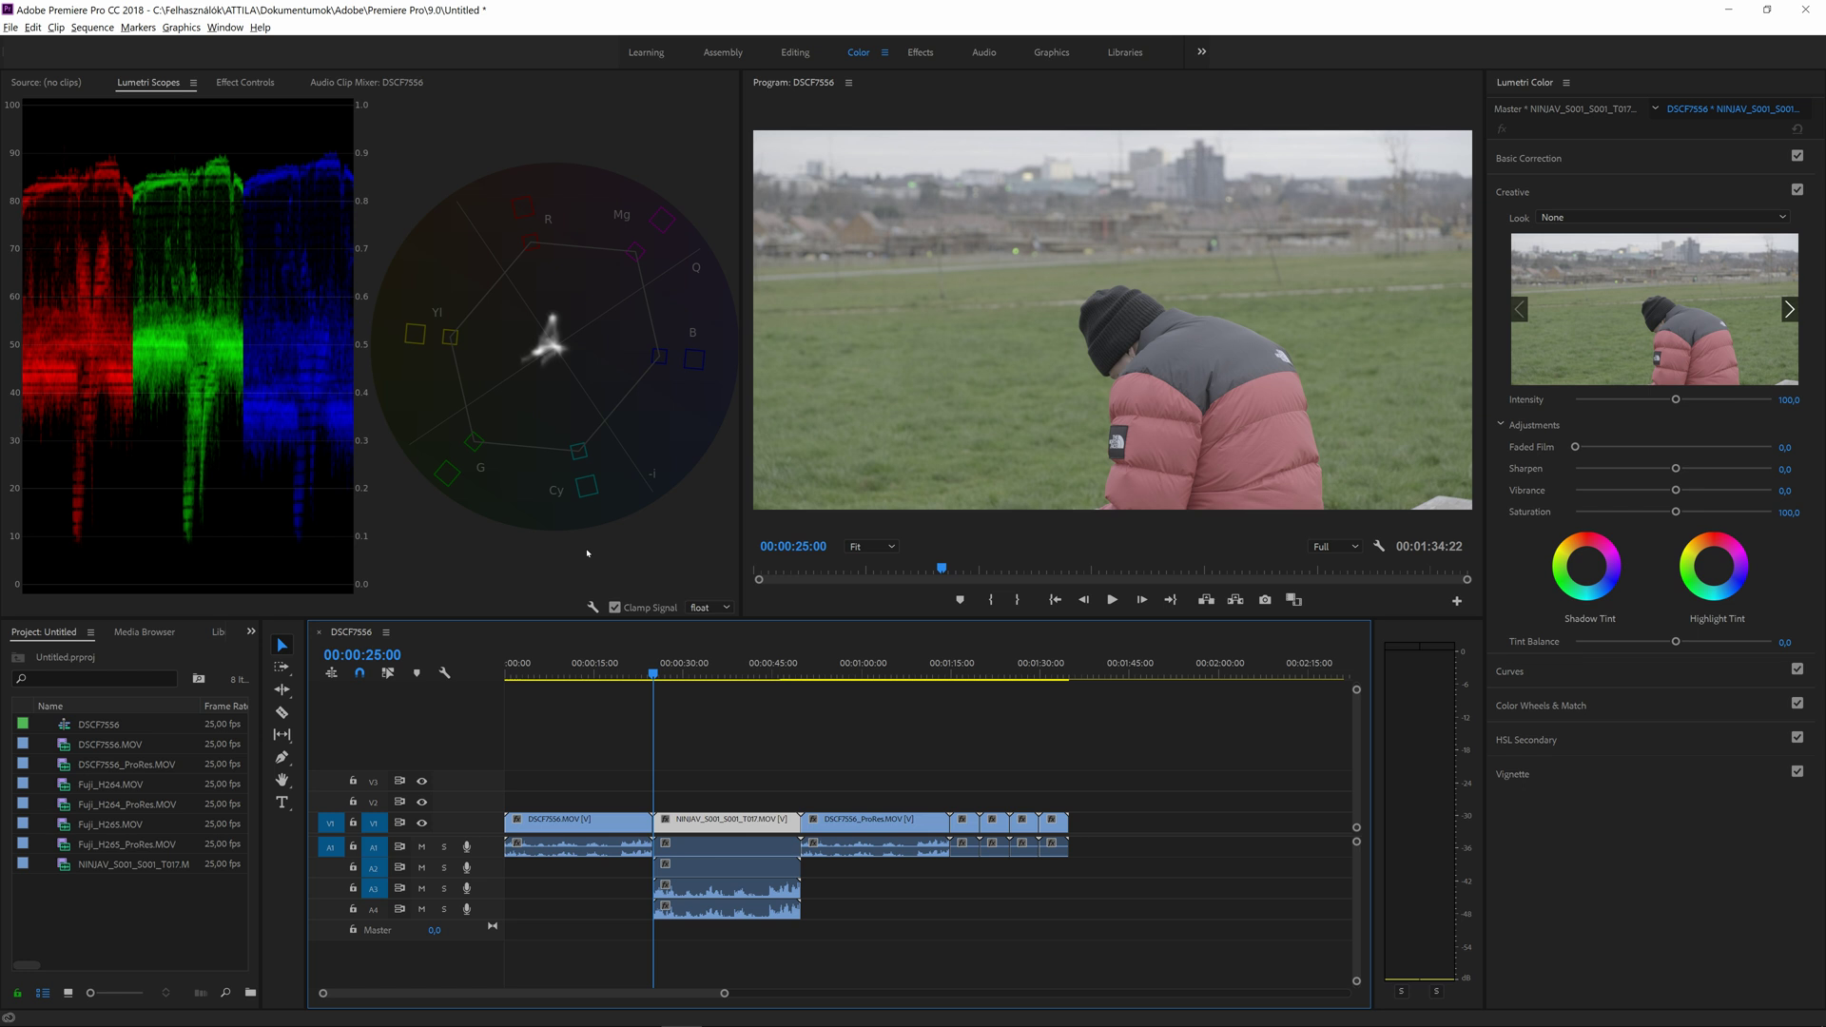
key("Up")
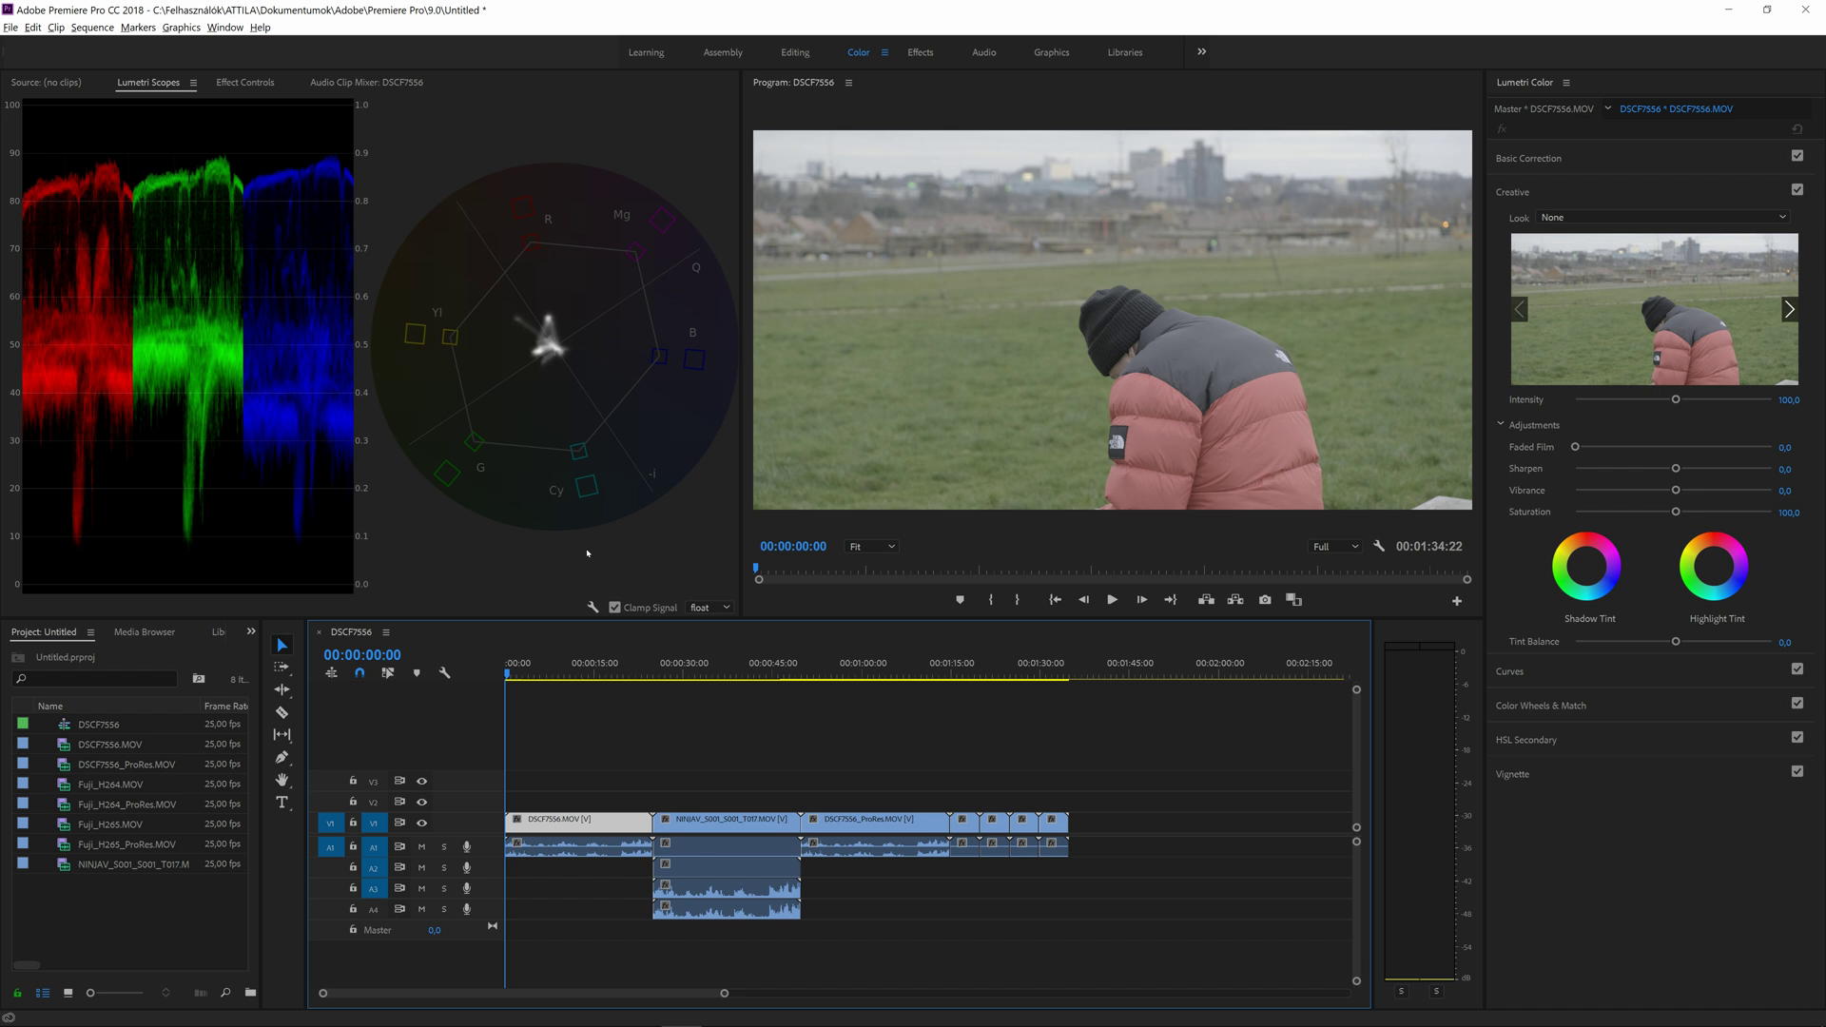
key("Down")
key("Down")
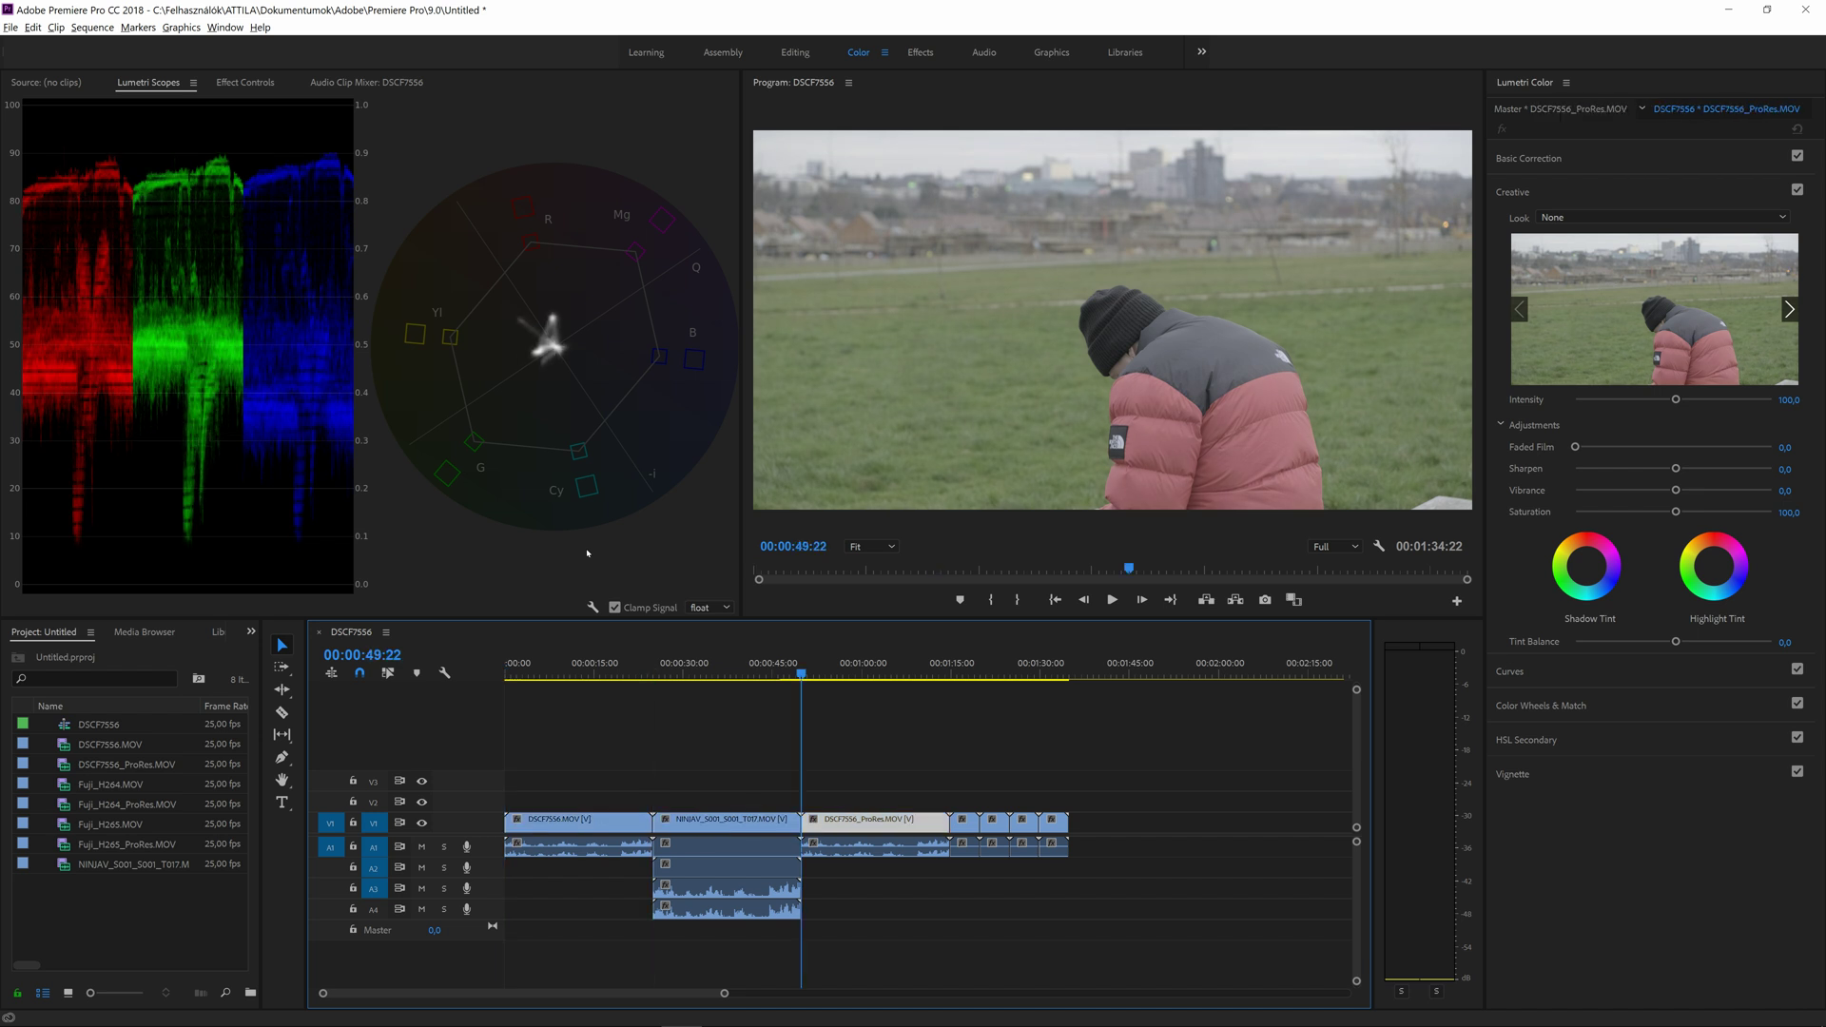
key("Up")
key("Up")
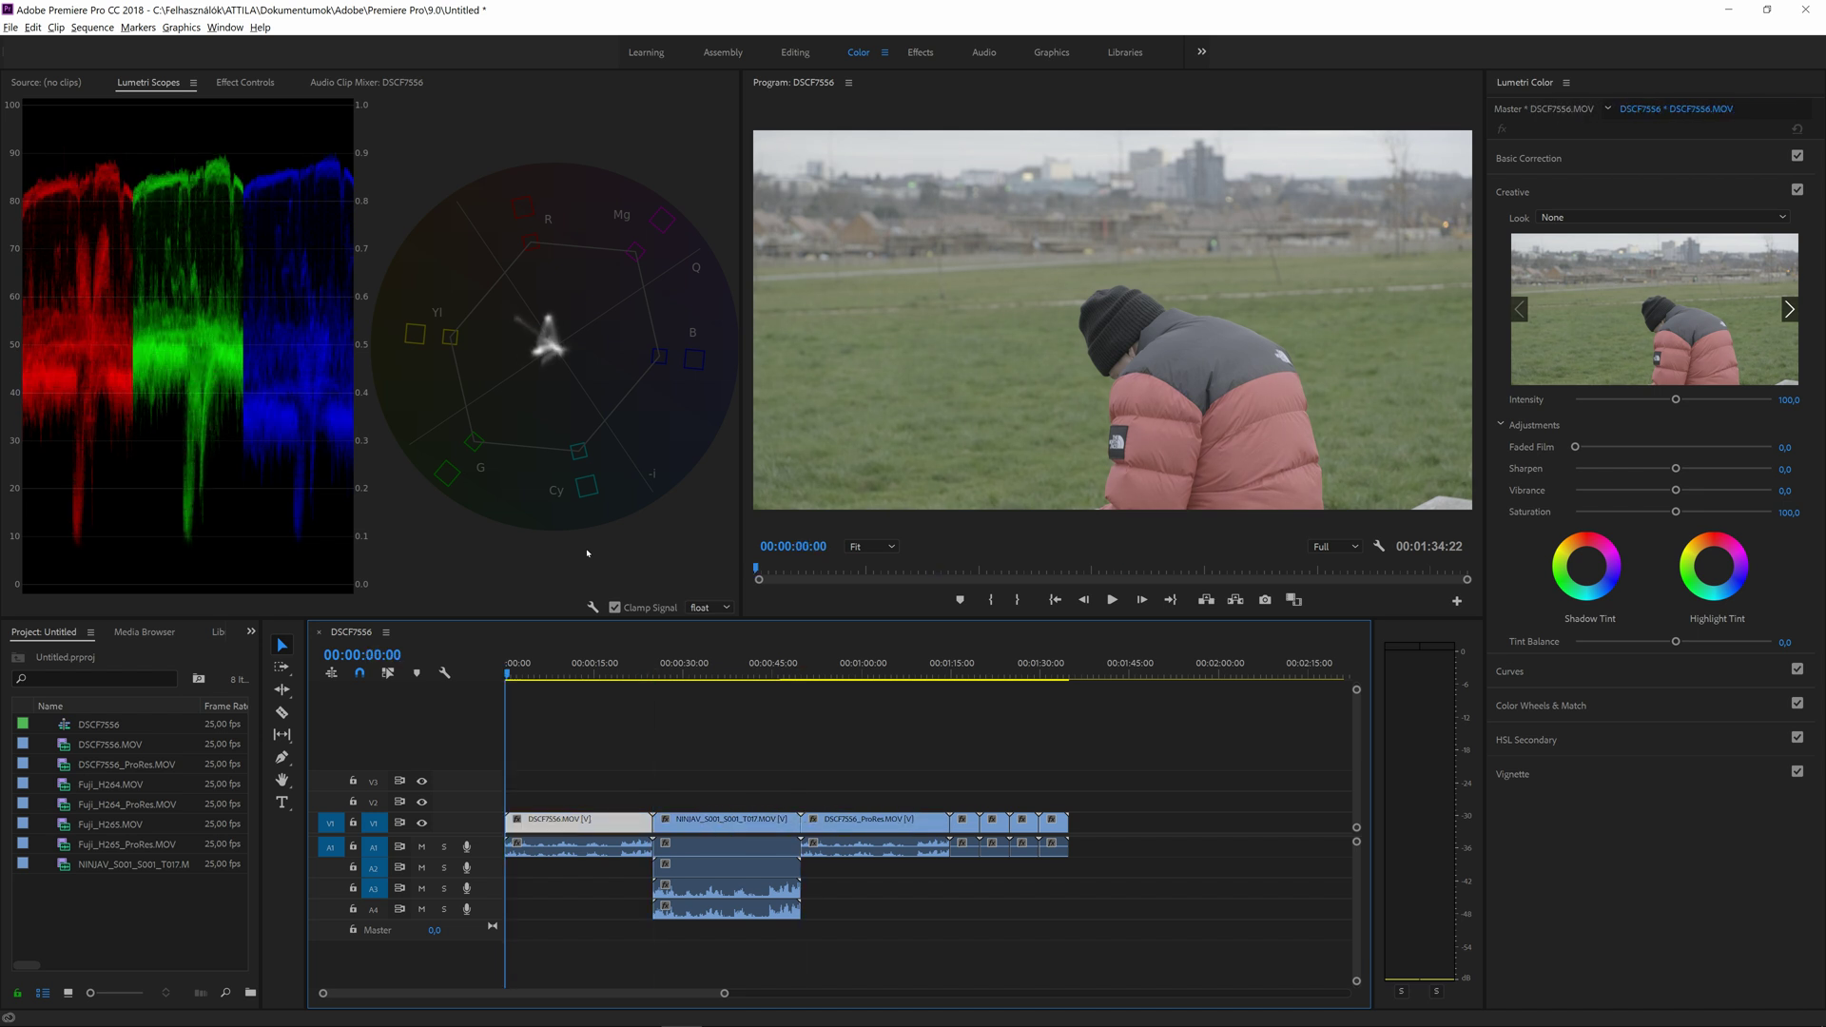
left_click_drag(599, 781, 867, 829)
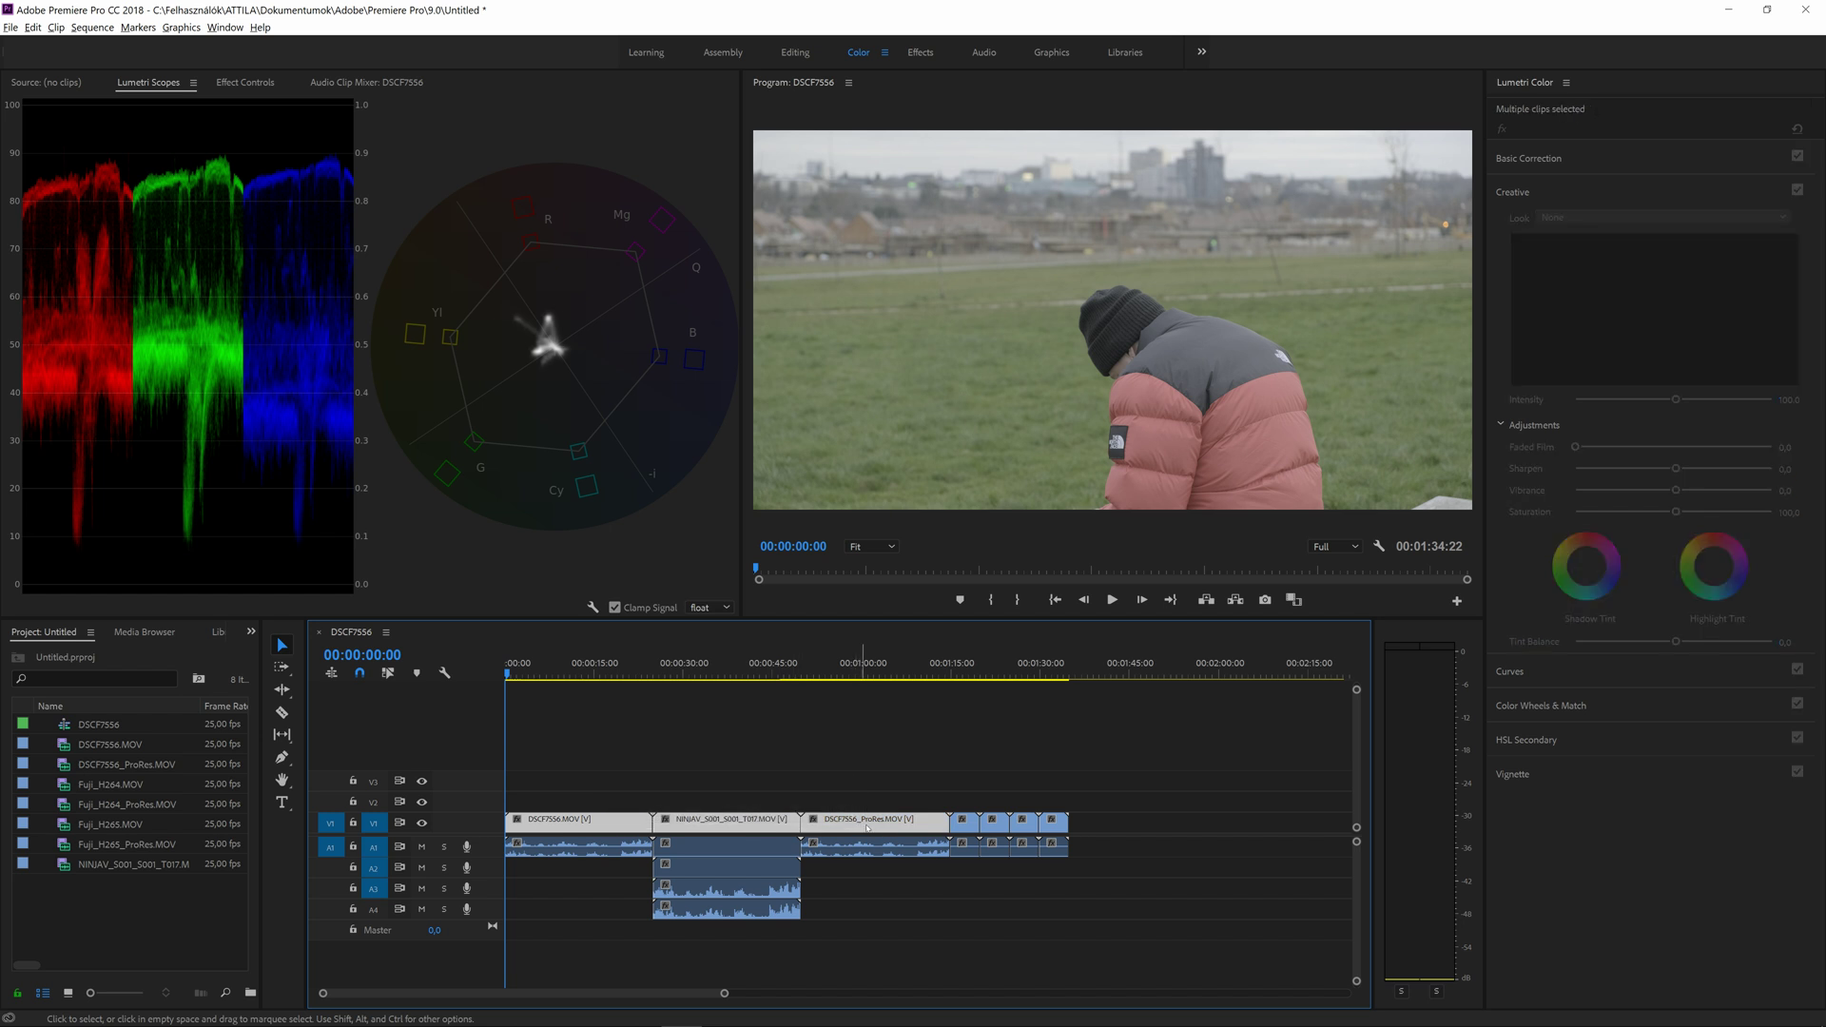
Step: Apply the Full to Legal Range, 10-bit preset in Effects, return to Color and deselect
left_click(918, 53)
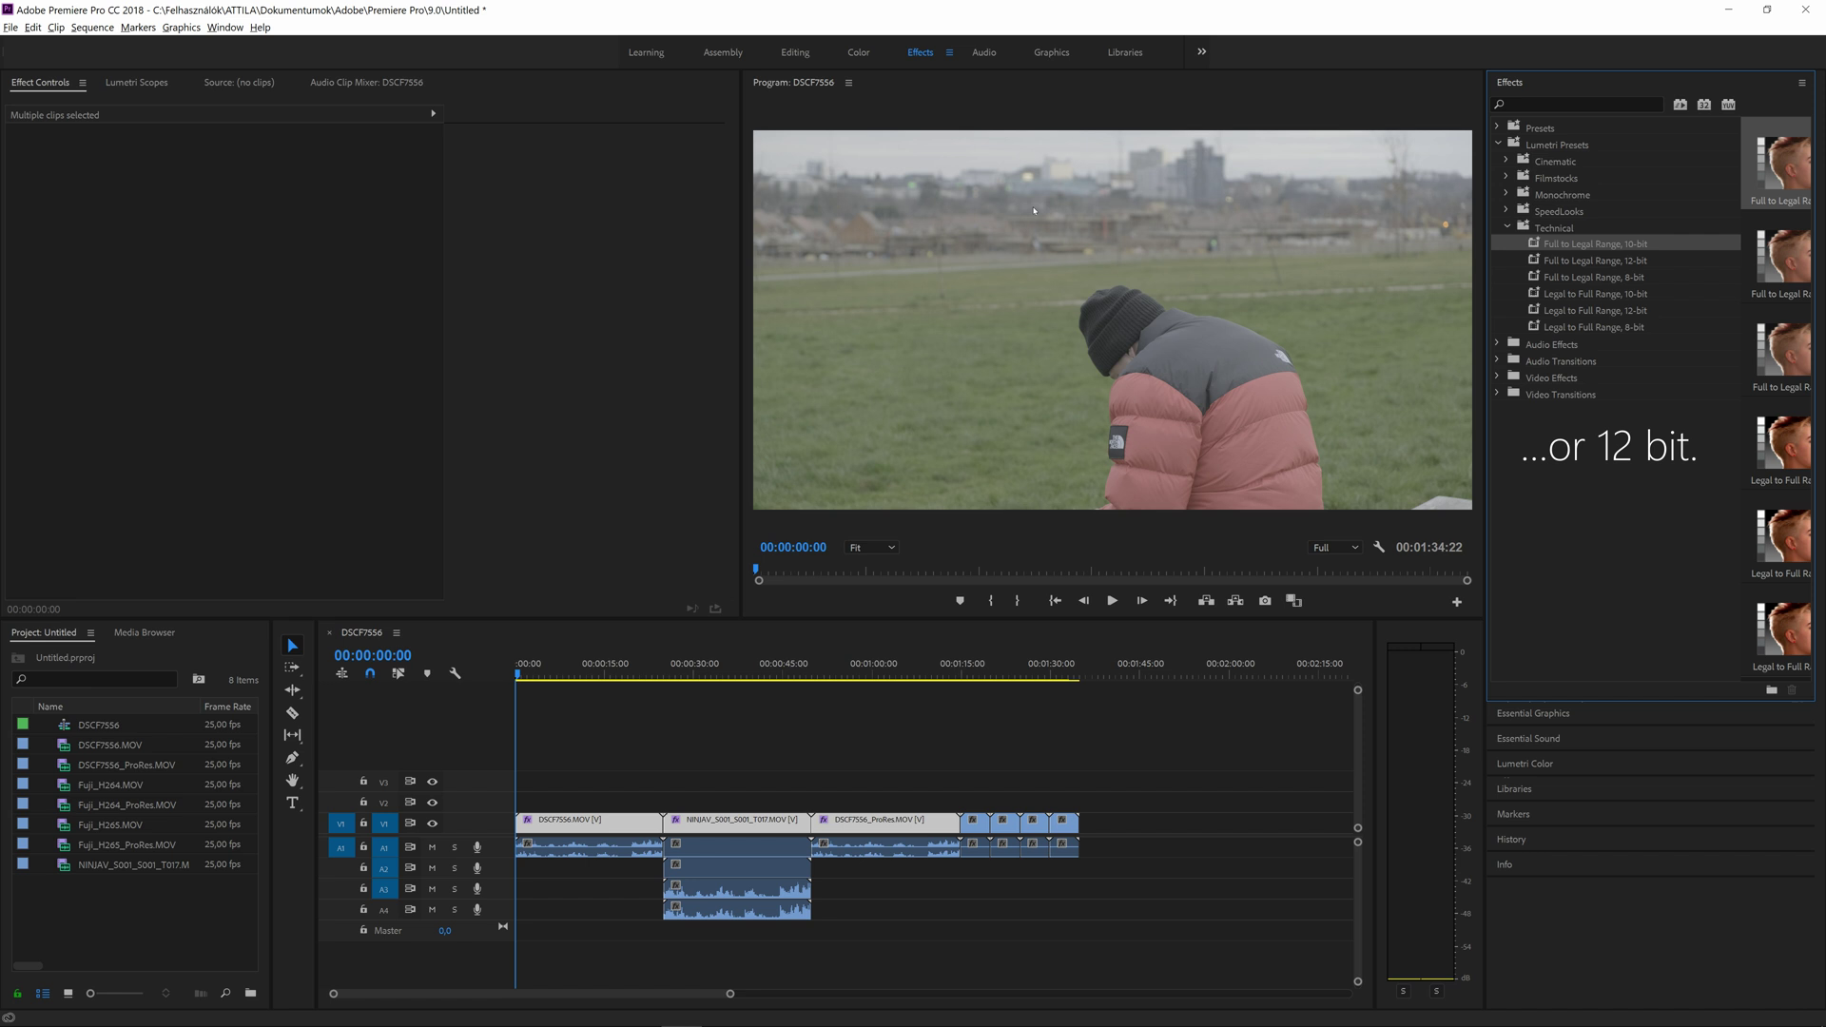
left_click(859, 54)
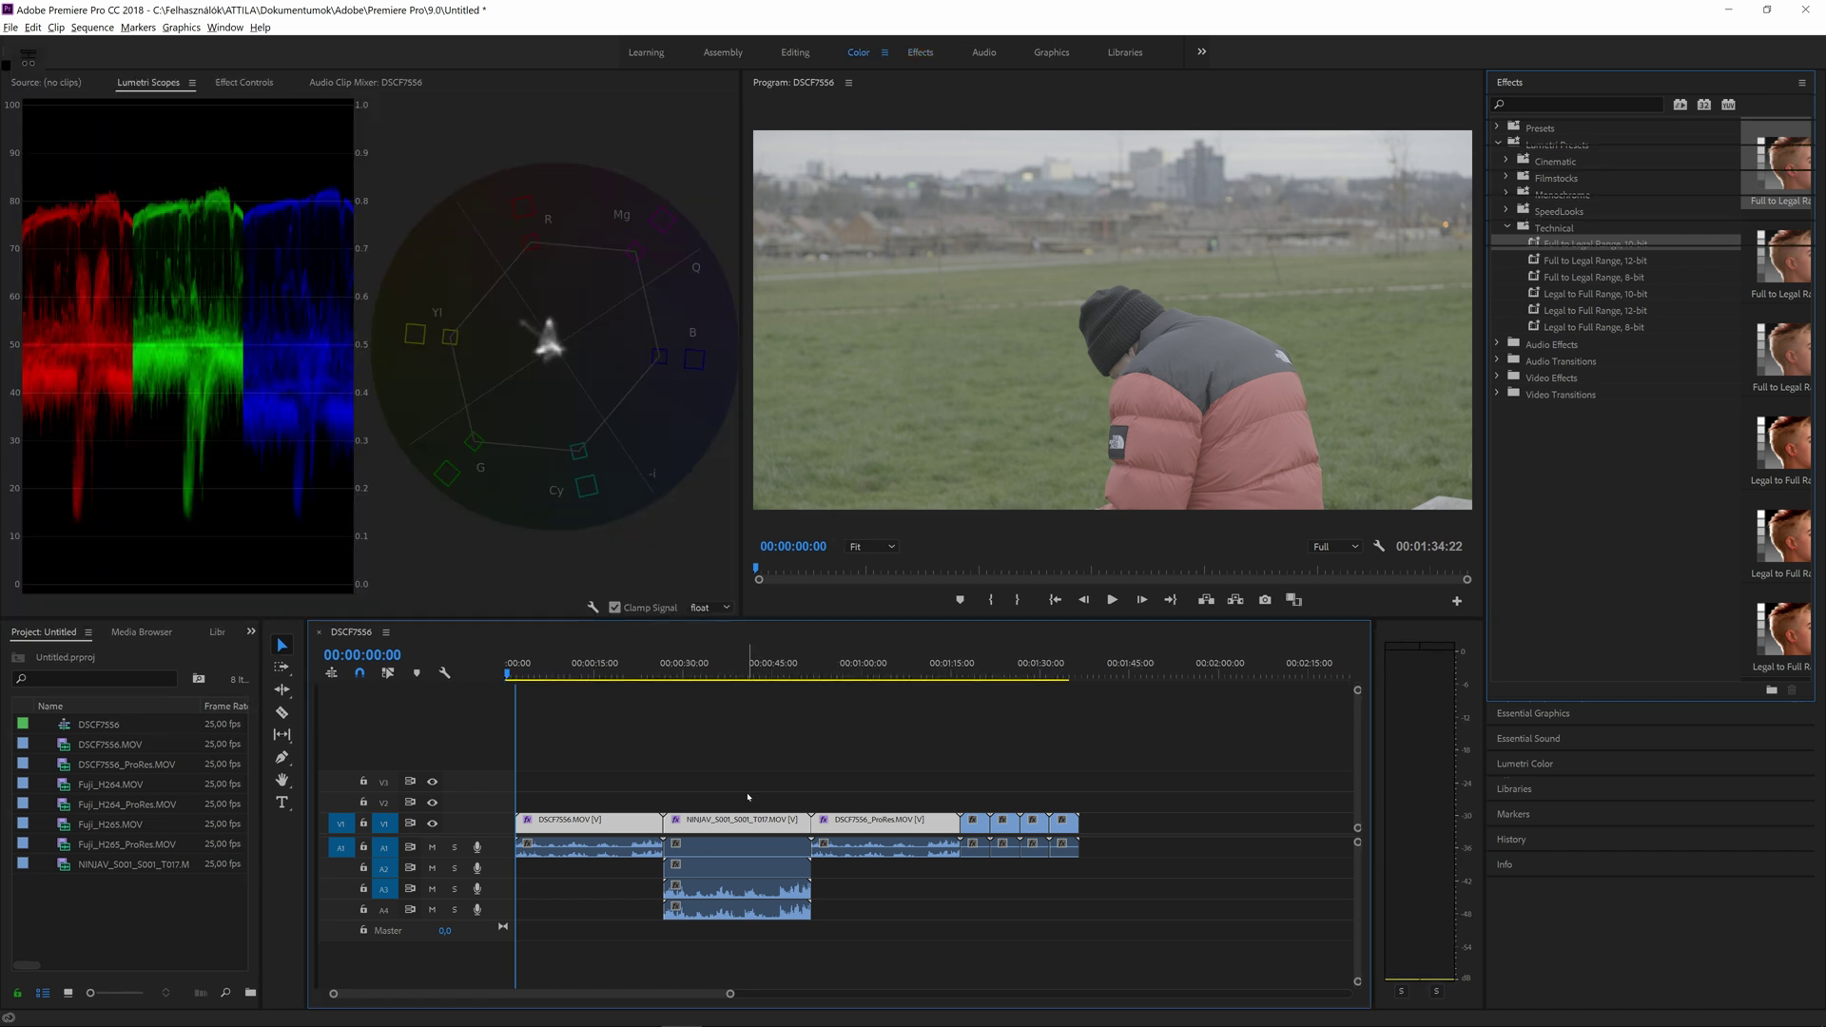
left_click(578, 720)
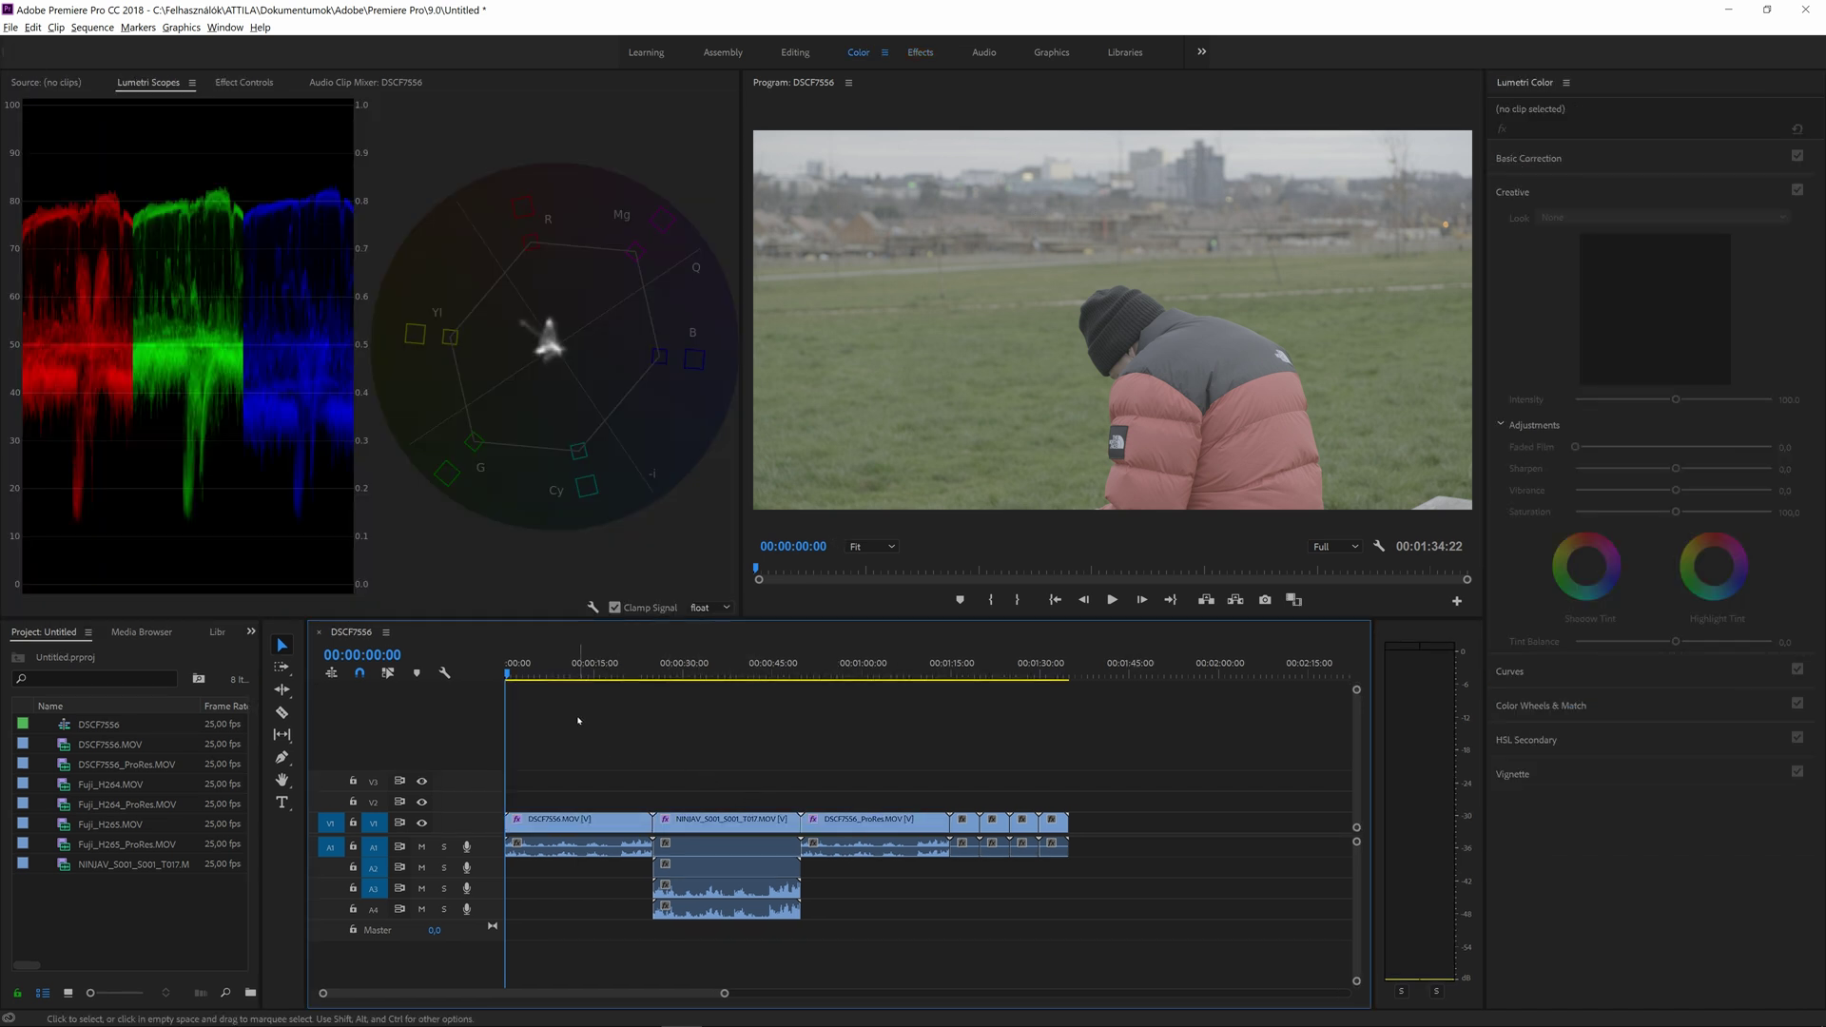
Step: Flip between DSCF7556.MOV and the NINJAV clip to compare their converted levels on the scopes
key("Down")
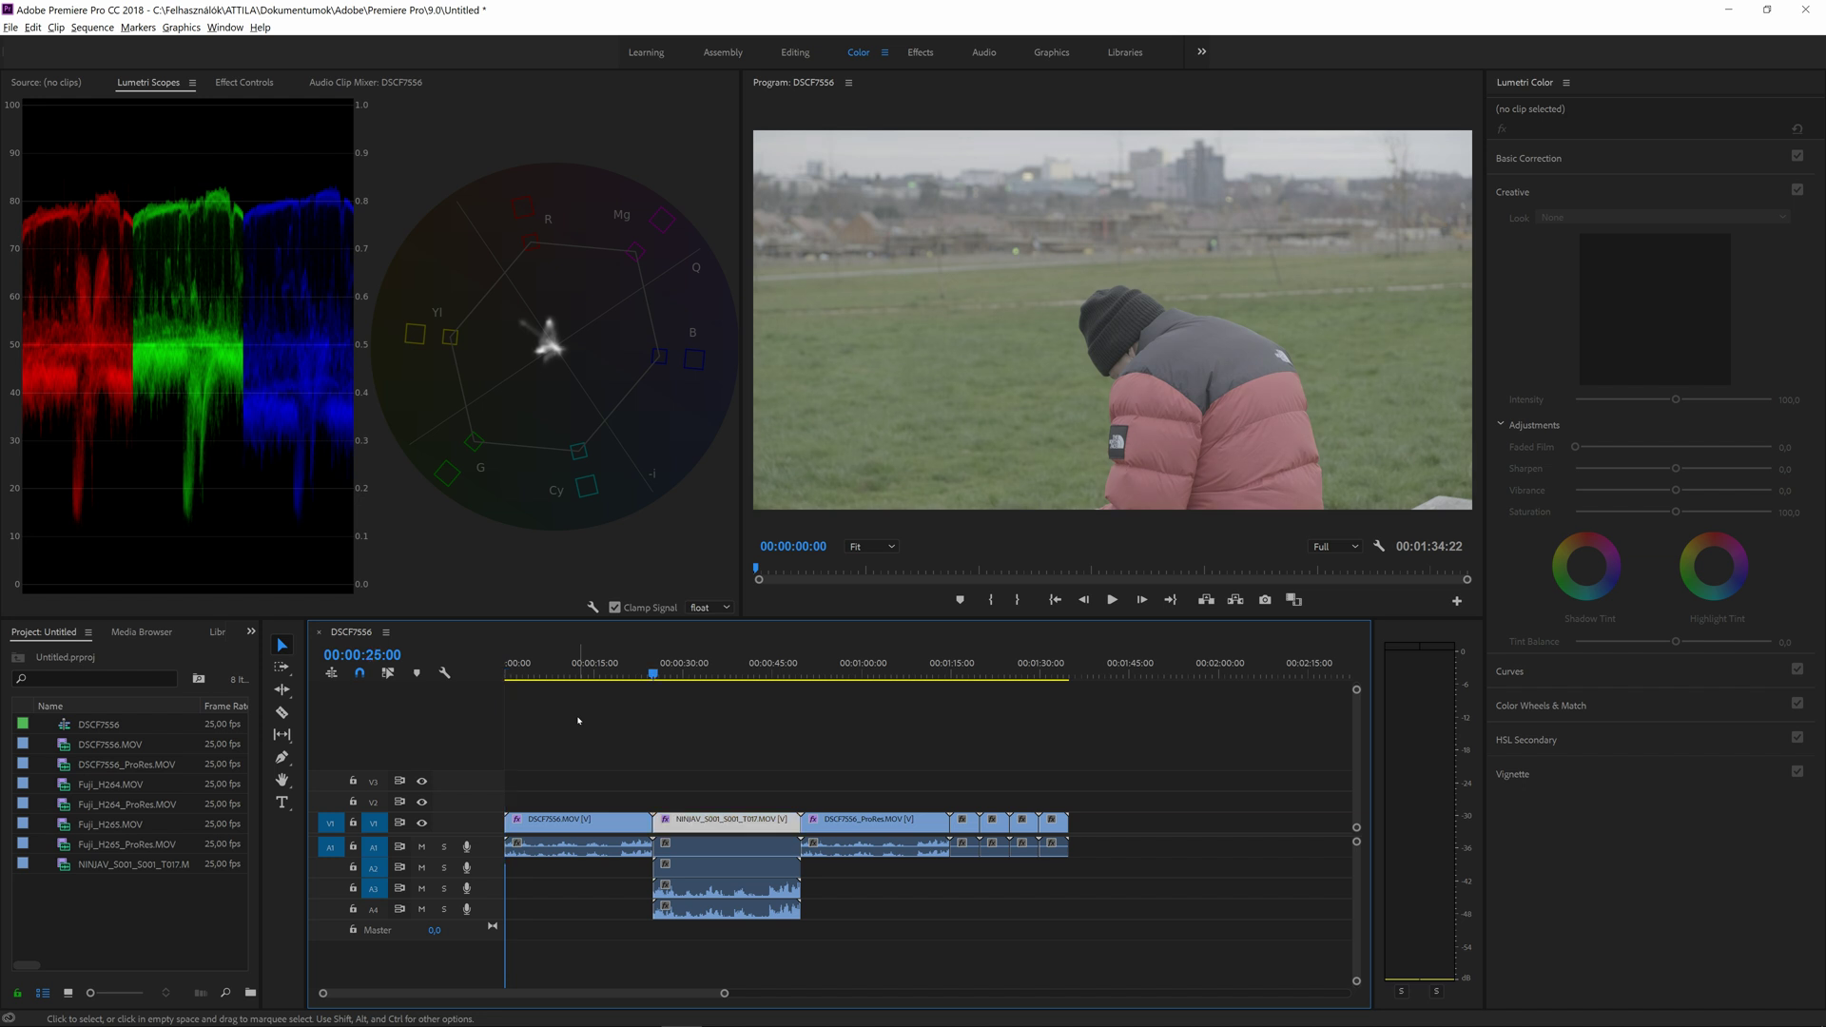
key("Up")
key("Down")
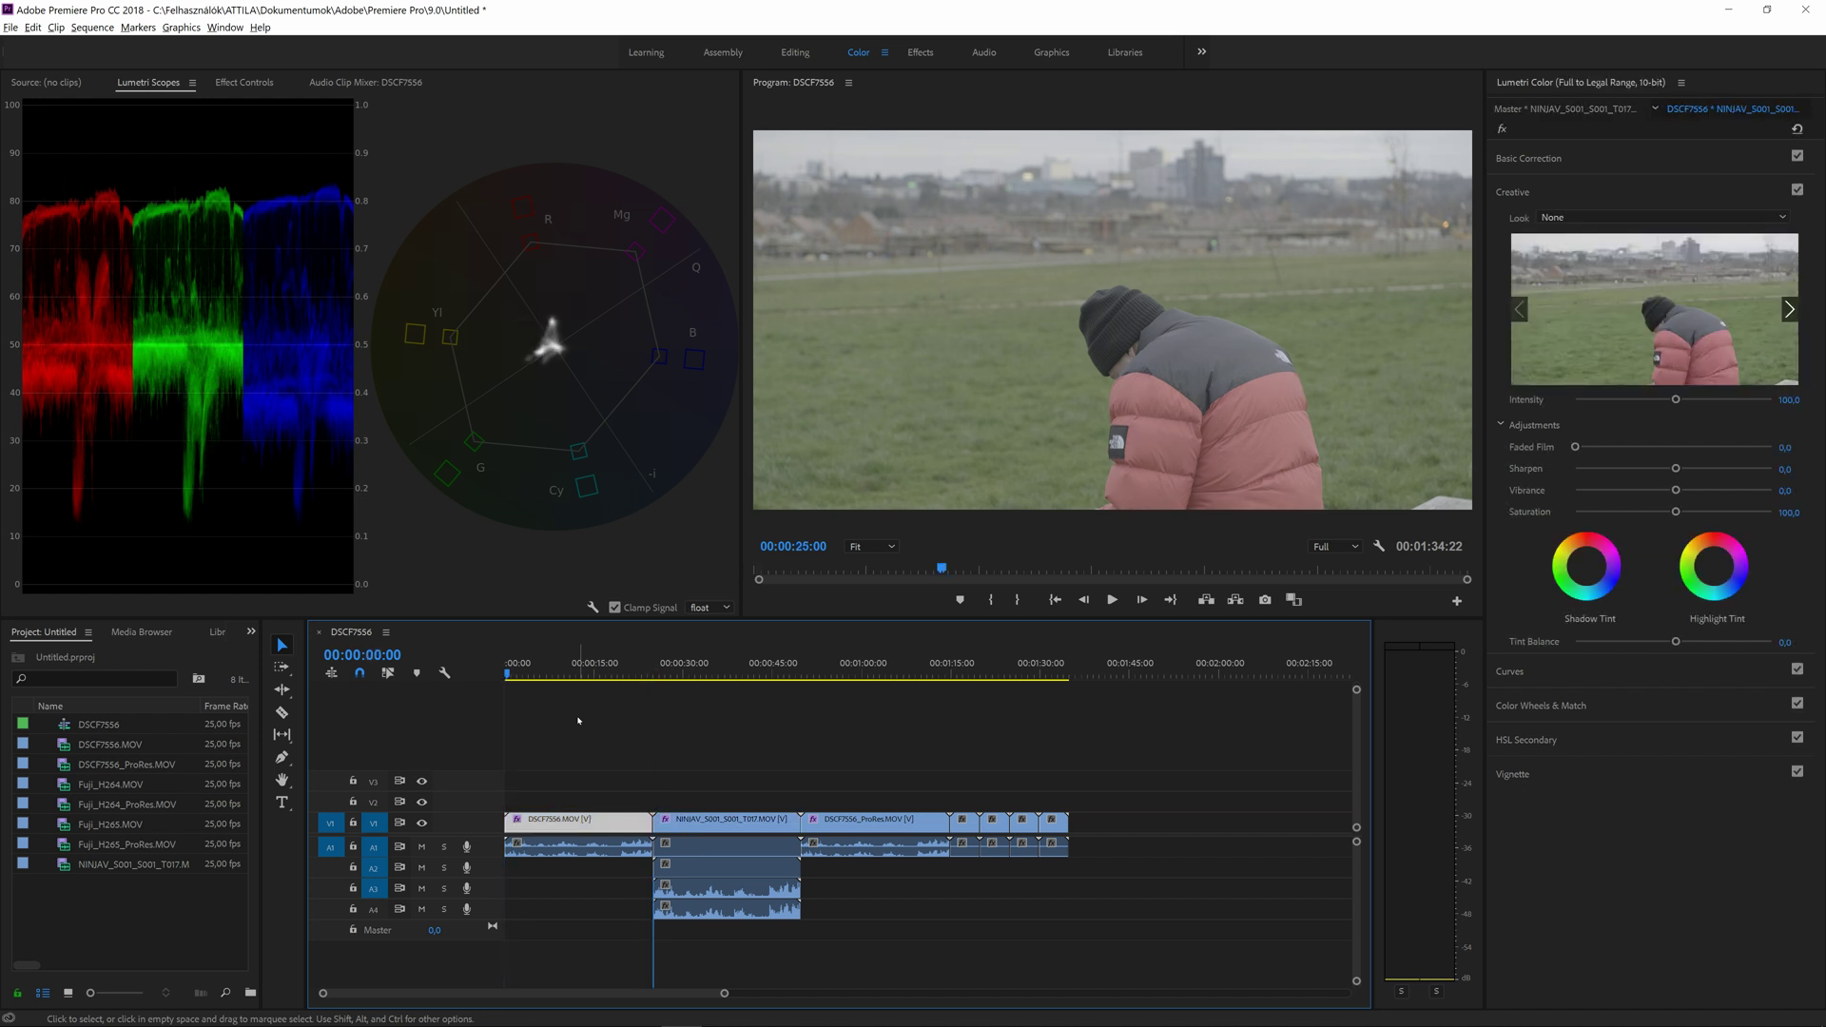
key("Up")
key("Down")
key("Up")
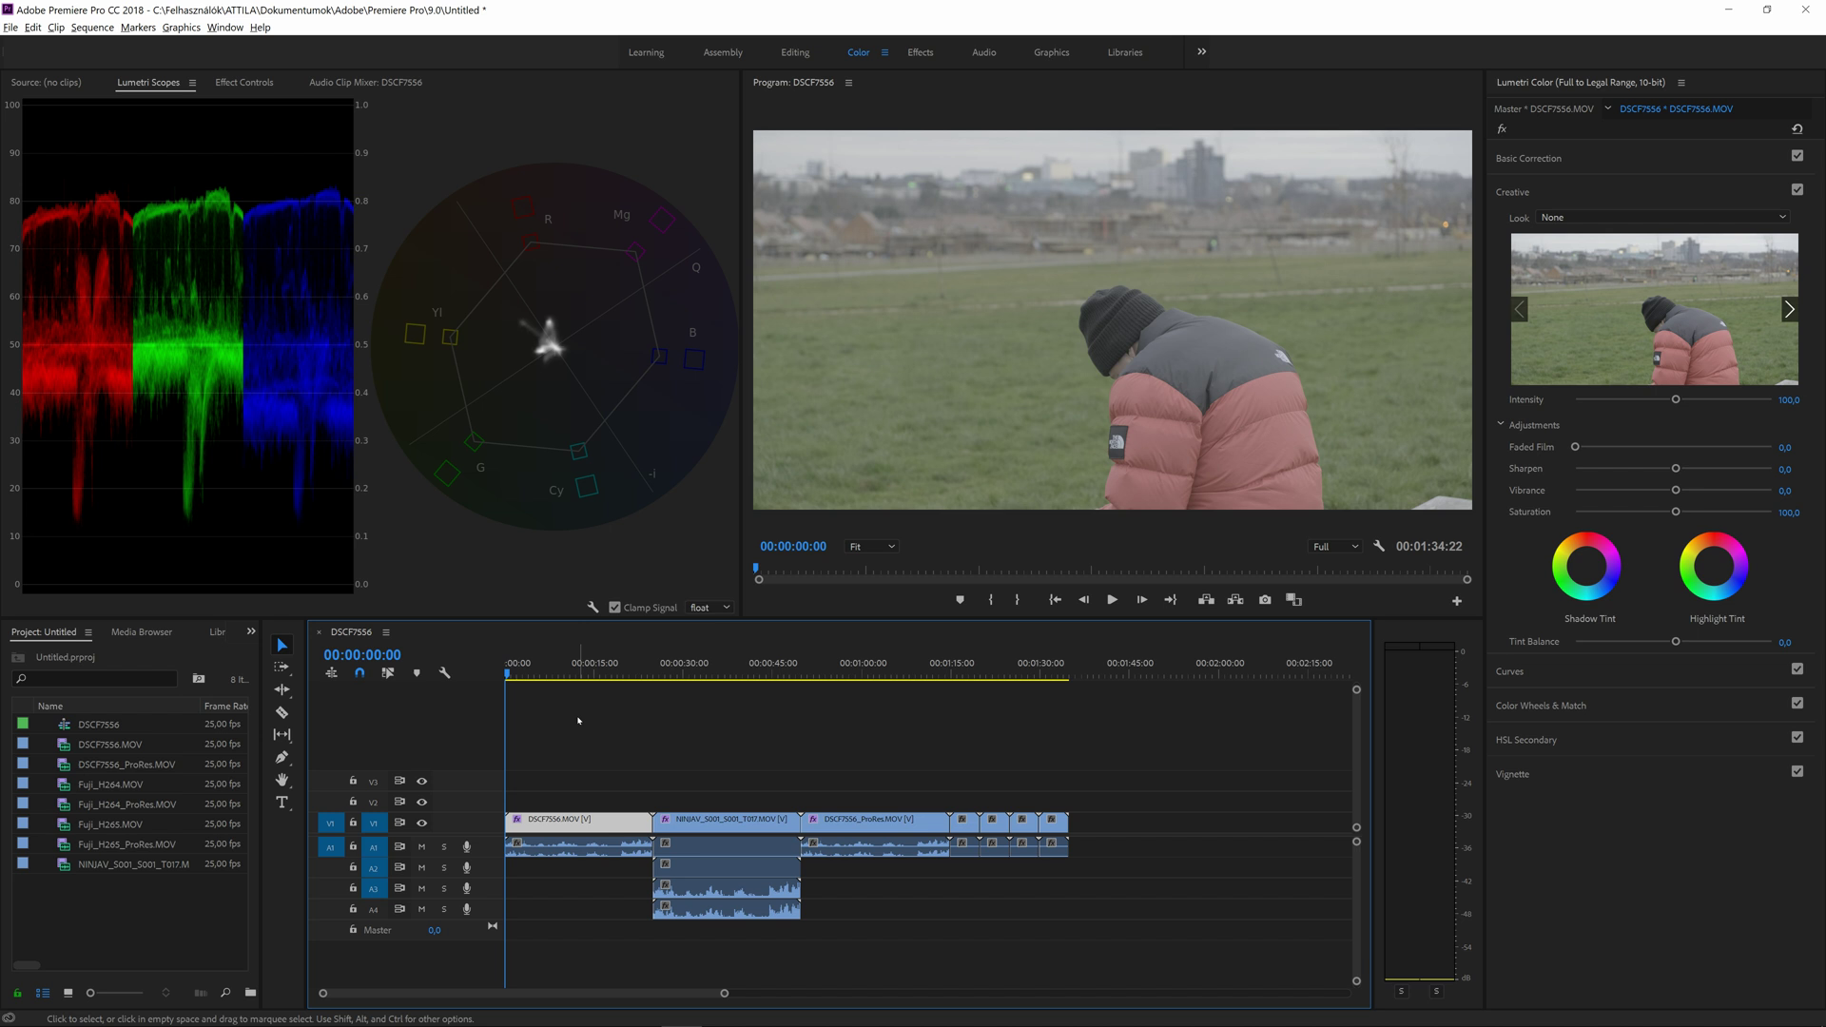
key("Down")
key("Up")
key("Down")
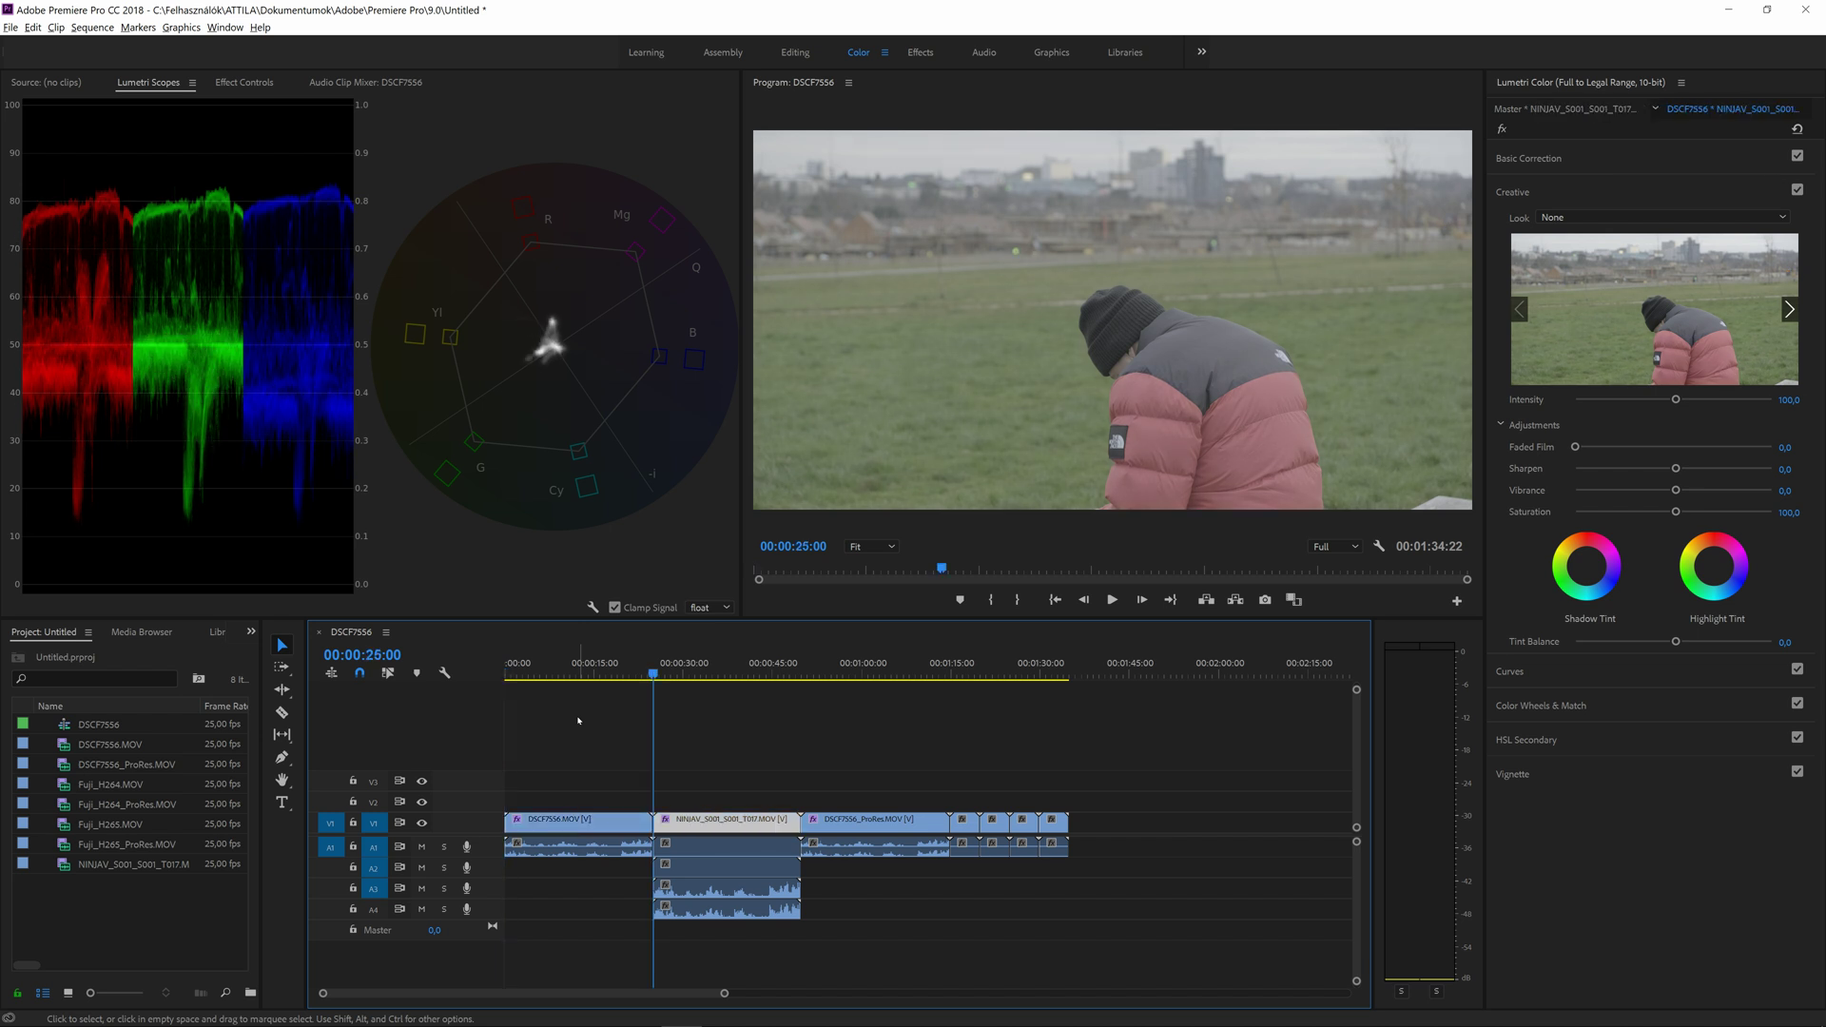
key("Up")
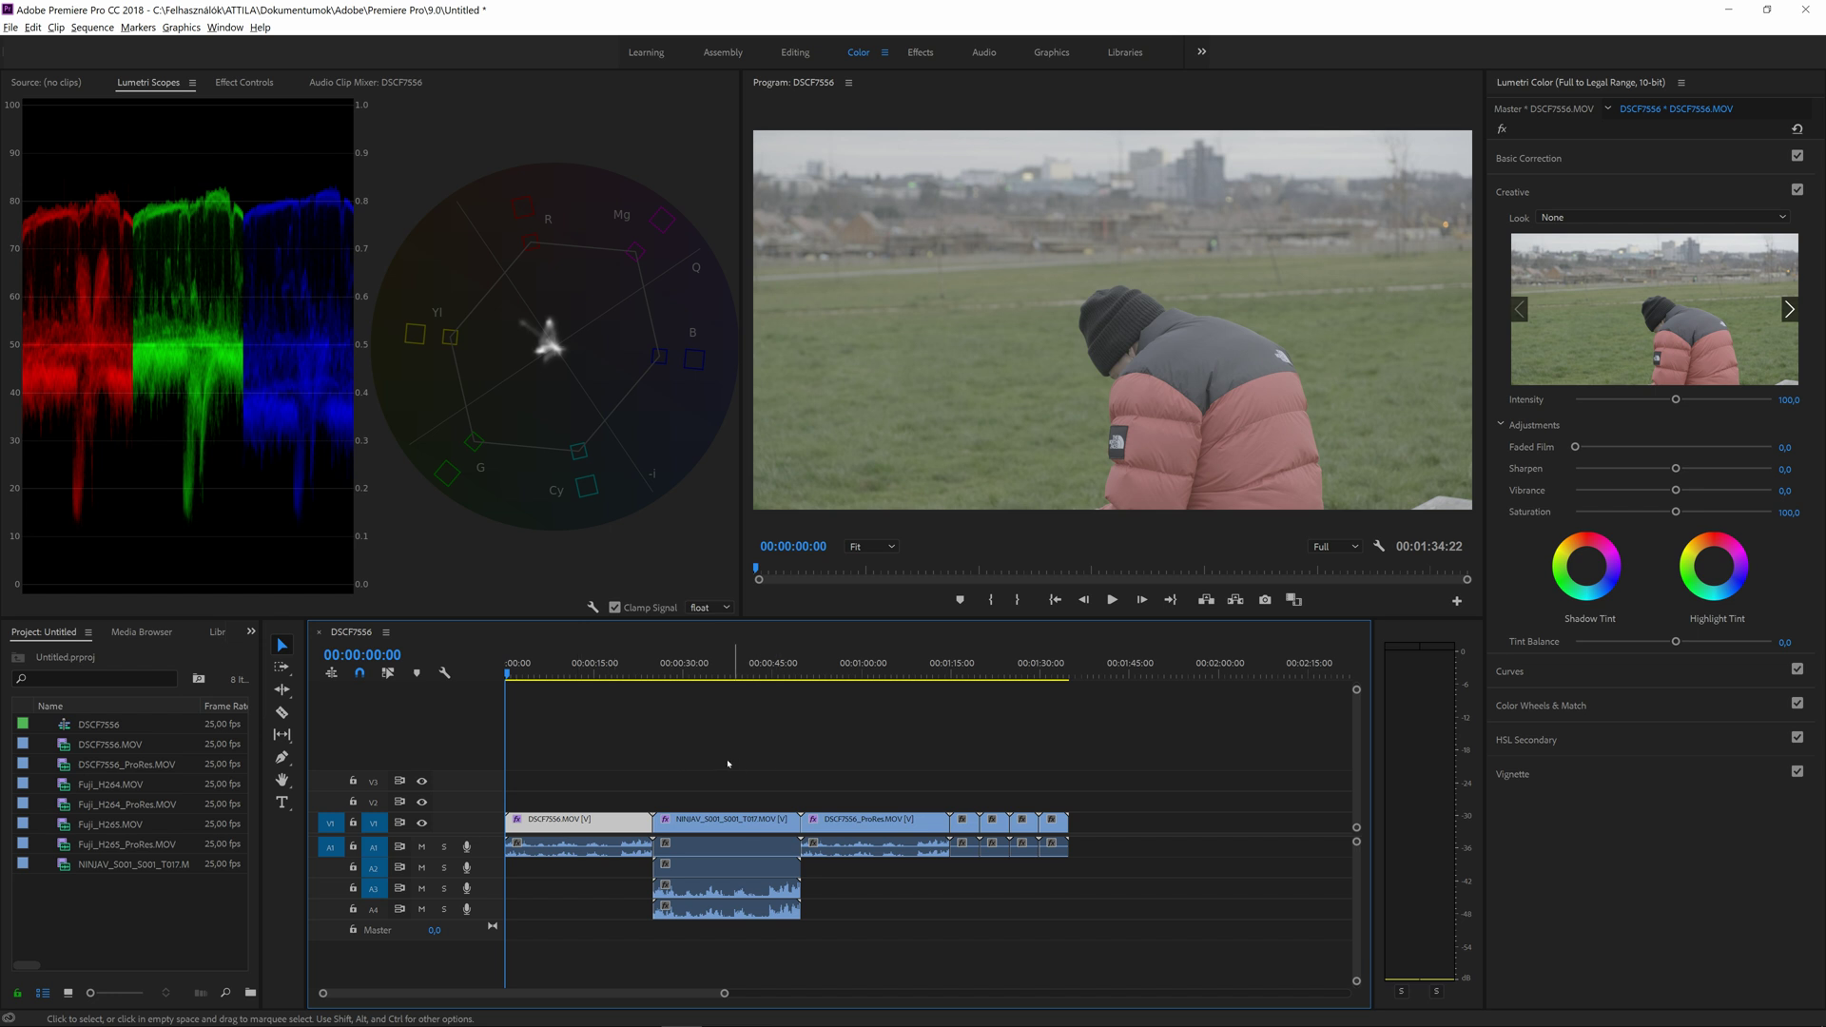
Step: Browse to fix_colors_premiere.cube in Lumetri Creative's Look list and load it onto DSCF7556.MOV
left_click(1527, 159)
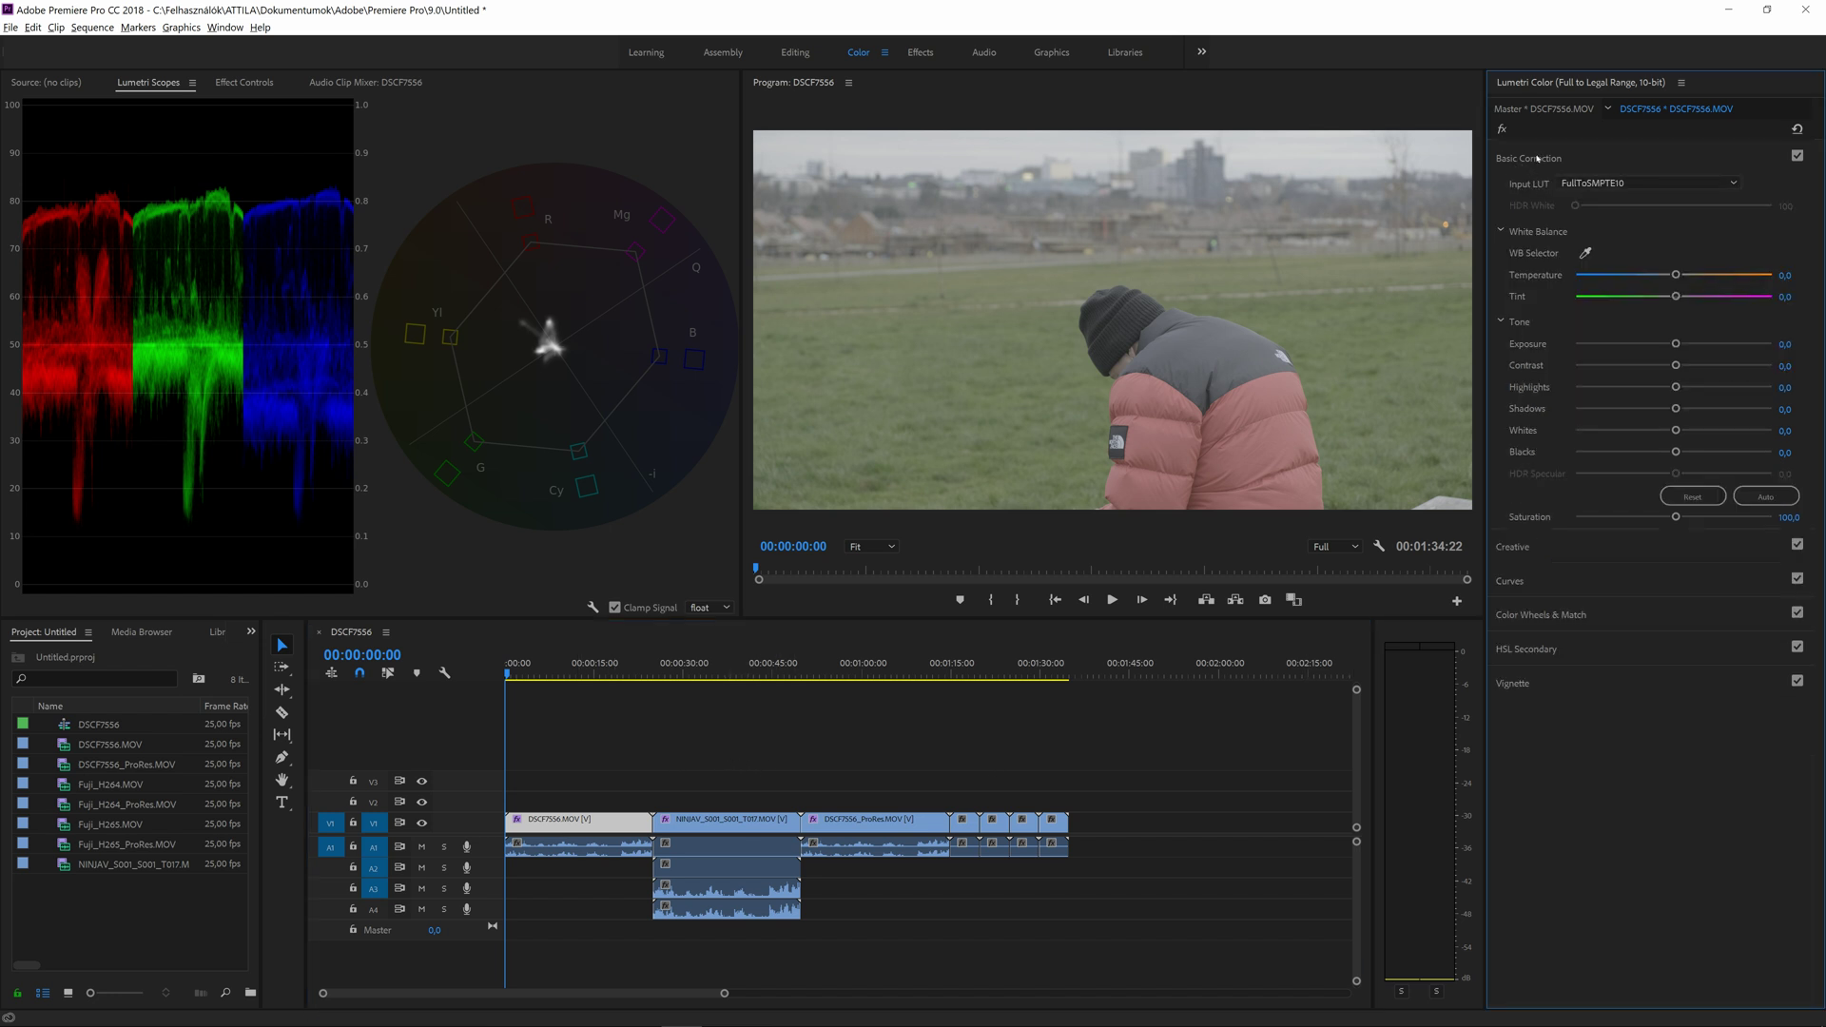
left_click(1538, 158)
left_click(1514, 193)
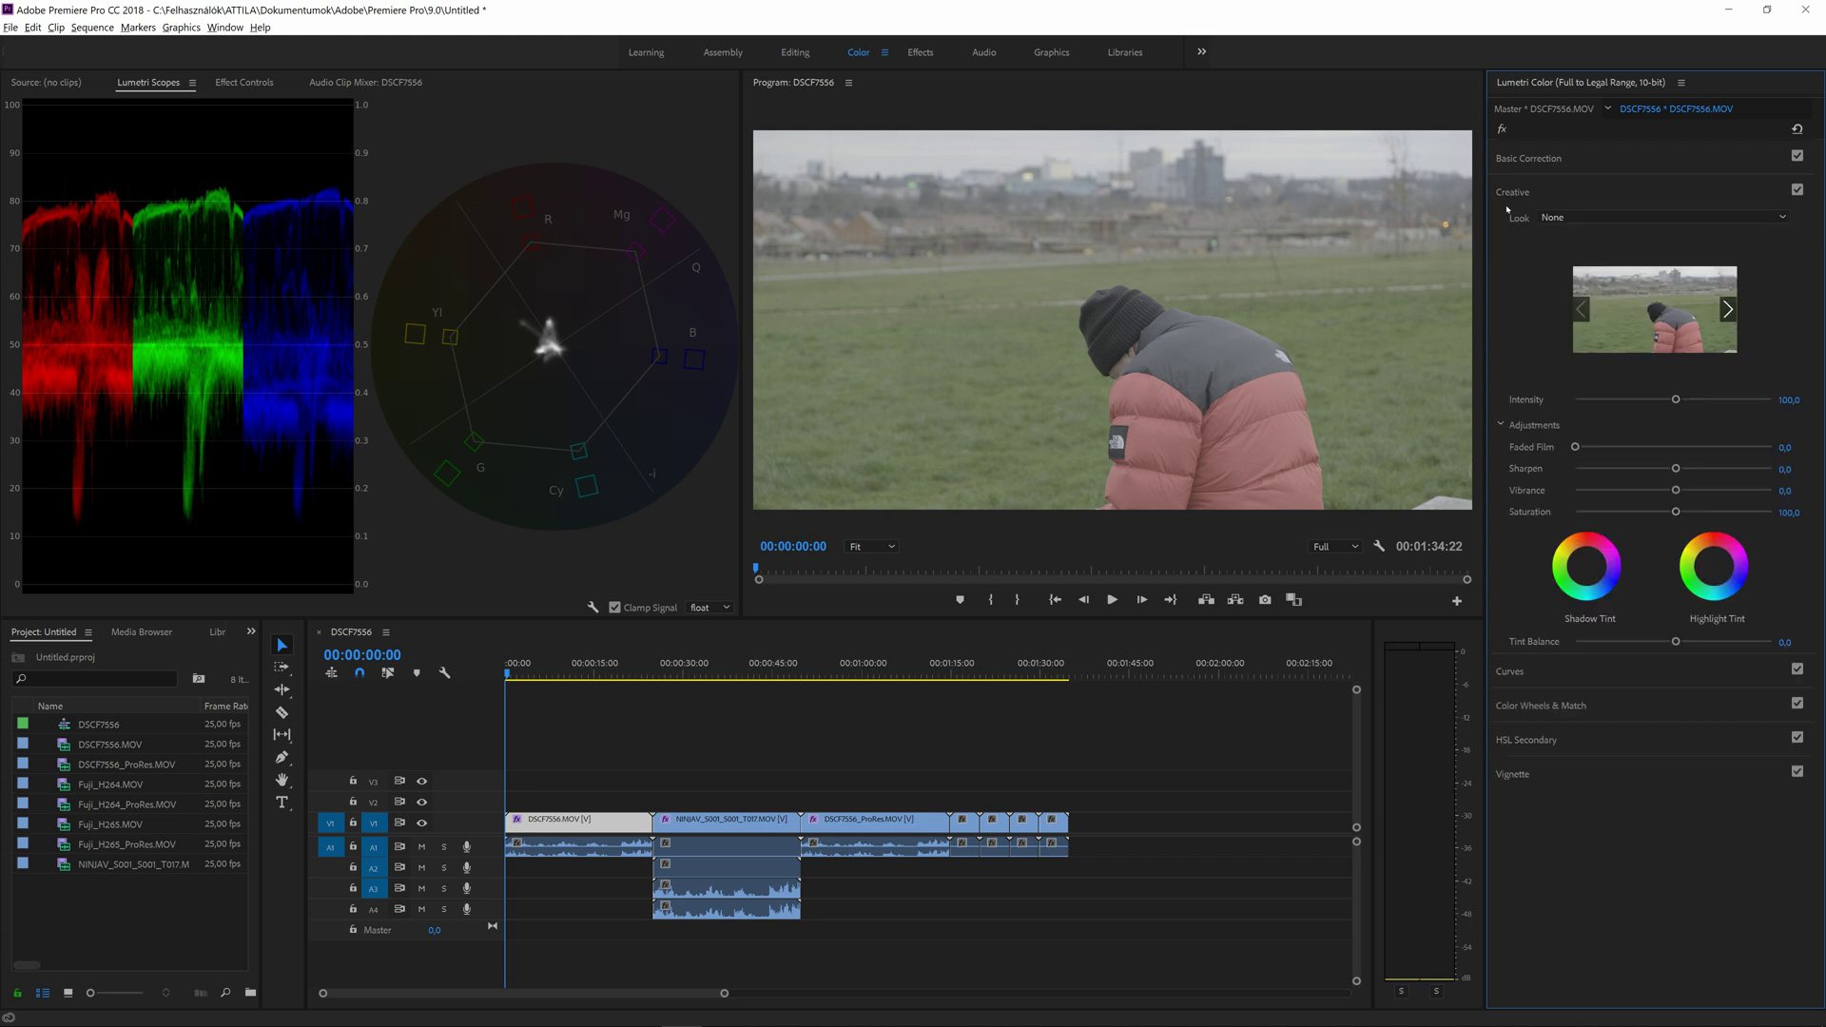
left_click(1606, 220)
left_click(1587, 252)
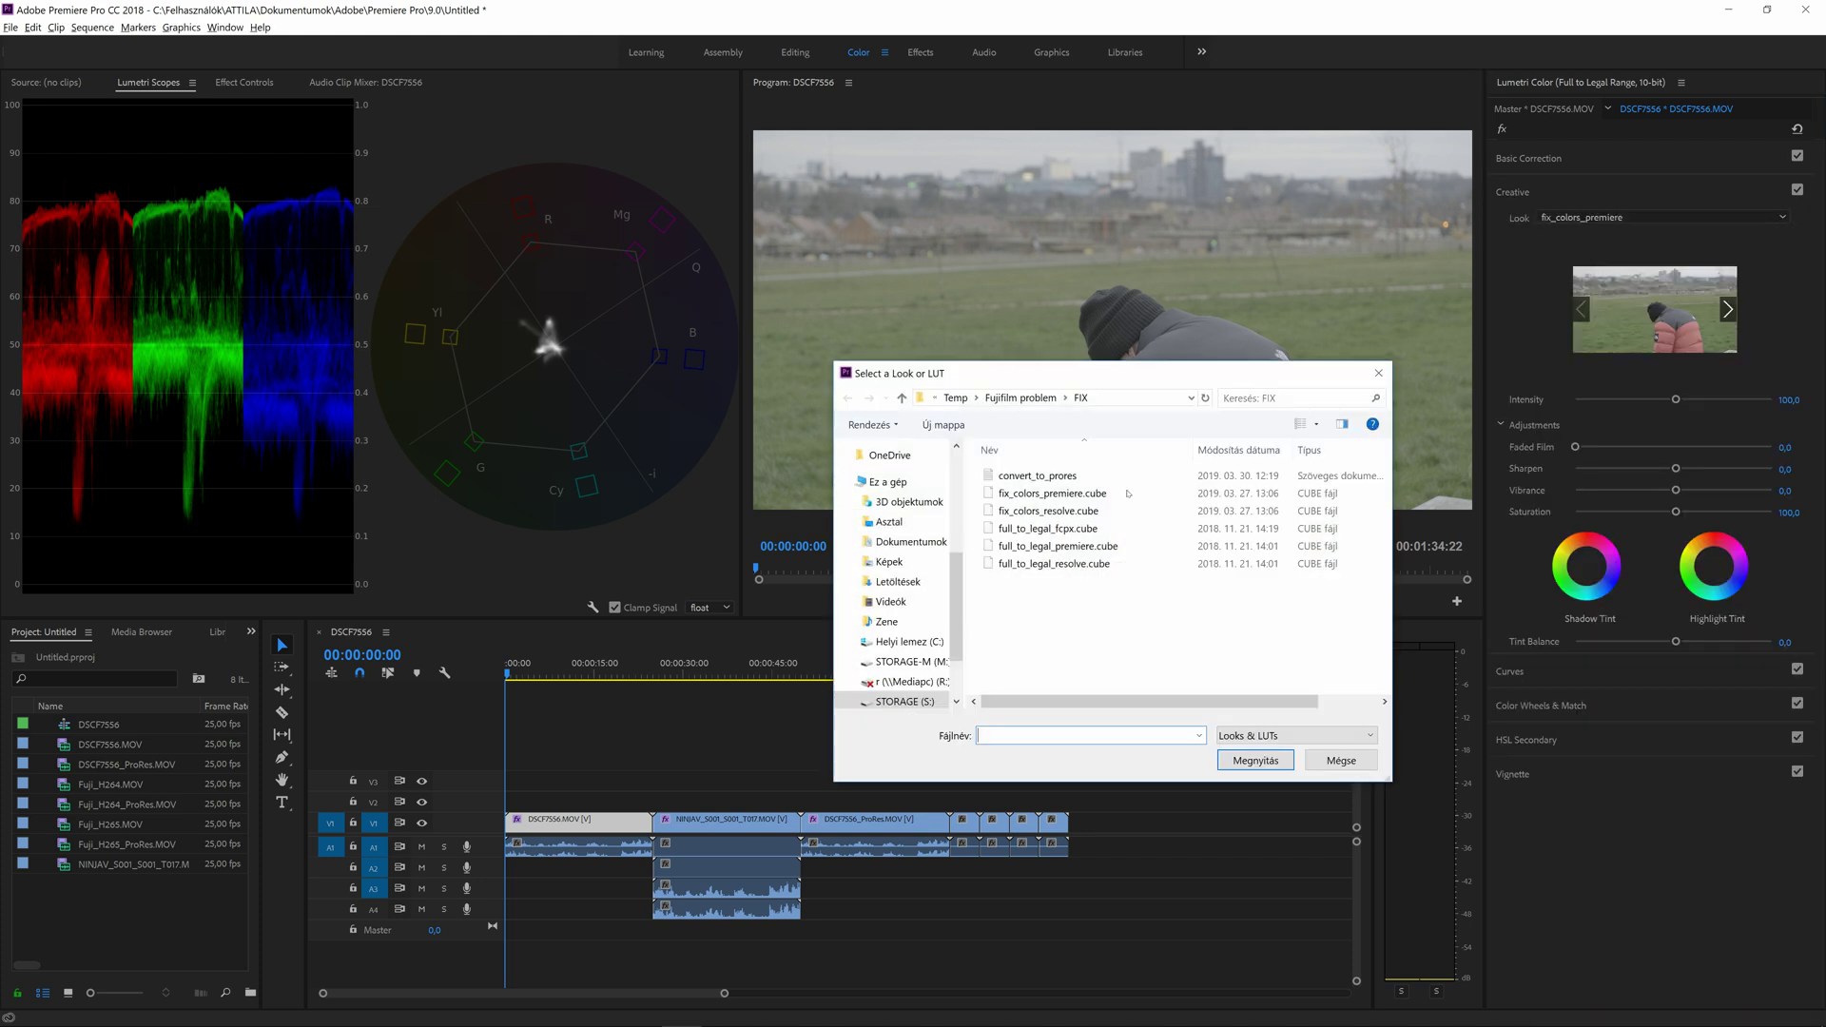
double_click(1056, 494)
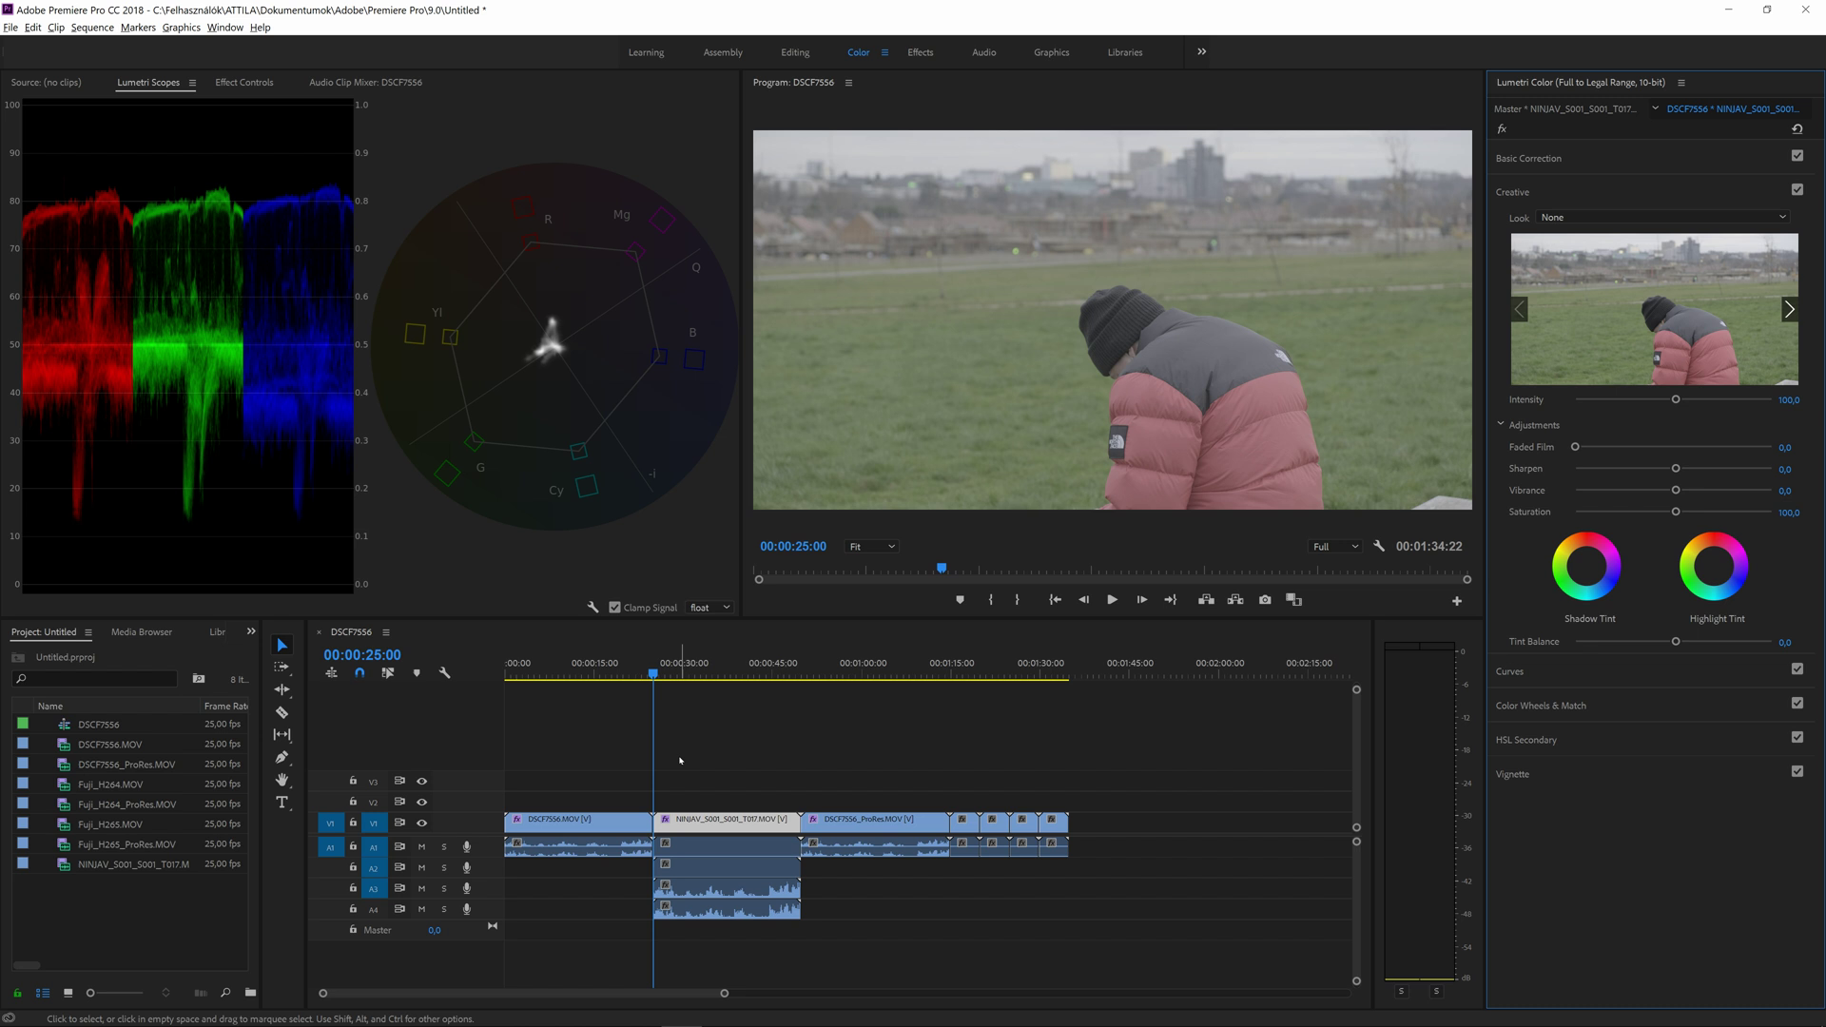
Step: Flip between the NINJAV and DSCF7556_ProRes clips on the scopes, then advance to Fuji_H264_ProRes.MOV
key("Down")
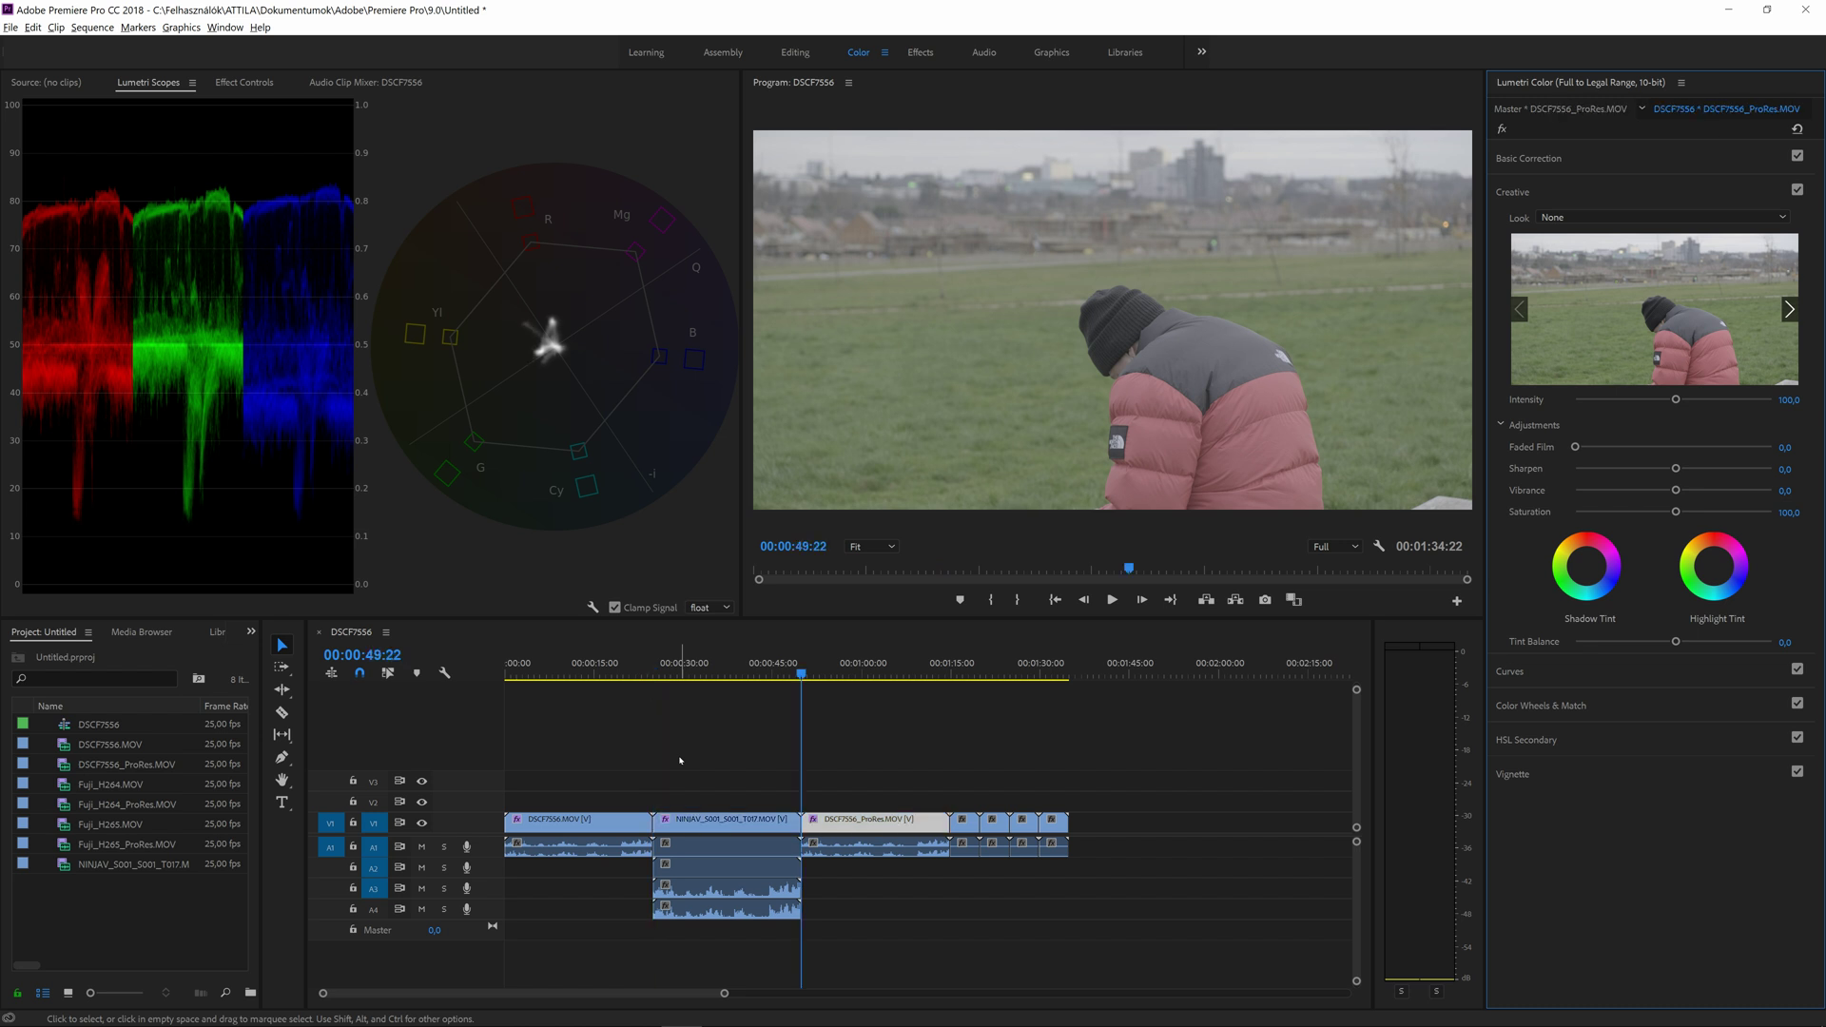
key("Up")
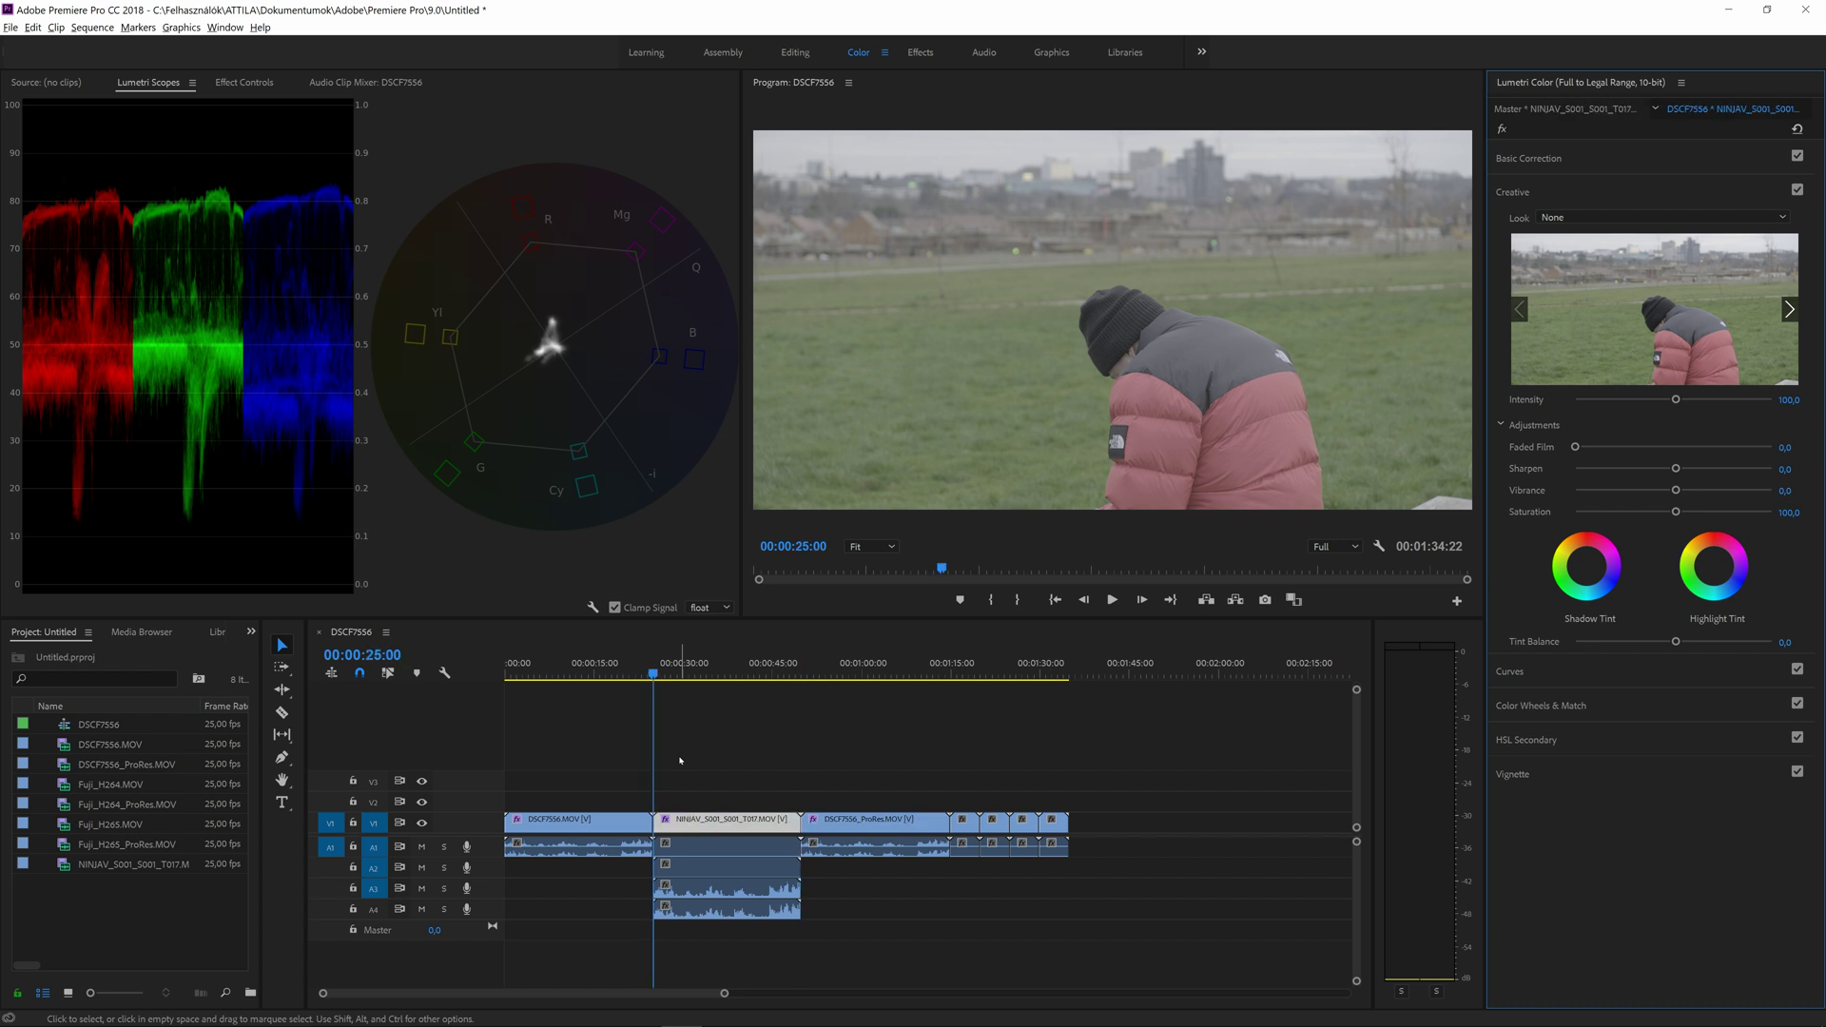
key("Down")
key("Up")
key("Up")
key("Down")
key("Up")
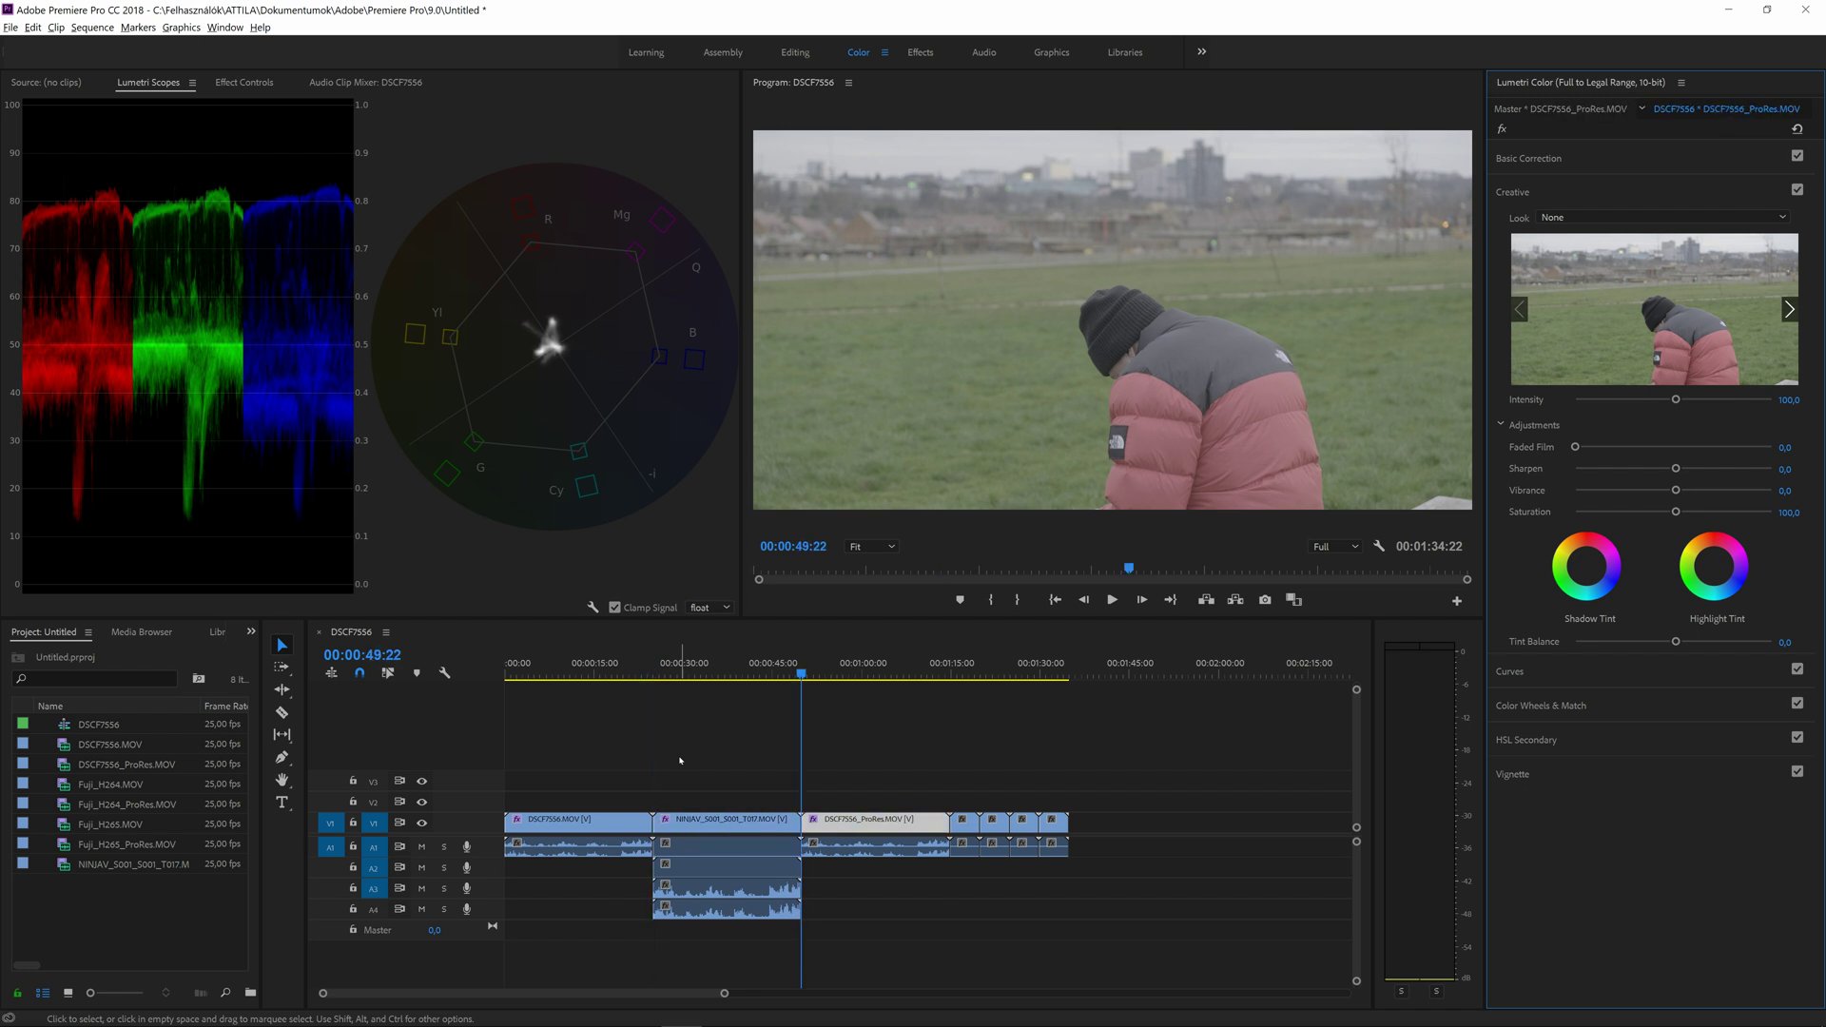
key("Up")
key("Down")
key("Up")
key("Down")
key("Up")
key("Down")
key("Down")
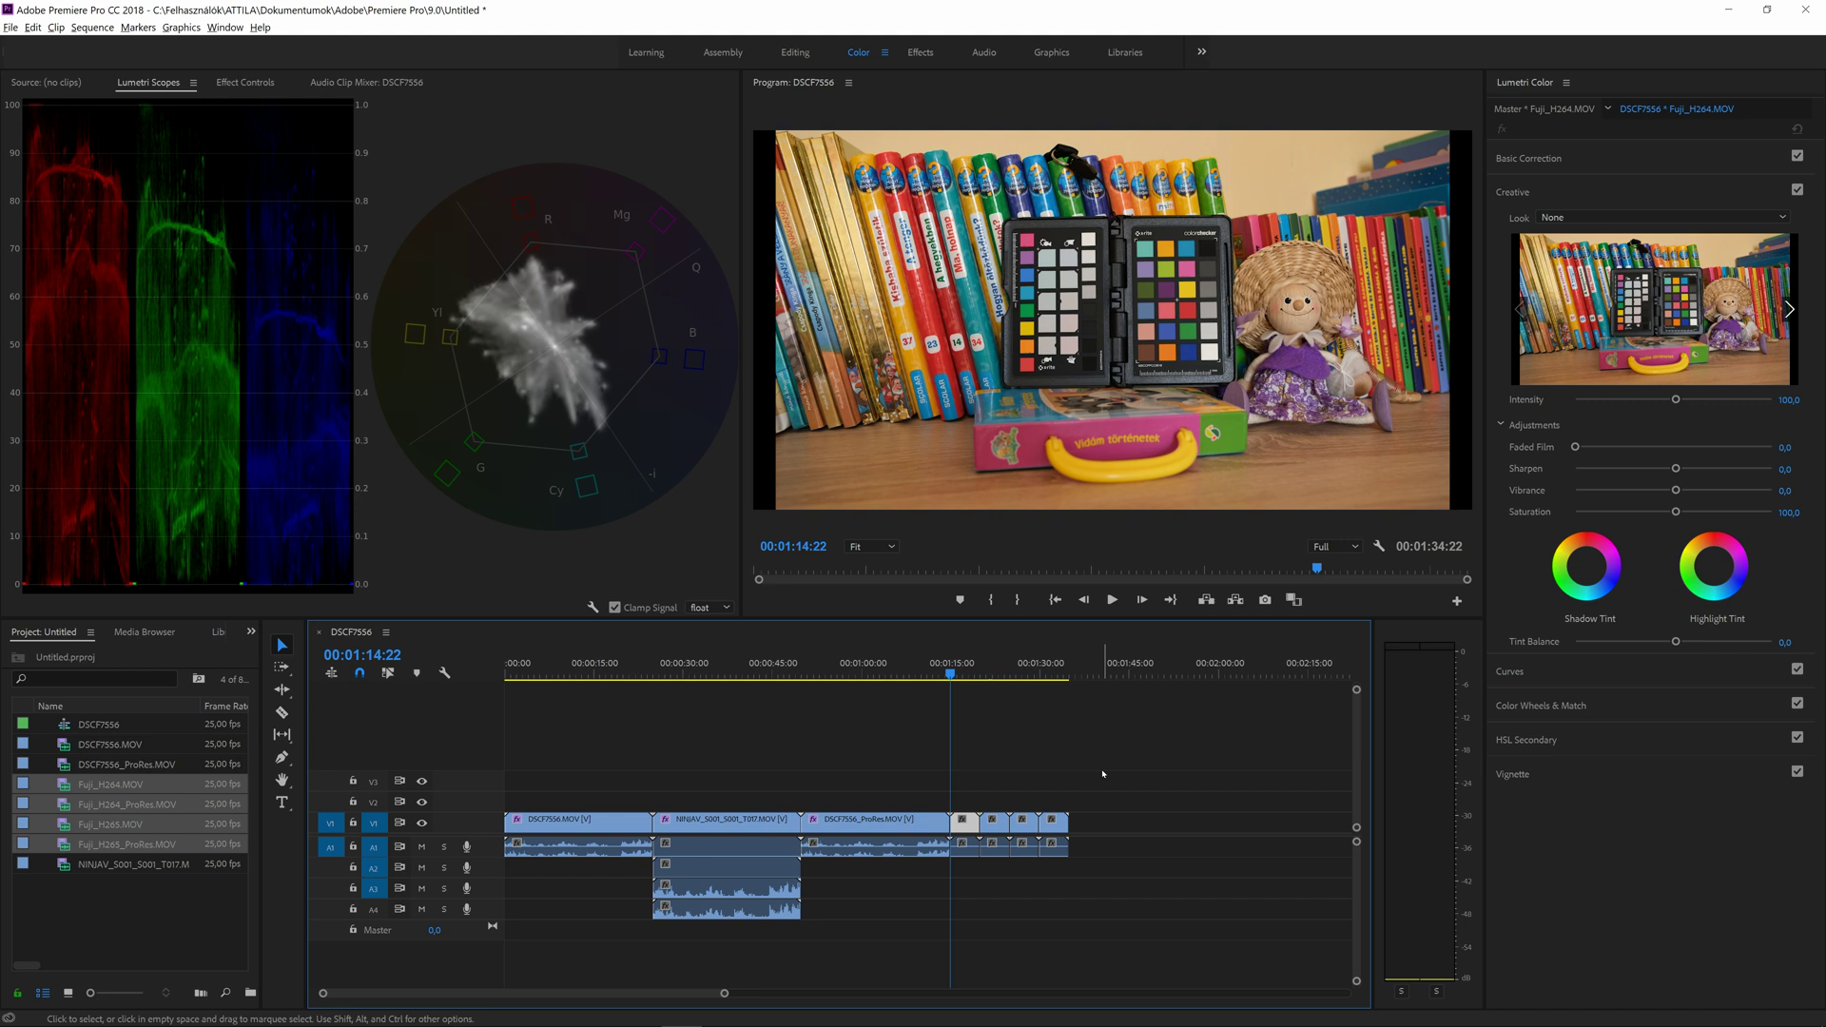
key("Down")
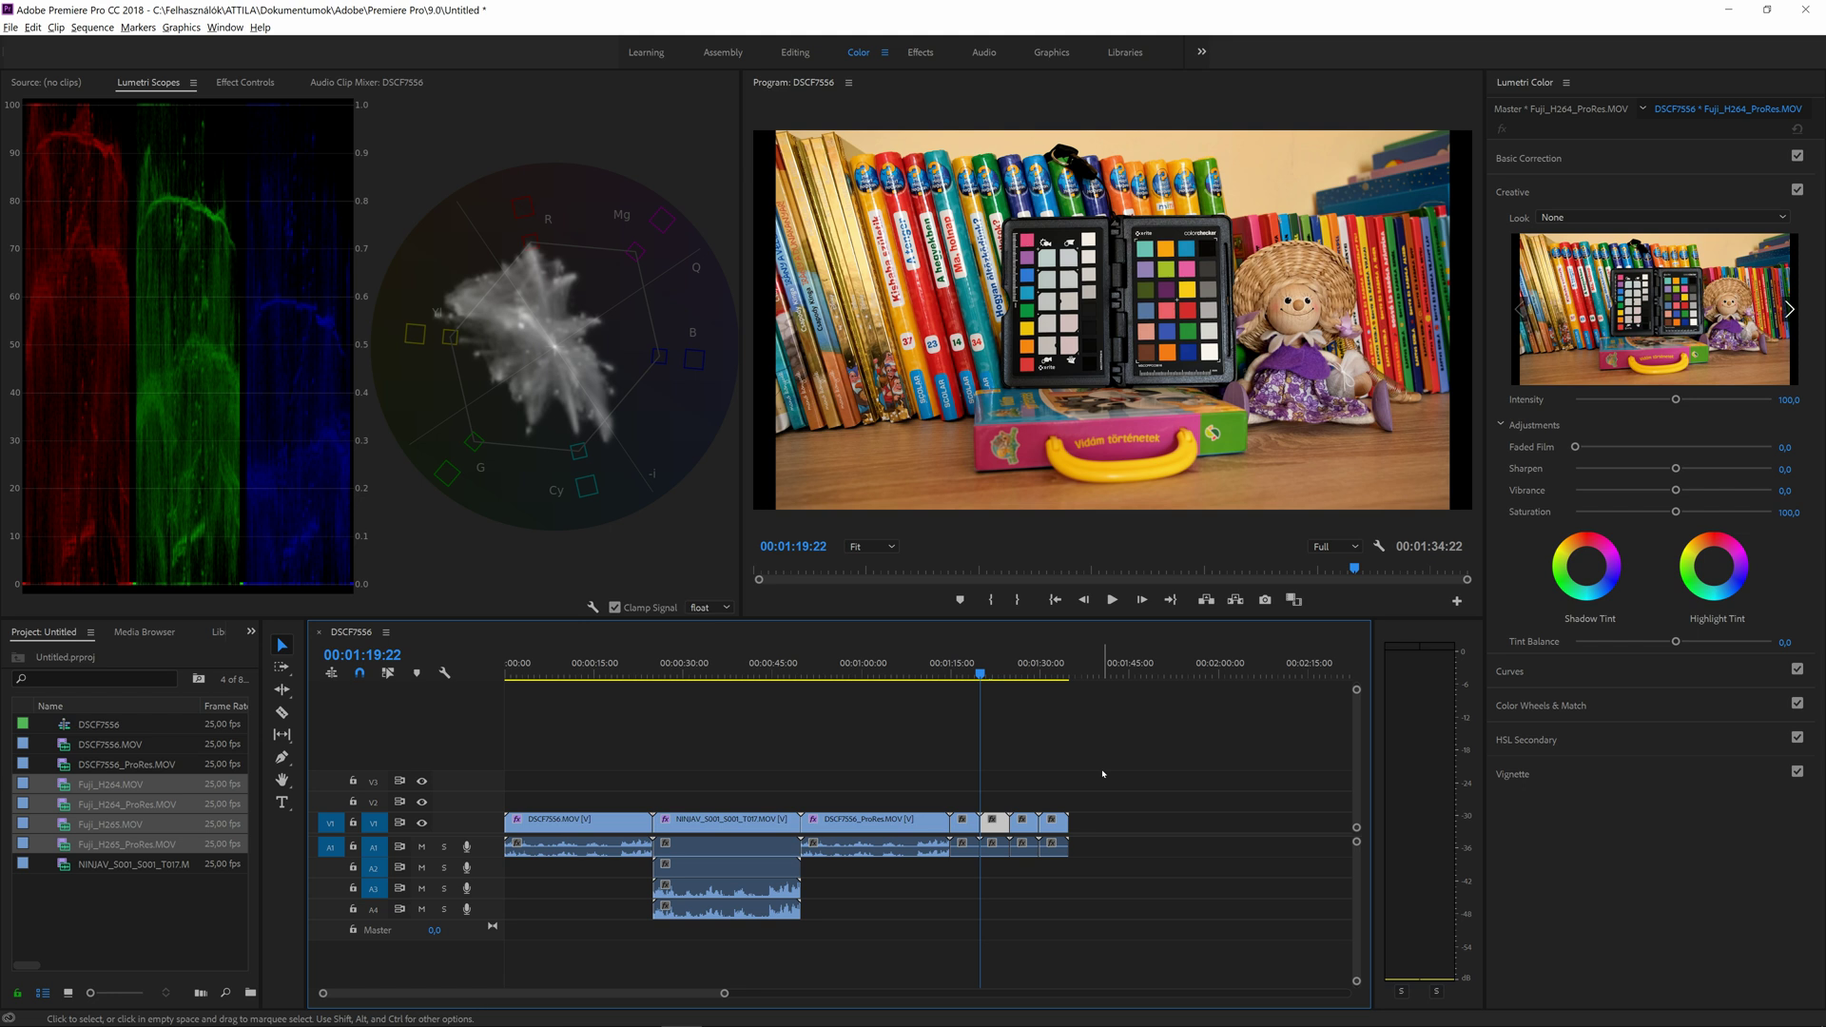
Step: Apply Full to Legal Range, 10-bit to the chart clip and return to the Color workspace
left_click(921, 53)
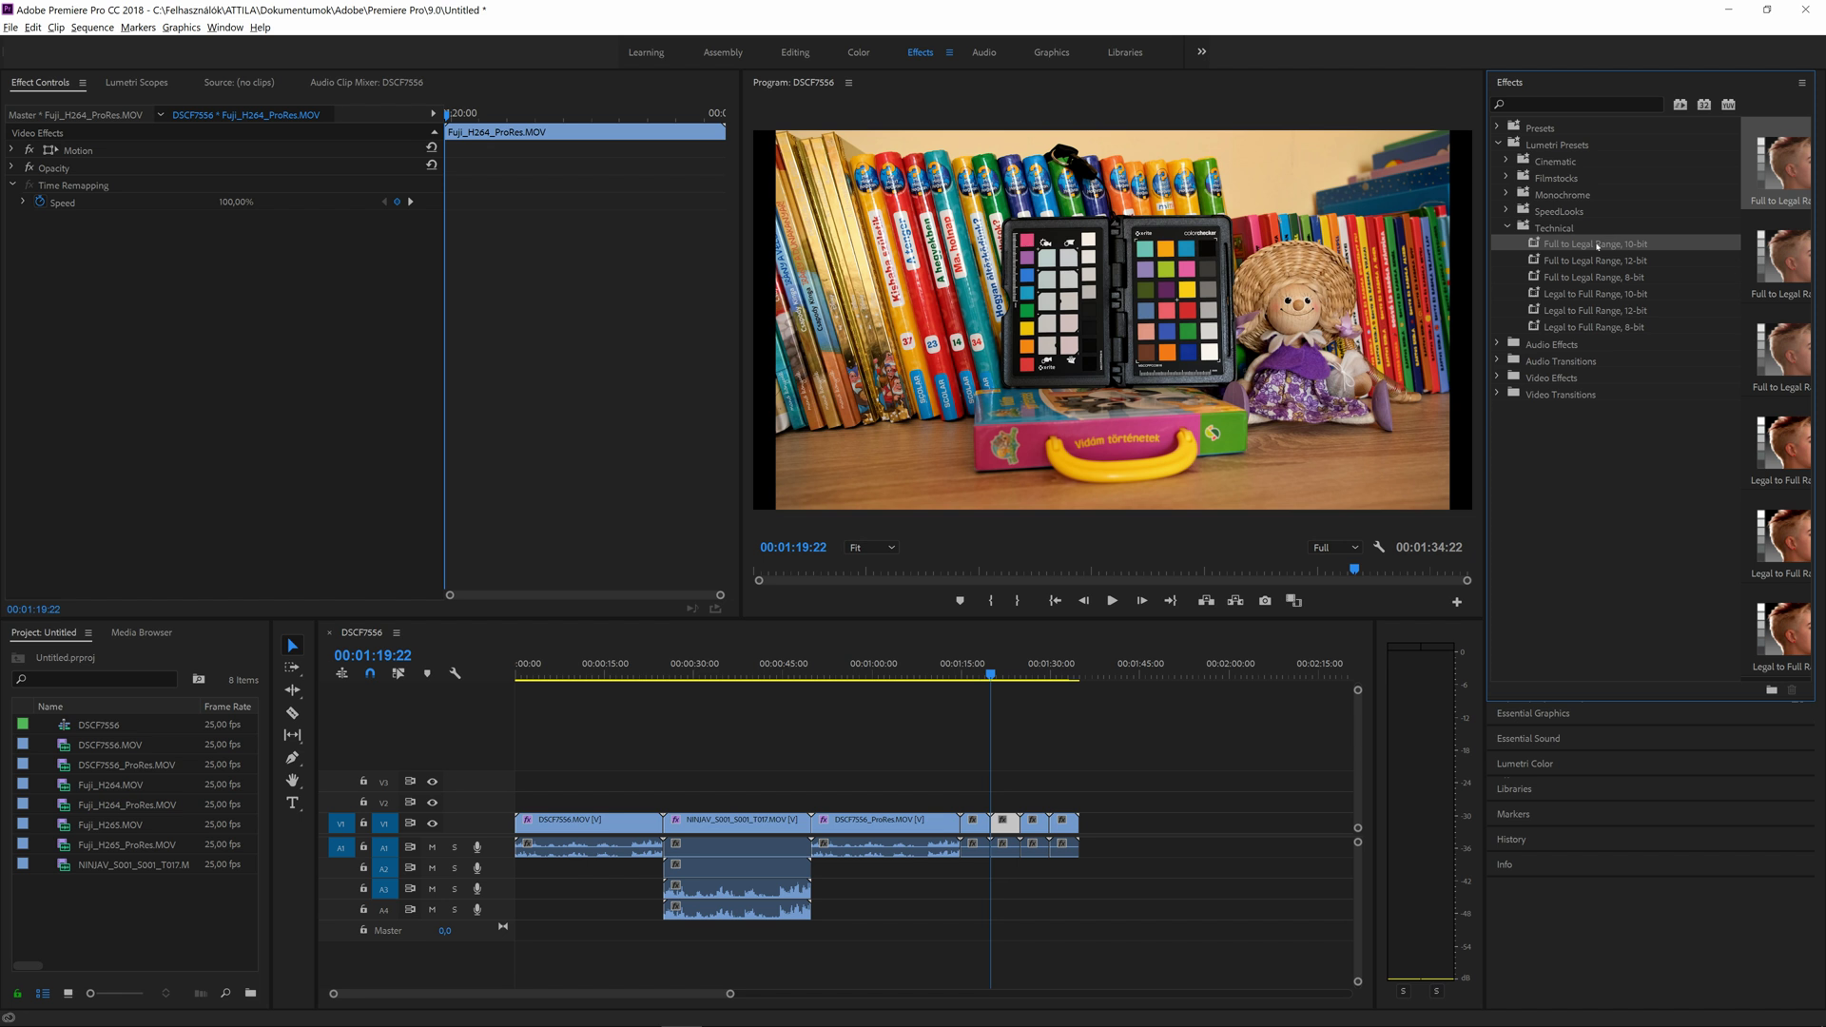
double_click(1598, 246)
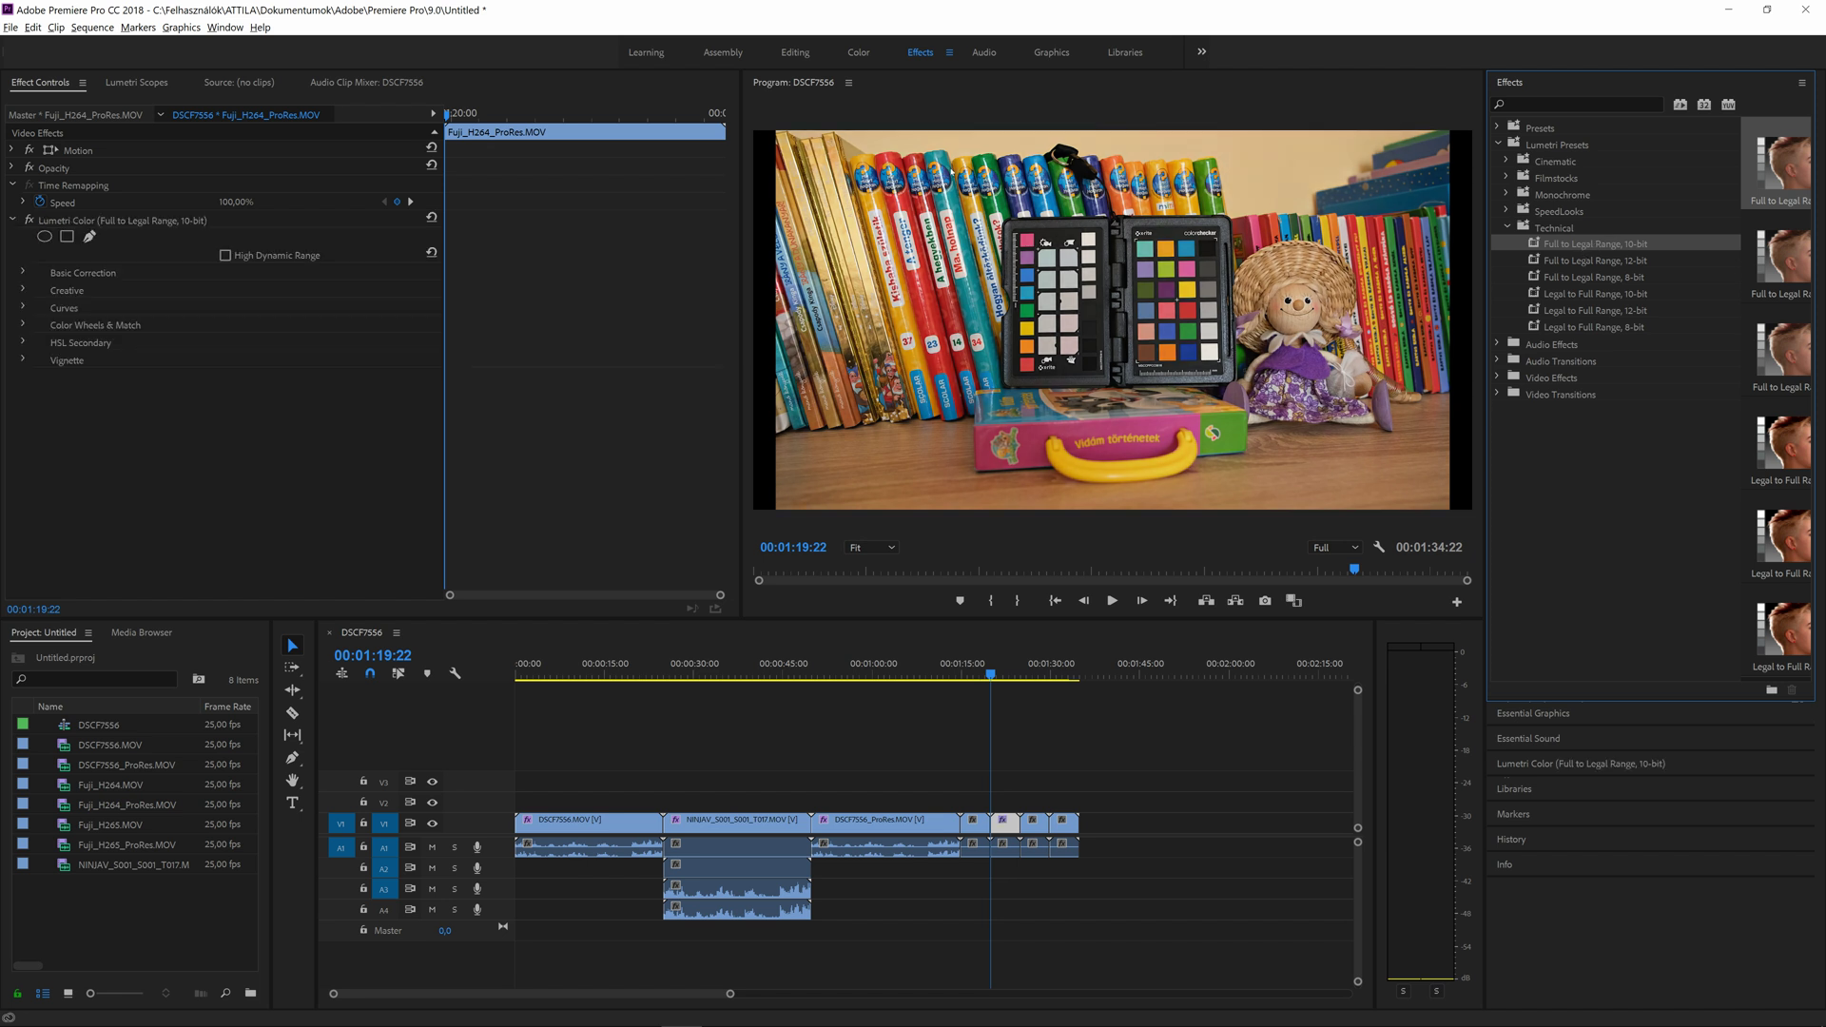
left_click(860, 55)
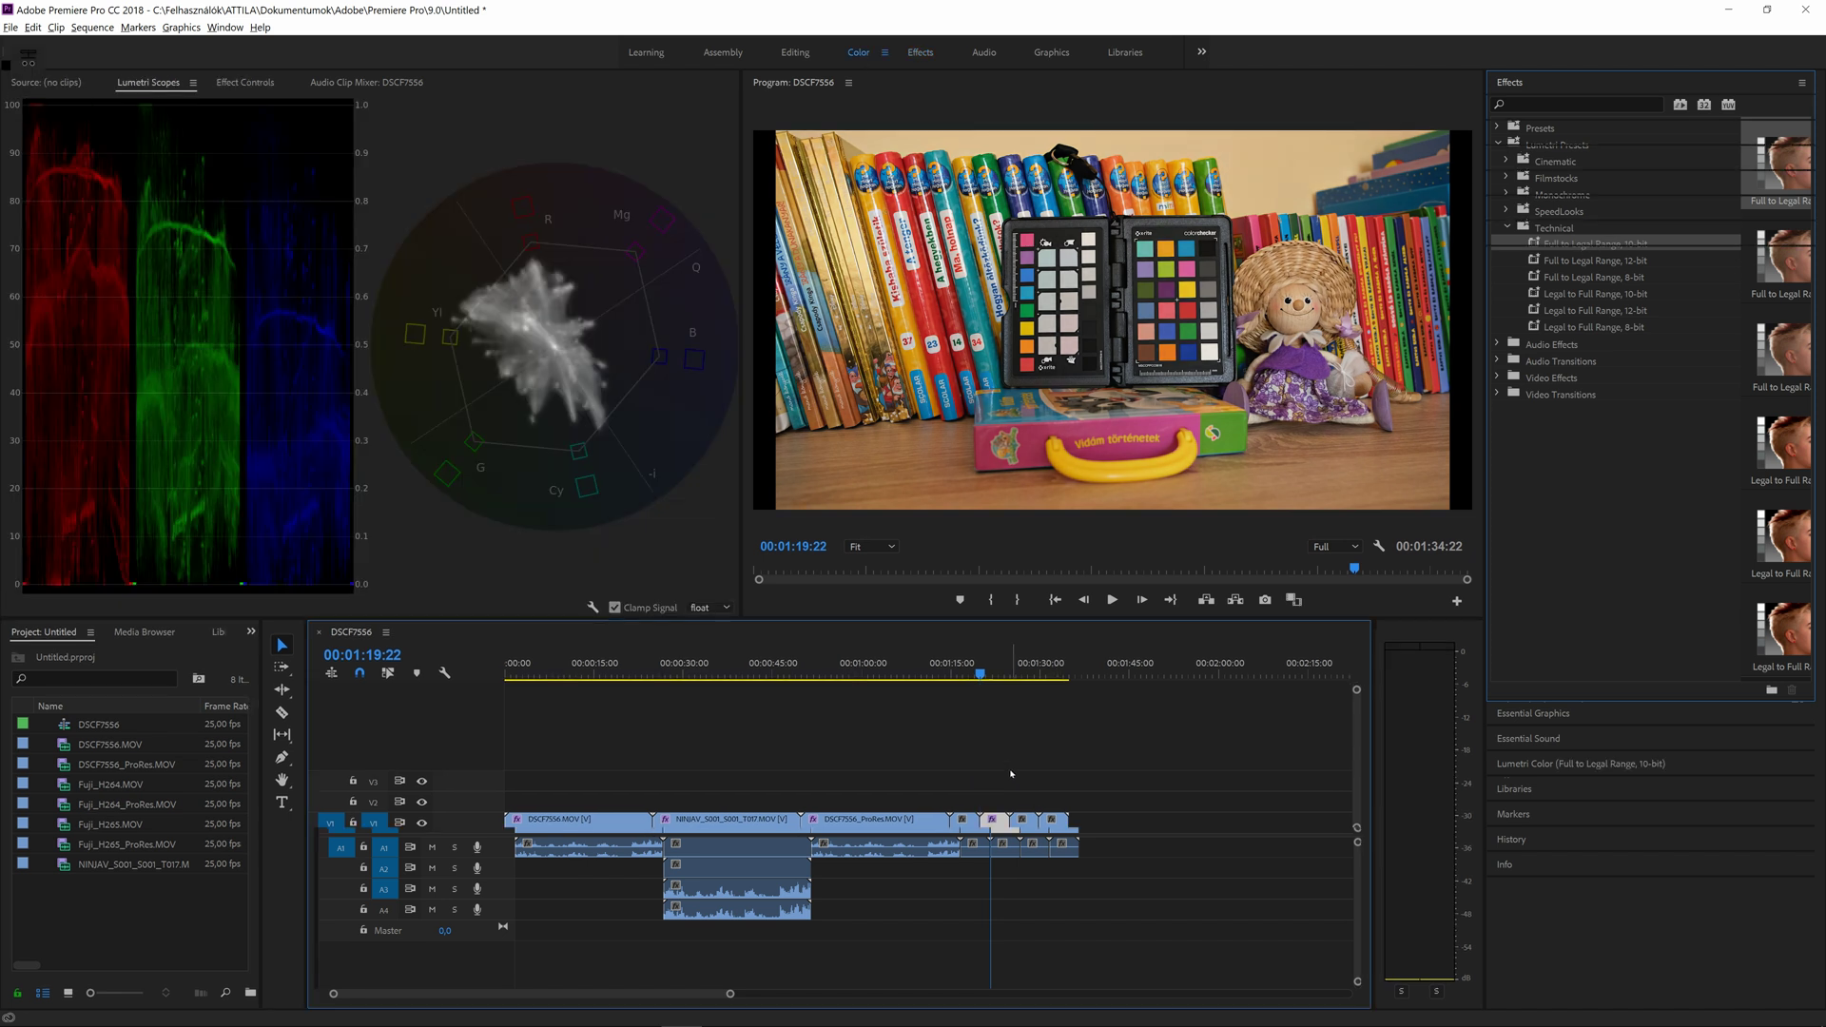
Step: Flip between Fuji_H264 and Fuji_H264_ProRes on the scopes, then step forward to Fuji_H265
key("Up")
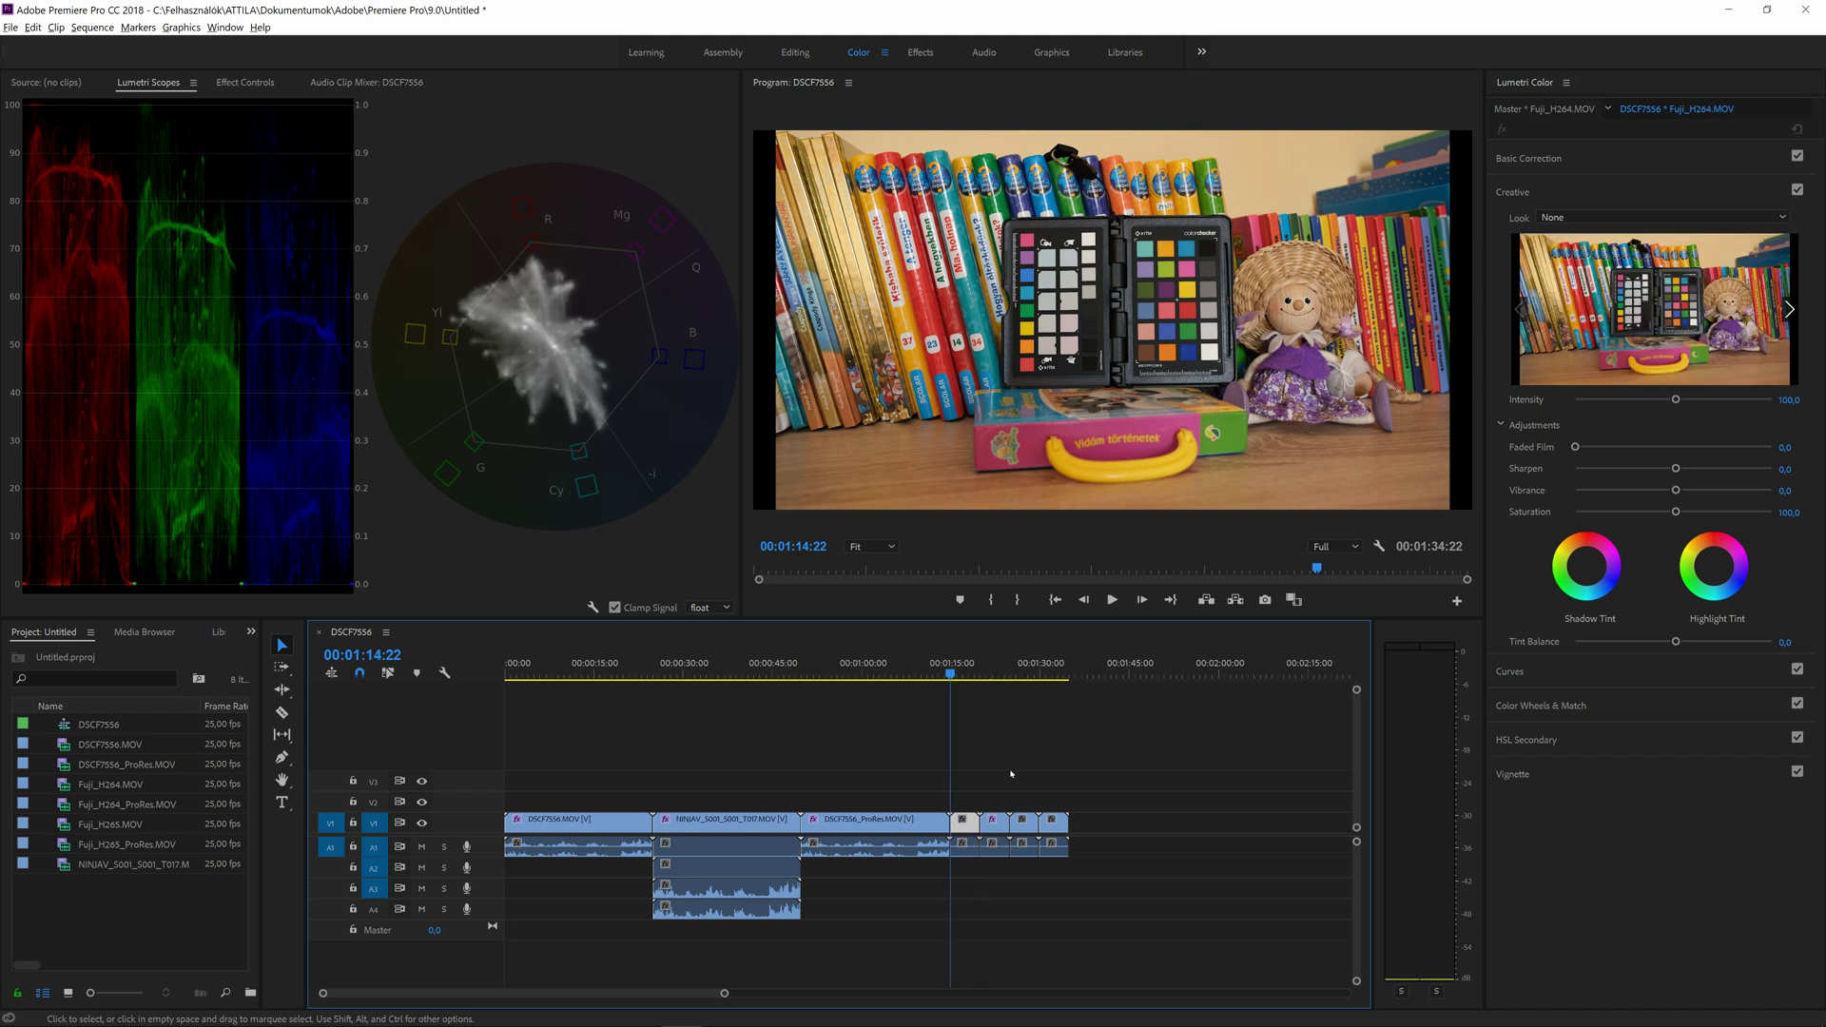
key("Down")
key("Up")
key("Down")
key("Up")
key("Down")
key("Up")
key("Down")
key("Up")
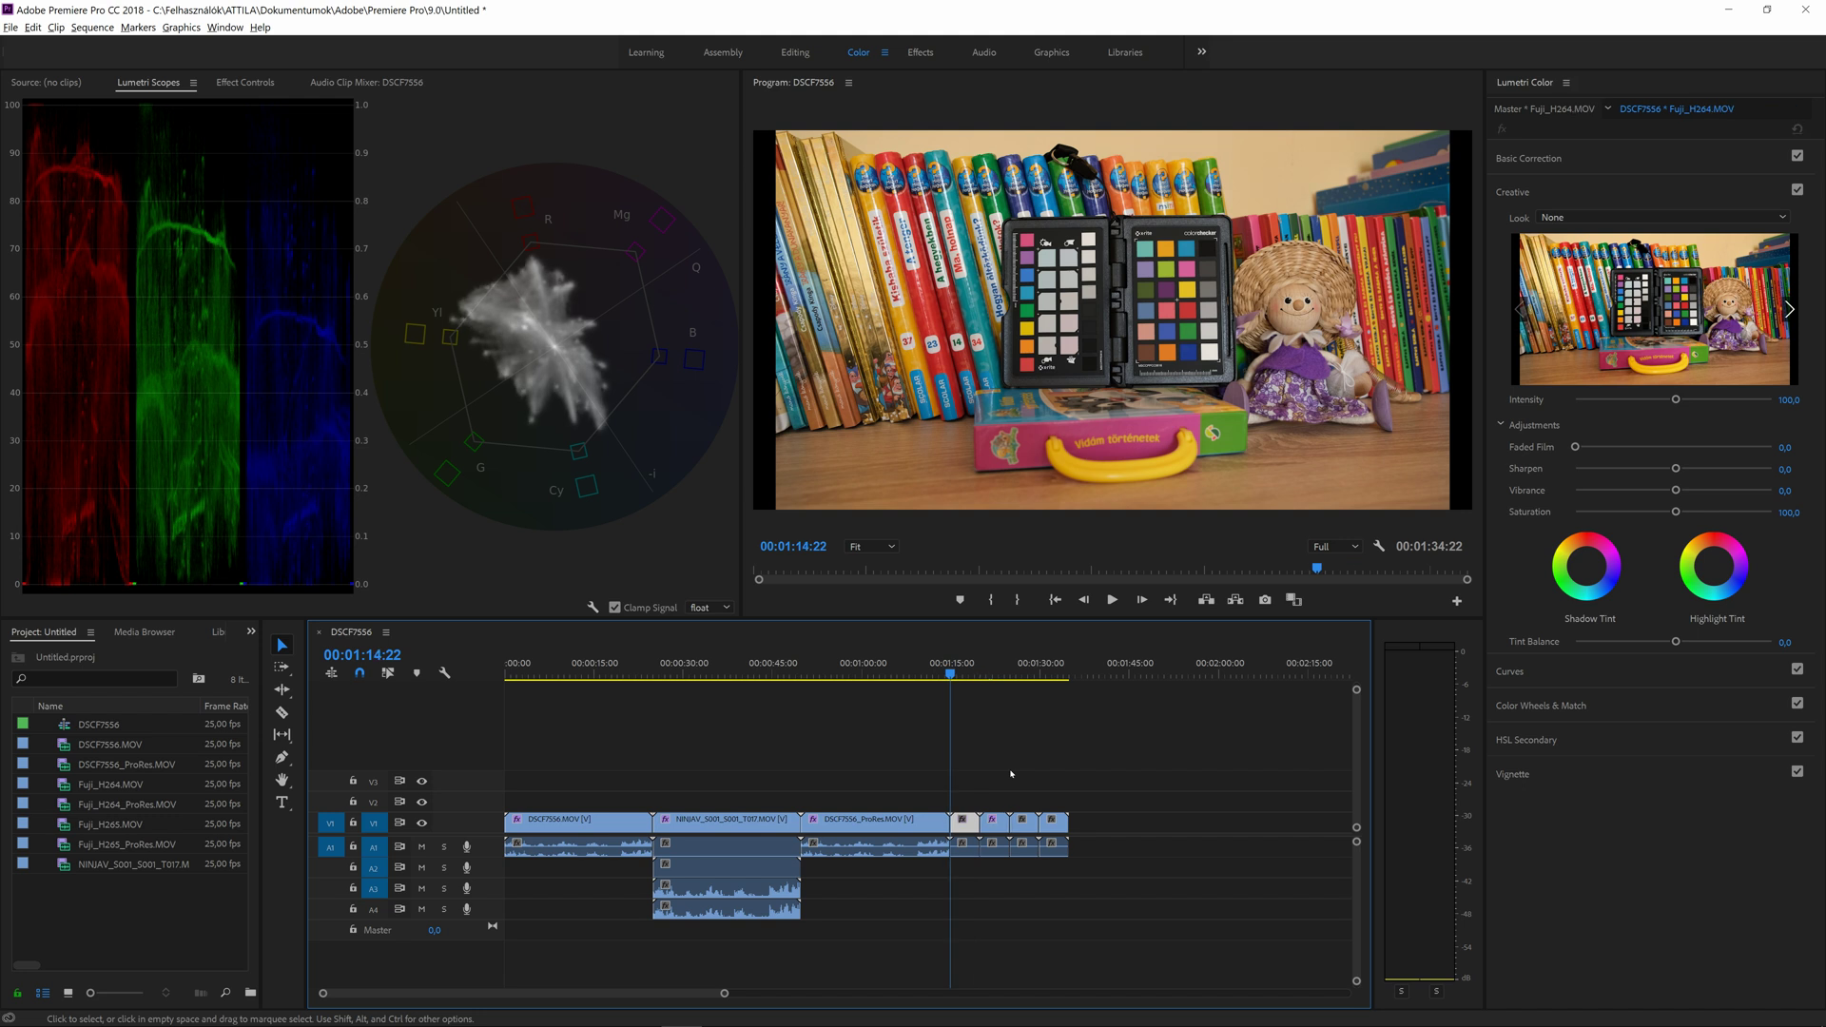
key("Down")
key("Up")
key("Down")
key("Up")
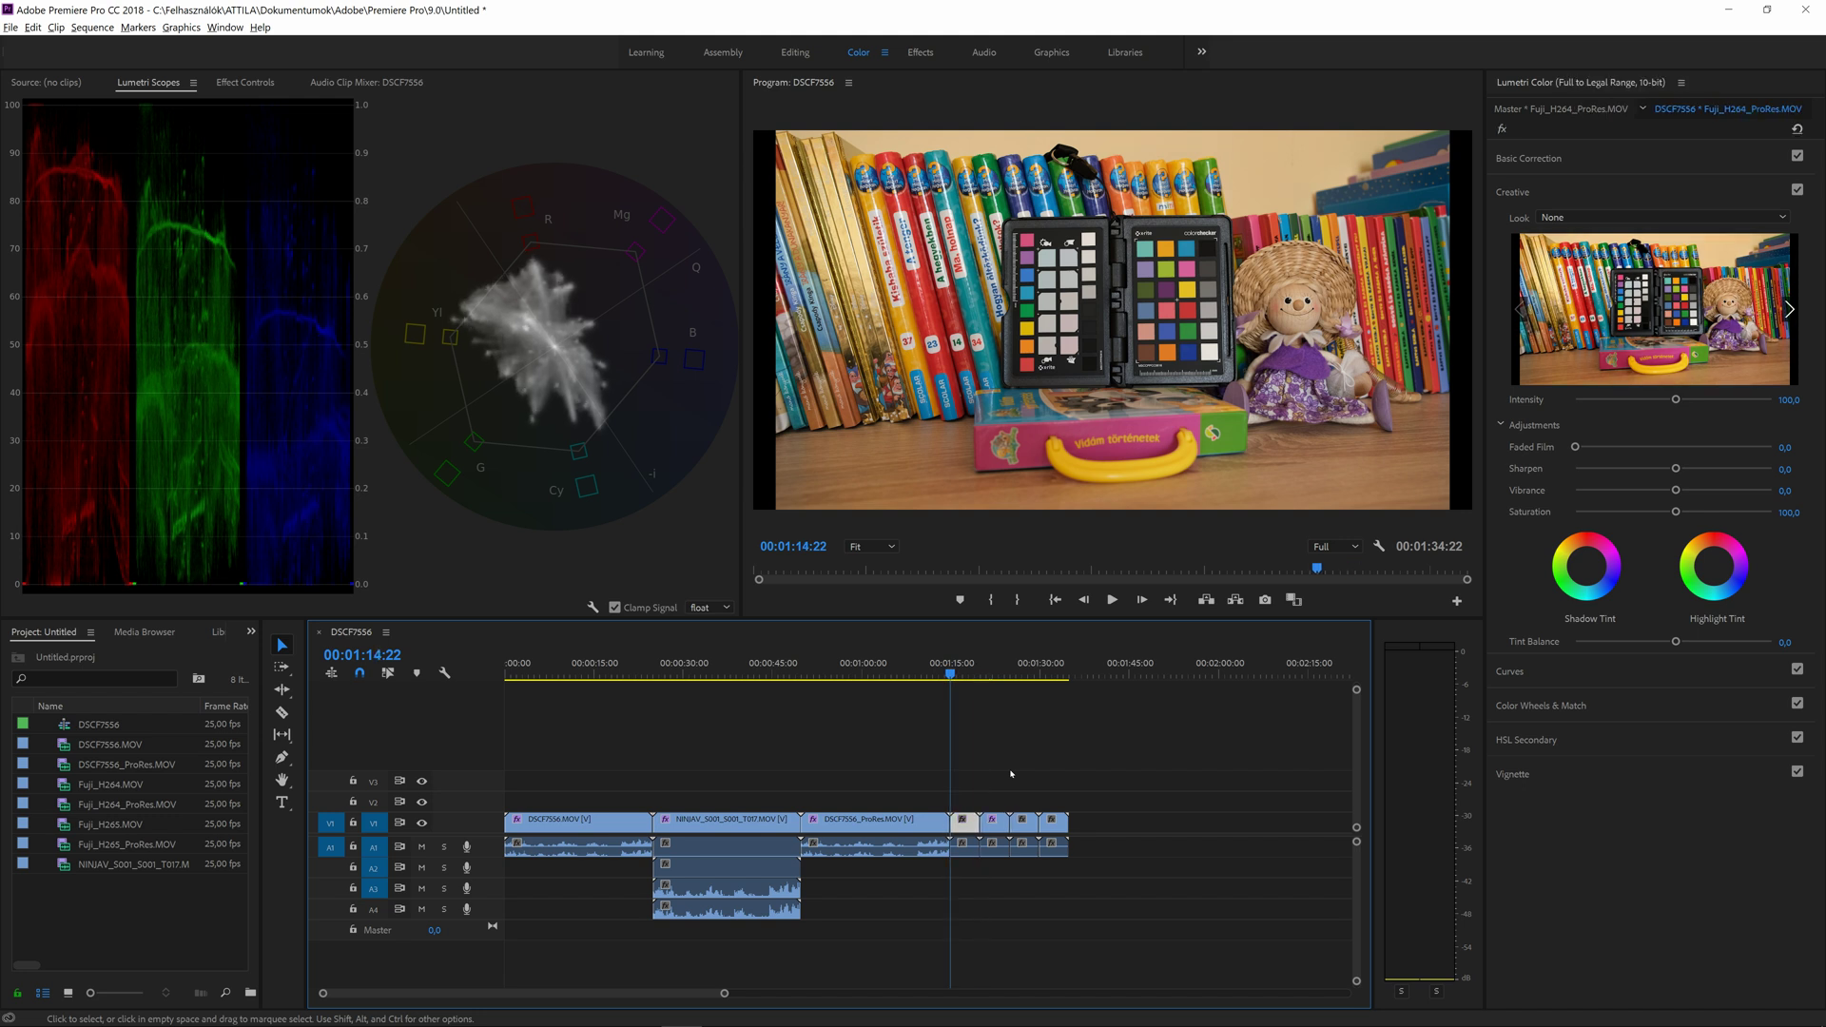
key("Down")
key("Up")
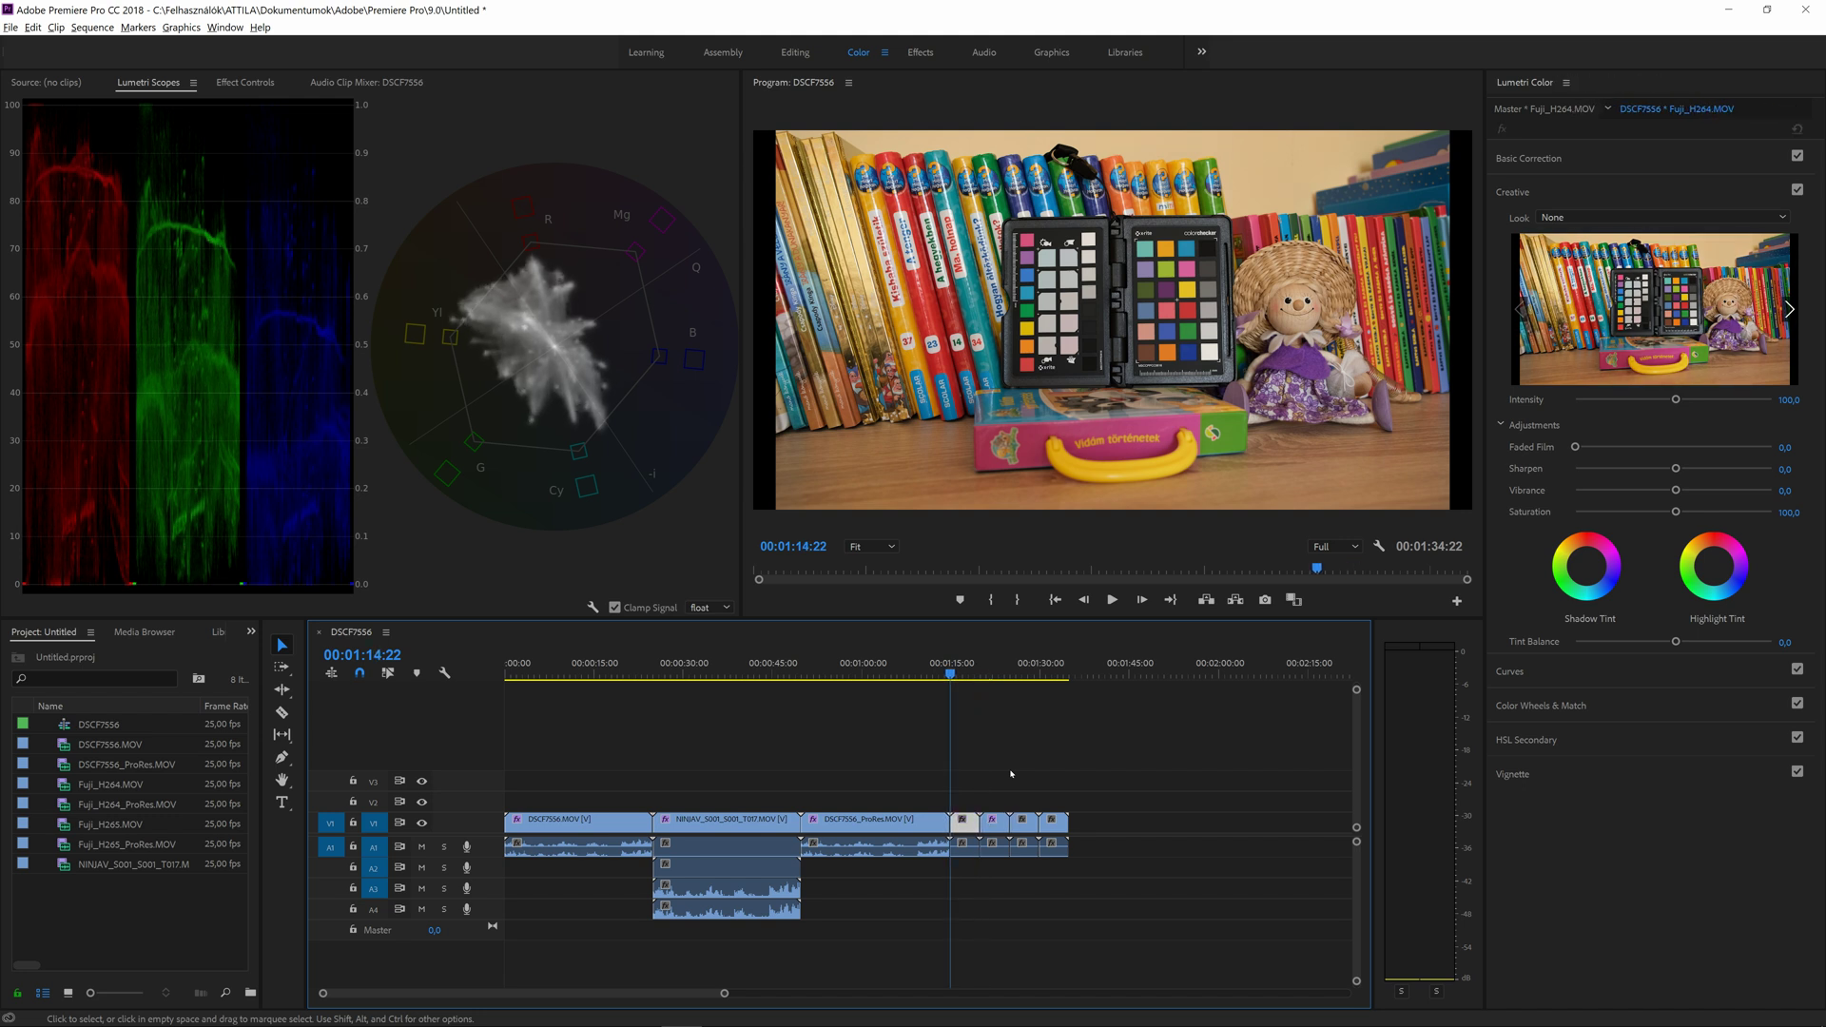
key("Down")
key("Up")
key("Down")
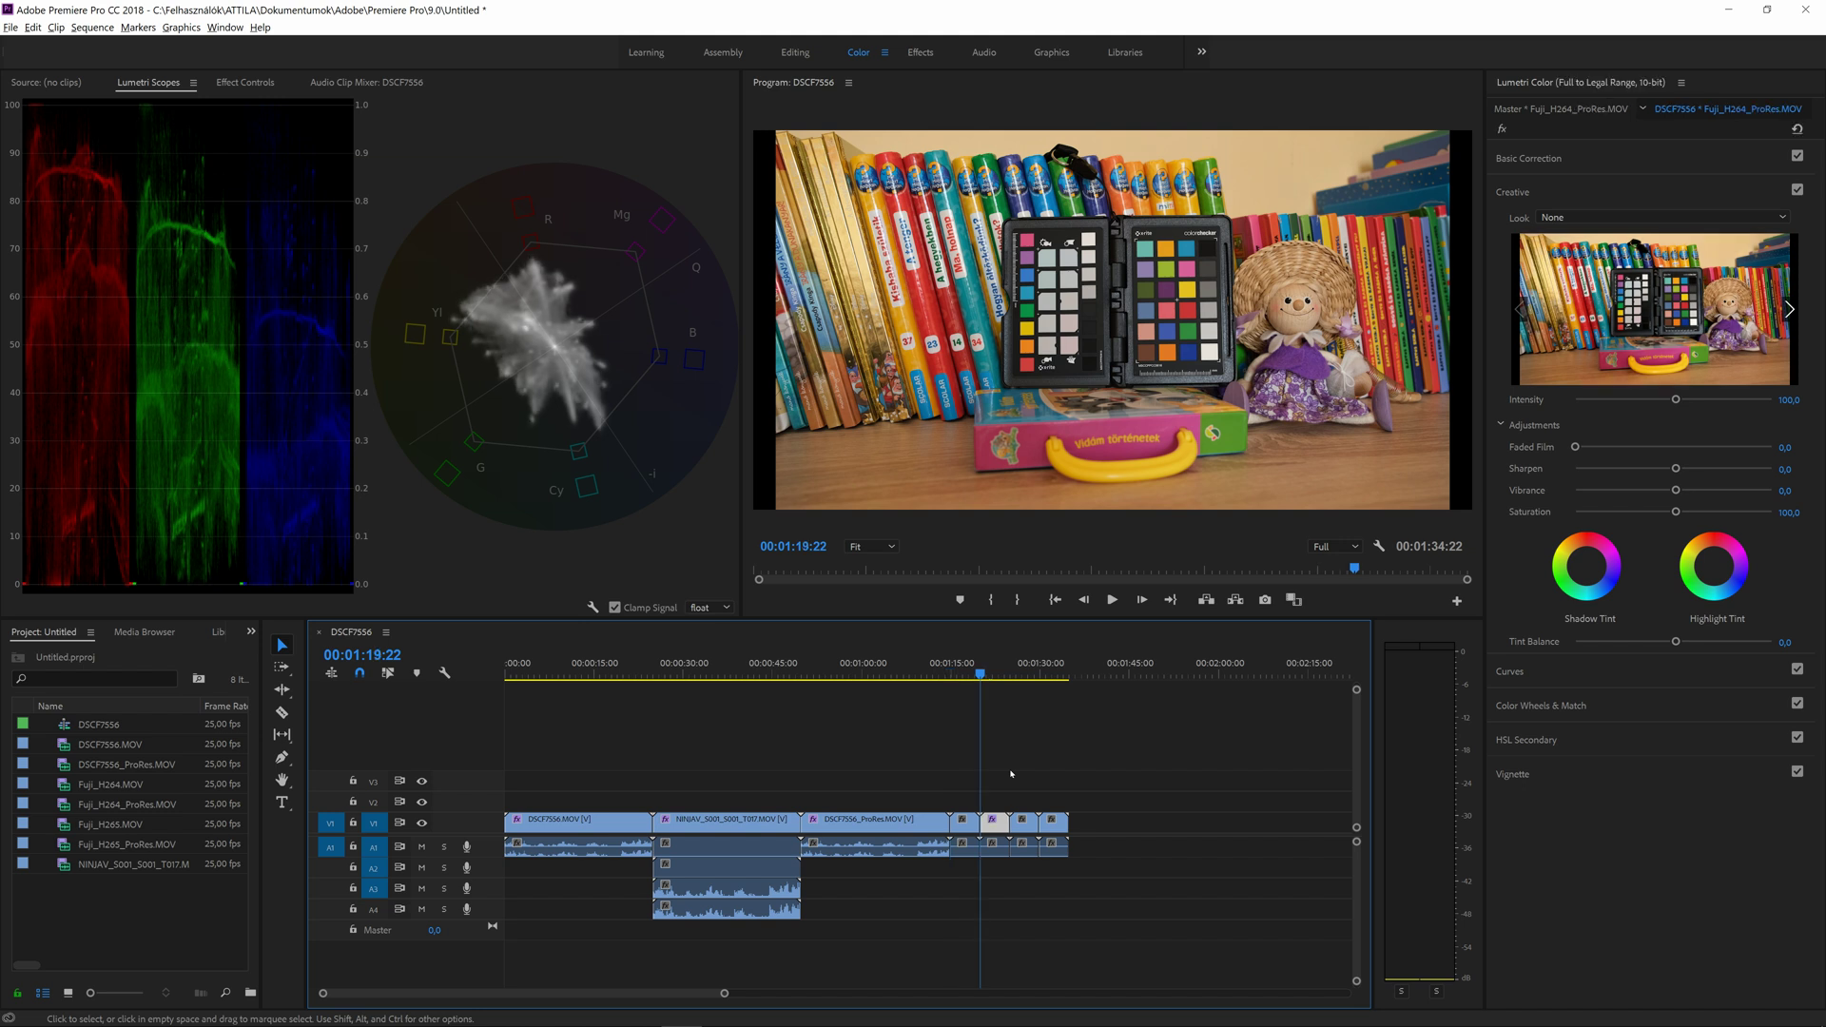
key("Down")
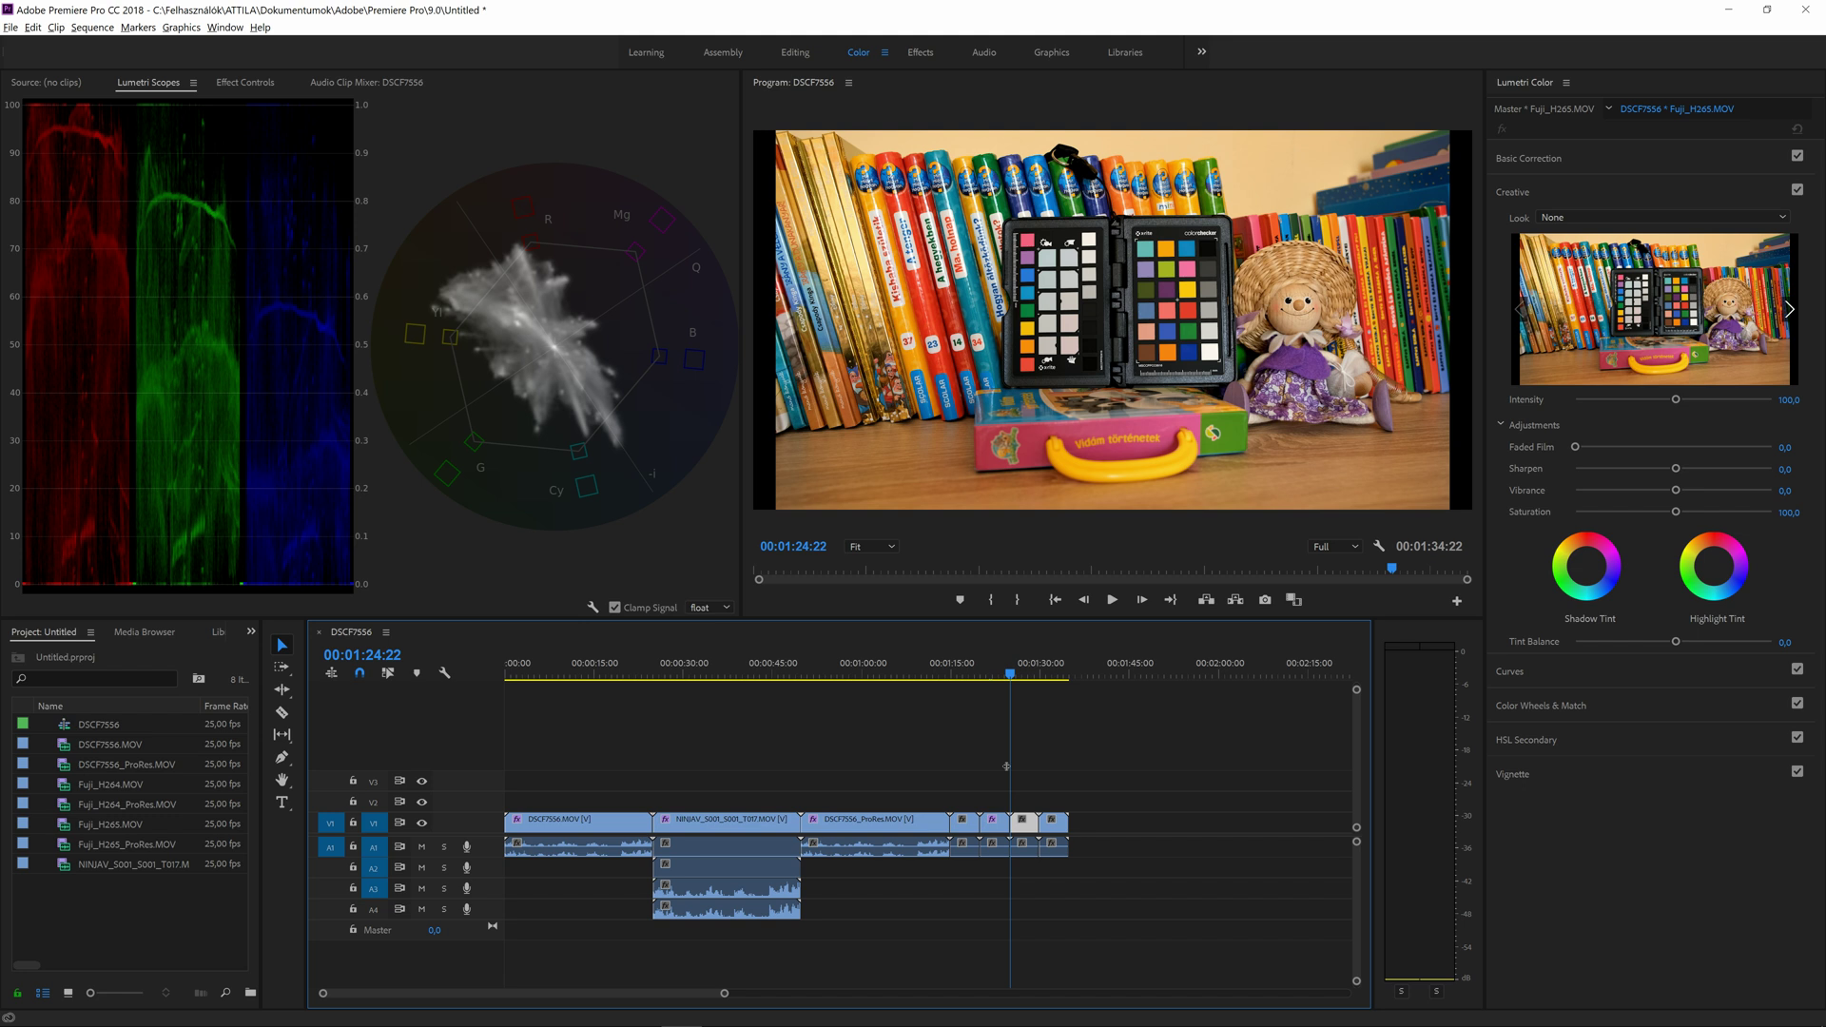
Step: Apply Full to Legal Range, 10-bit to Fuji_H265.MOV and Fuji_H265_ProRes.MOV
scroll(1006, 766, "down", 2)
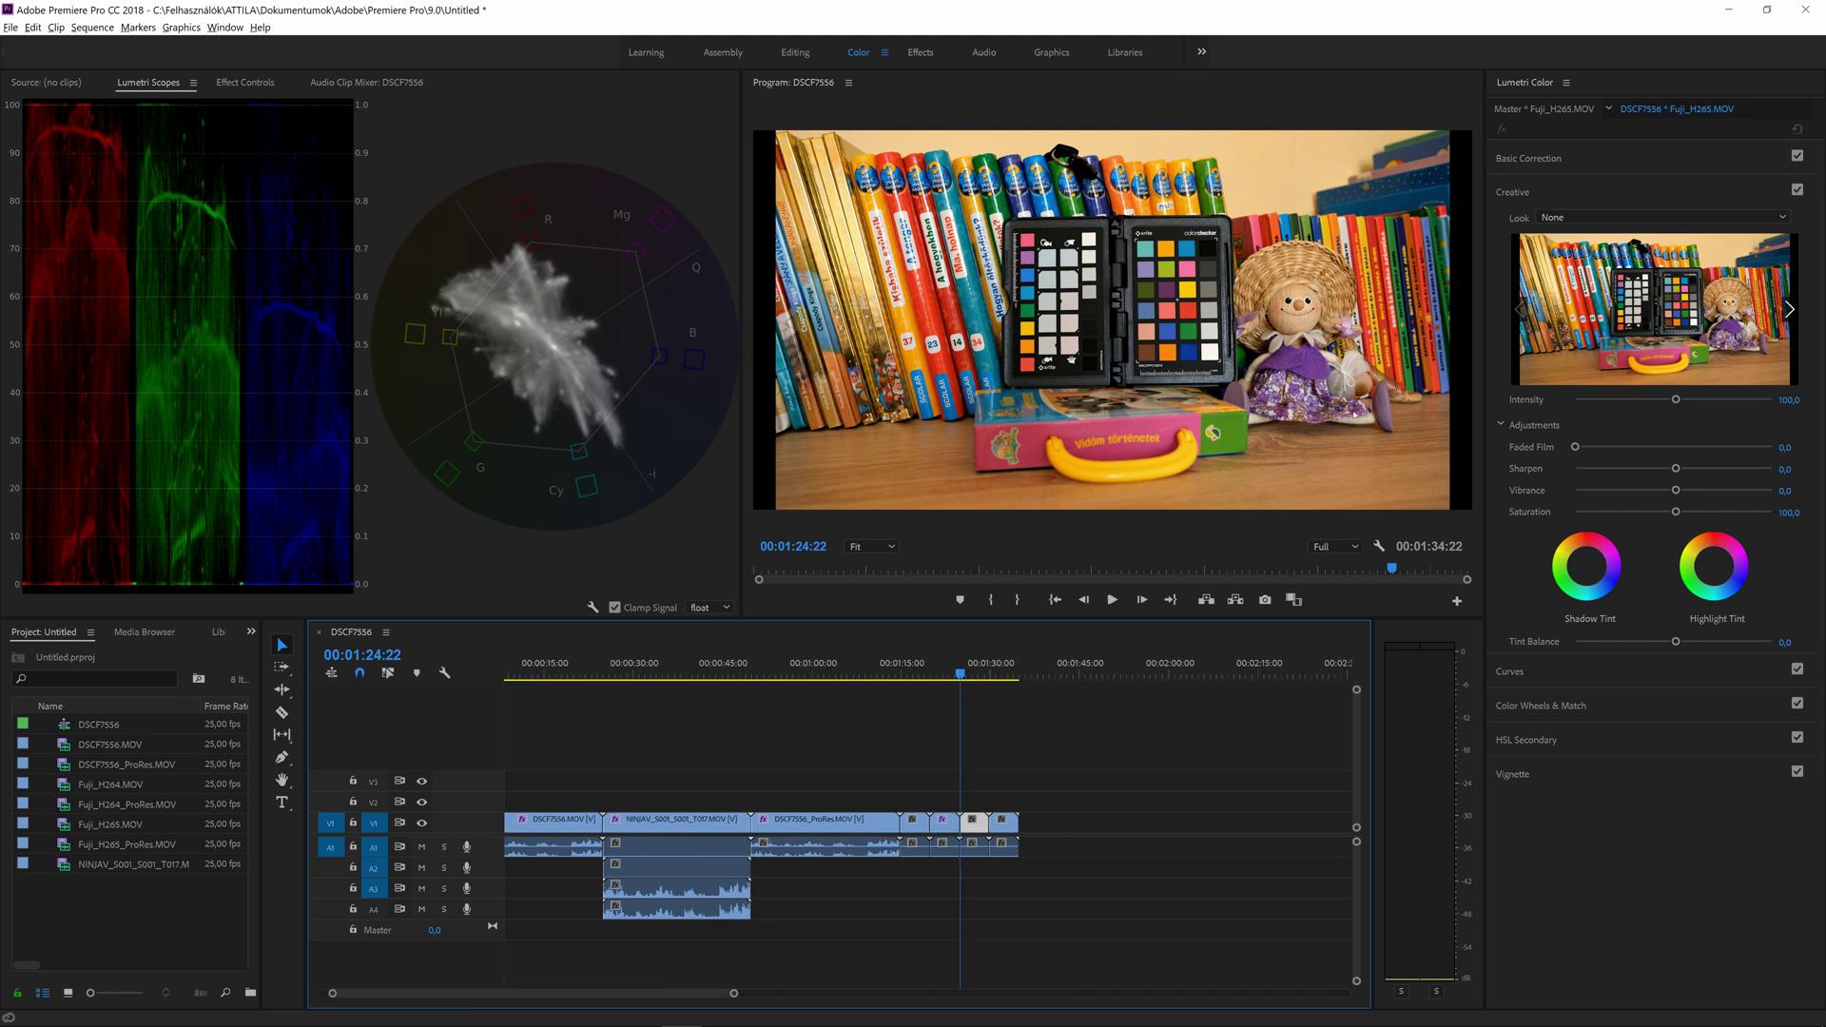
left_click(920, 53)
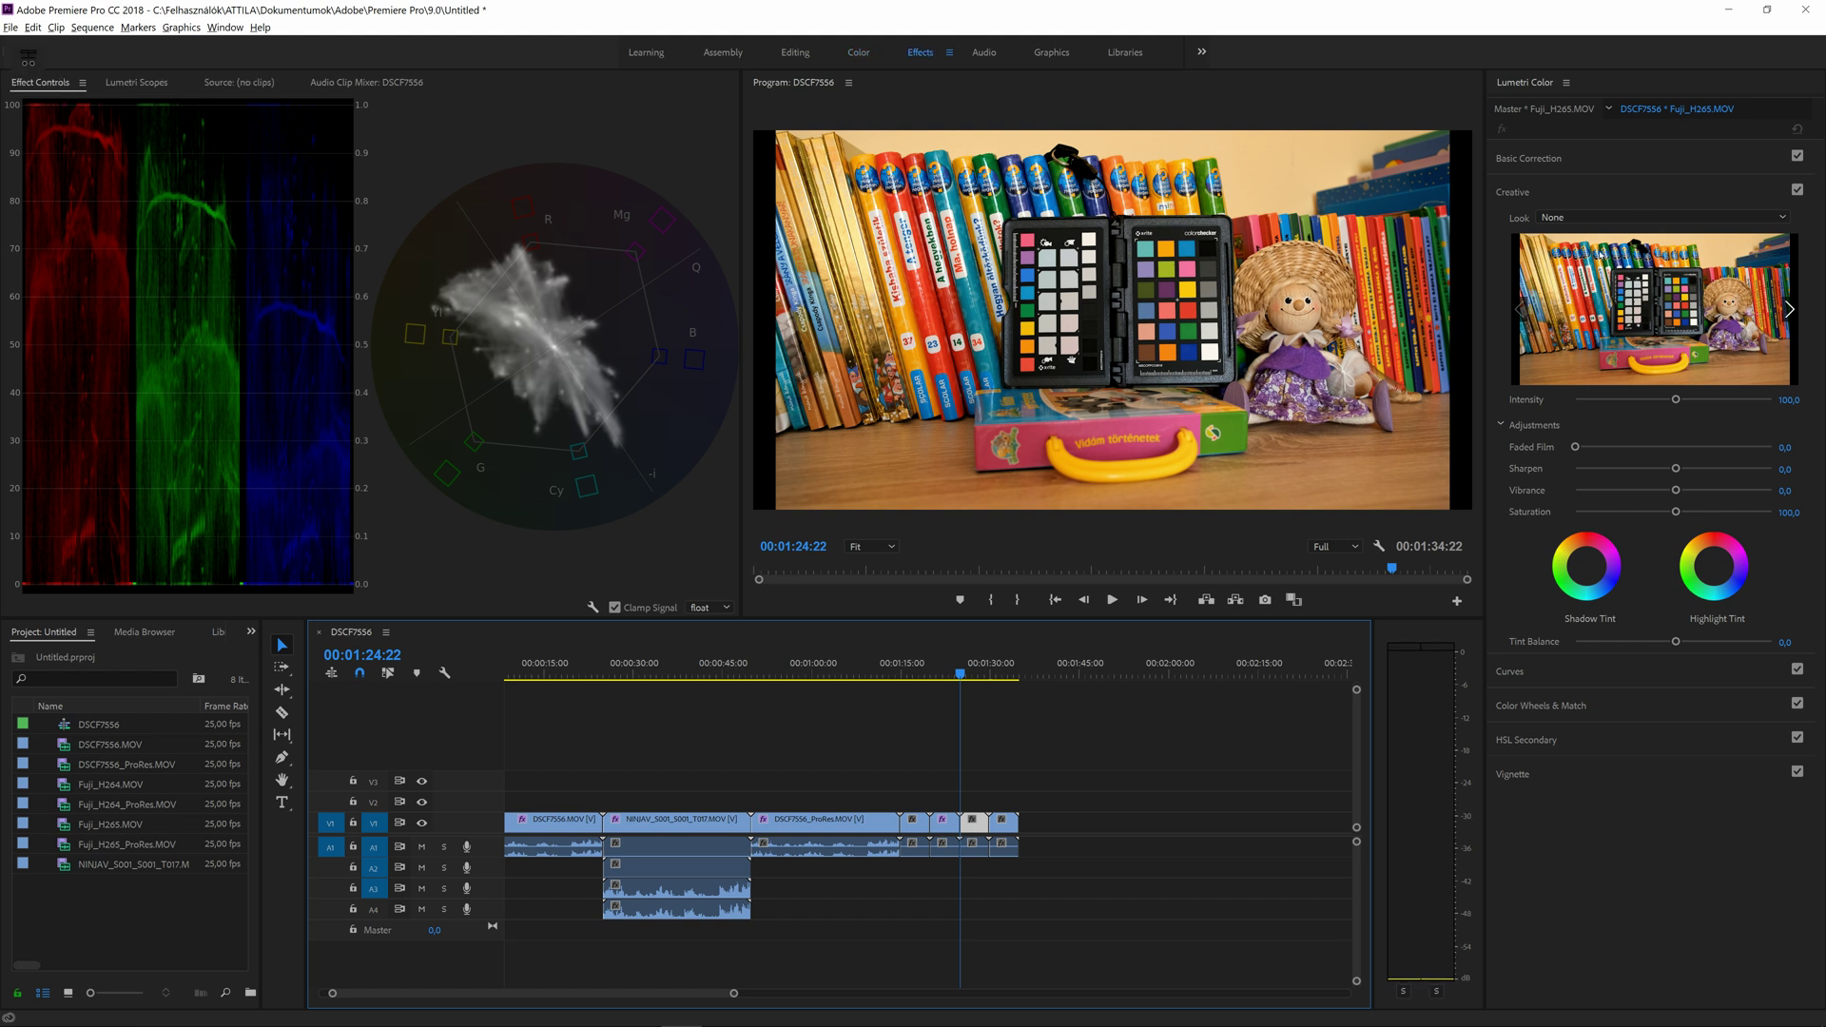
left_click_drag(1586, 245, 989, 820)
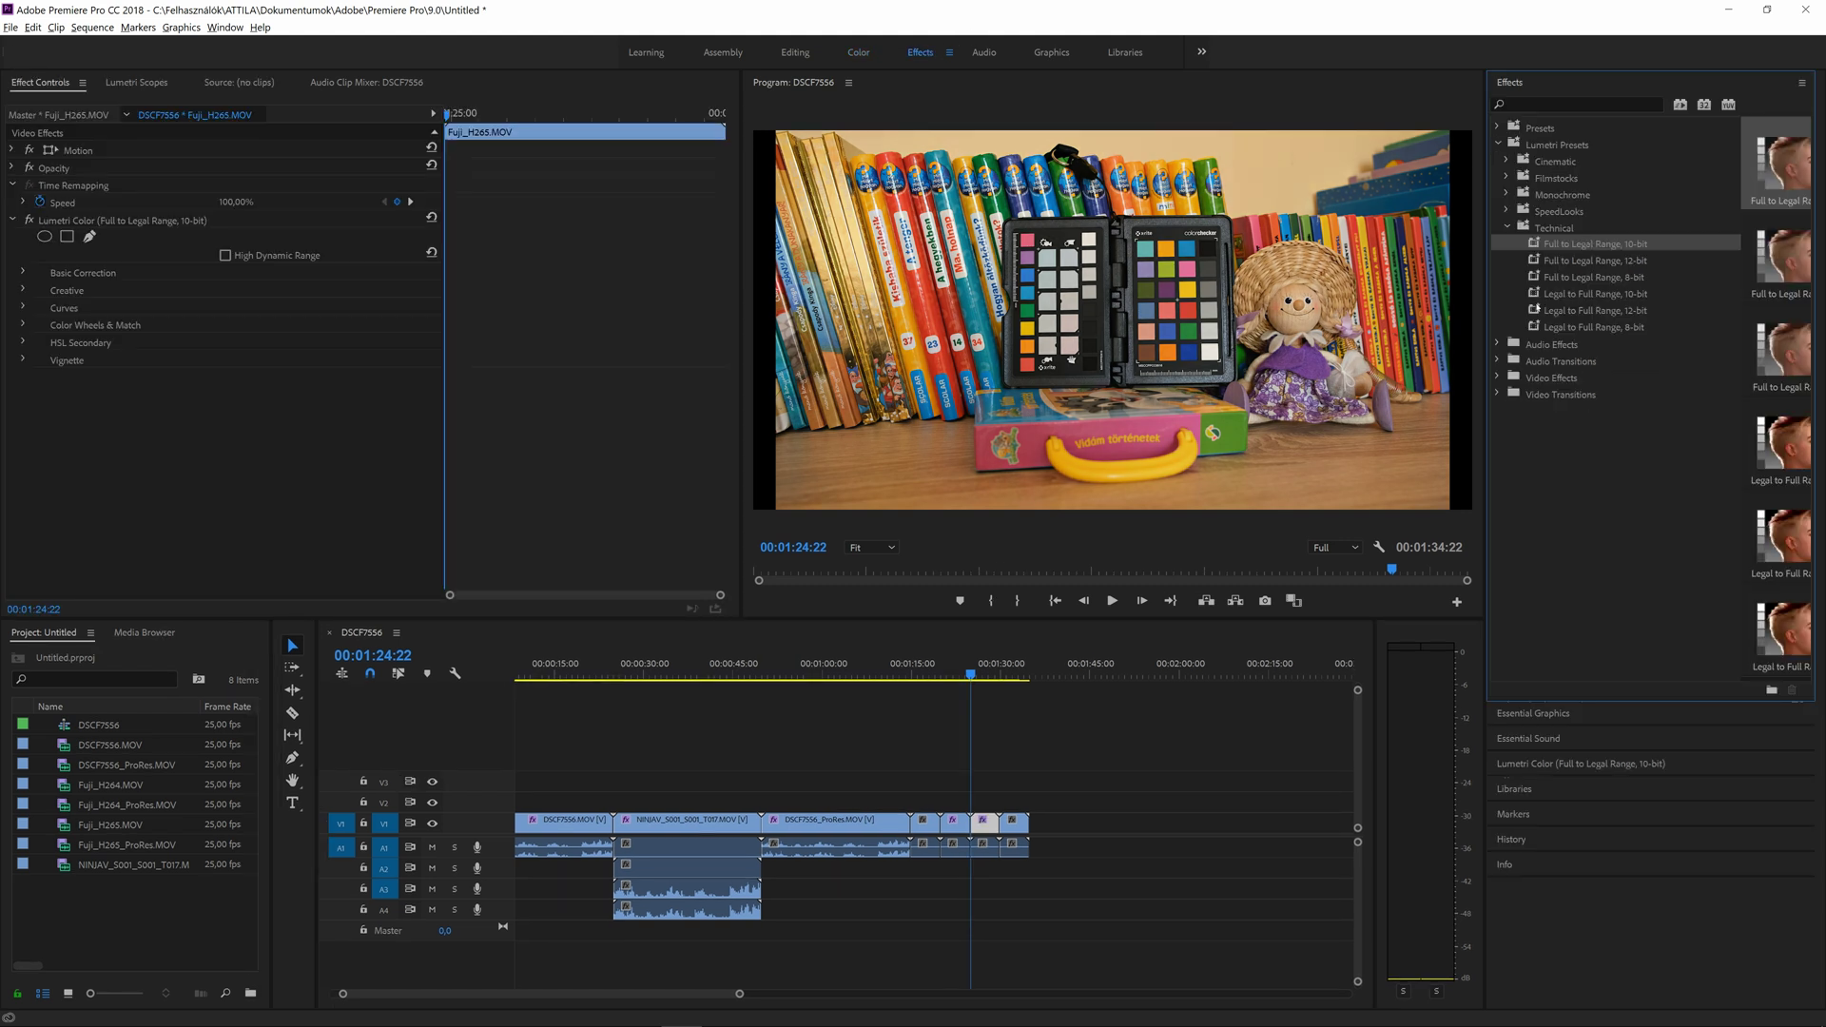
left_click(1011, 824)
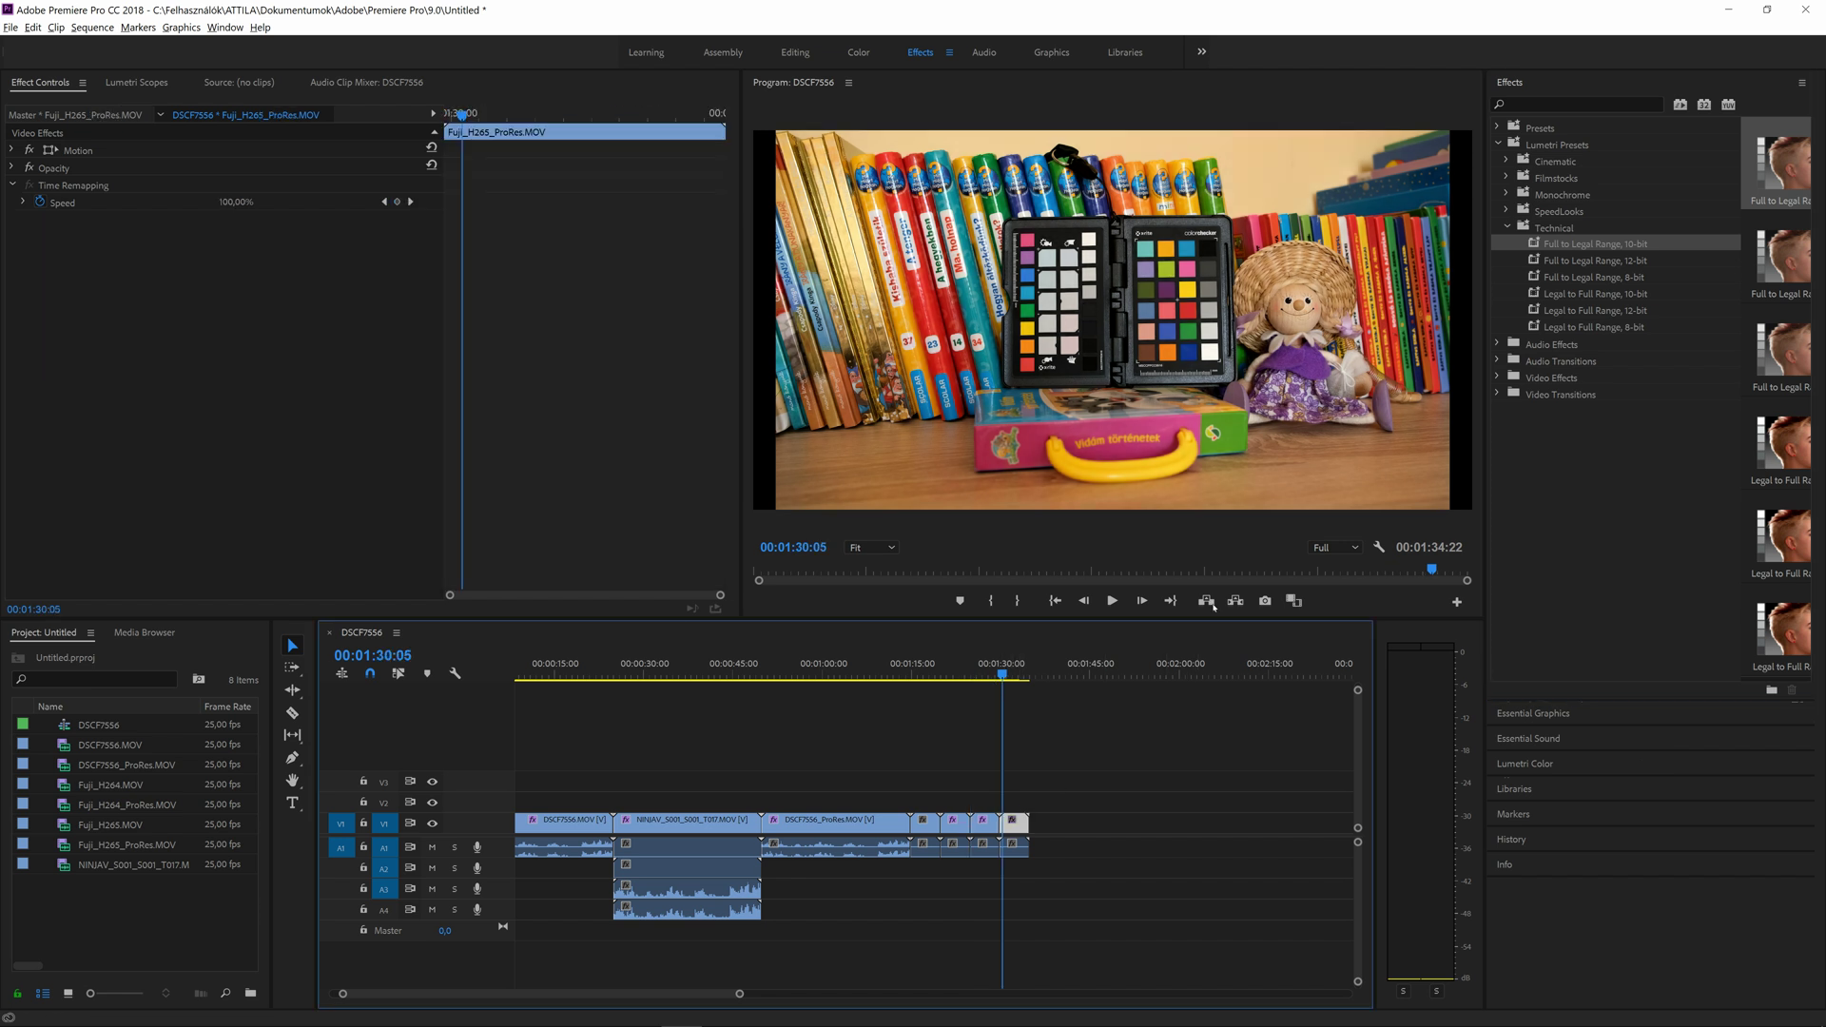
double_click(1591, 245)
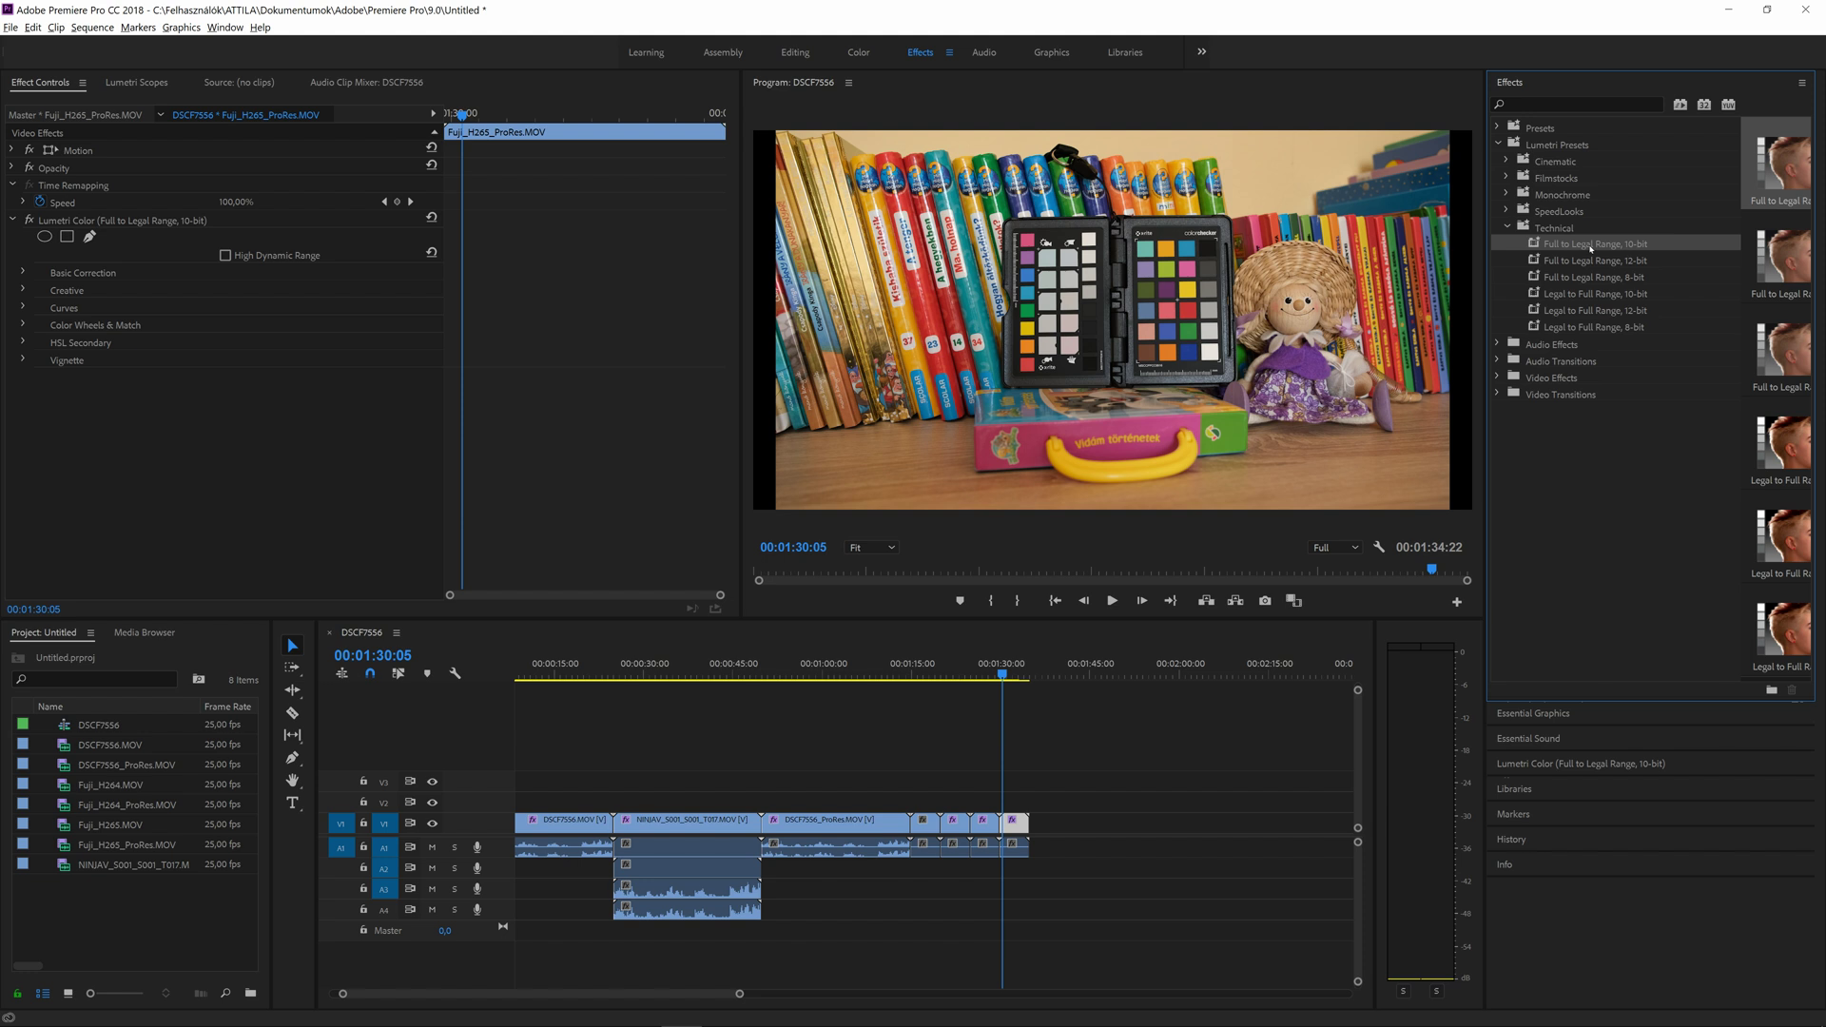
Step: Back in the Color workspace, compare Fuji_H265 with Fuji_H265_ProRes, ending on Fuji_H265
left_click(972, 675)
left_click(855, 53)
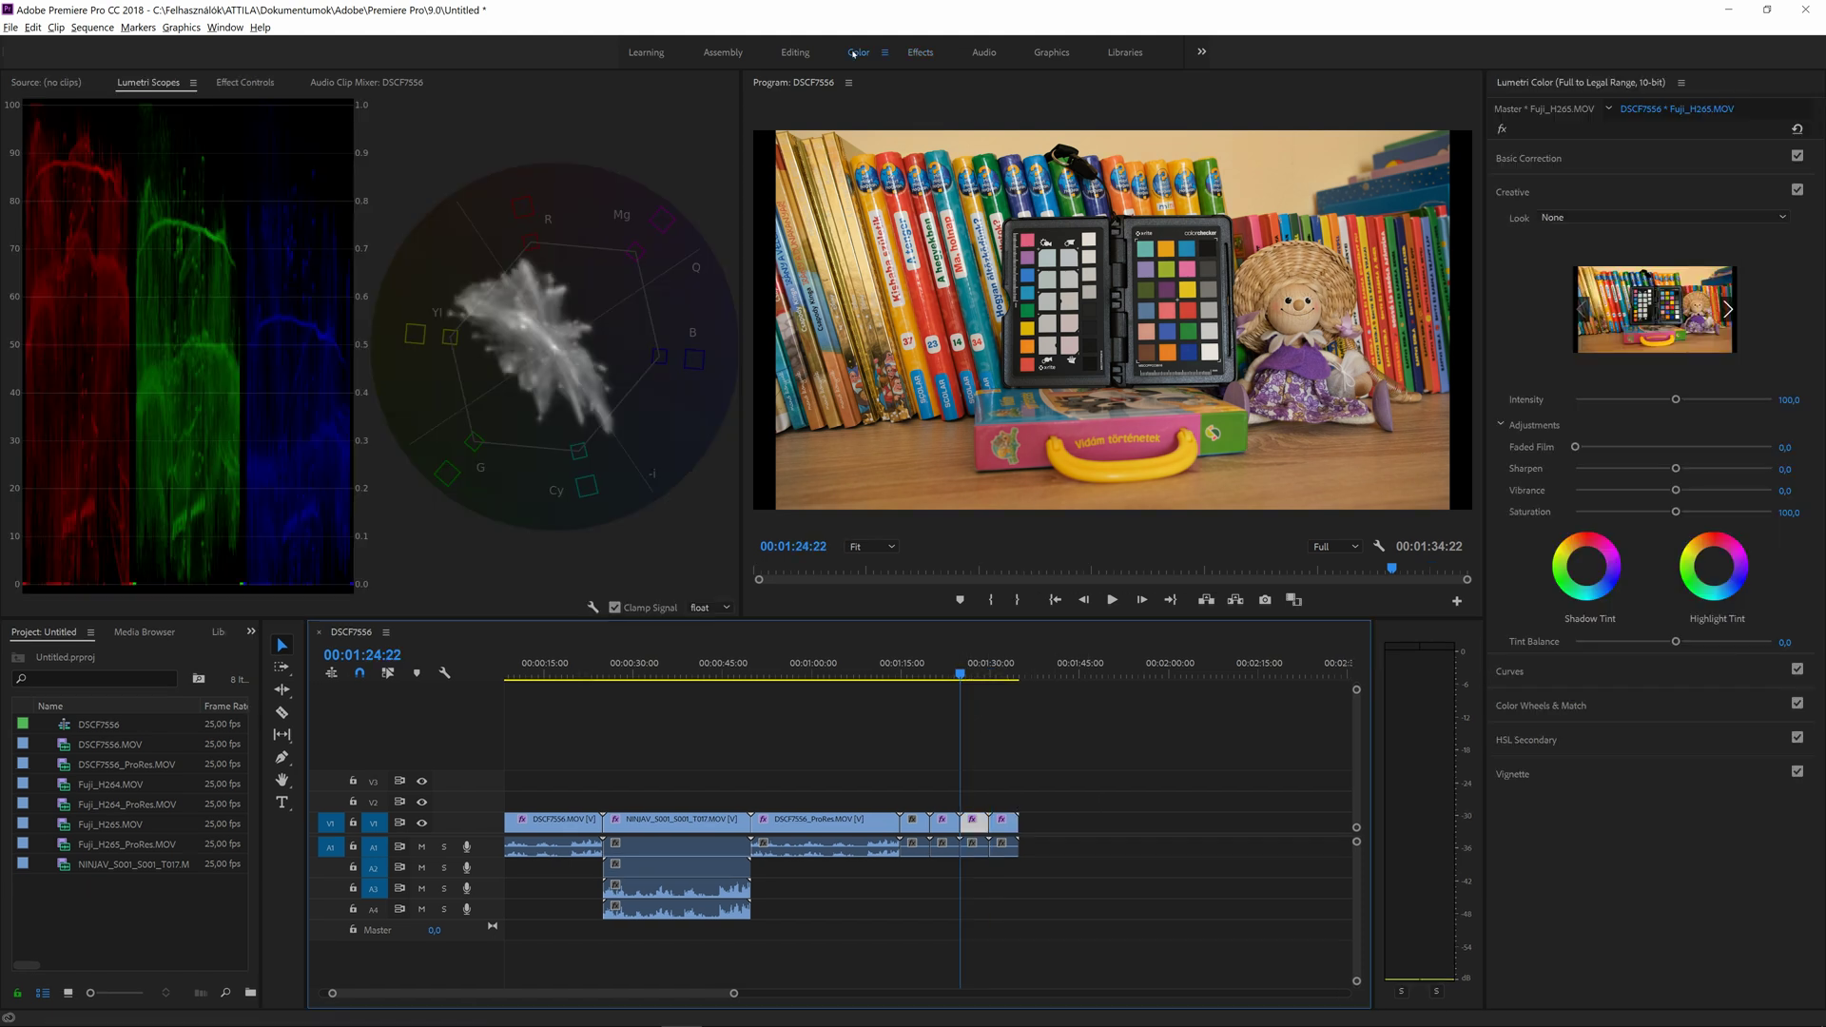
key("Down")
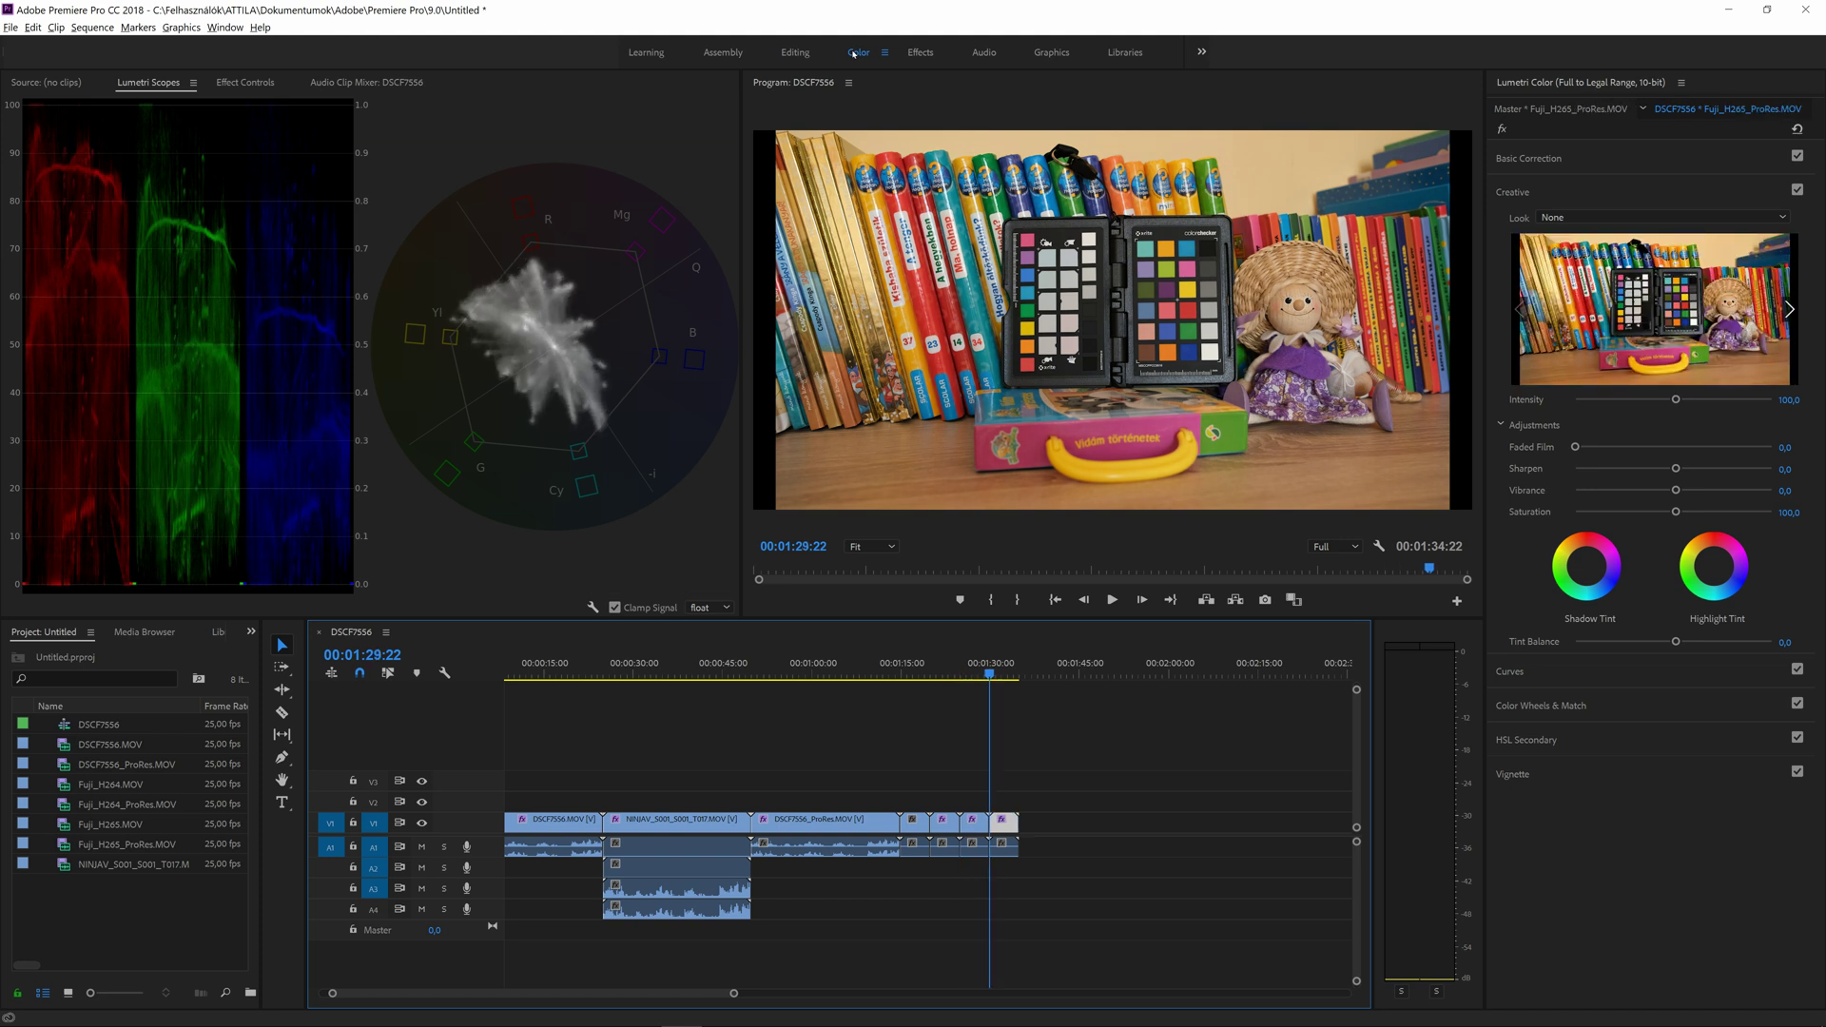
key("Up")
key("Down")
key("Up")
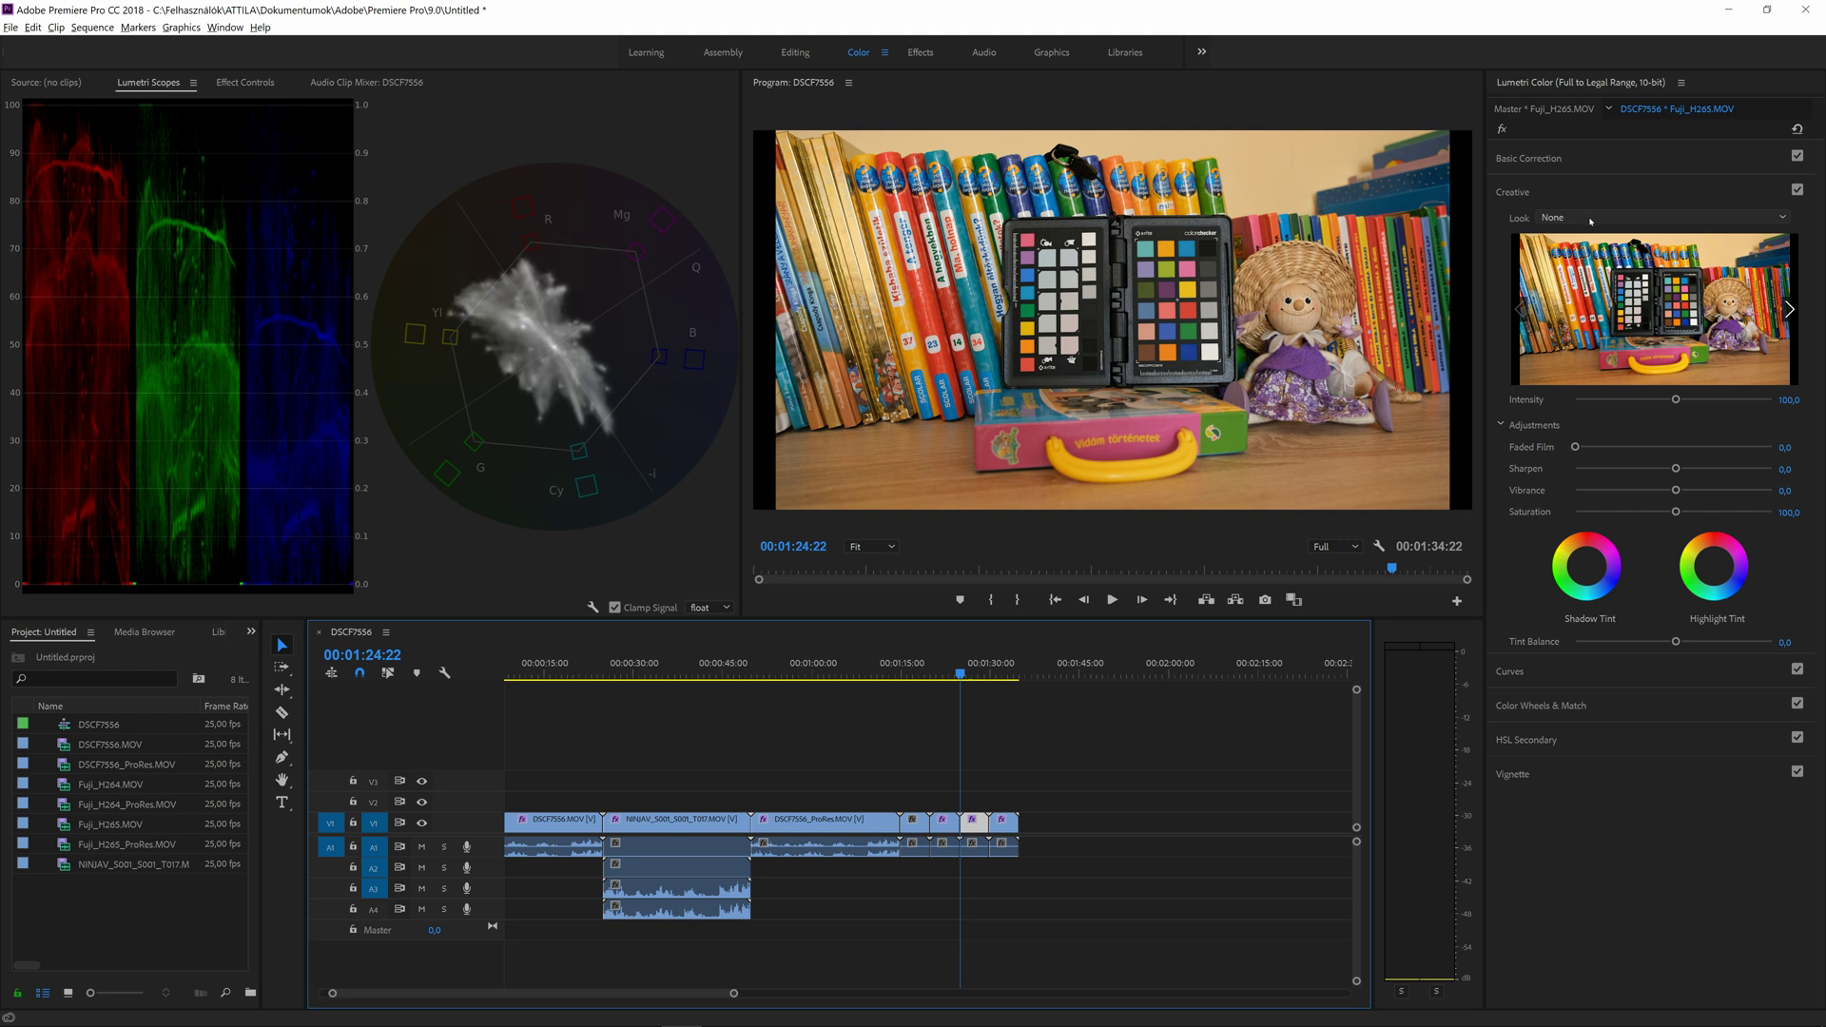
Step: Load fix_colors_premiere.cube as the Creative look on Fuji_H265.MOV
left_click(1591, 221)
left_click(1590, 249)
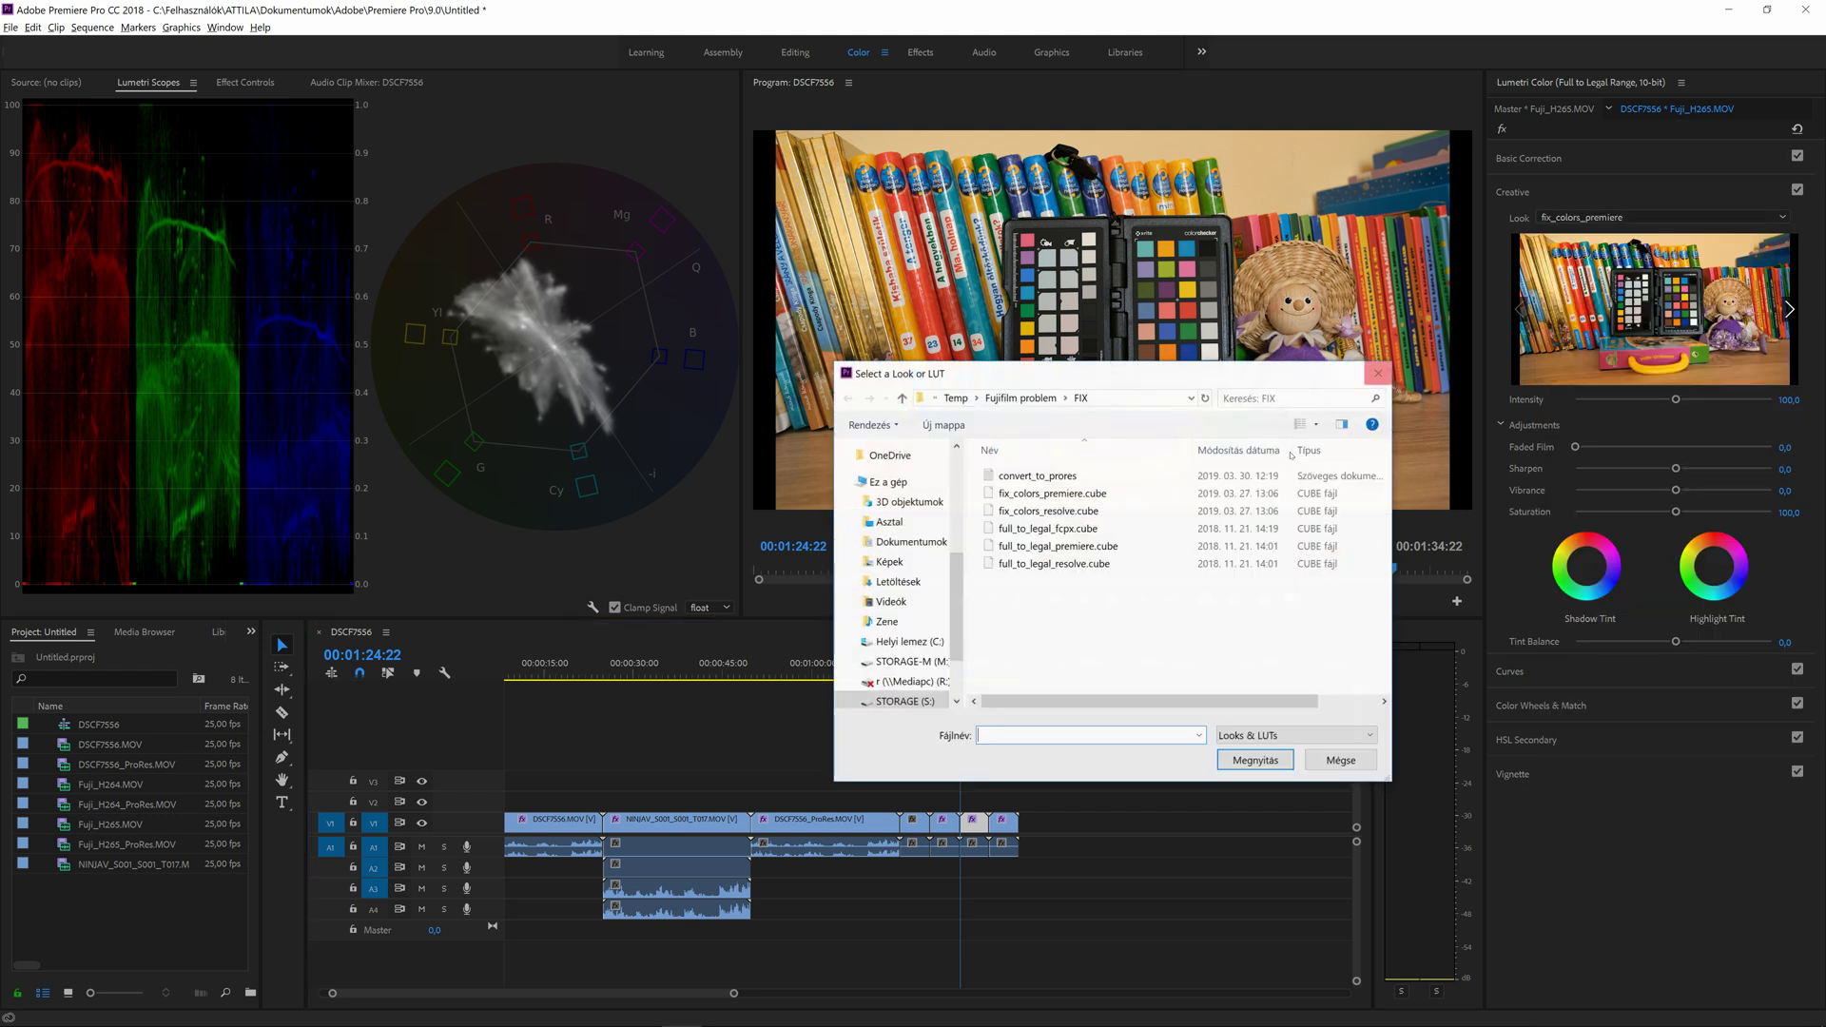
left_click(1109, 493)
double_click(1109, 494)
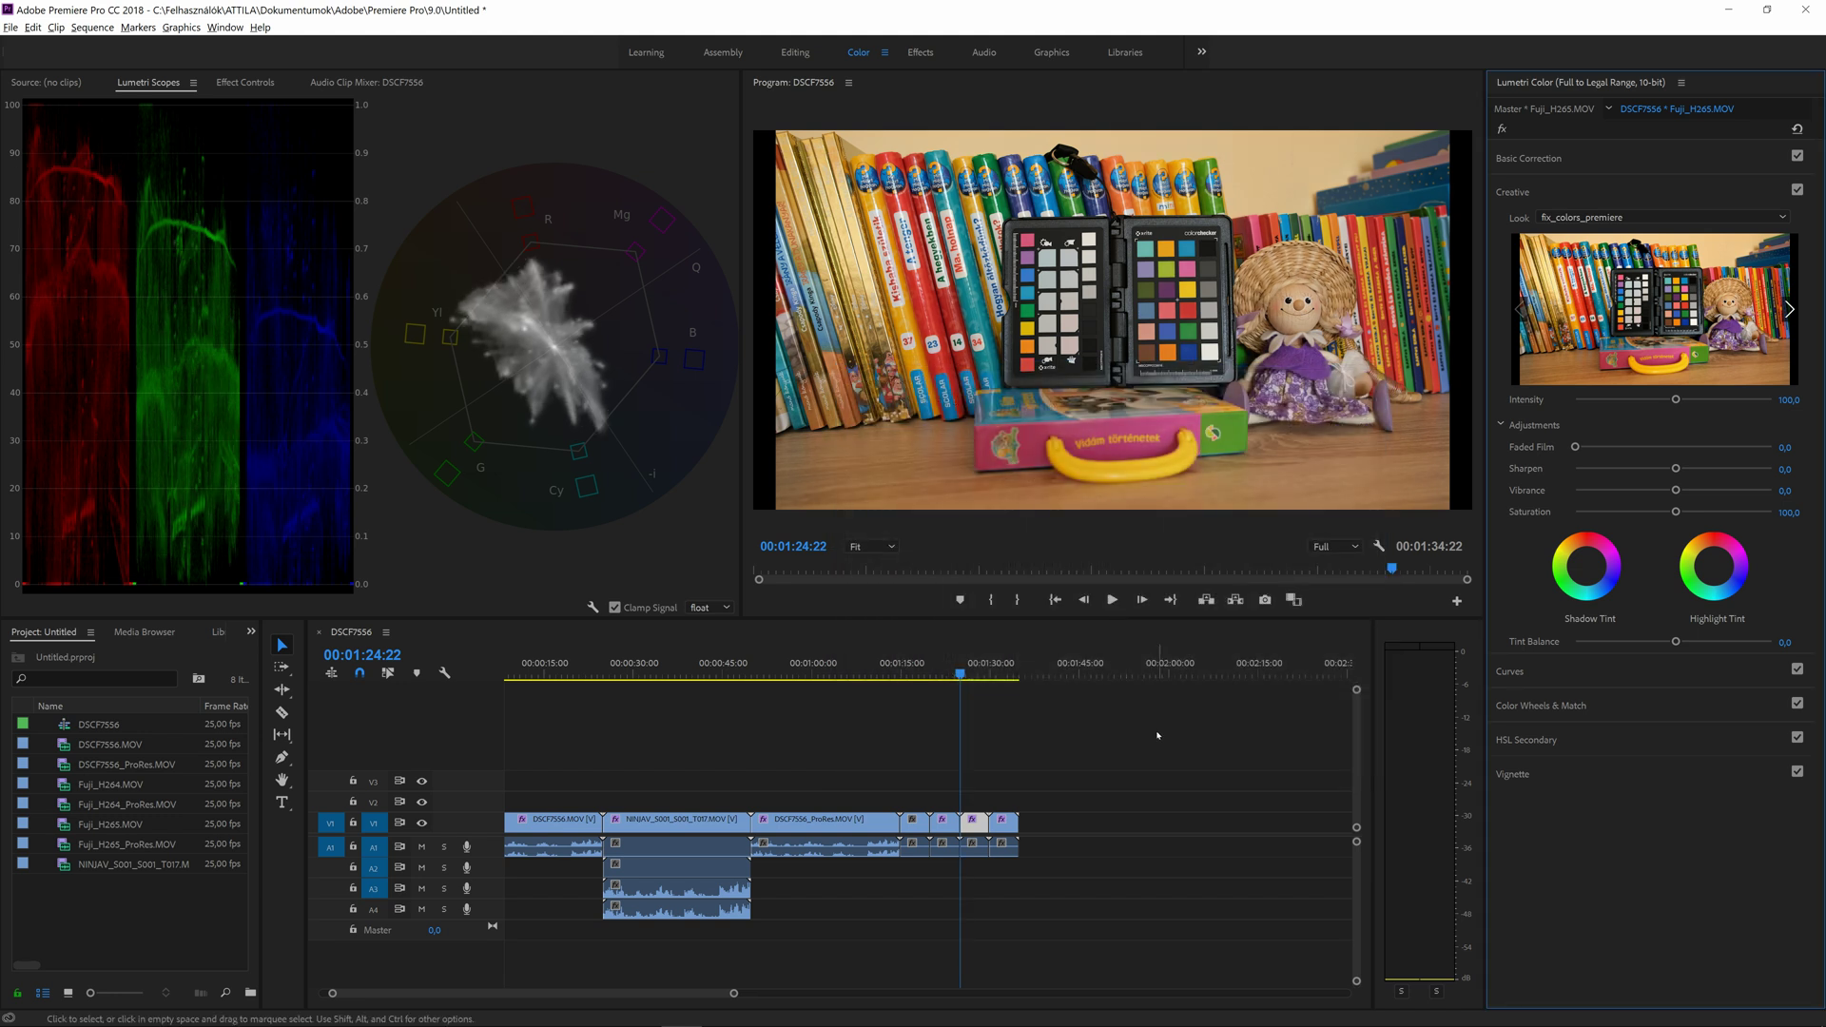
Step: Flip between the fixed Fuji_H265 clip and its ProRes version, ending on Fuji_H265
key("Down")
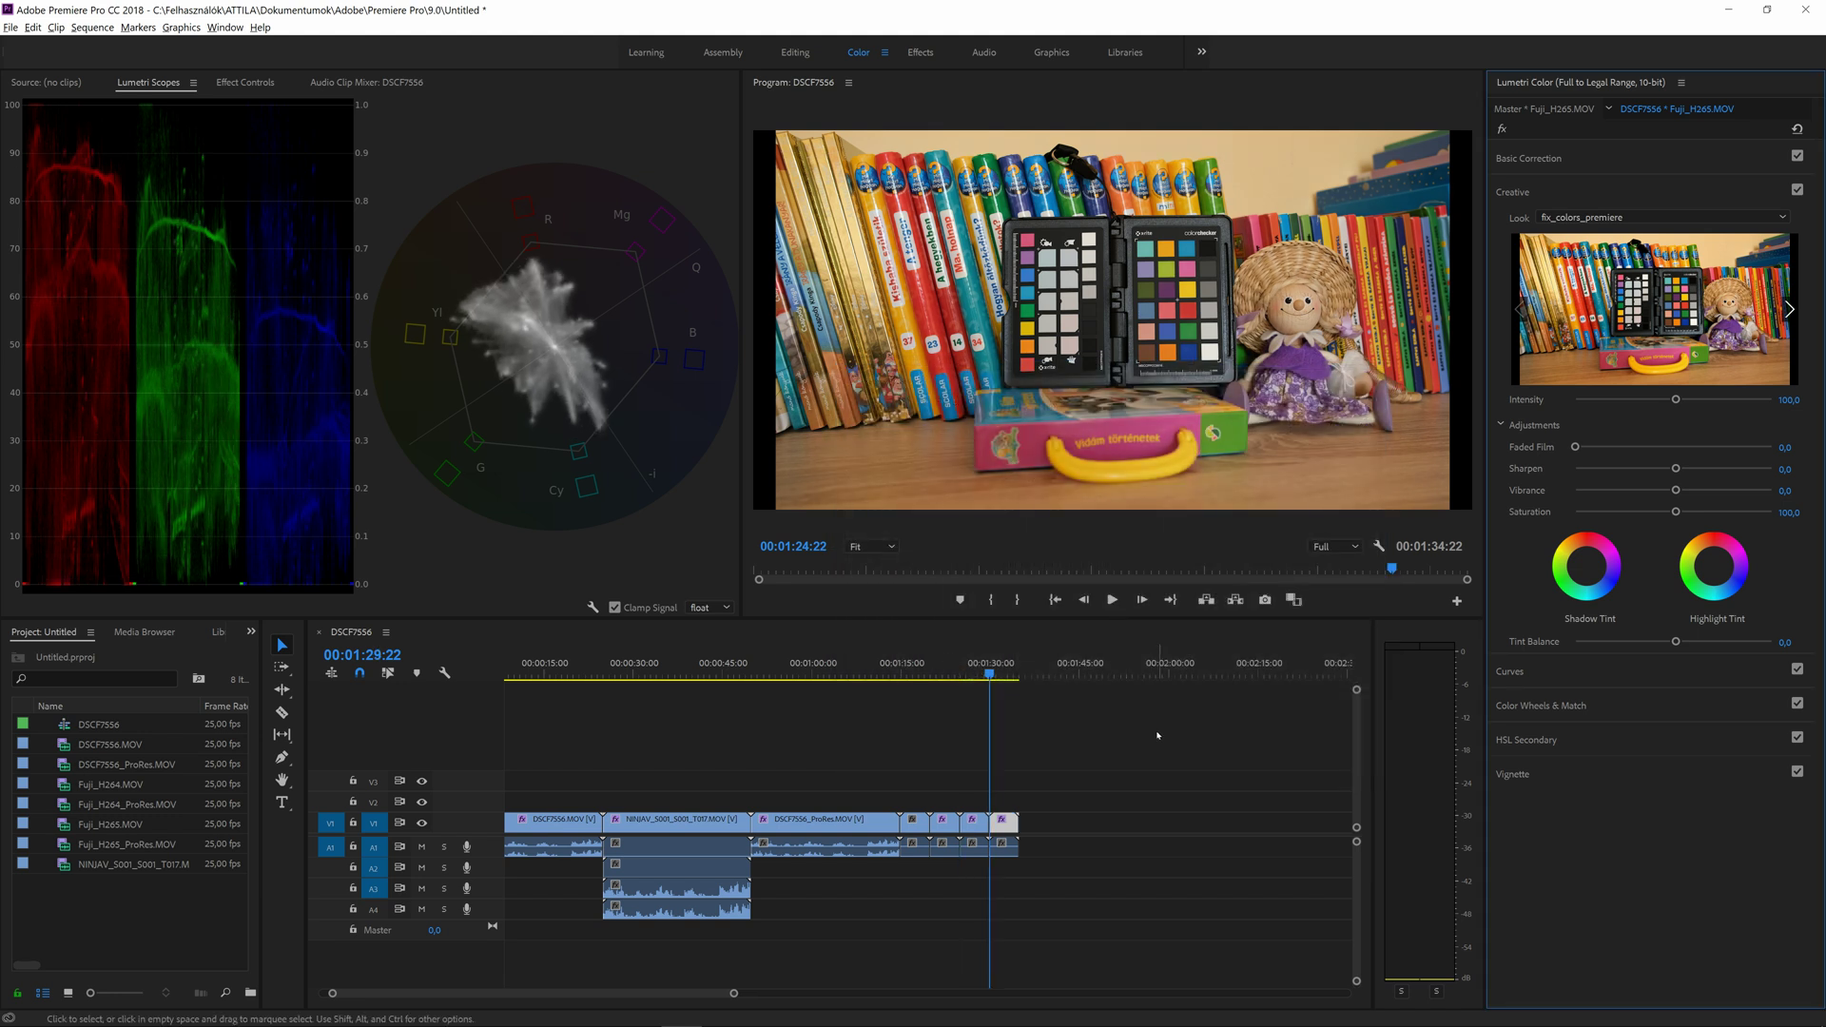
key("Up")
key("Down")
key("Up")
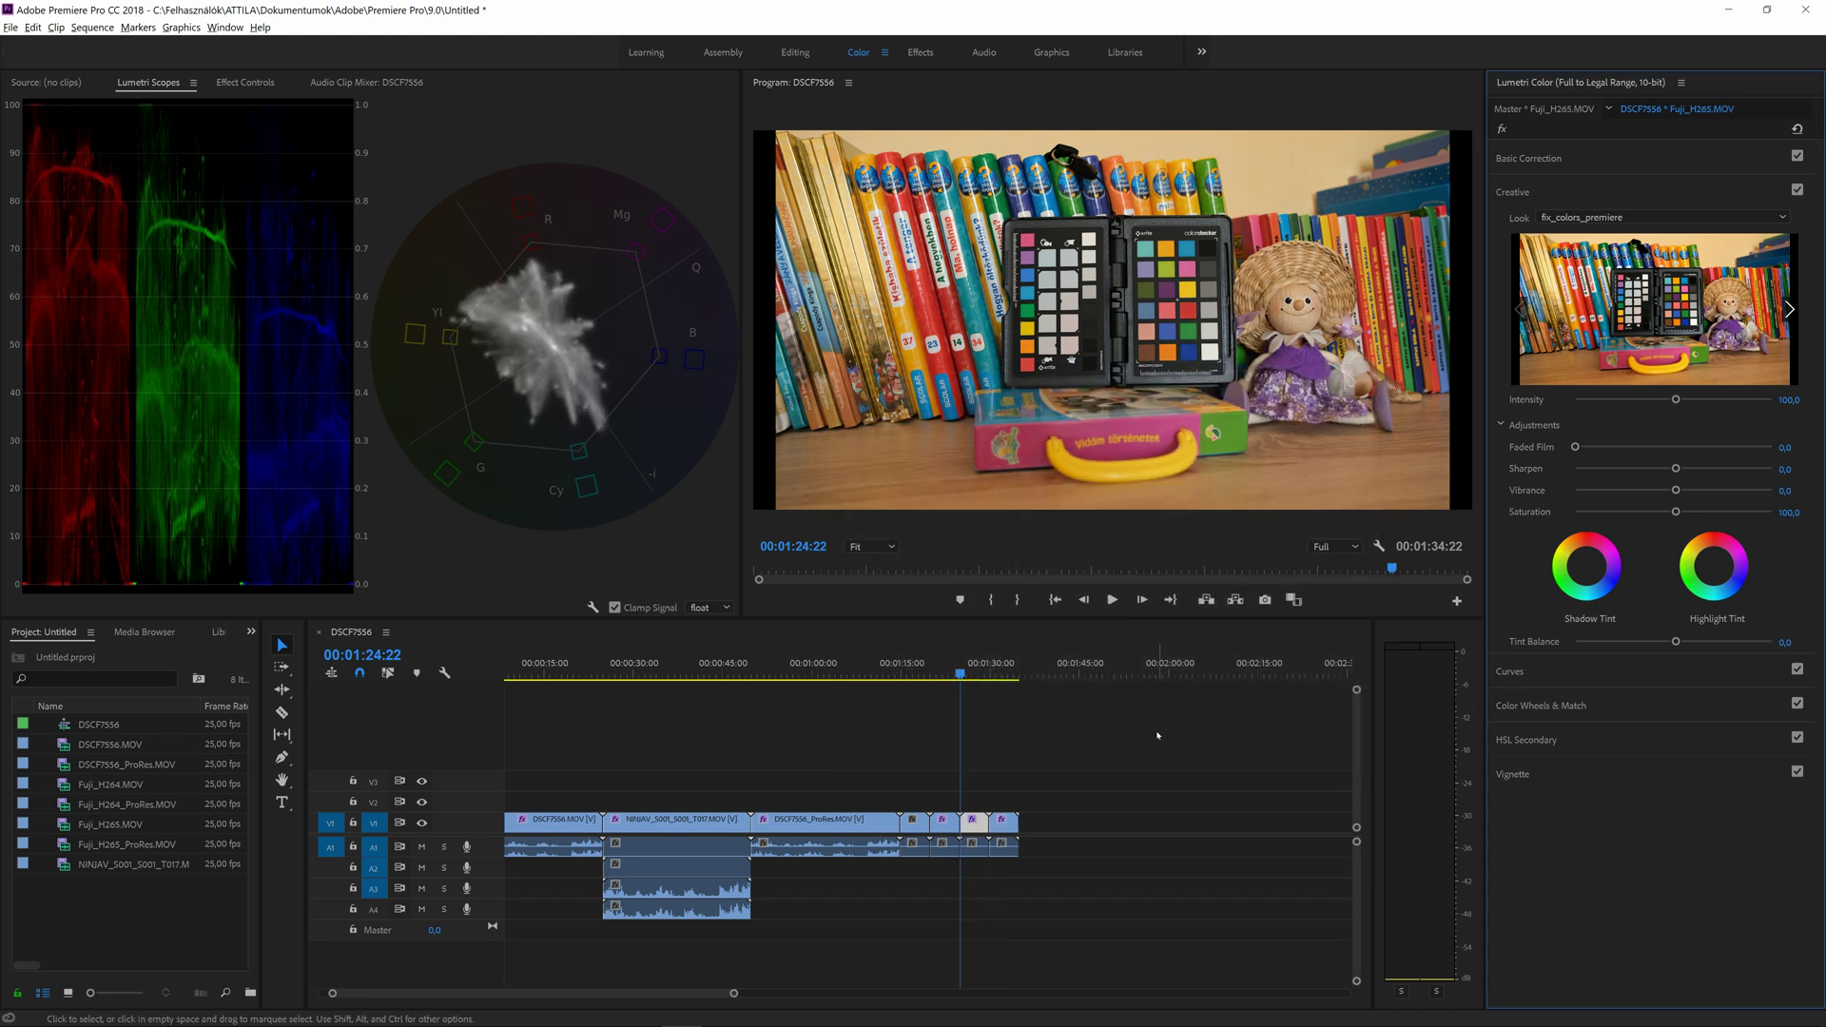
key("Down")
key("Up")
key("Down")
key("Up")
key("Down")
key("Up")
key("Down")
key("Up")
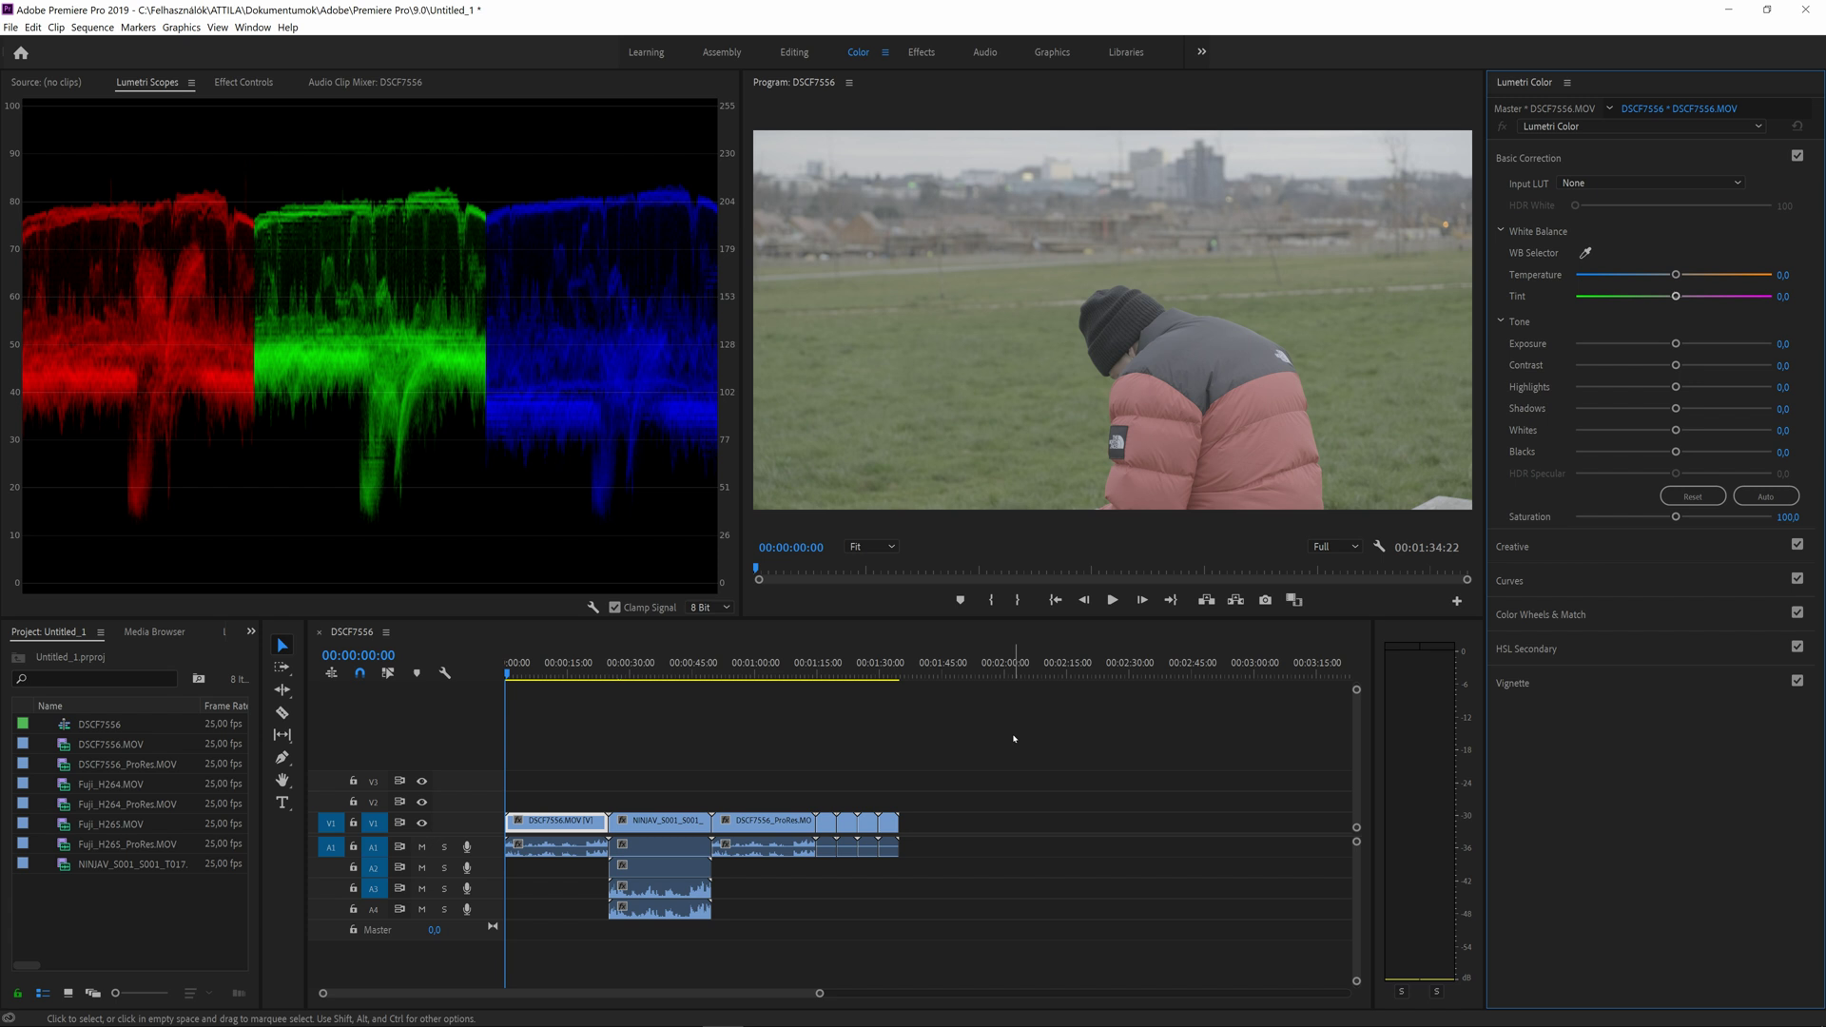
Step: Compare DSCF7556.MOV with NINJAV, then marquee-select the NINJAV and DSCF7556_ProRes clips
key("Down")
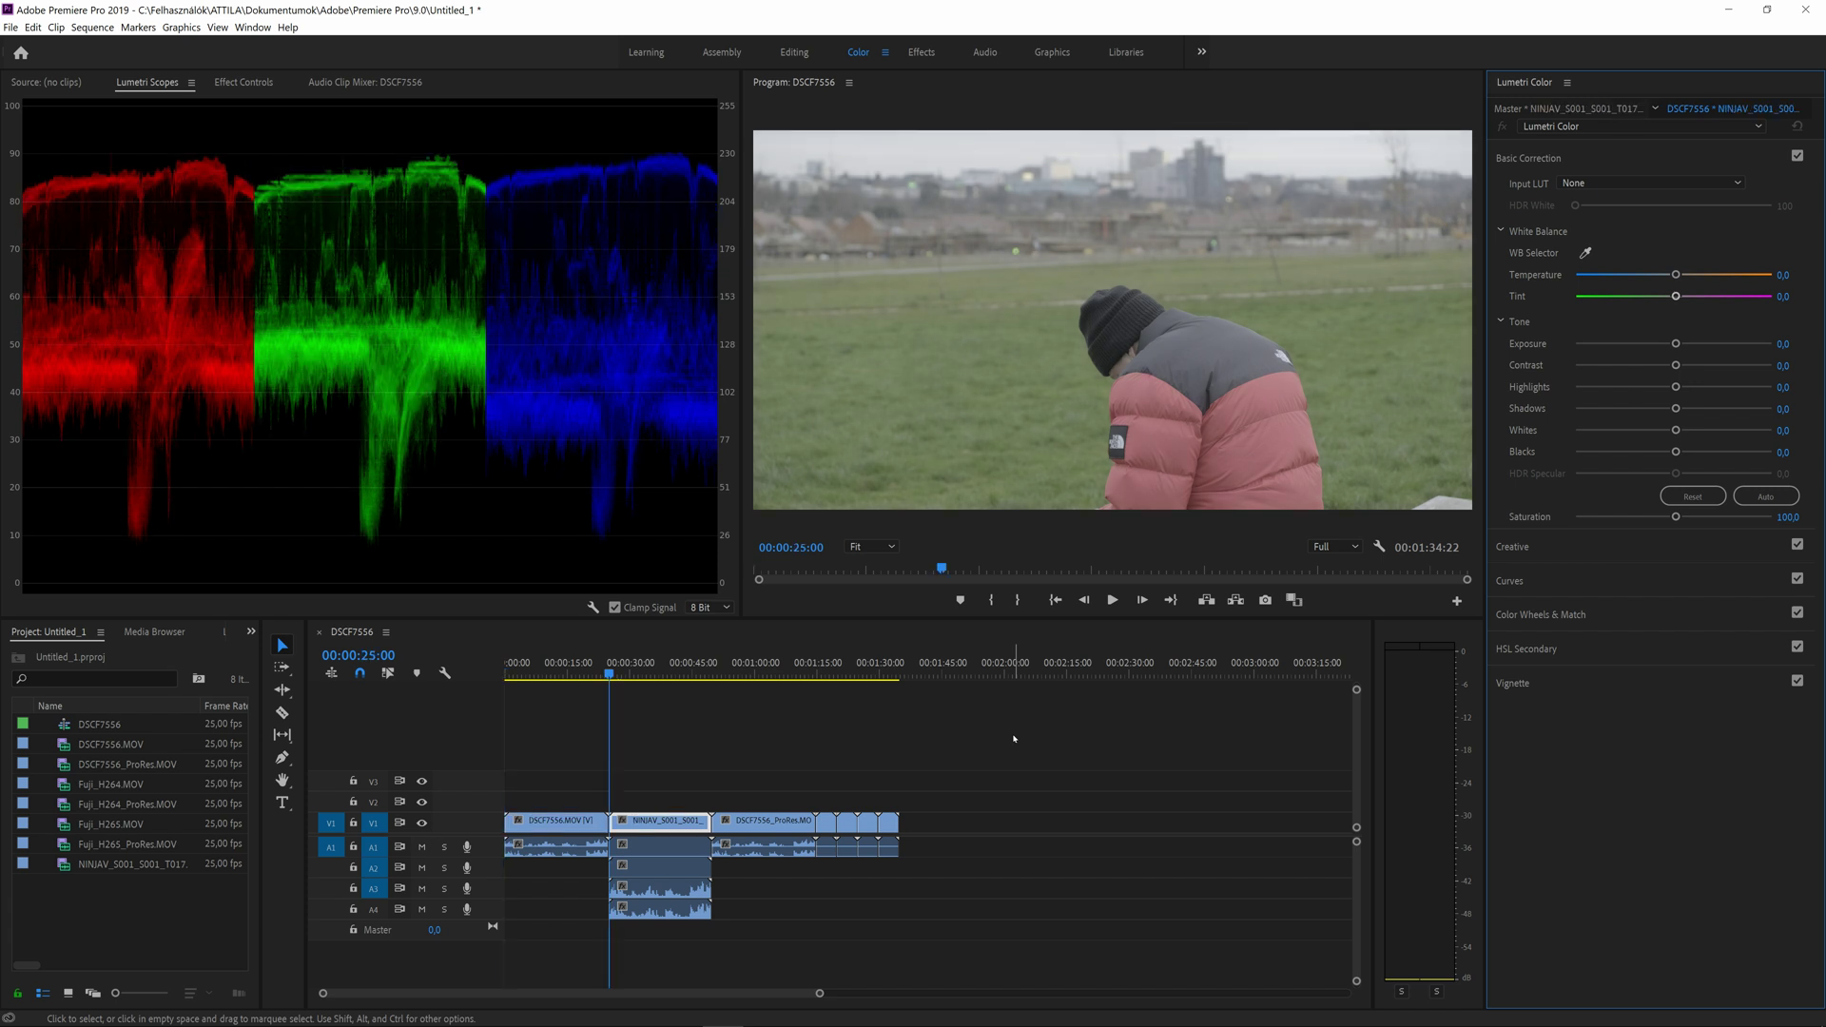
key("Up")
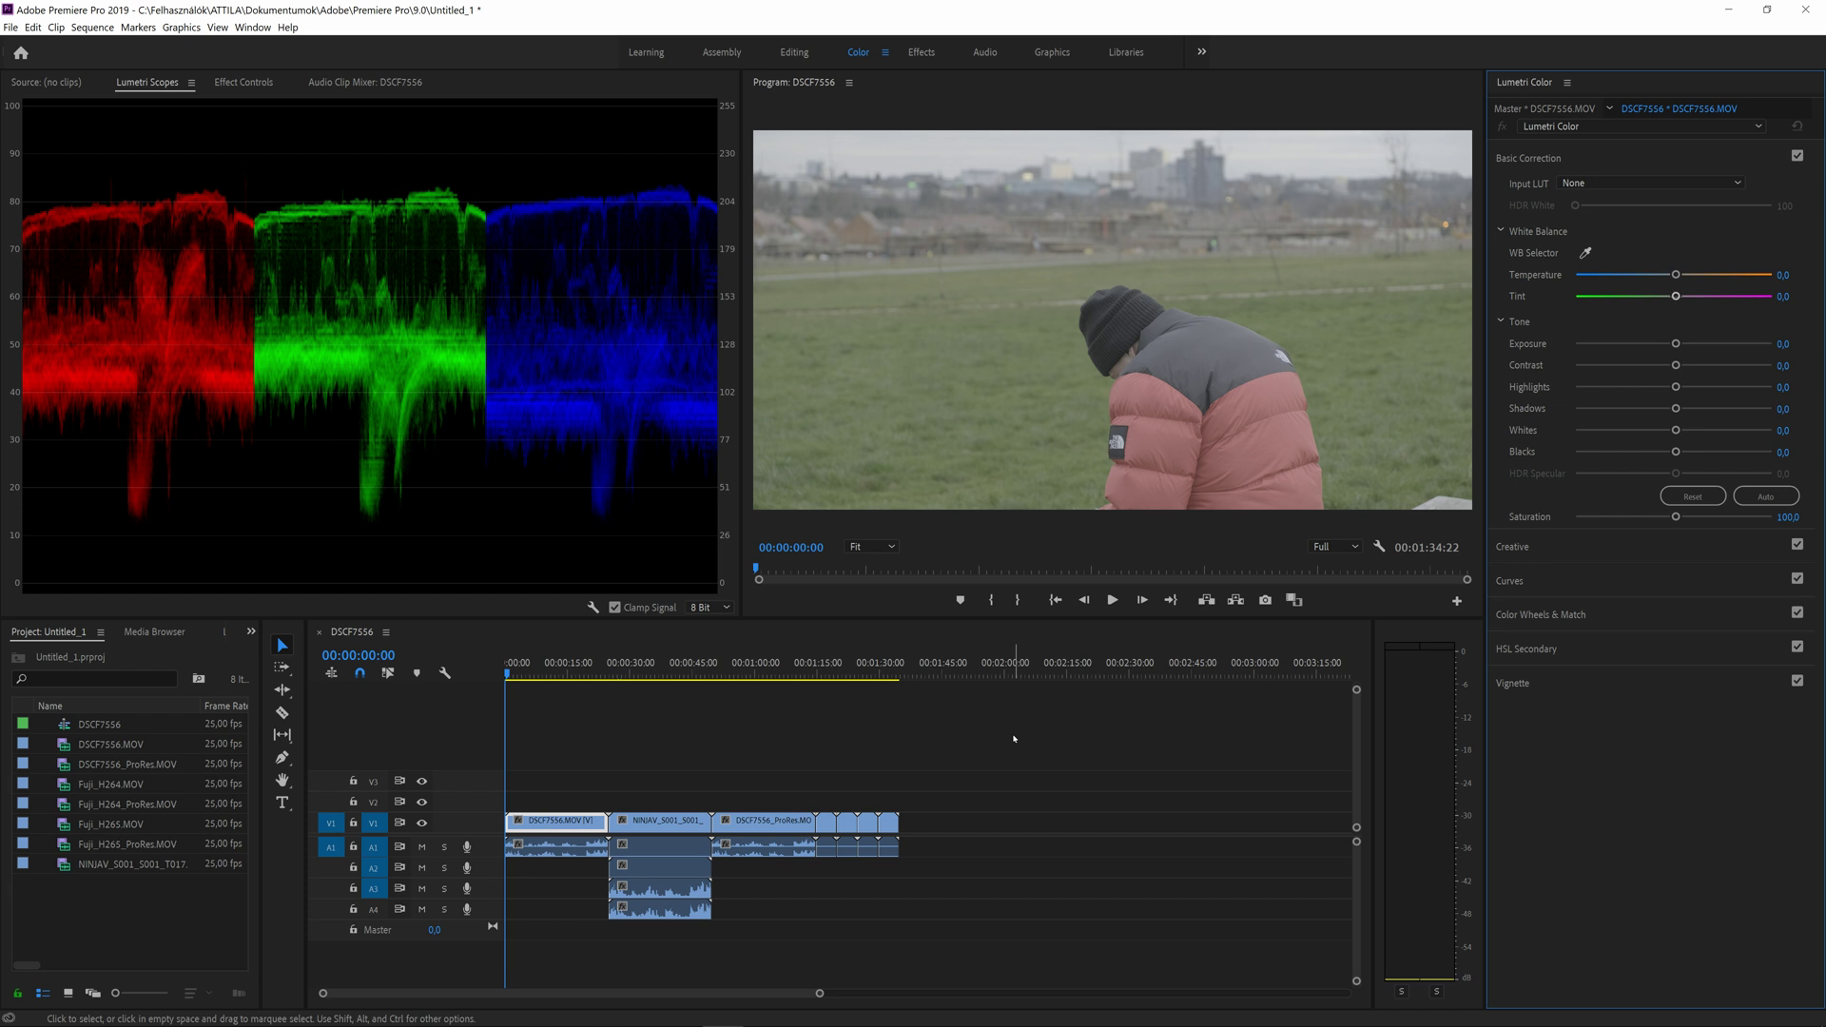
key("Down")
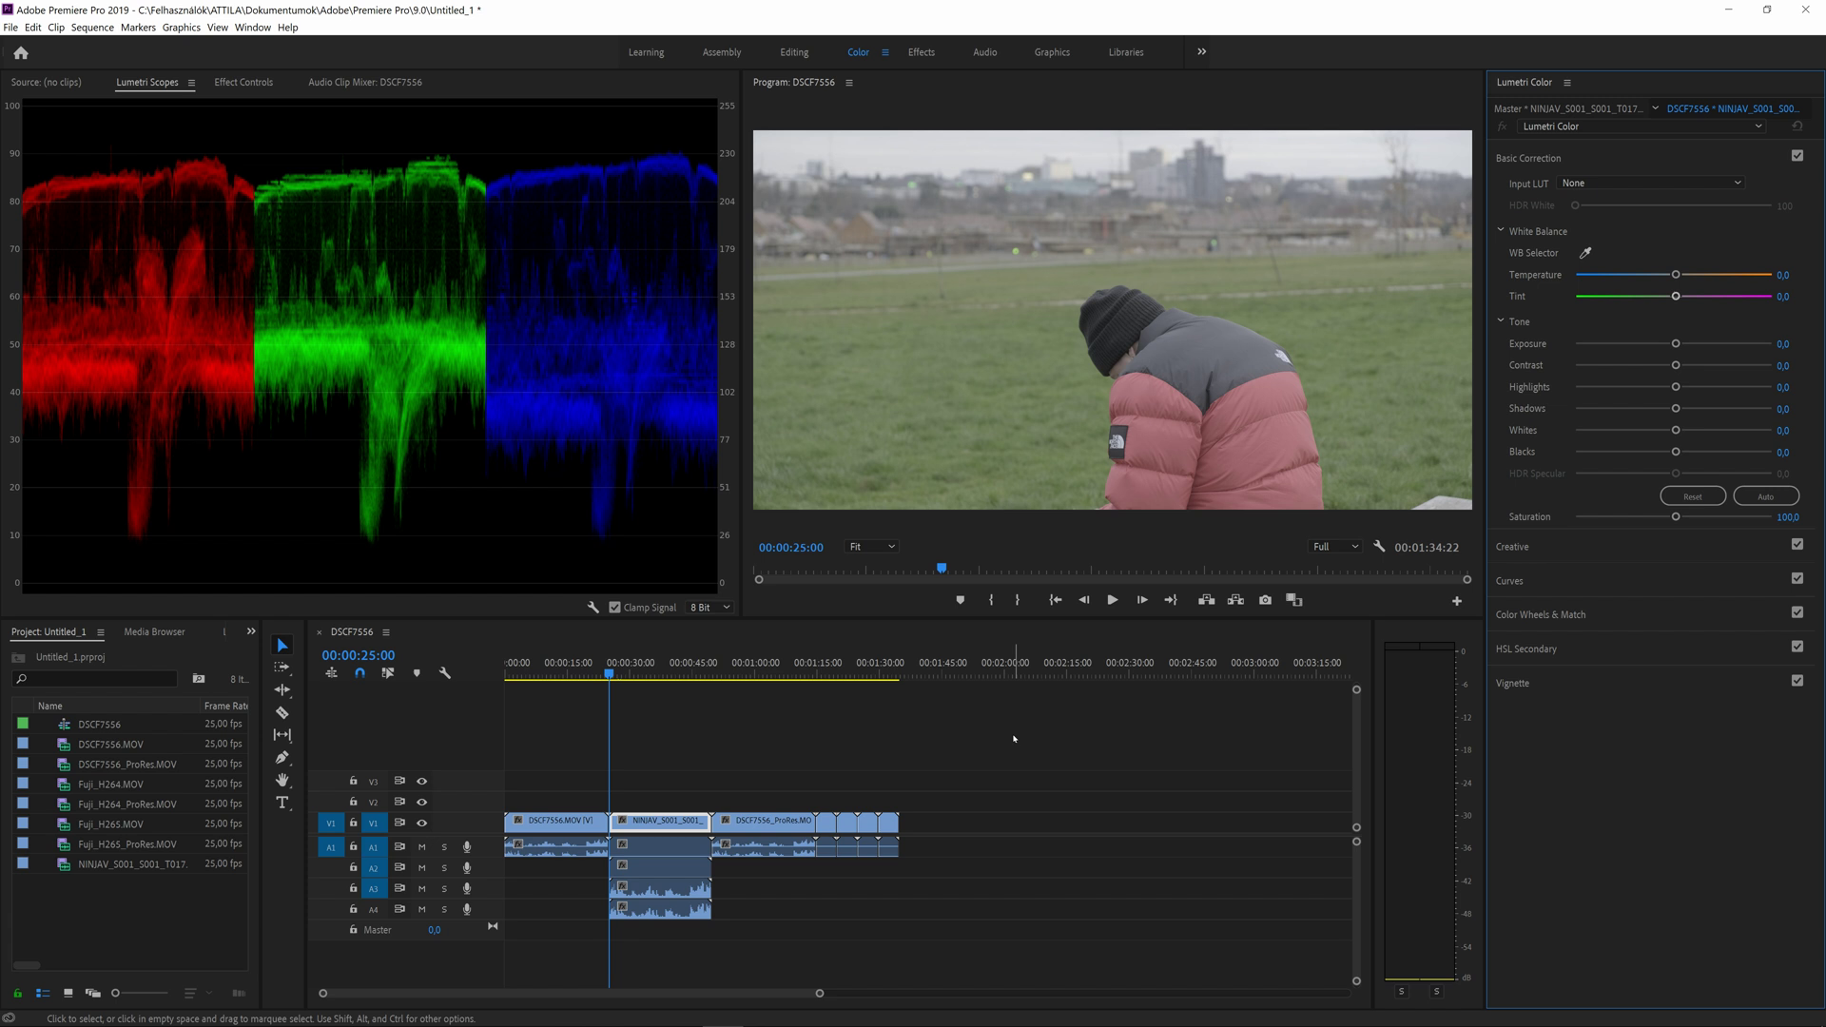
left_click_drag(671, 783, 746, 829)
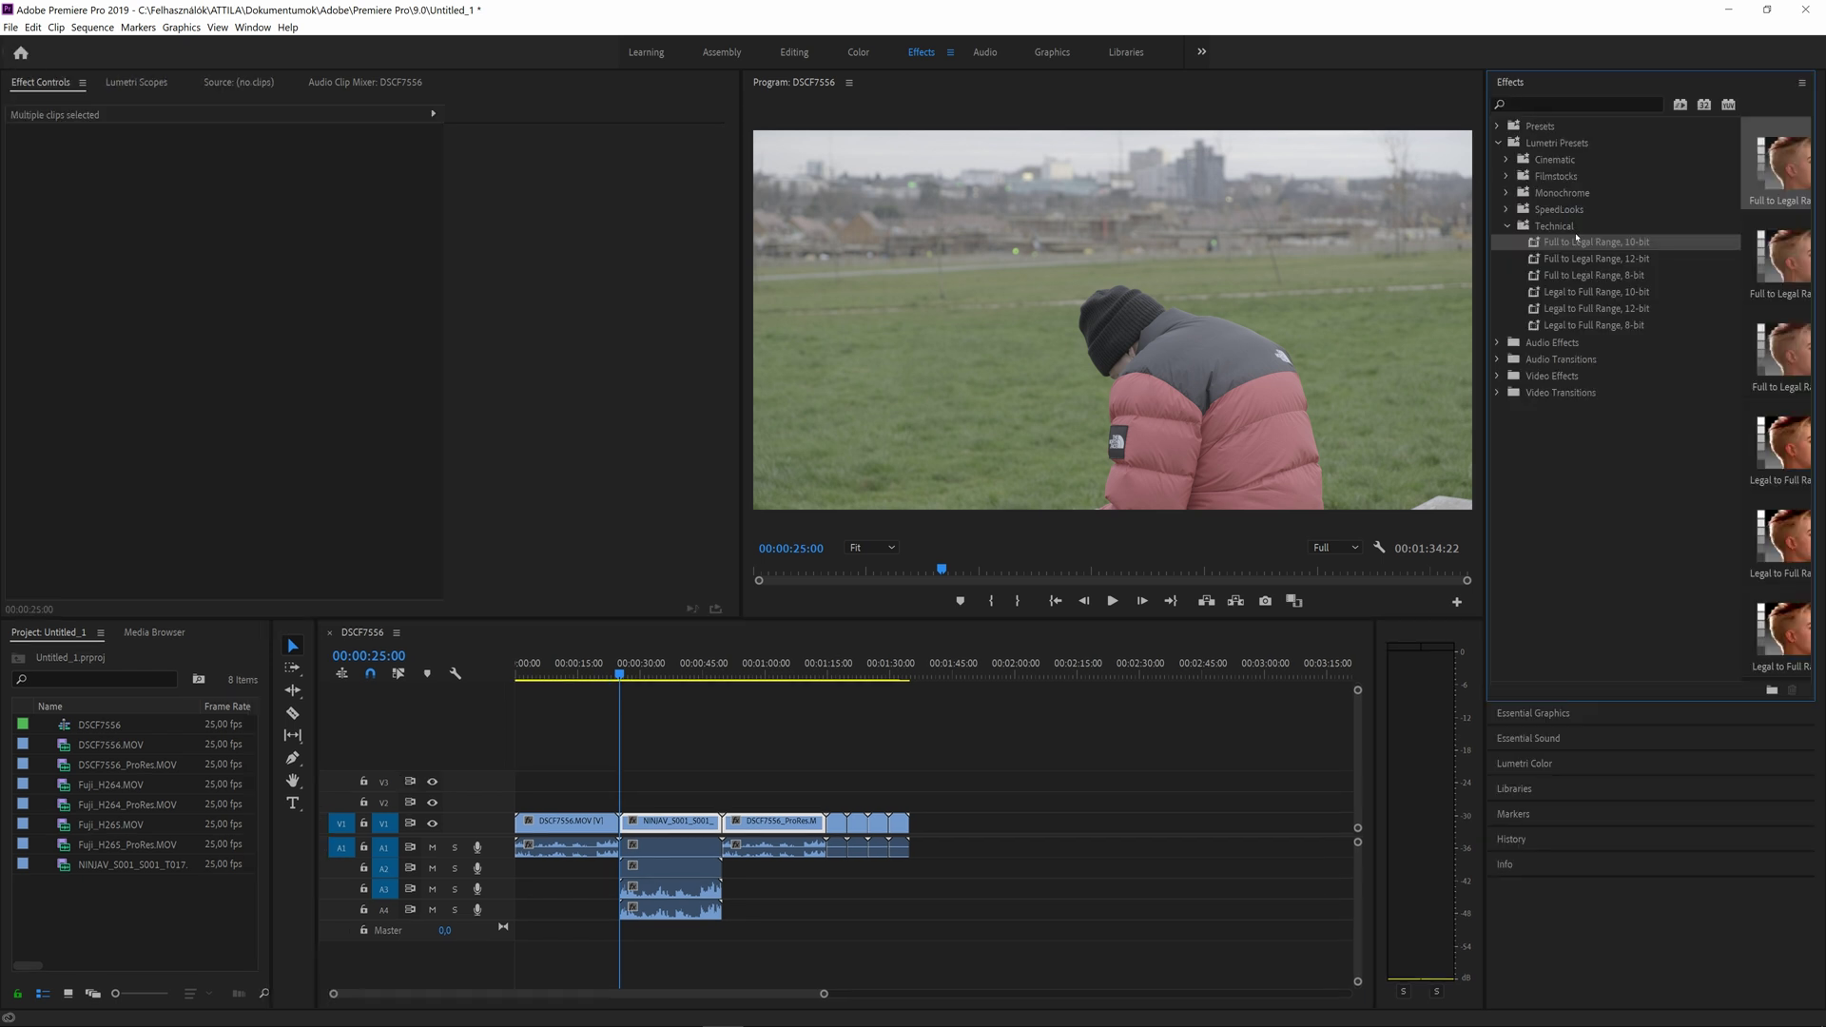
Step: In the Color workspace, jump to DSCF7556.MOV and flip to the NINJAV clip on the scopes
left_click(861, 50)
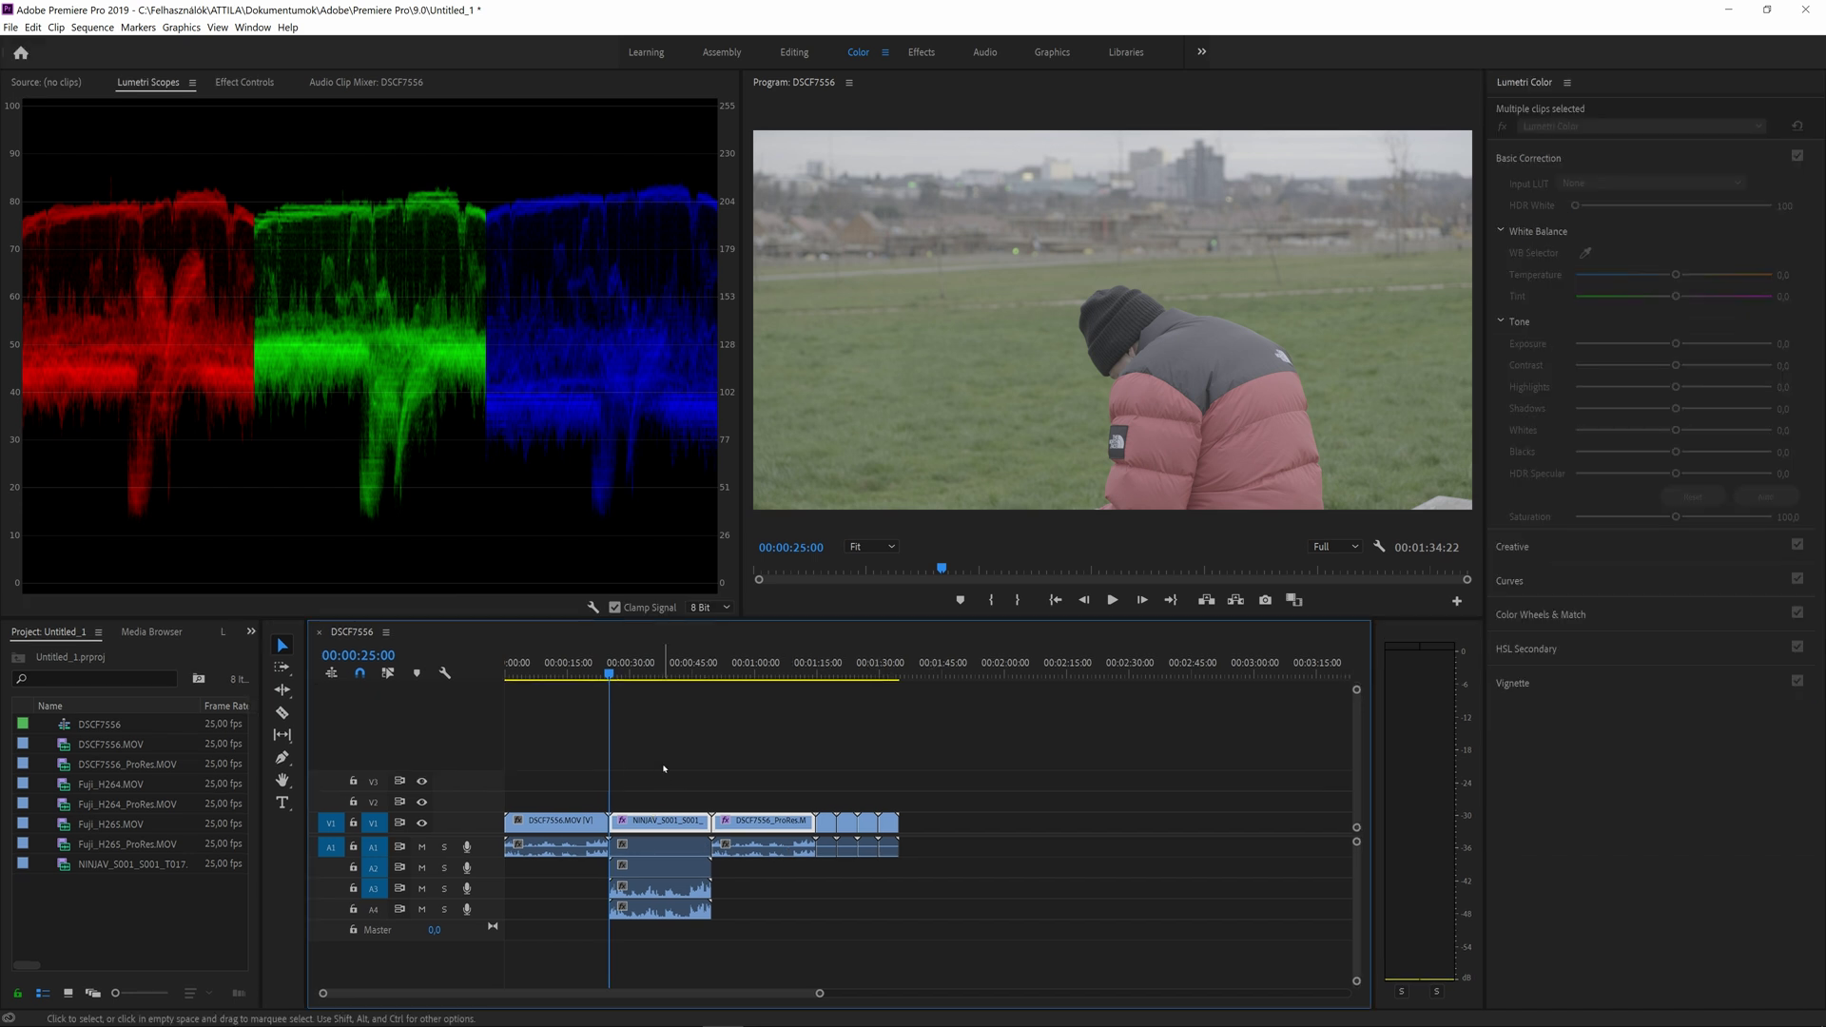
key("Home")
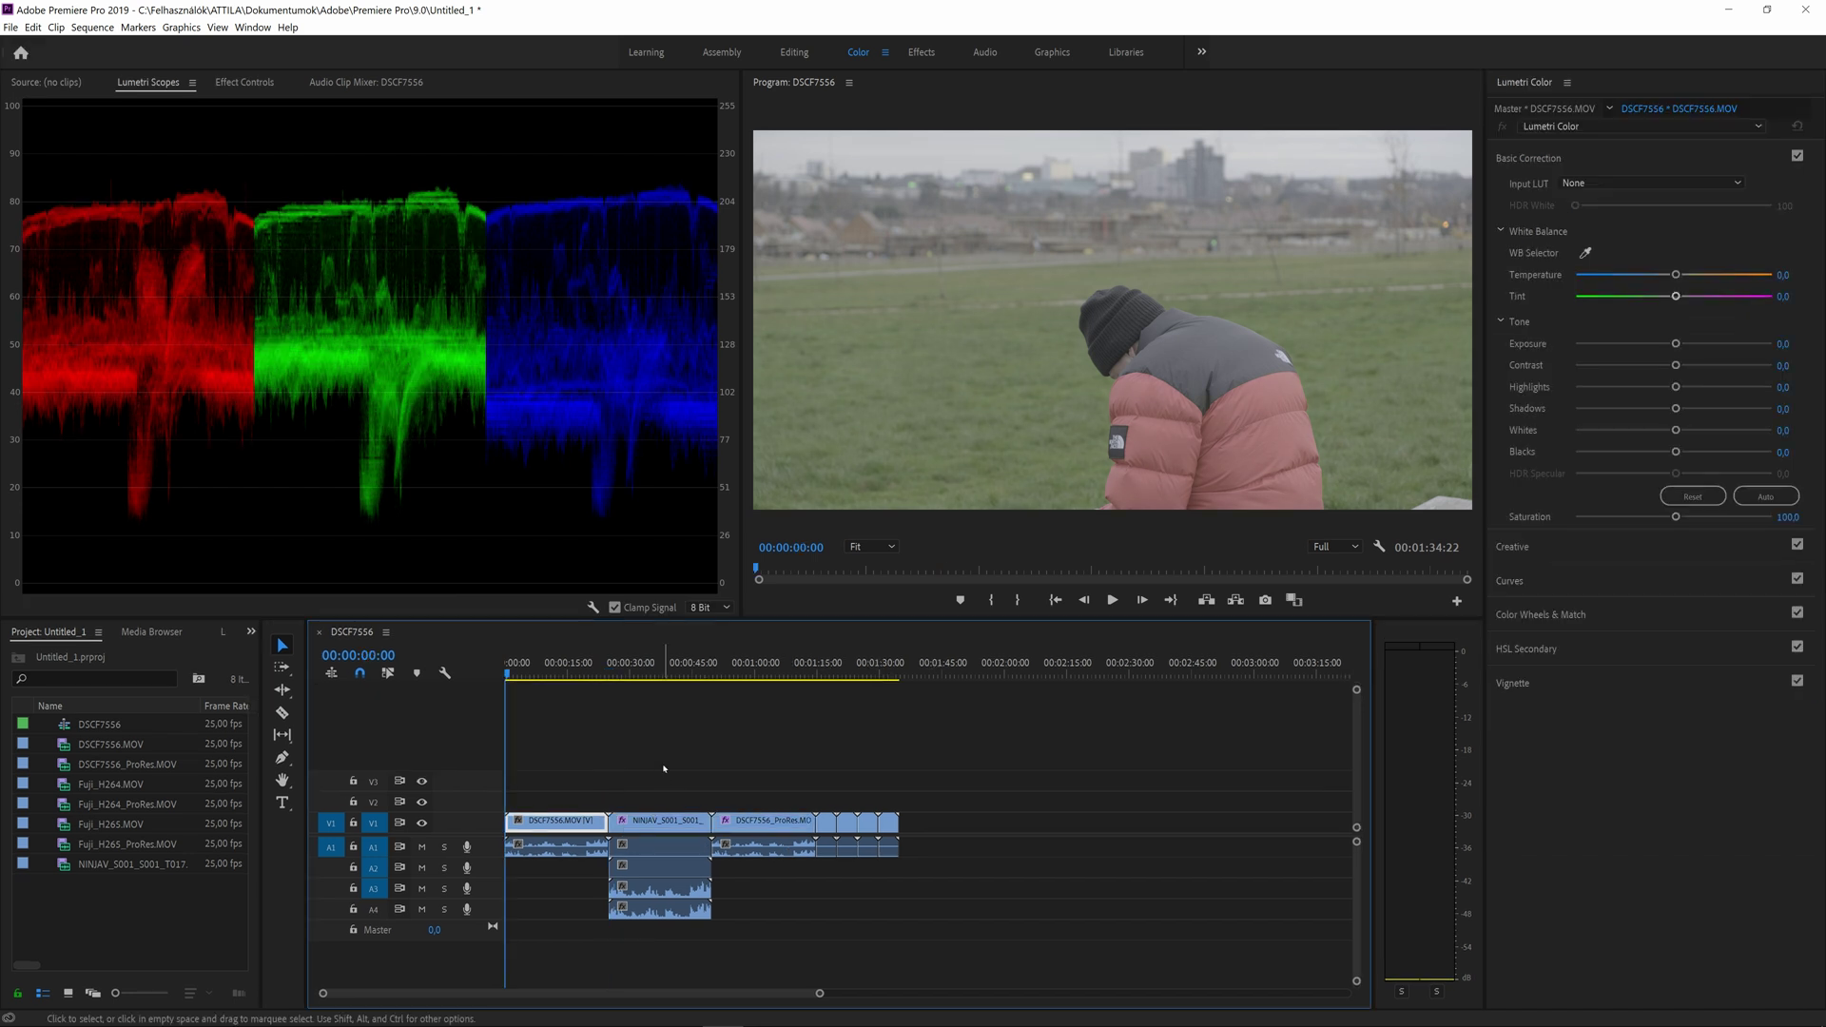
key("Down")
key("Up")
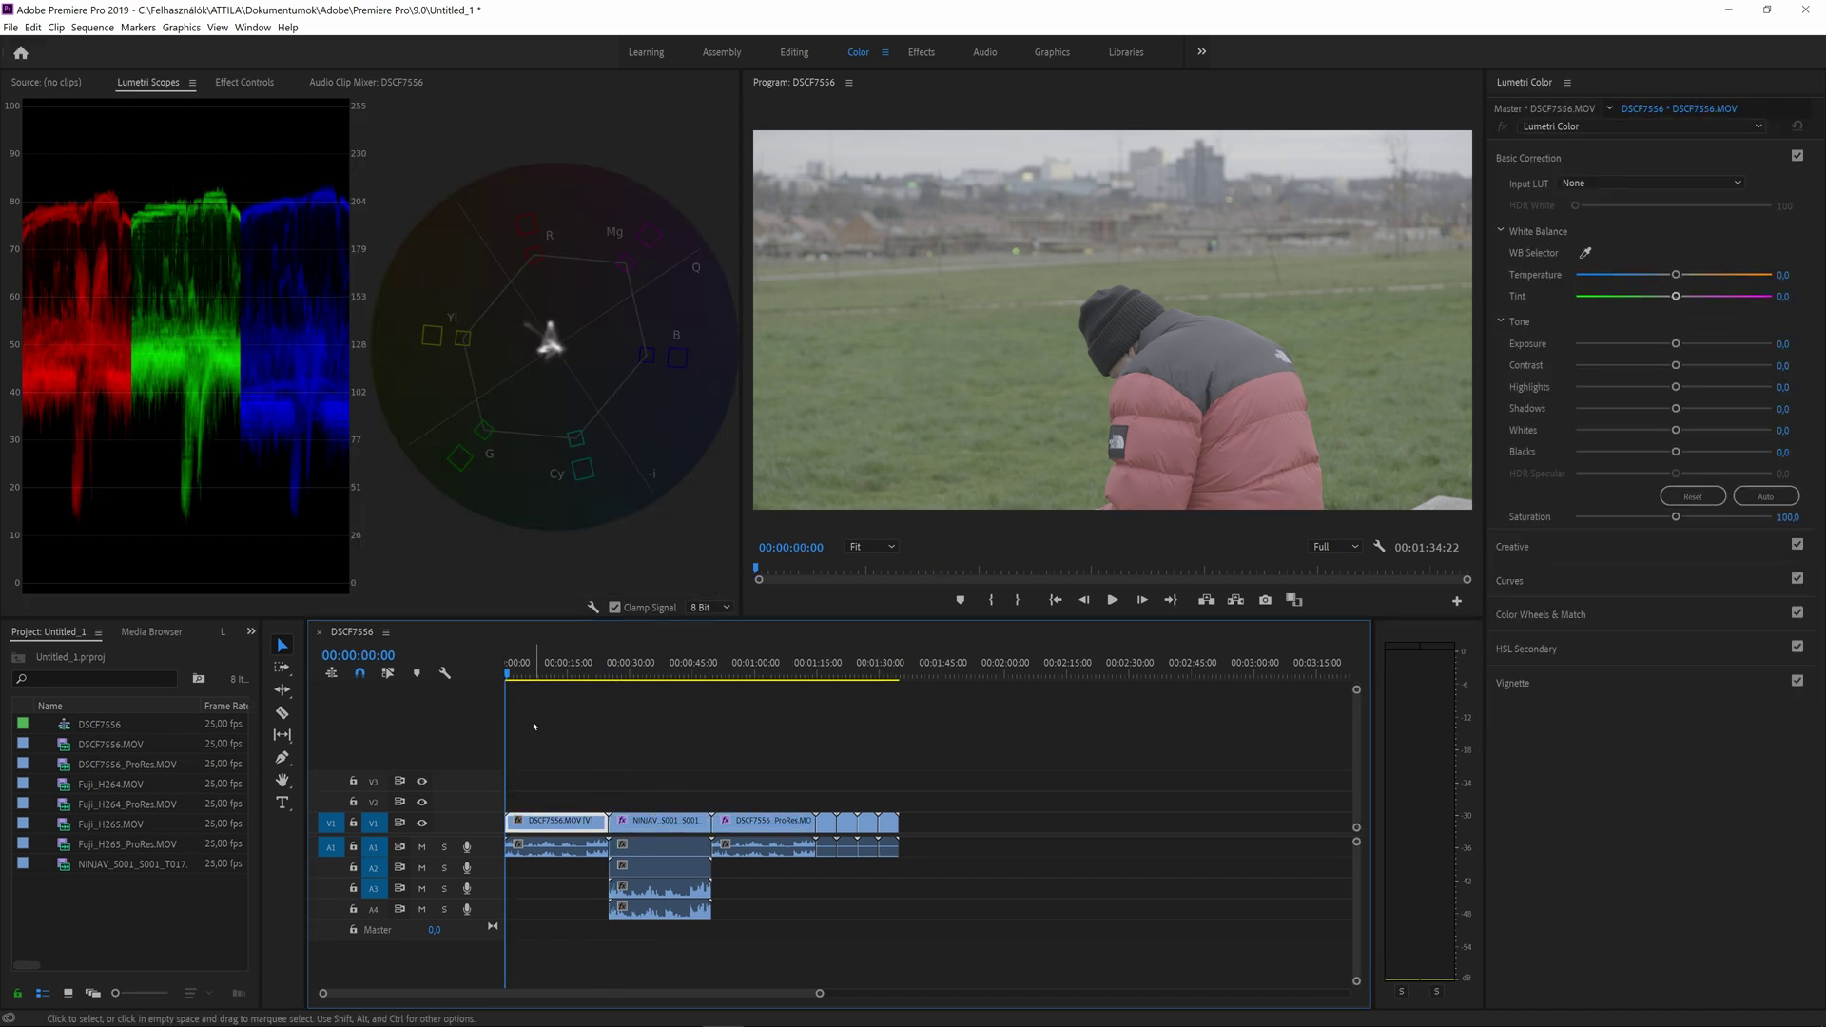
key("Down")
key("Up")
key("Down")
key("Up")
key("Down")
key("Up")
key("Down")
key("Up")
Step: Recheck NINJAV's FullToSMPTE10 input LUT against DSCF7556.MOV's None, ending on DSCF7556.MOV
key("Down")
key("Up")
key("Down")
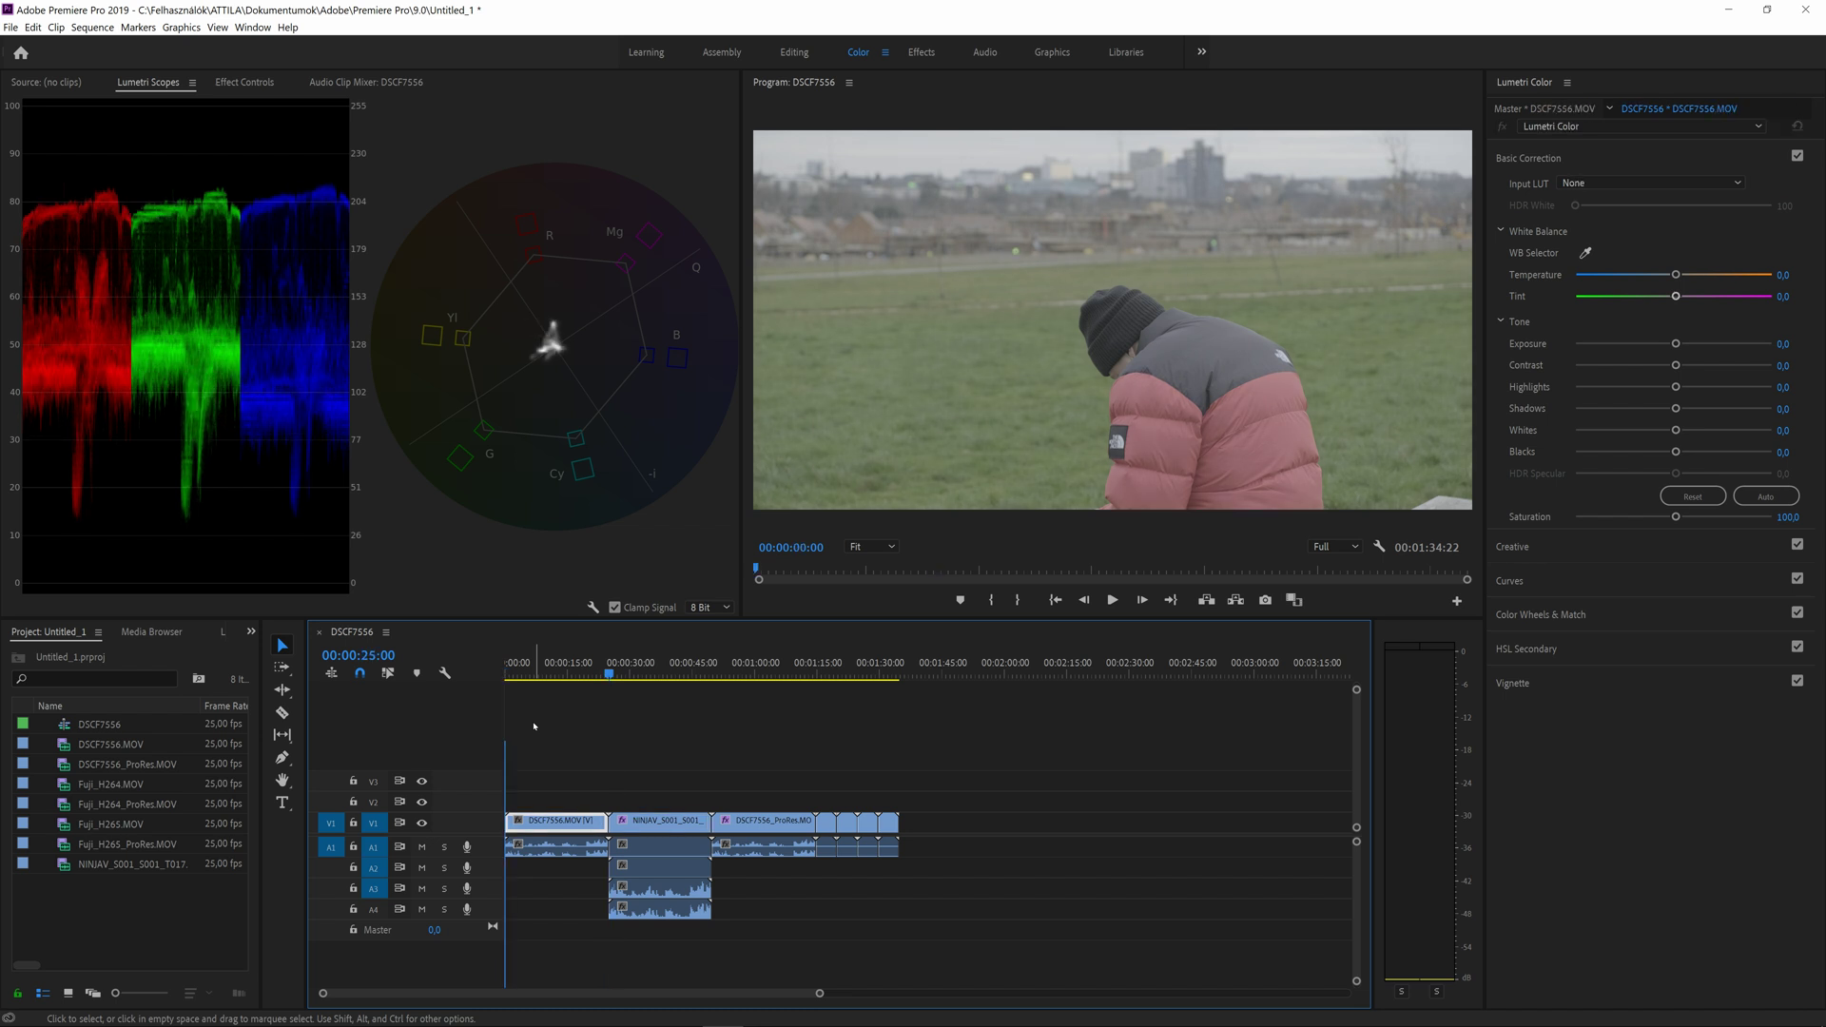
key("Up")
key("Down")
key("Up")
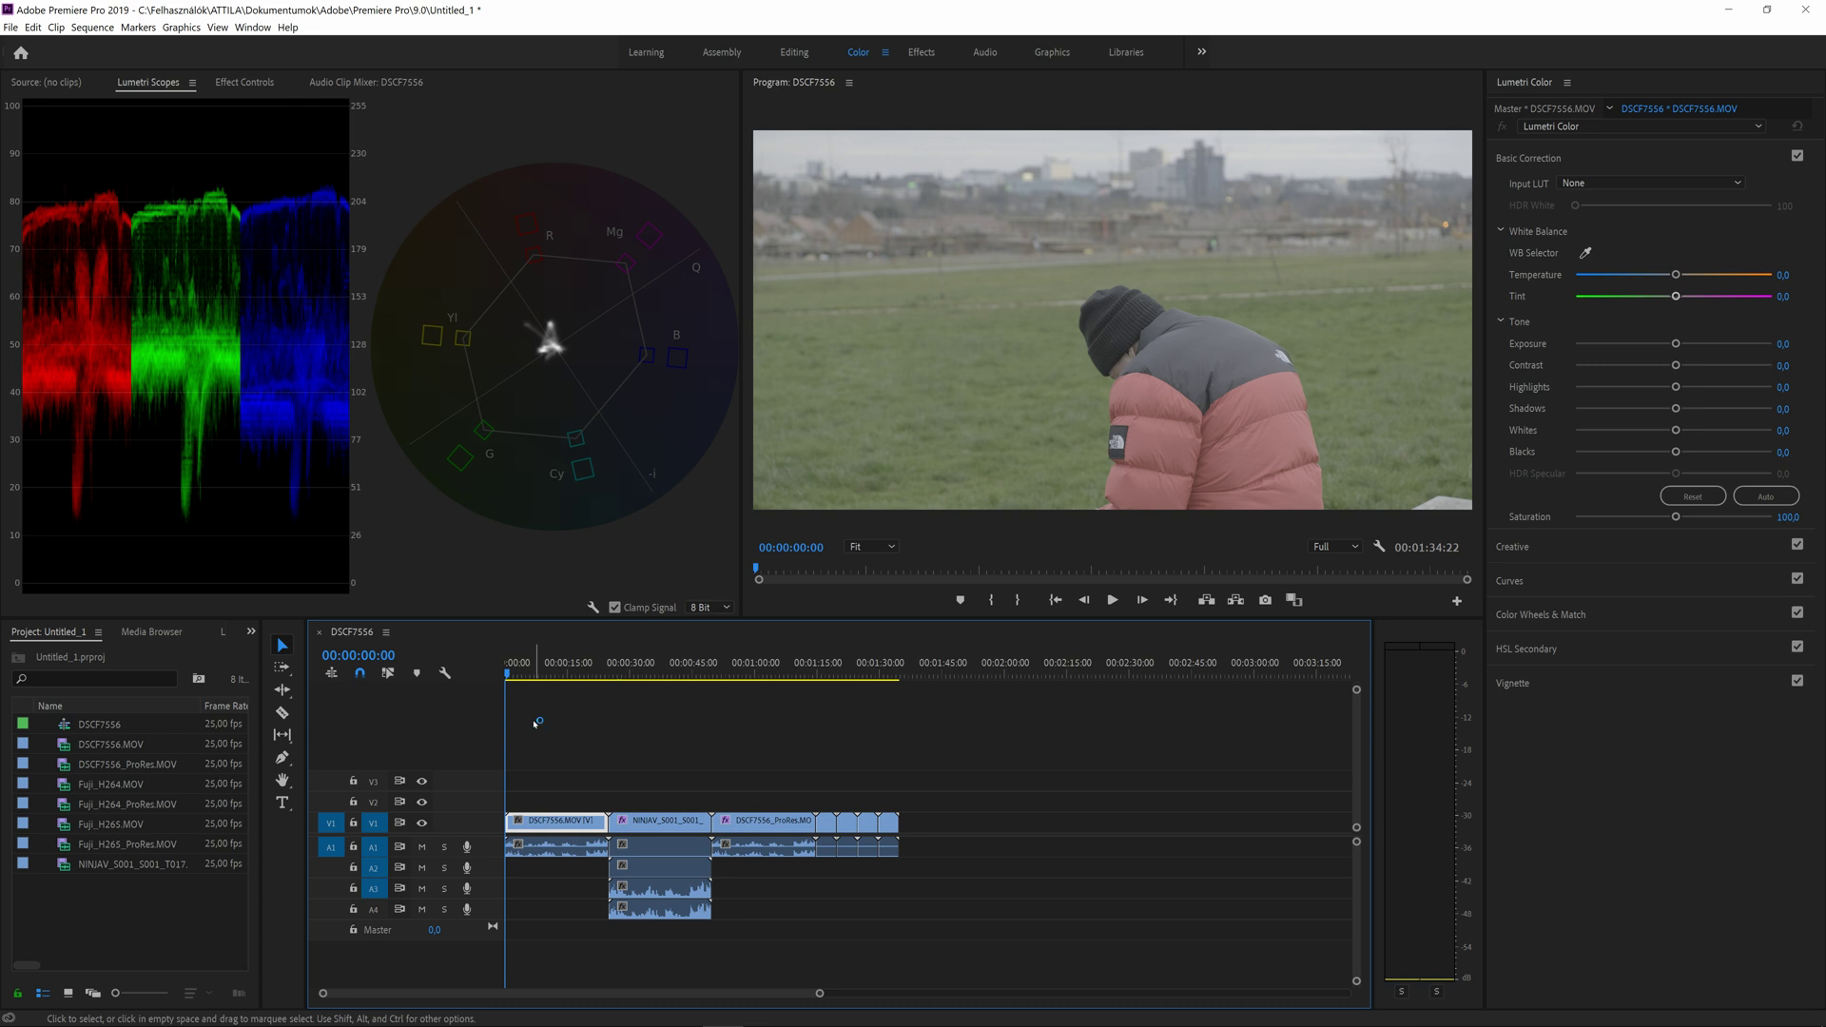
Step: Keep the input LUT at None, then review the NINJAV and DSCF7556_ProRes clips' Lumetri settings
left_click(1606, 182)
left_click(1592, 235)
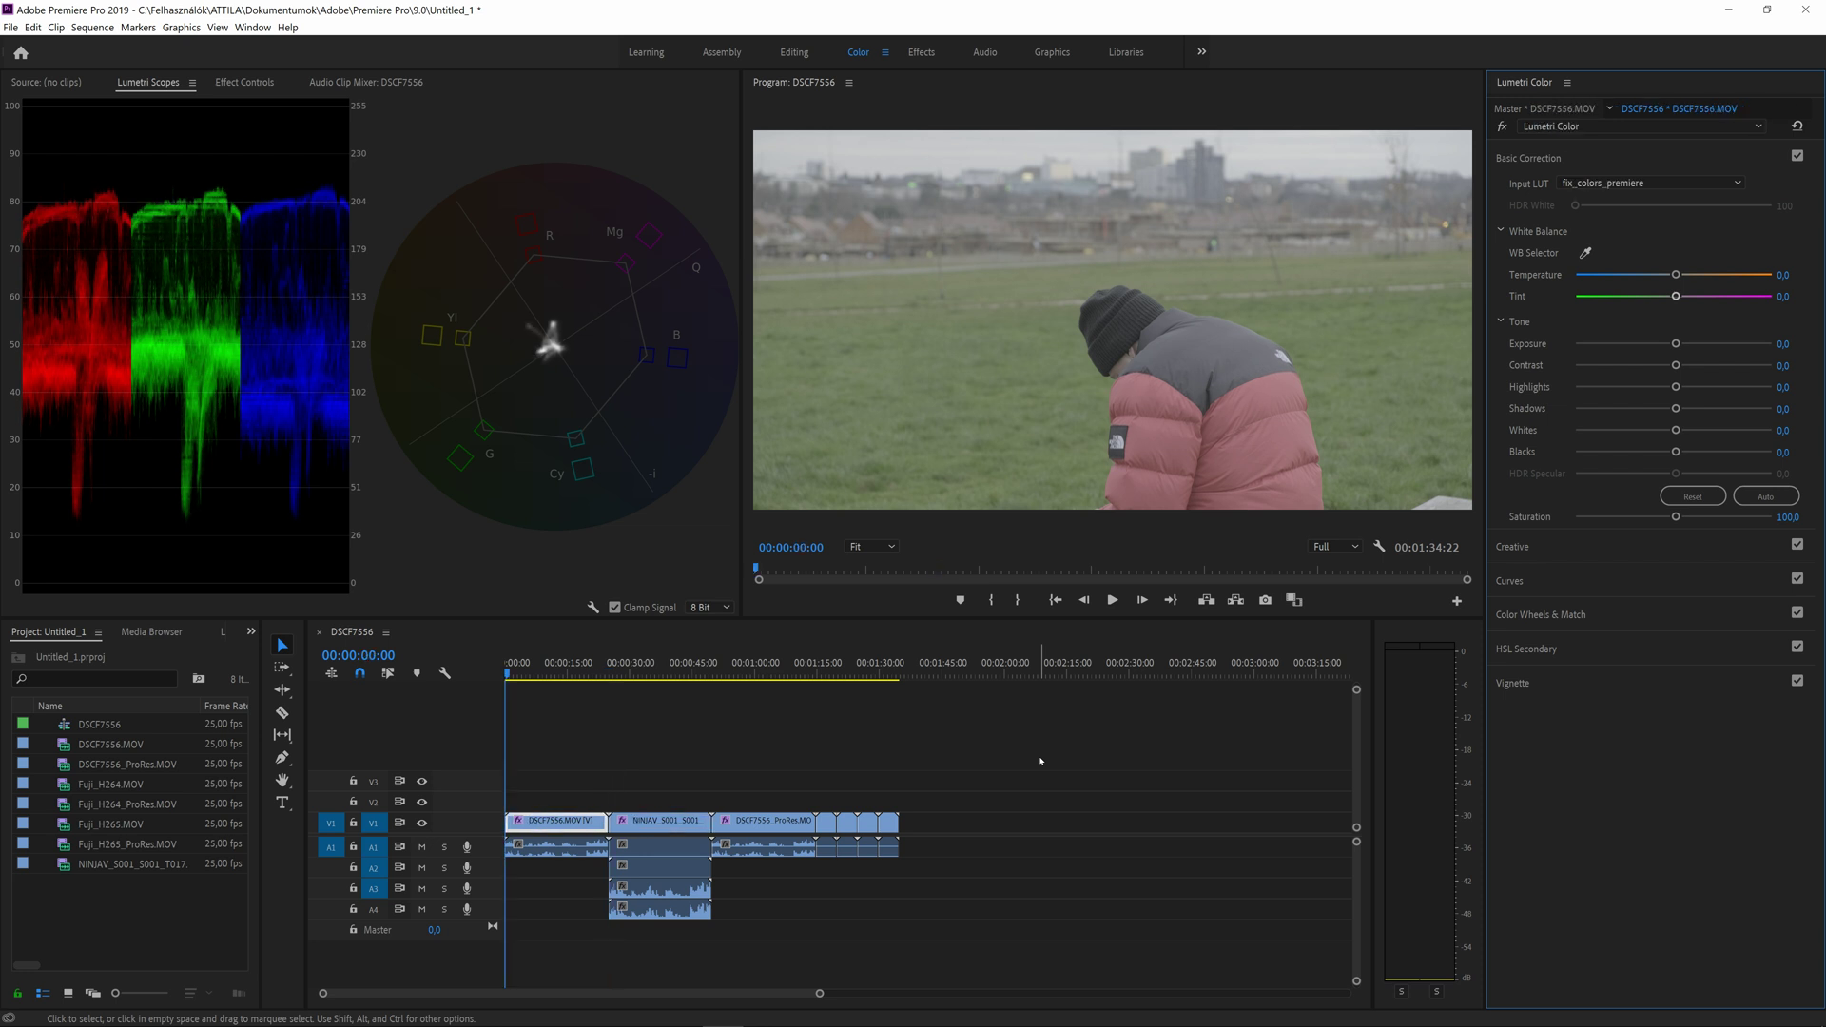
key("Down")
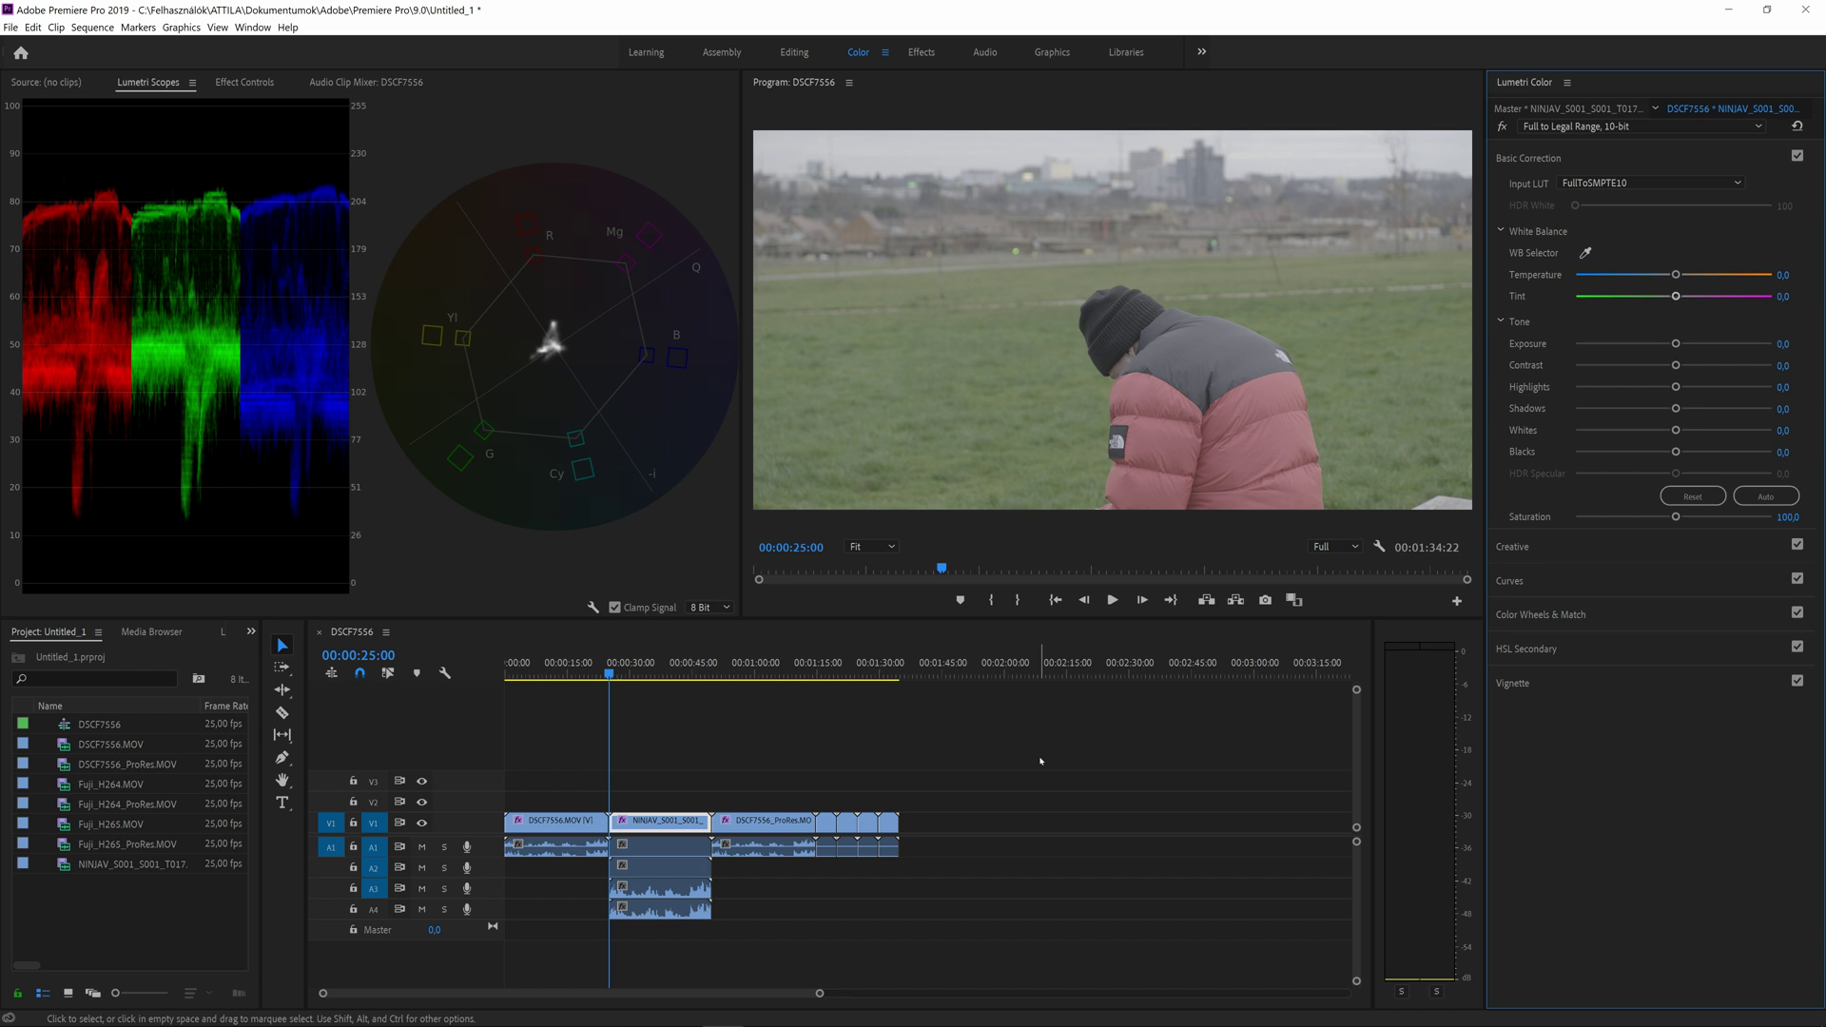
key("Down")
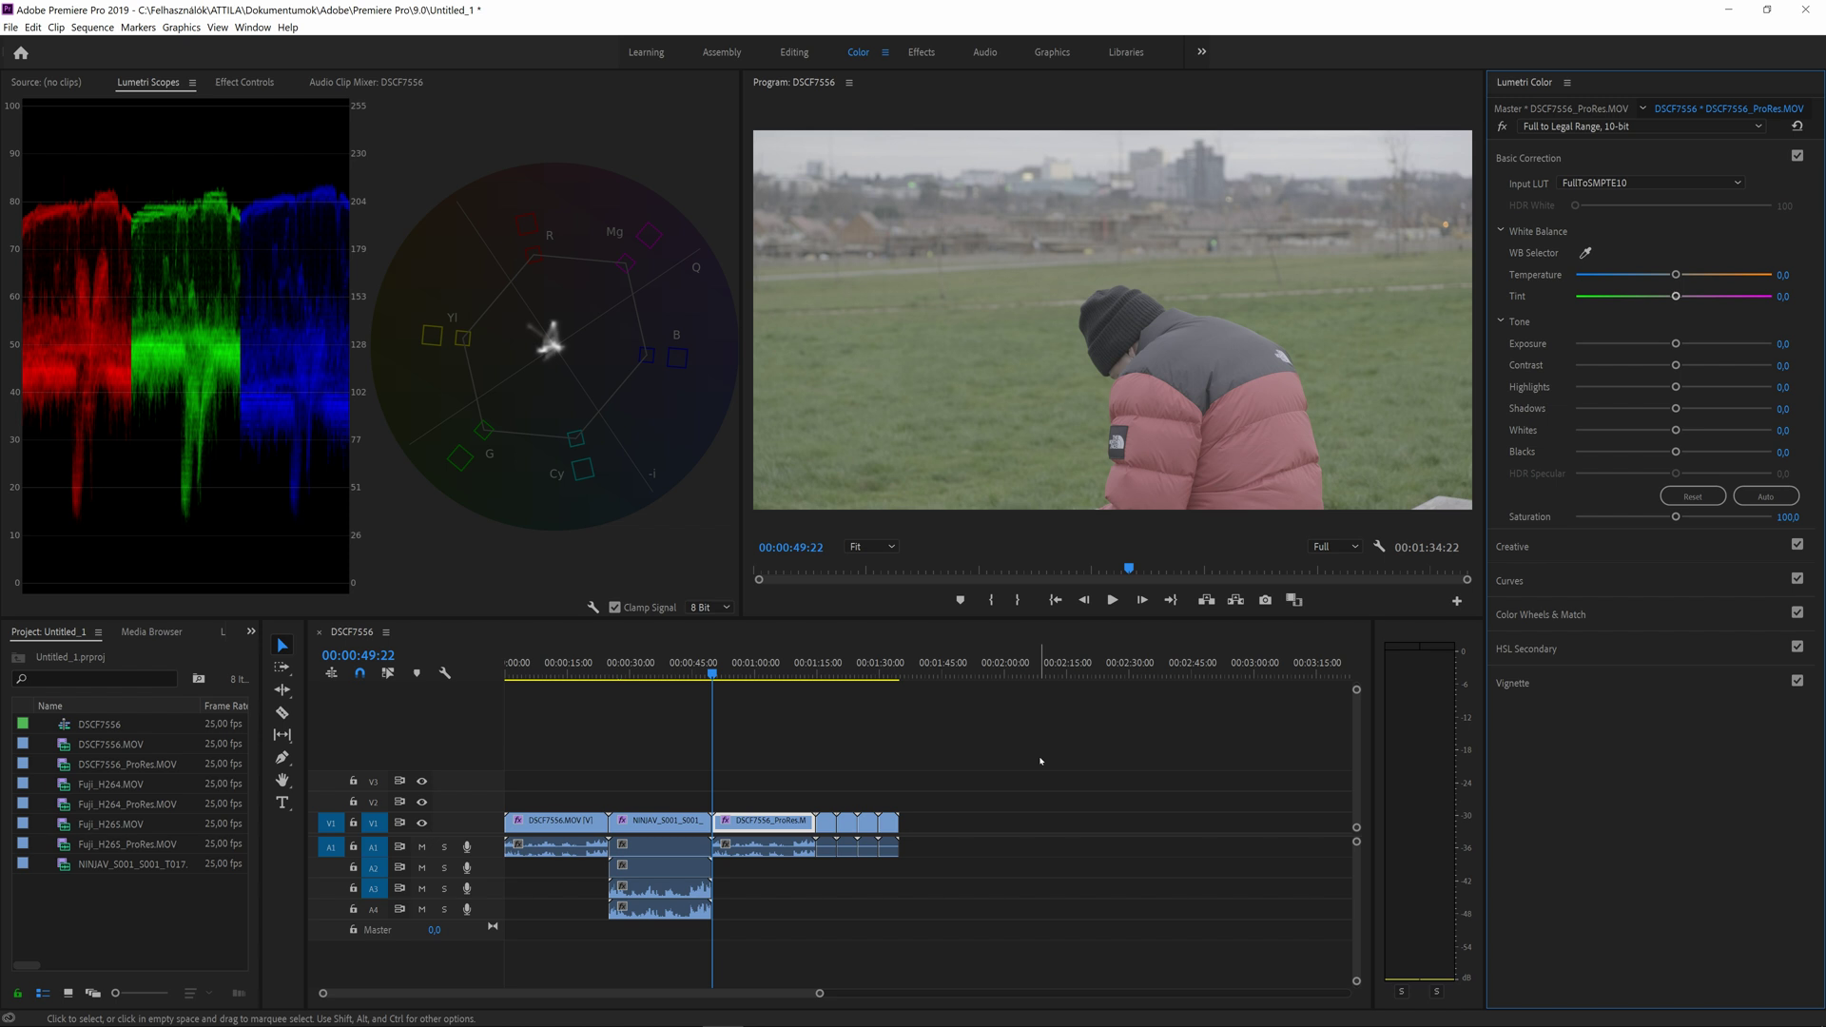
Step: Step down through the Fuji_H264 clip to the Fuji_H264_ProRes clip
key("Down")
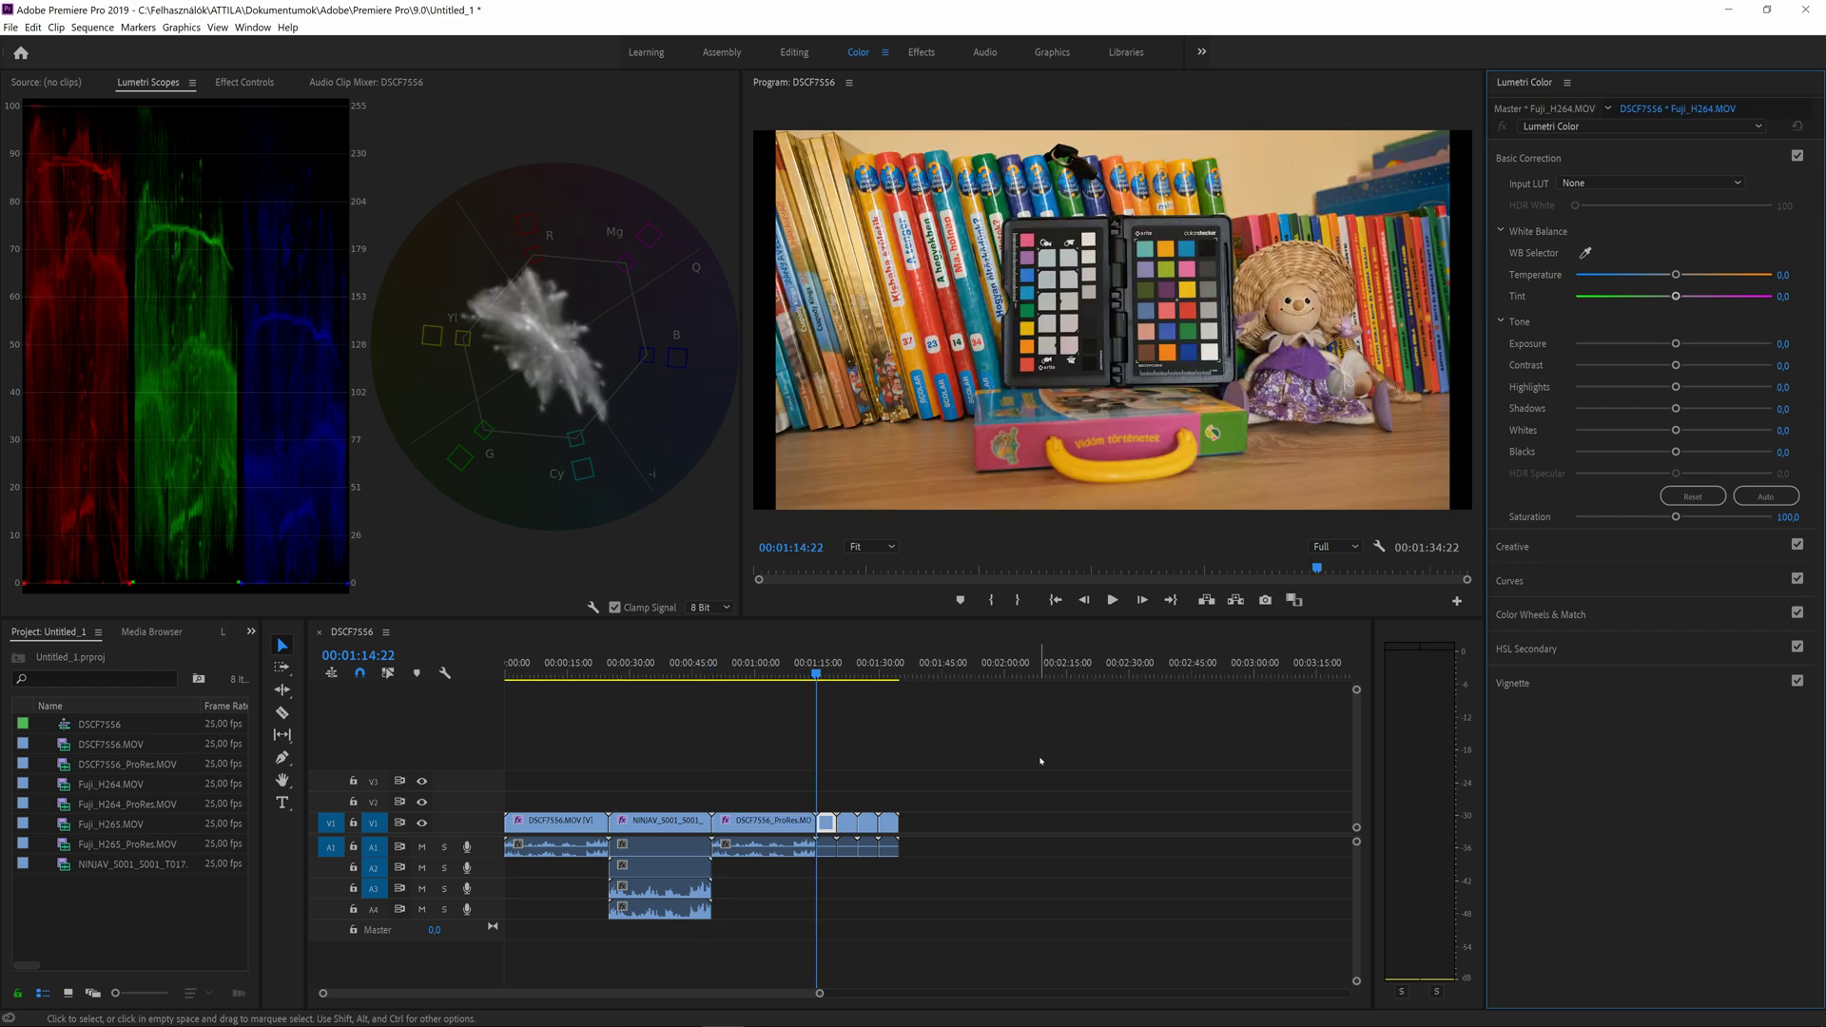
key("Down")
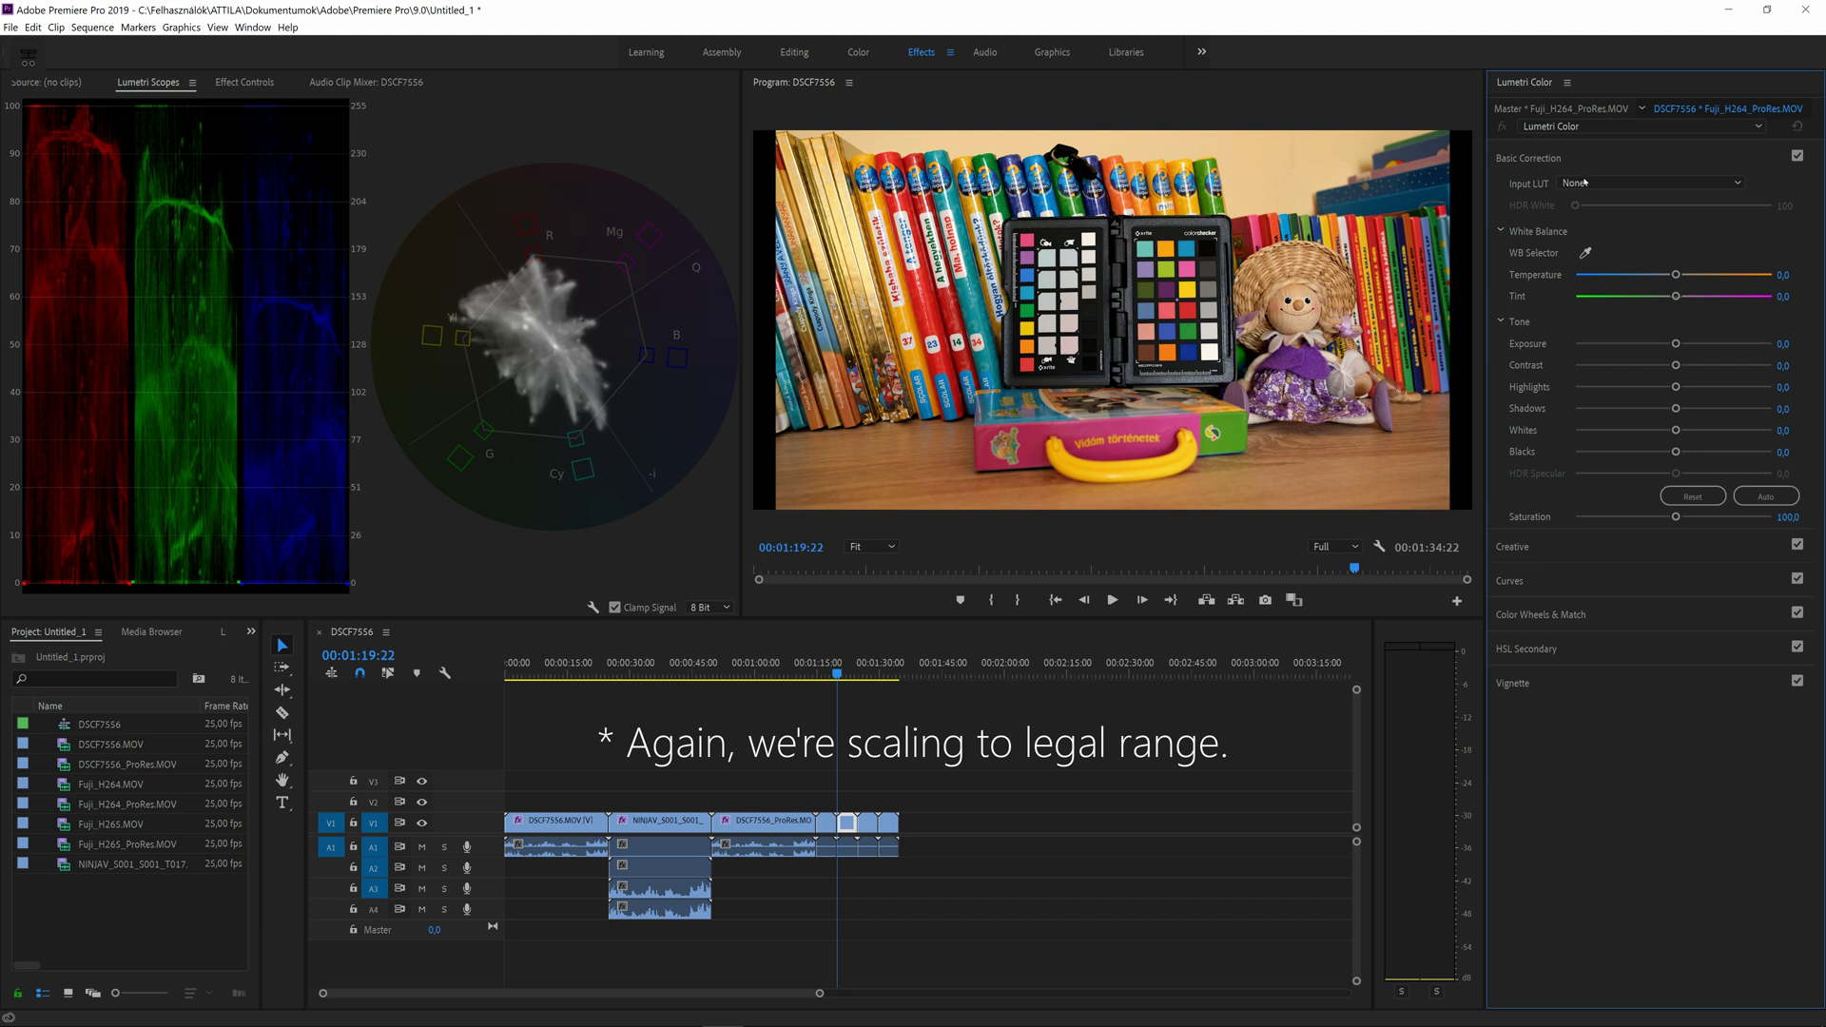
Step: Apply the Full to Legal Range, 10-bit Lumetri preset to Fuji_H264_ProRes in the Effects workspace
key("alt+shift+0")
double_click(1598, 242)
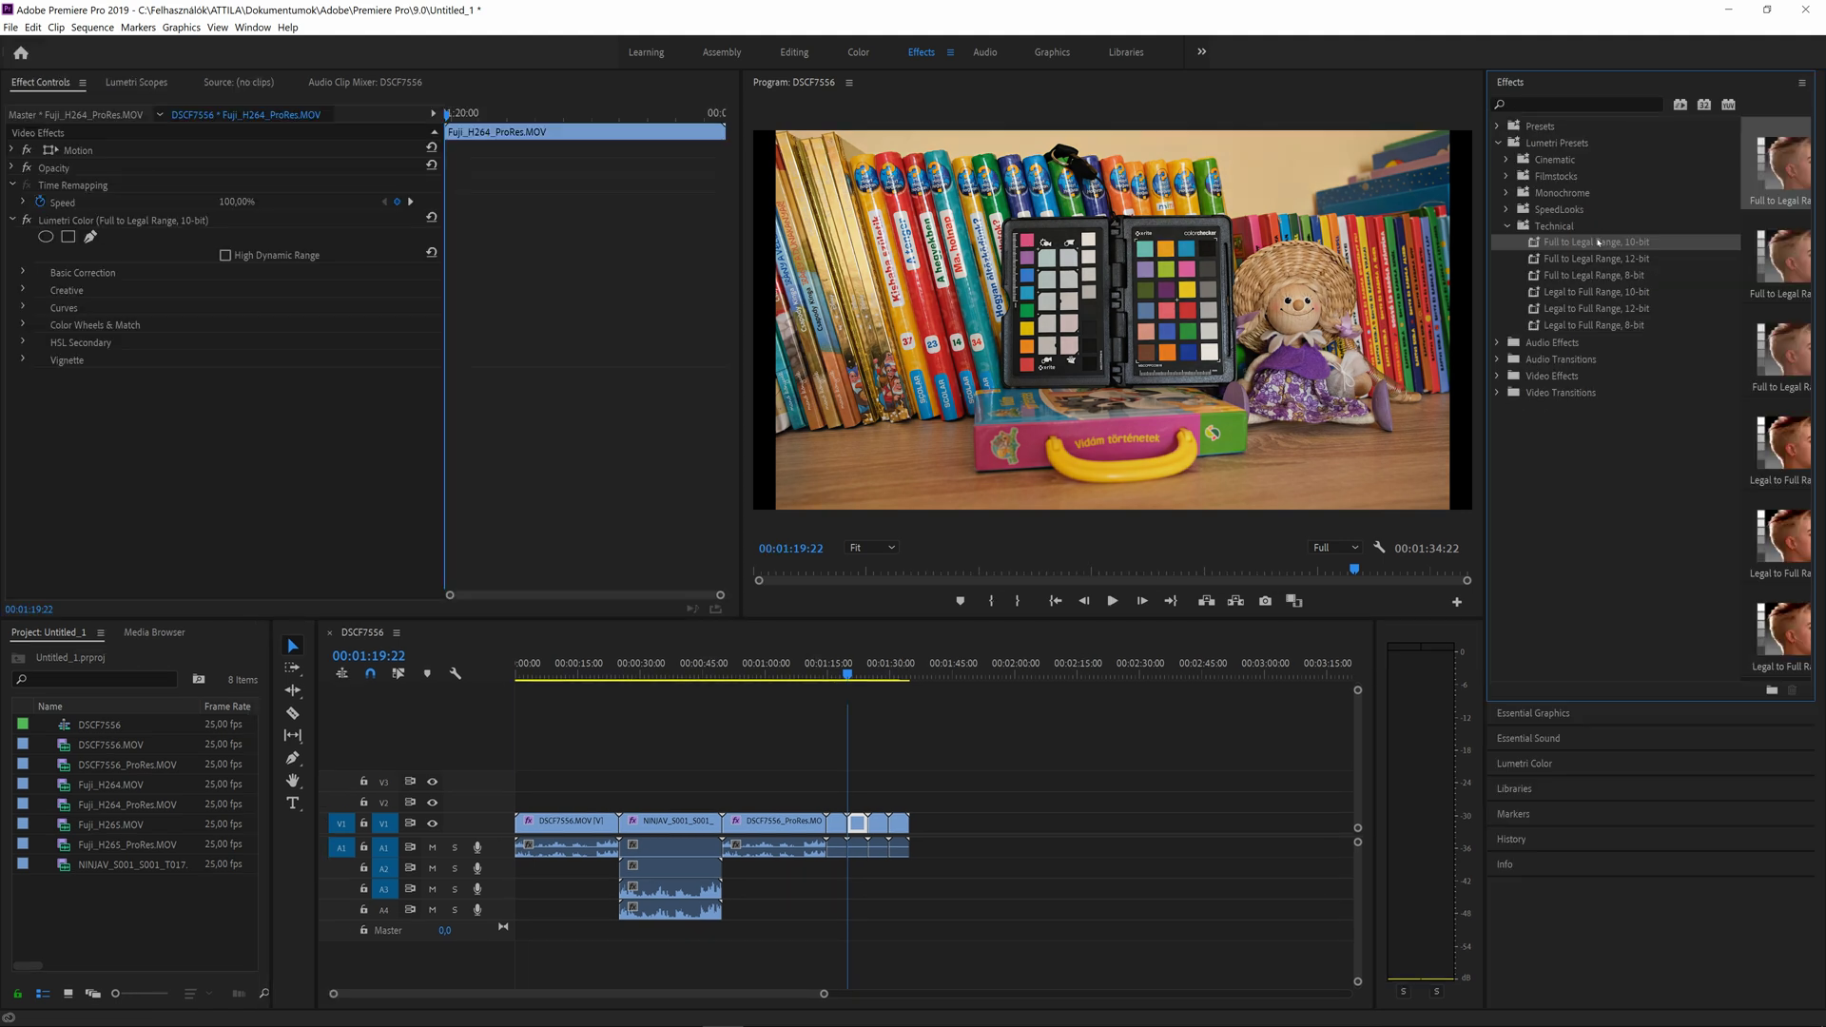
left_click(859, 52)
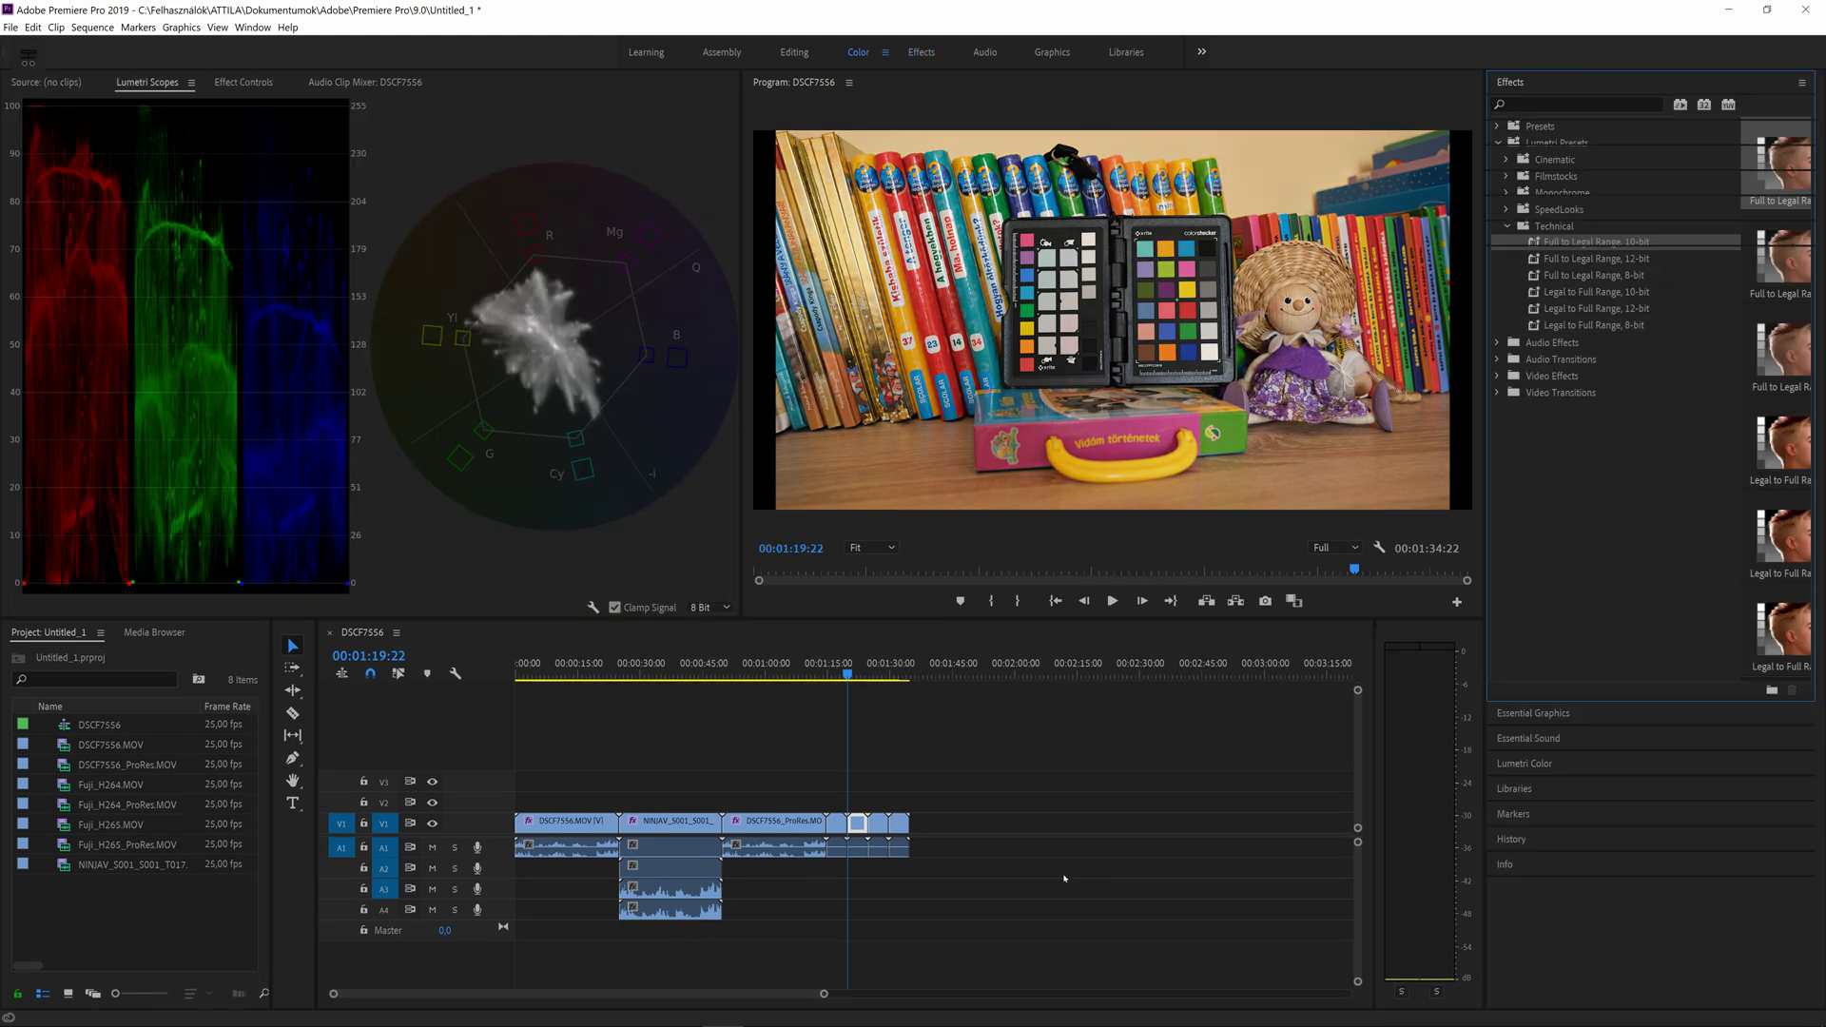
Step: Flip back and forth between Fuji_H264 and Fuji_H264_ProRes to compare their colours
key("Up")
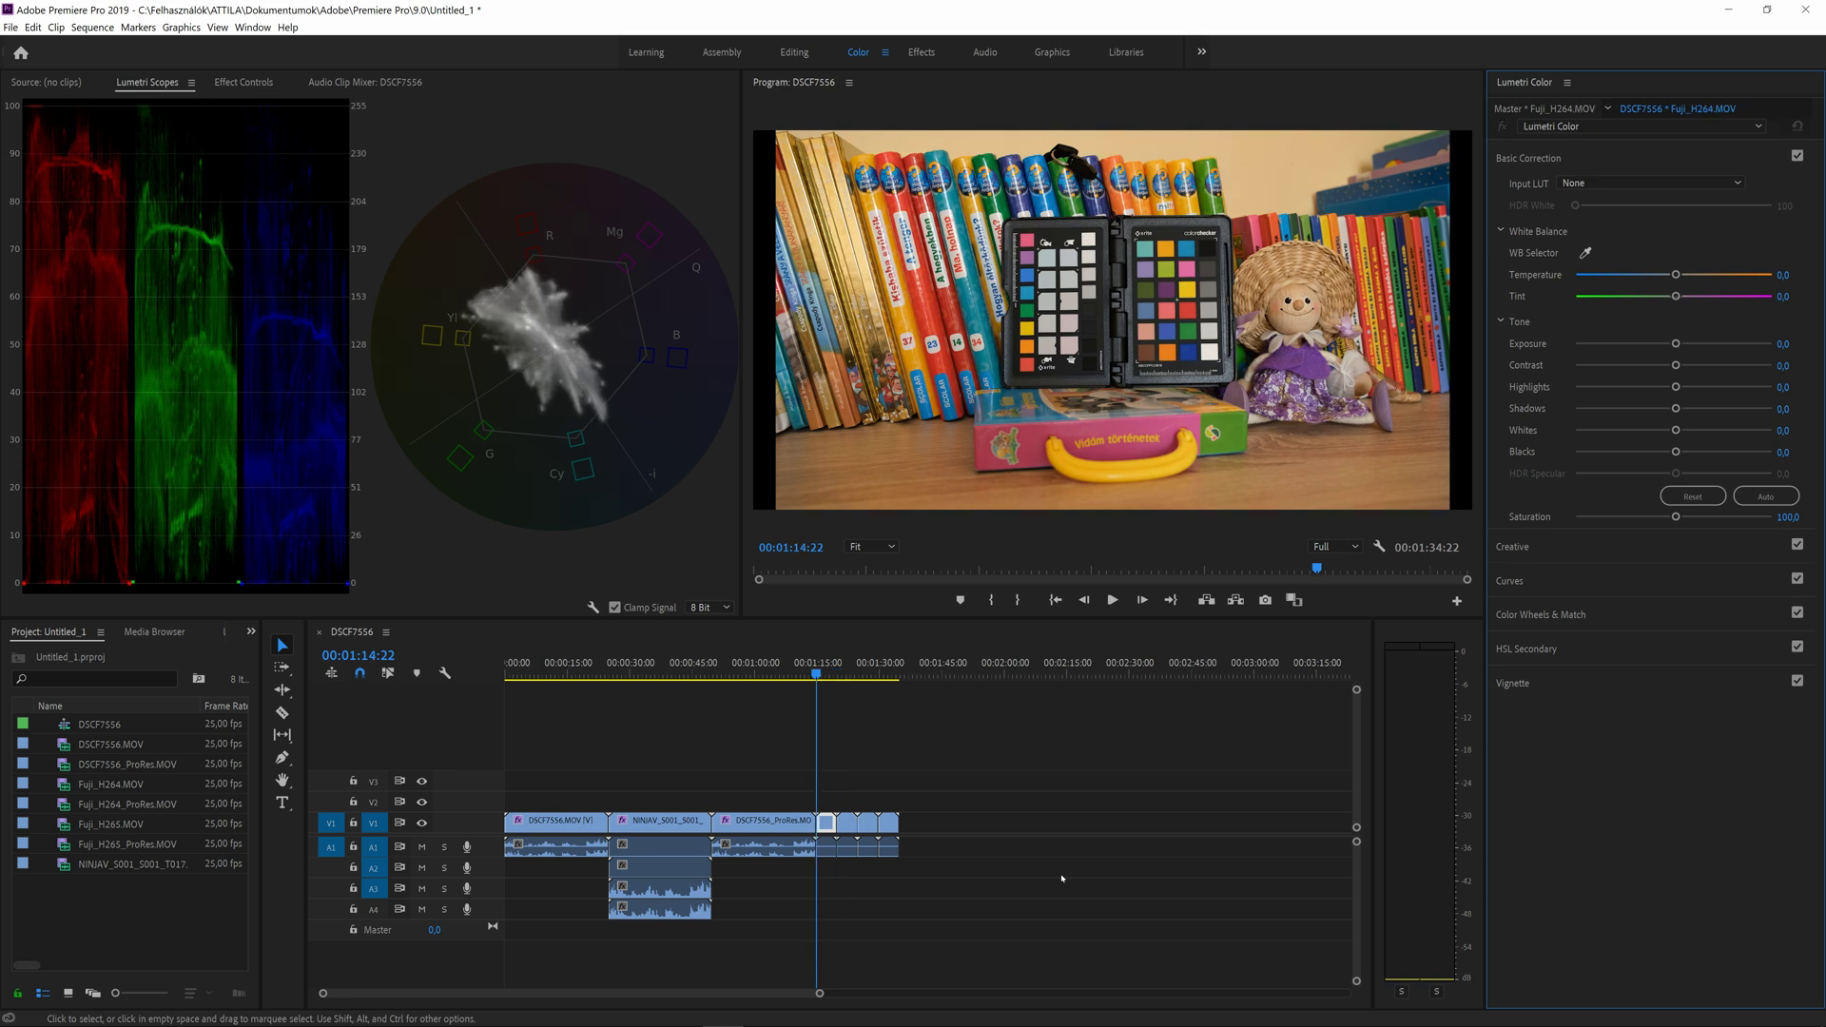
key("Down")
key("Up")
key("Down")
key("Up")
key("Down")
key("Up")
key("Down")
key("Up")
key("Down")
key("Up")
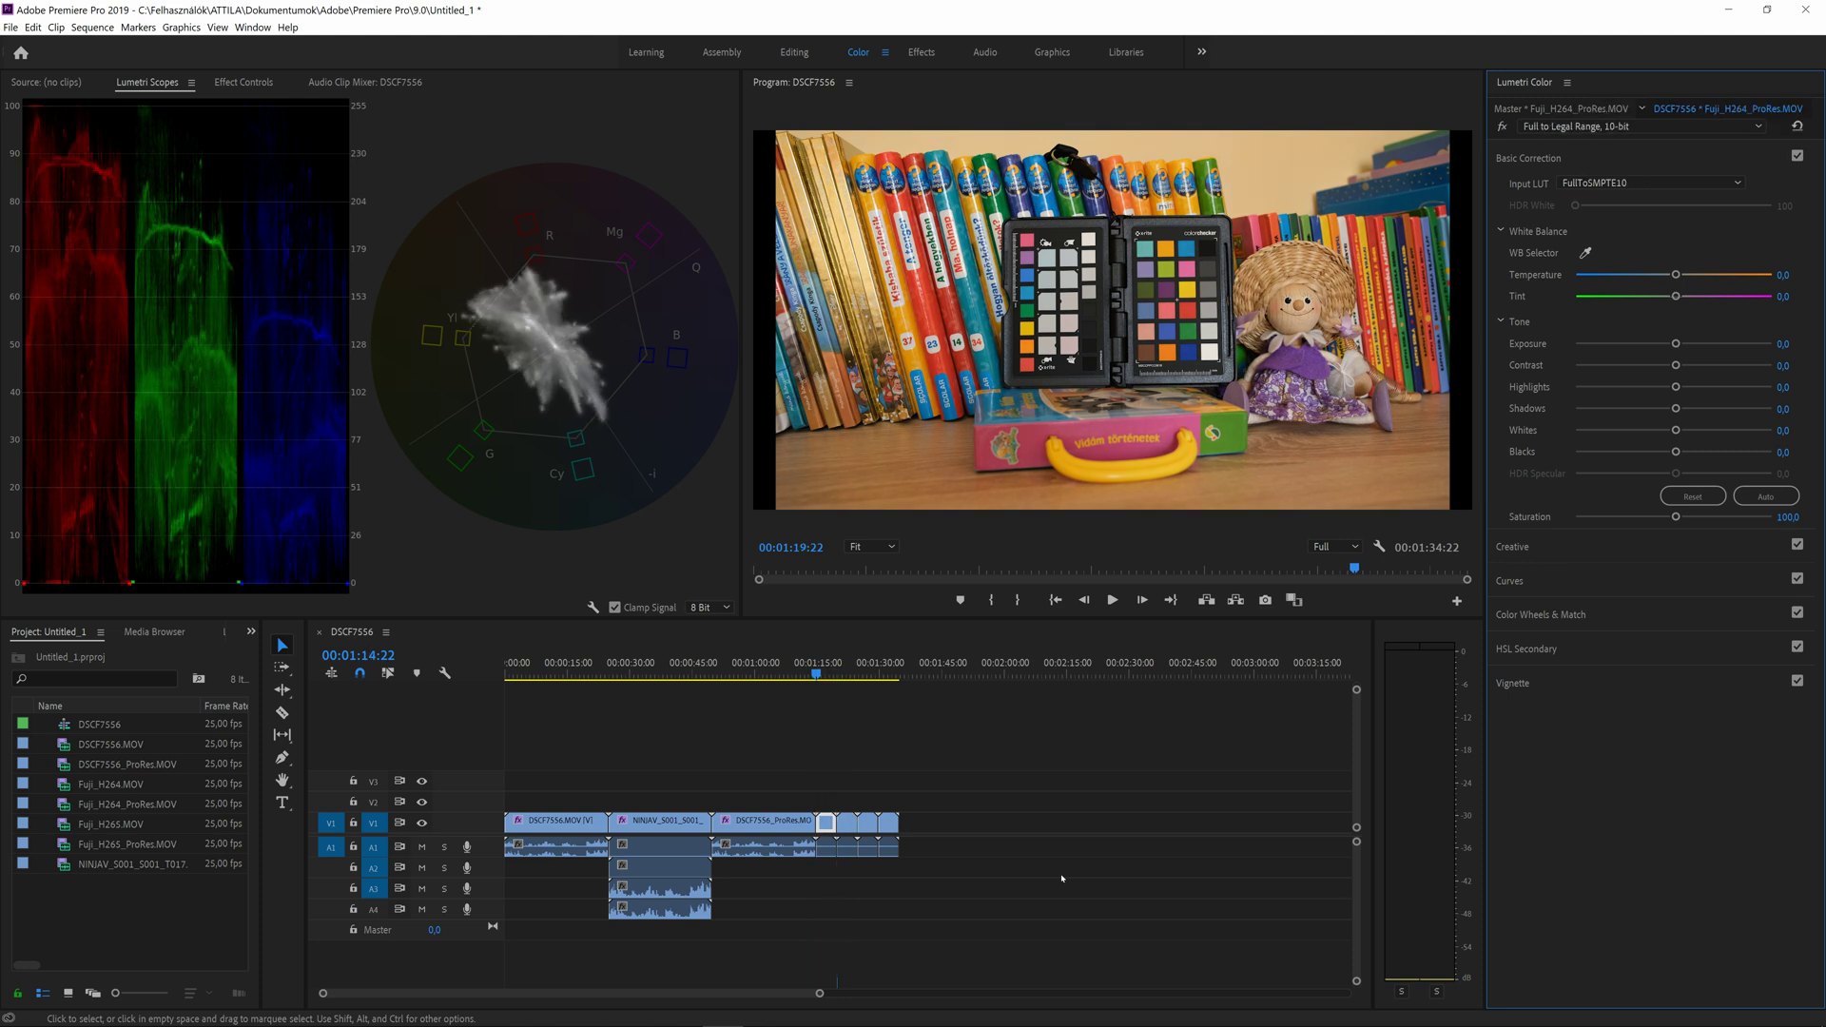
key("Down")
key("Up")
key("Down")
key("Up")
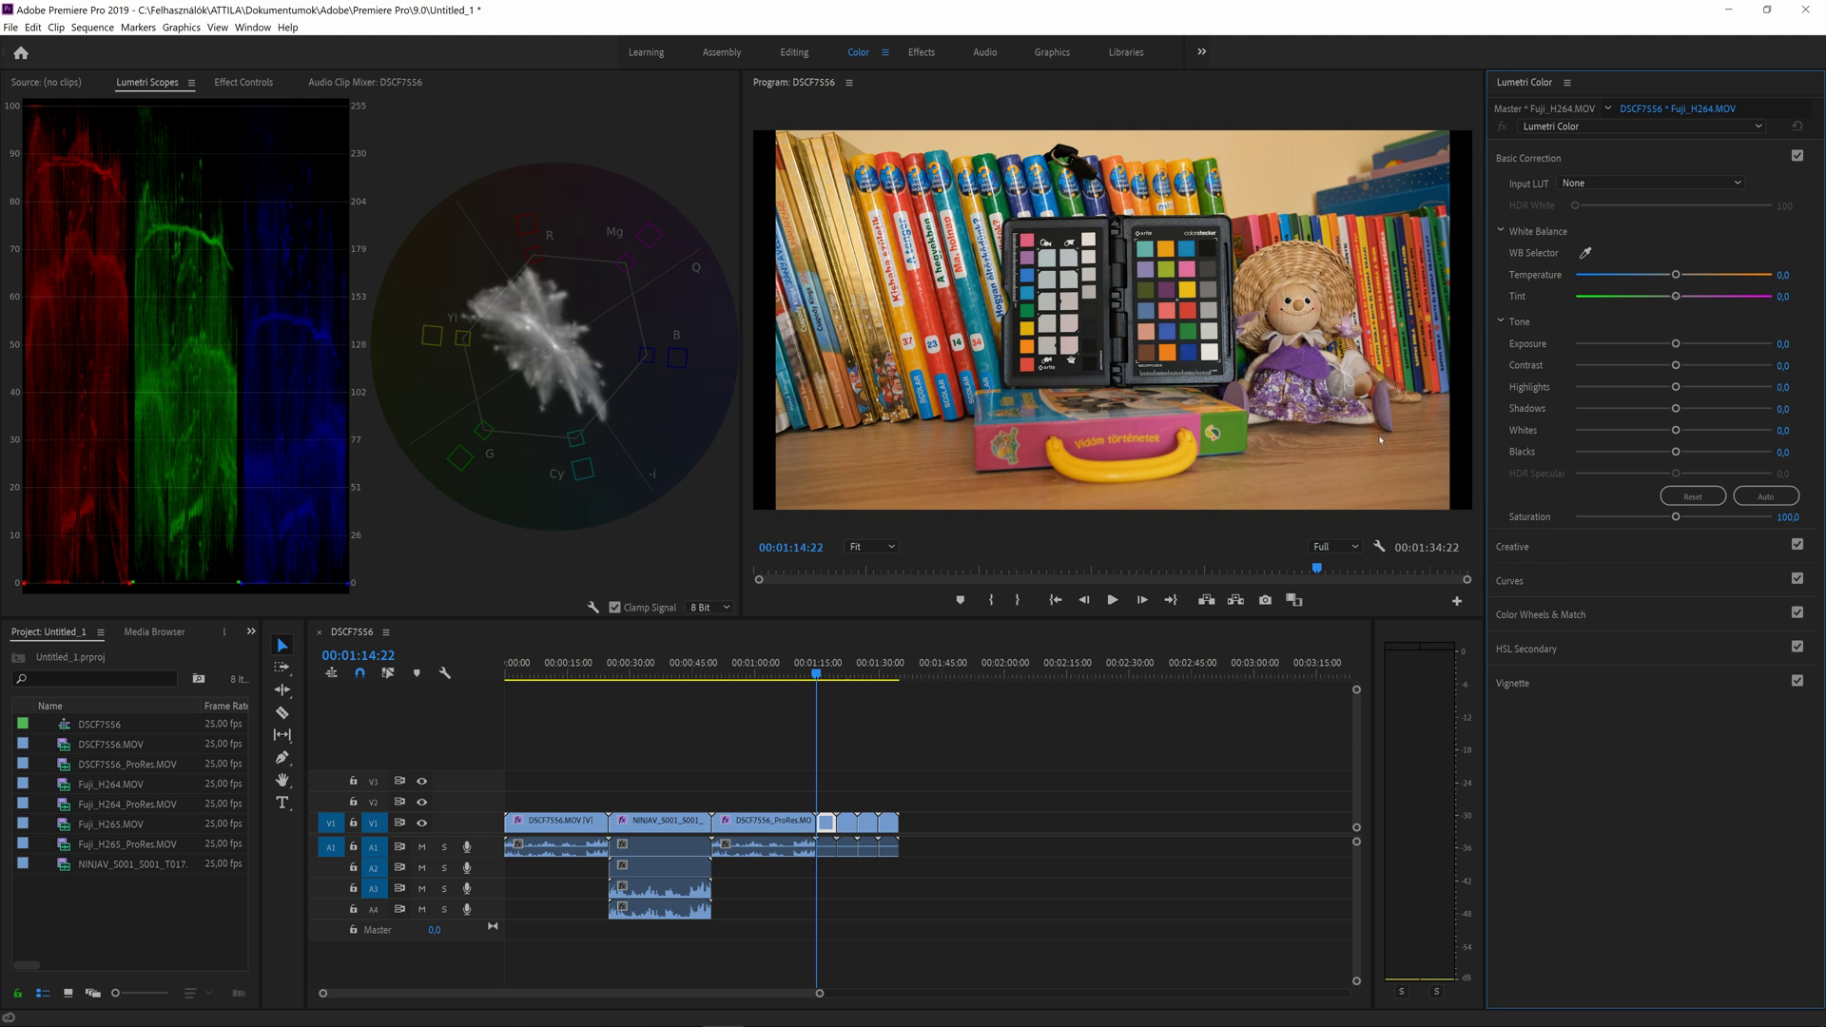
Step: Load the fix_colors_premiere LUT as the Fuji_H264 clip's Creative look
left_click(1514, 547)
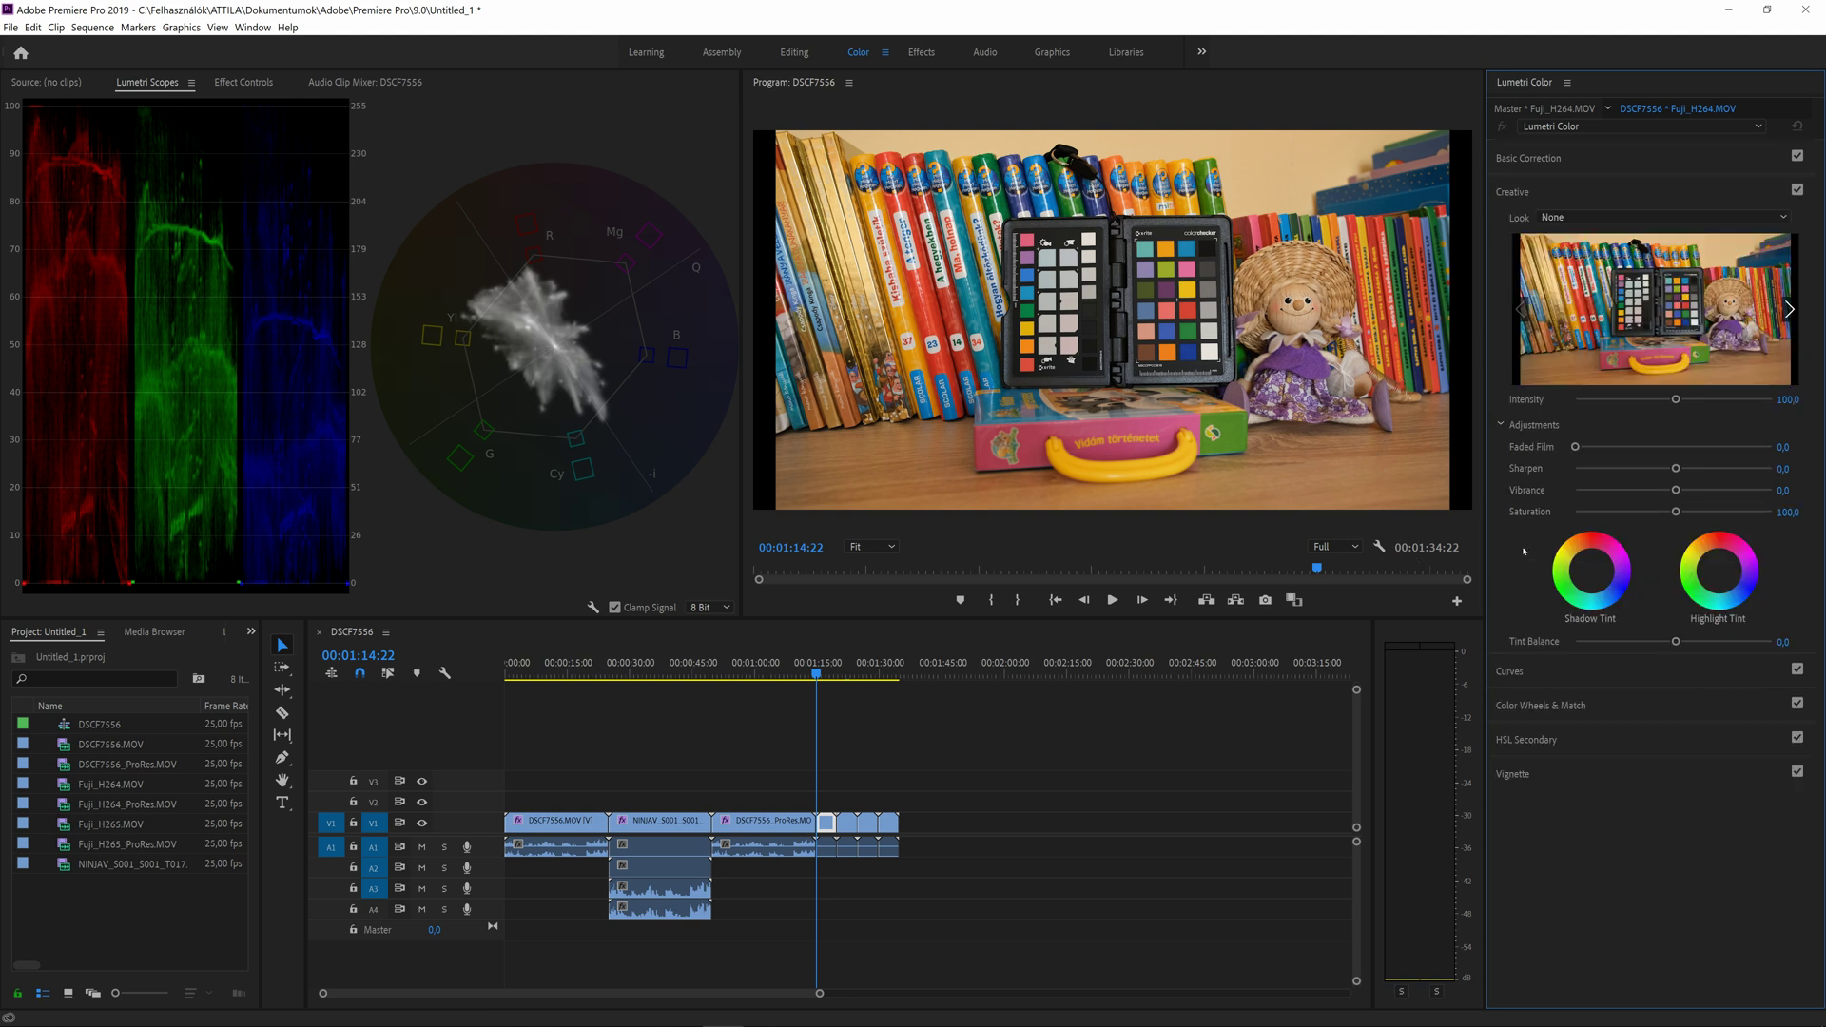
left_click(1582, 219)
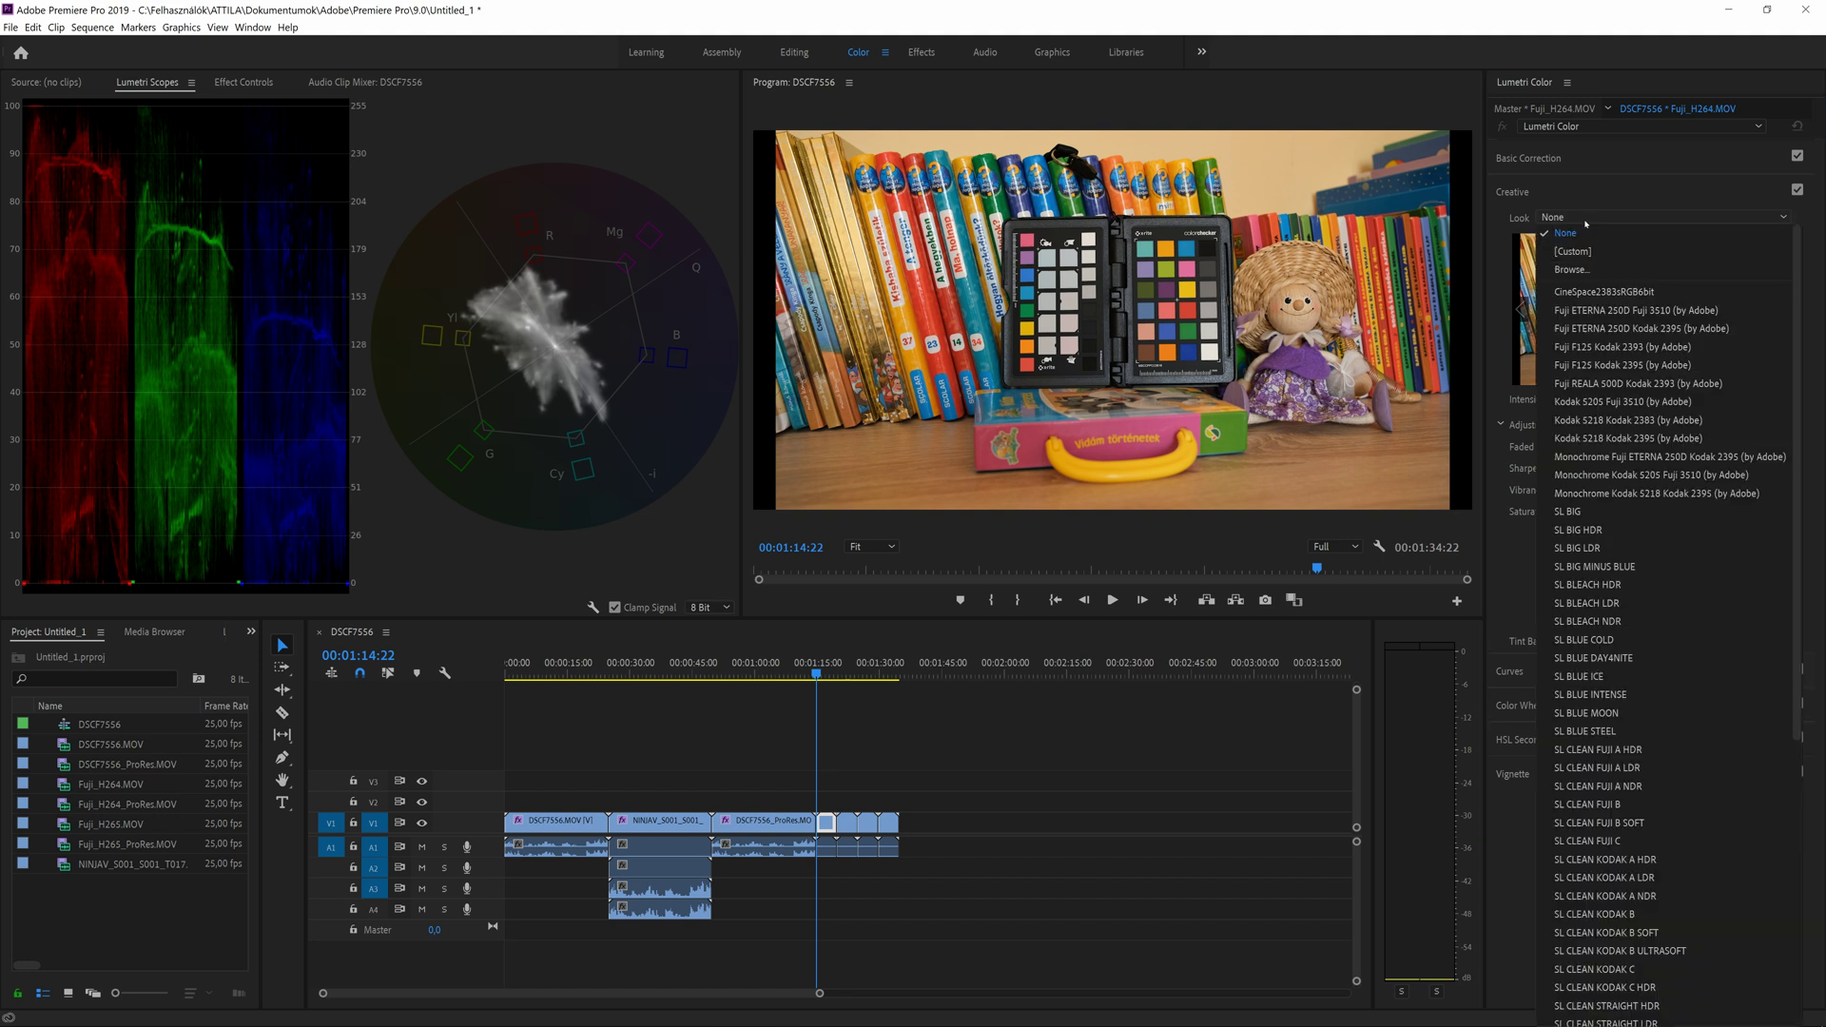
left_click(1571, 269)
key("Escape")
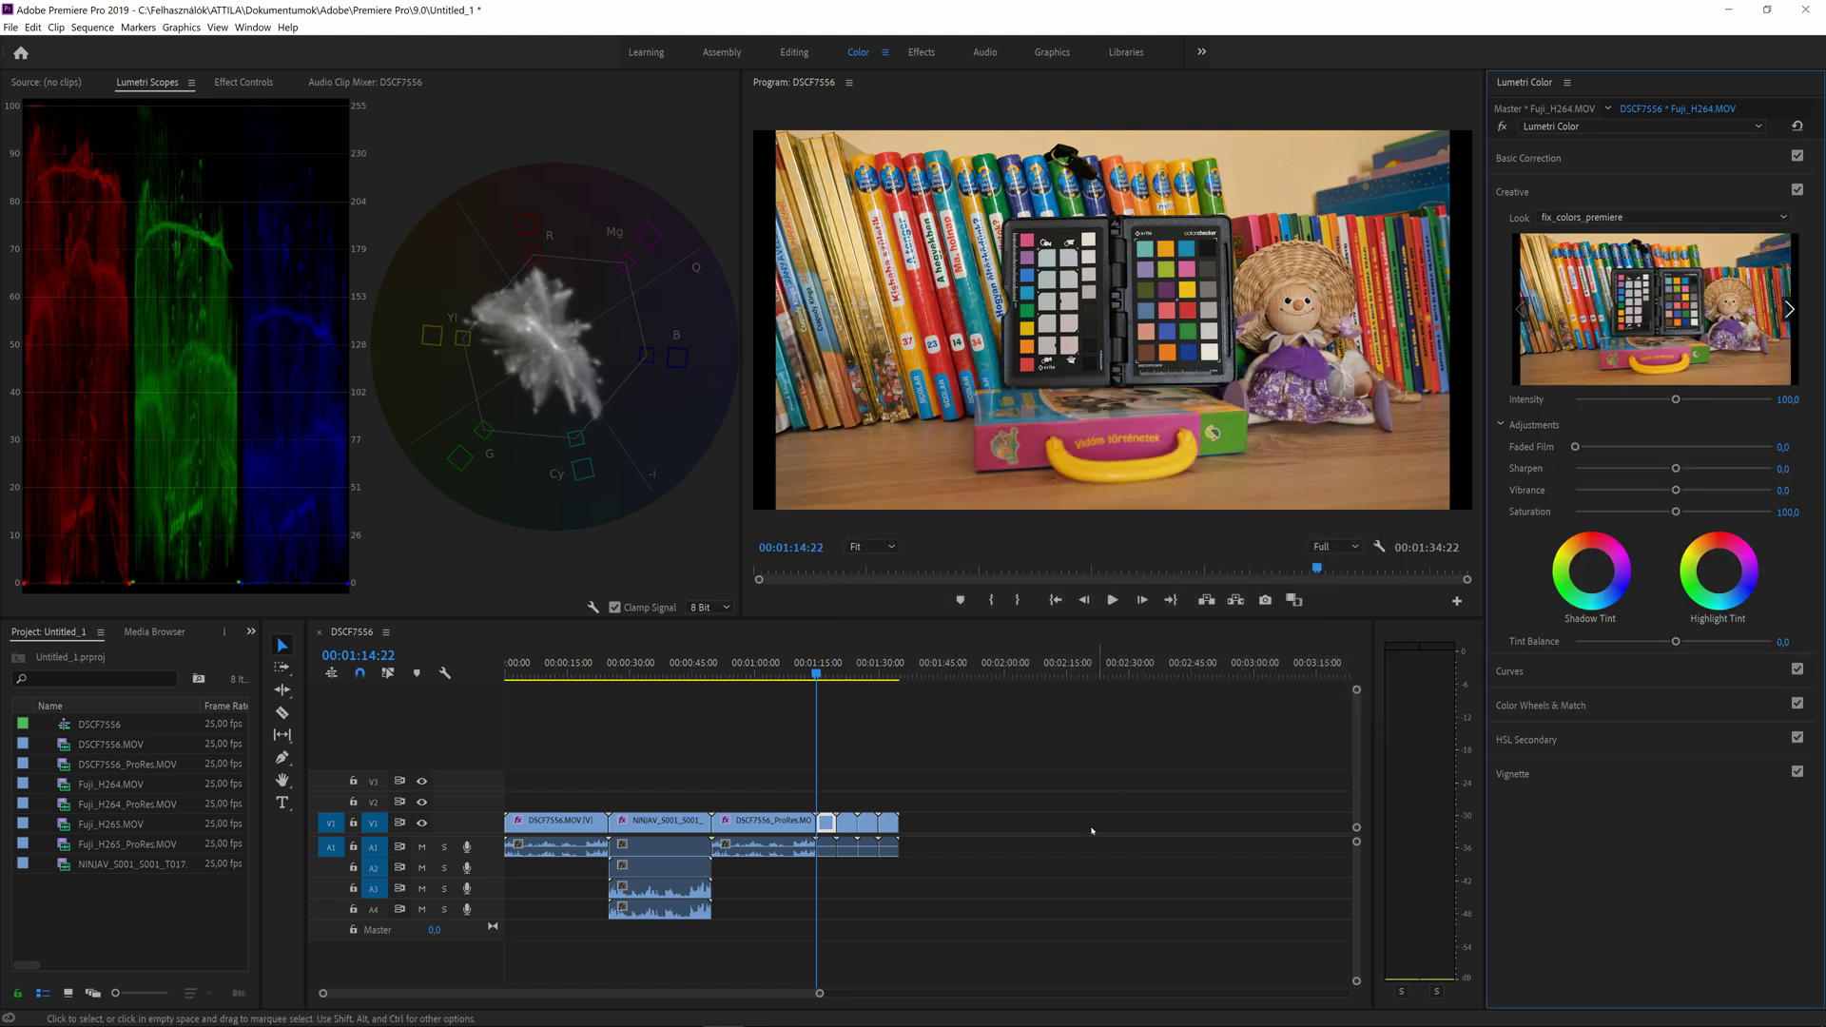
Step: Compare Fuji_H264 against Fuji_H264_ProRes, then move on to the Fuji_H265 clip
key("Down")
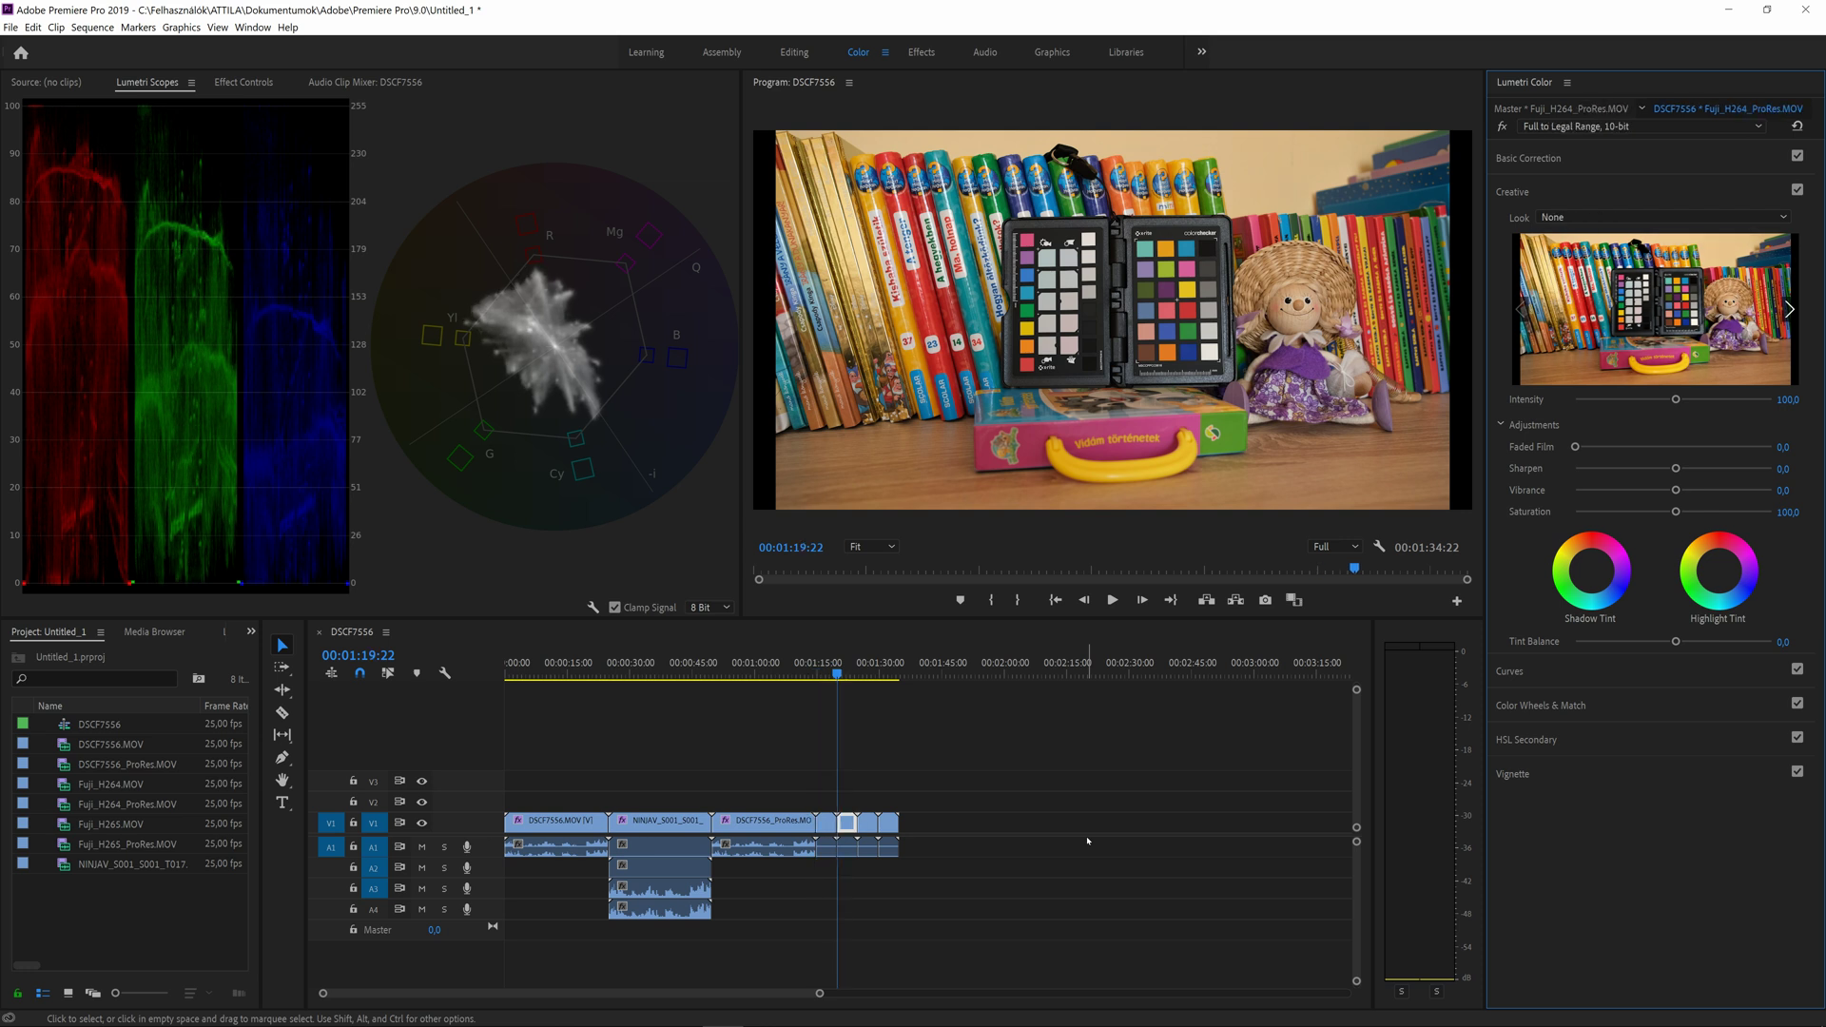
key("Up")
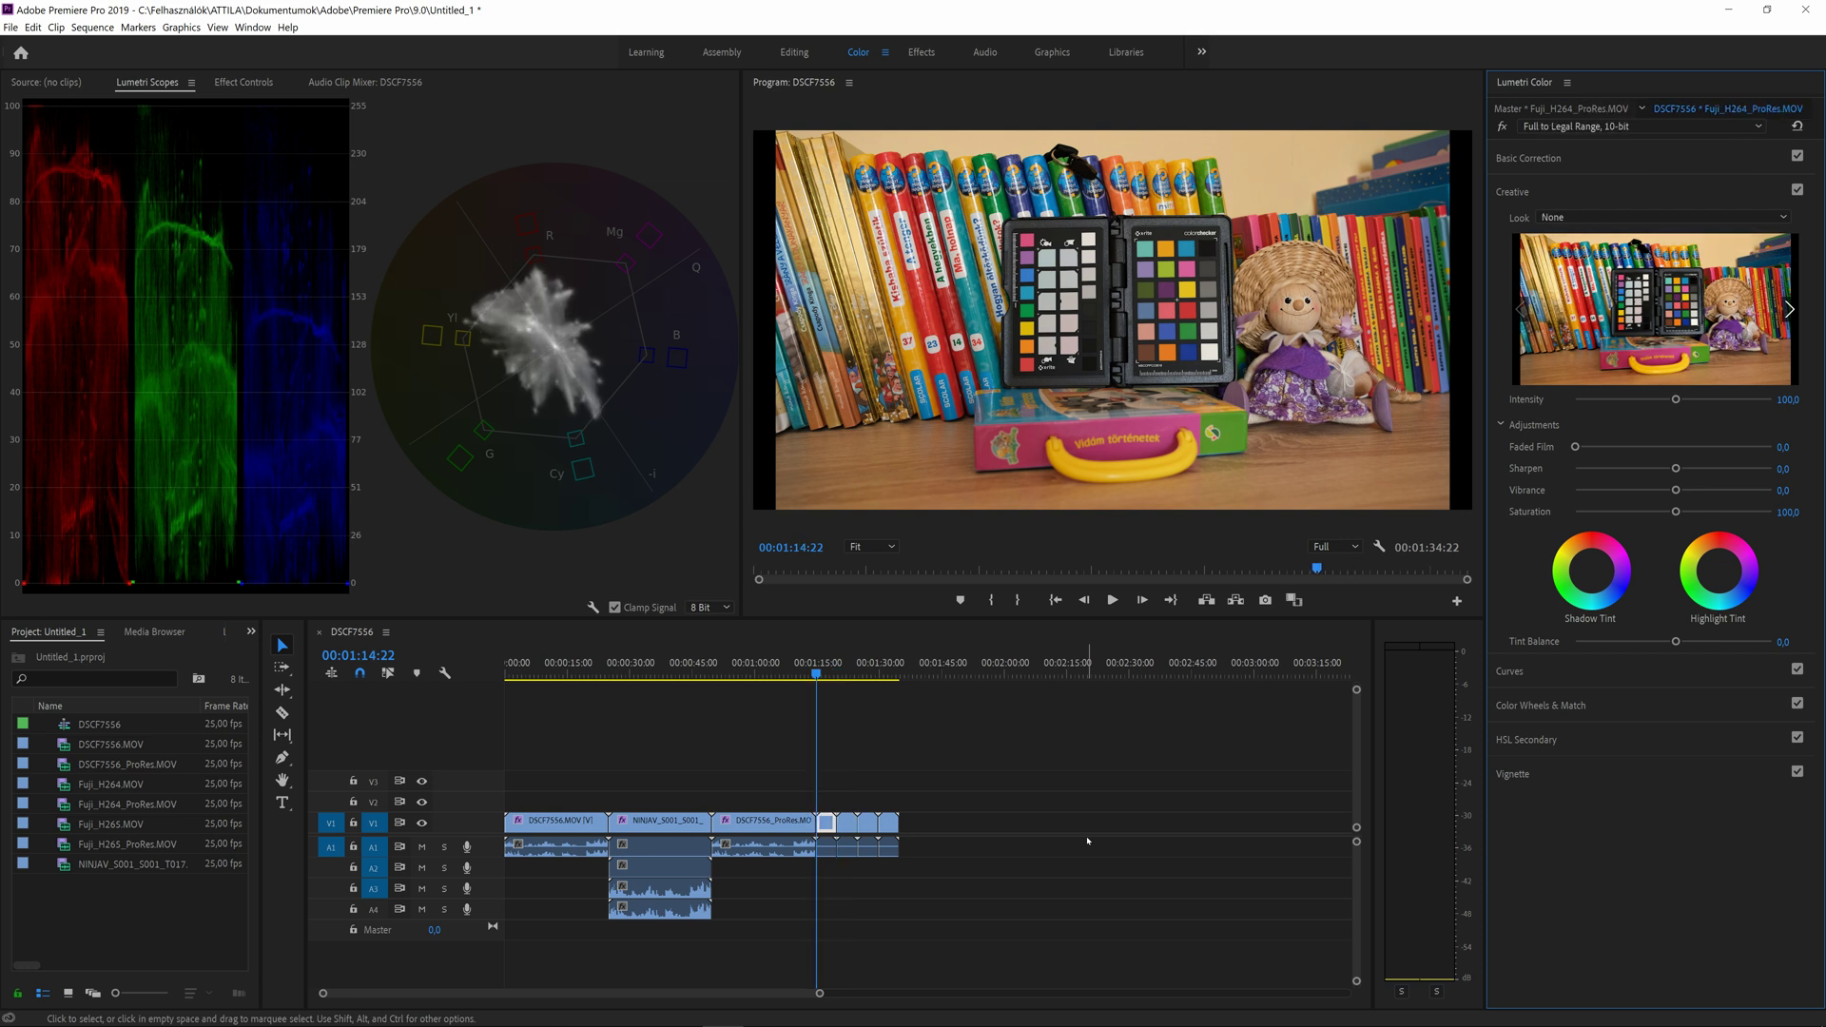
key("Down")
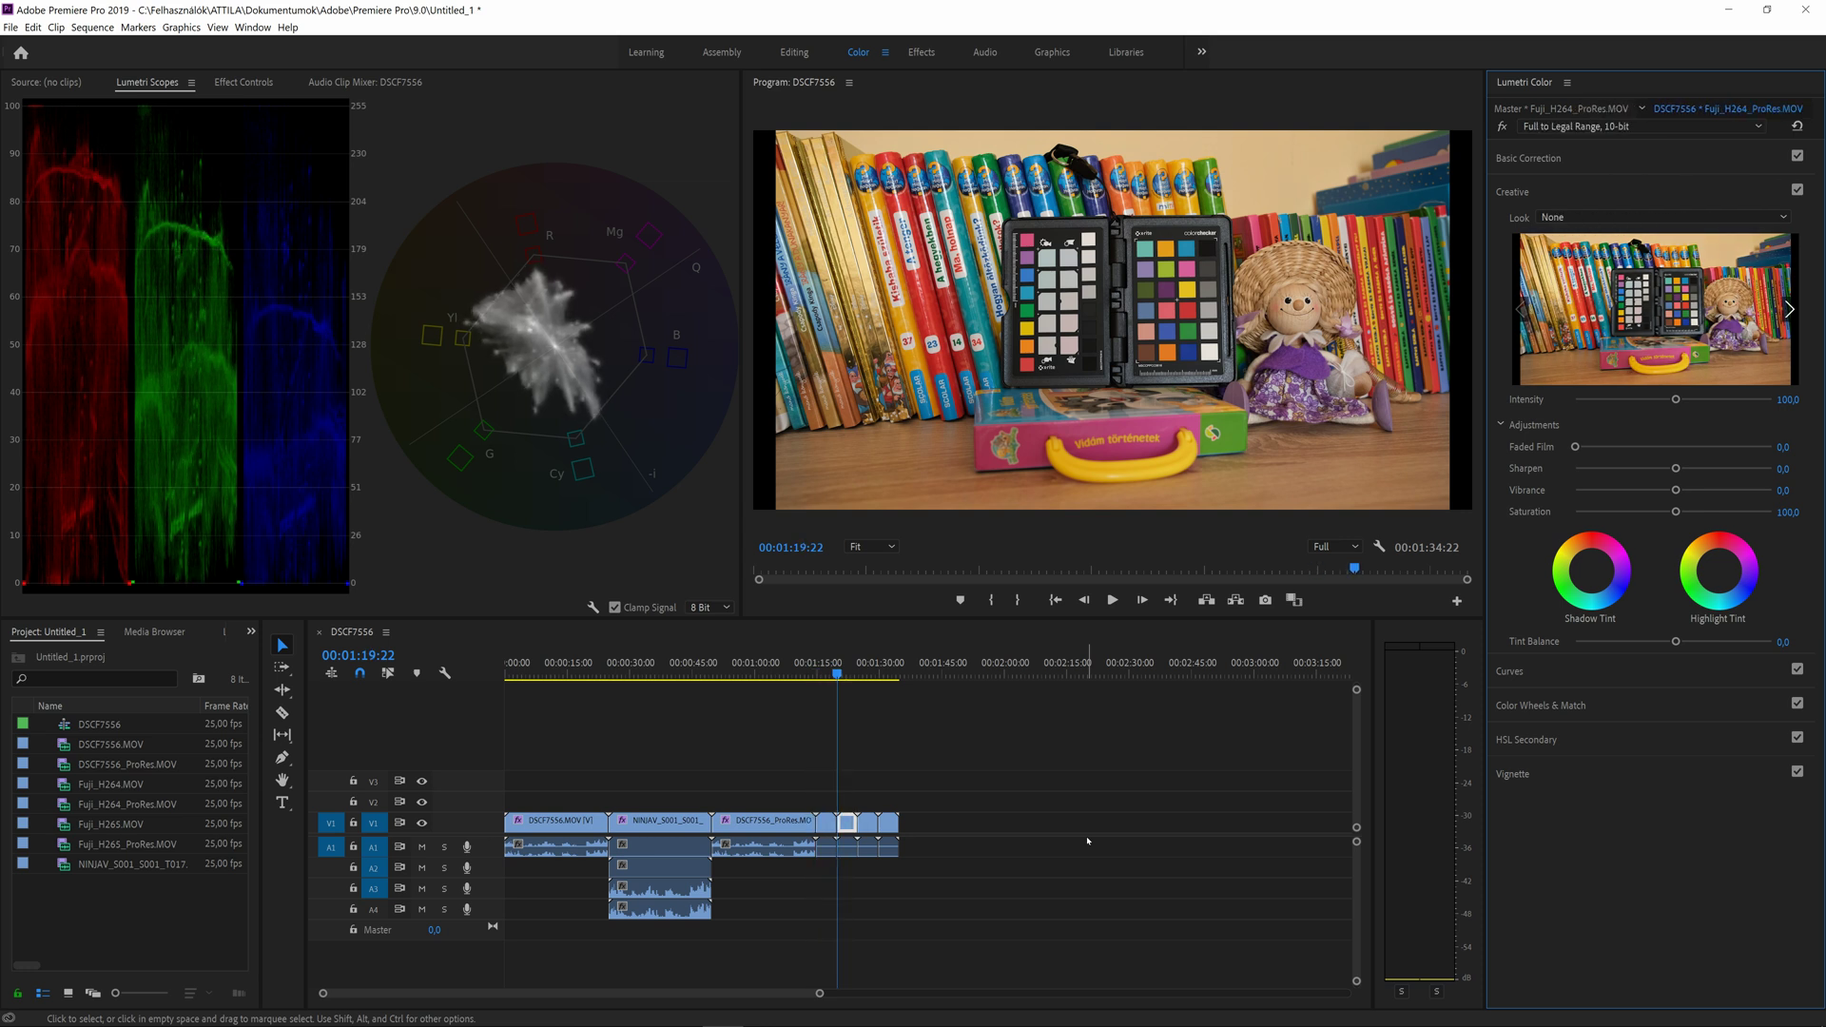
key("Up")
key("Down")
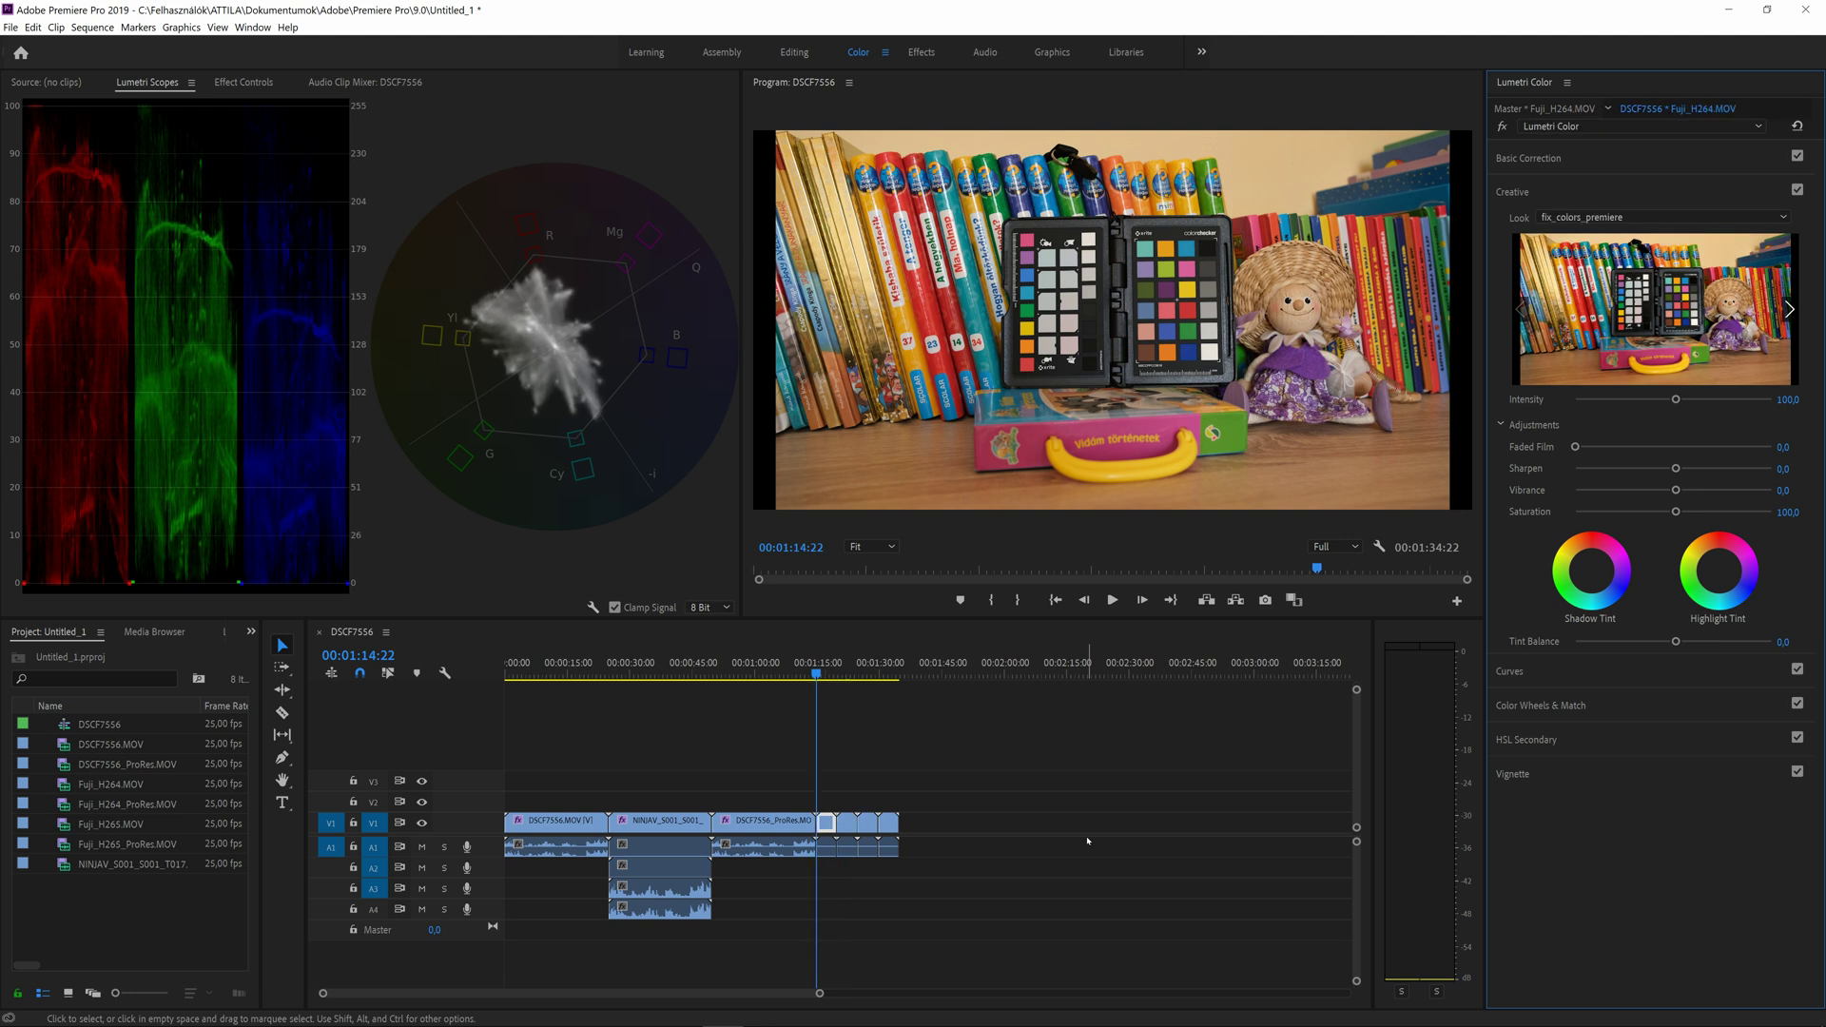
key("Down")
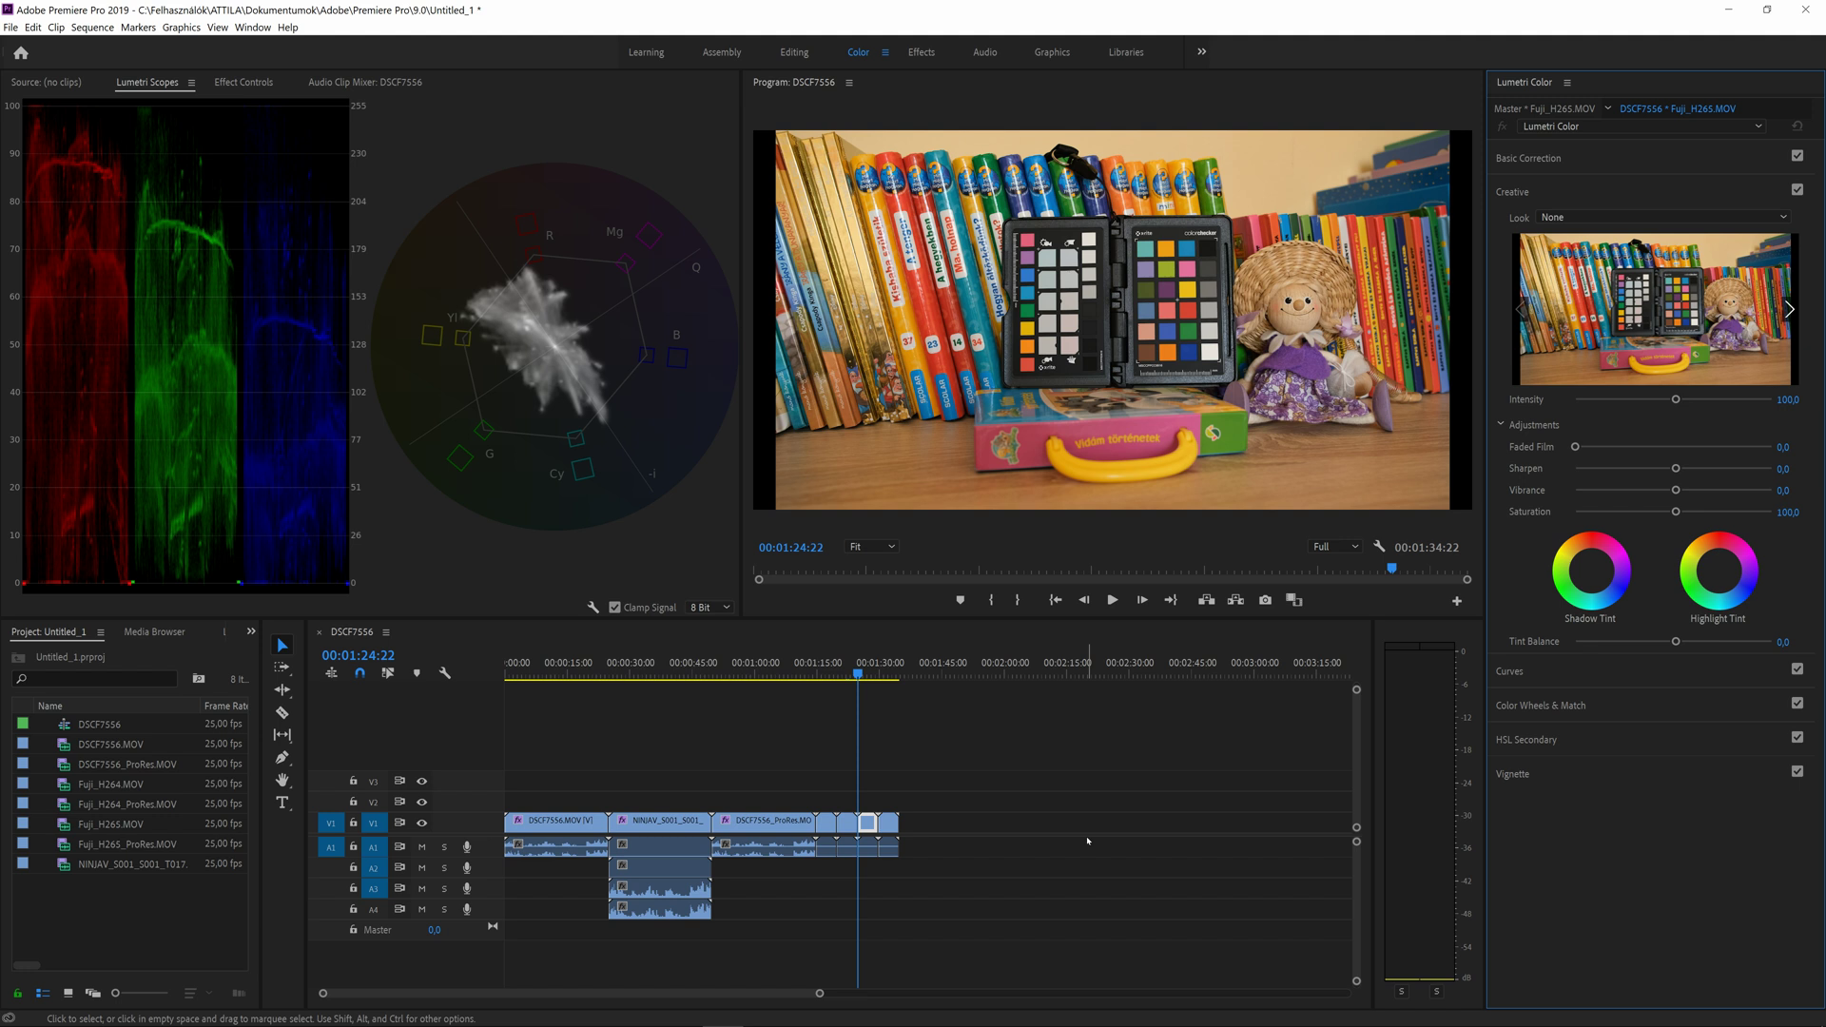
Step: Give Fuji_H265_ProRes the Full to Legal Range, 10-bit preset and return to the Color workspace
key("Down")
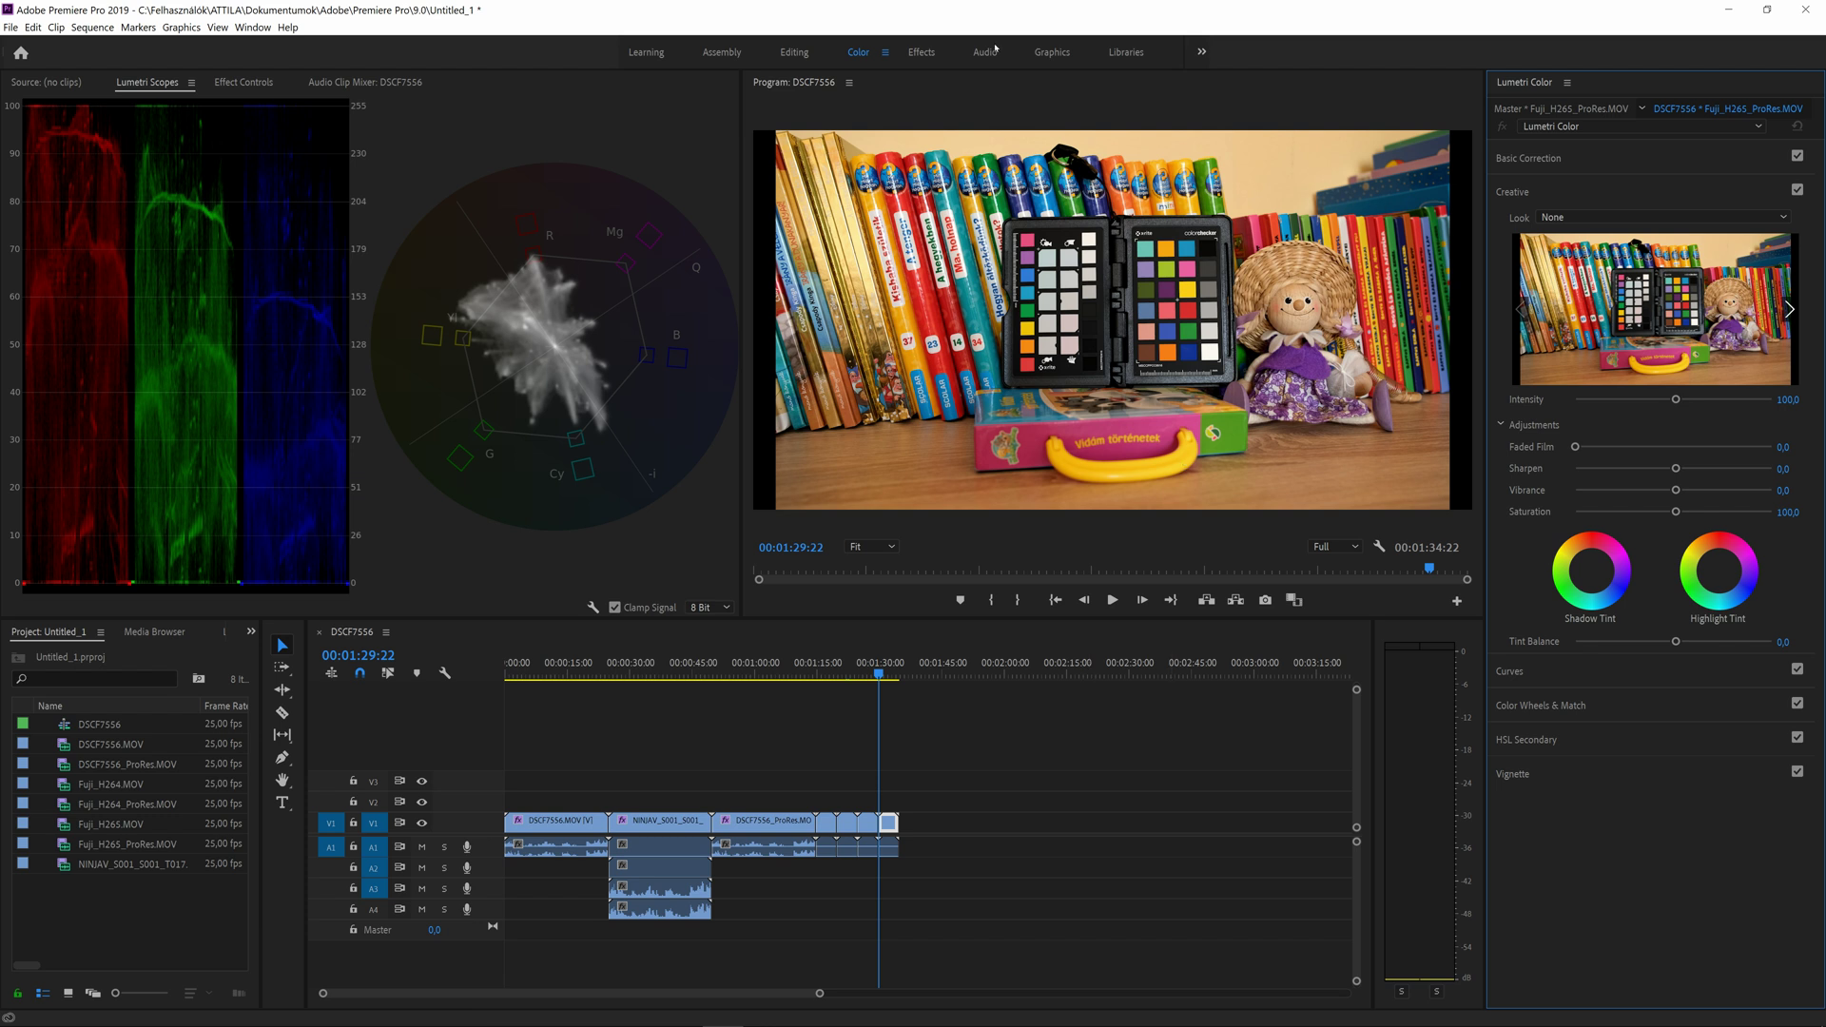
left_click(922, 52)
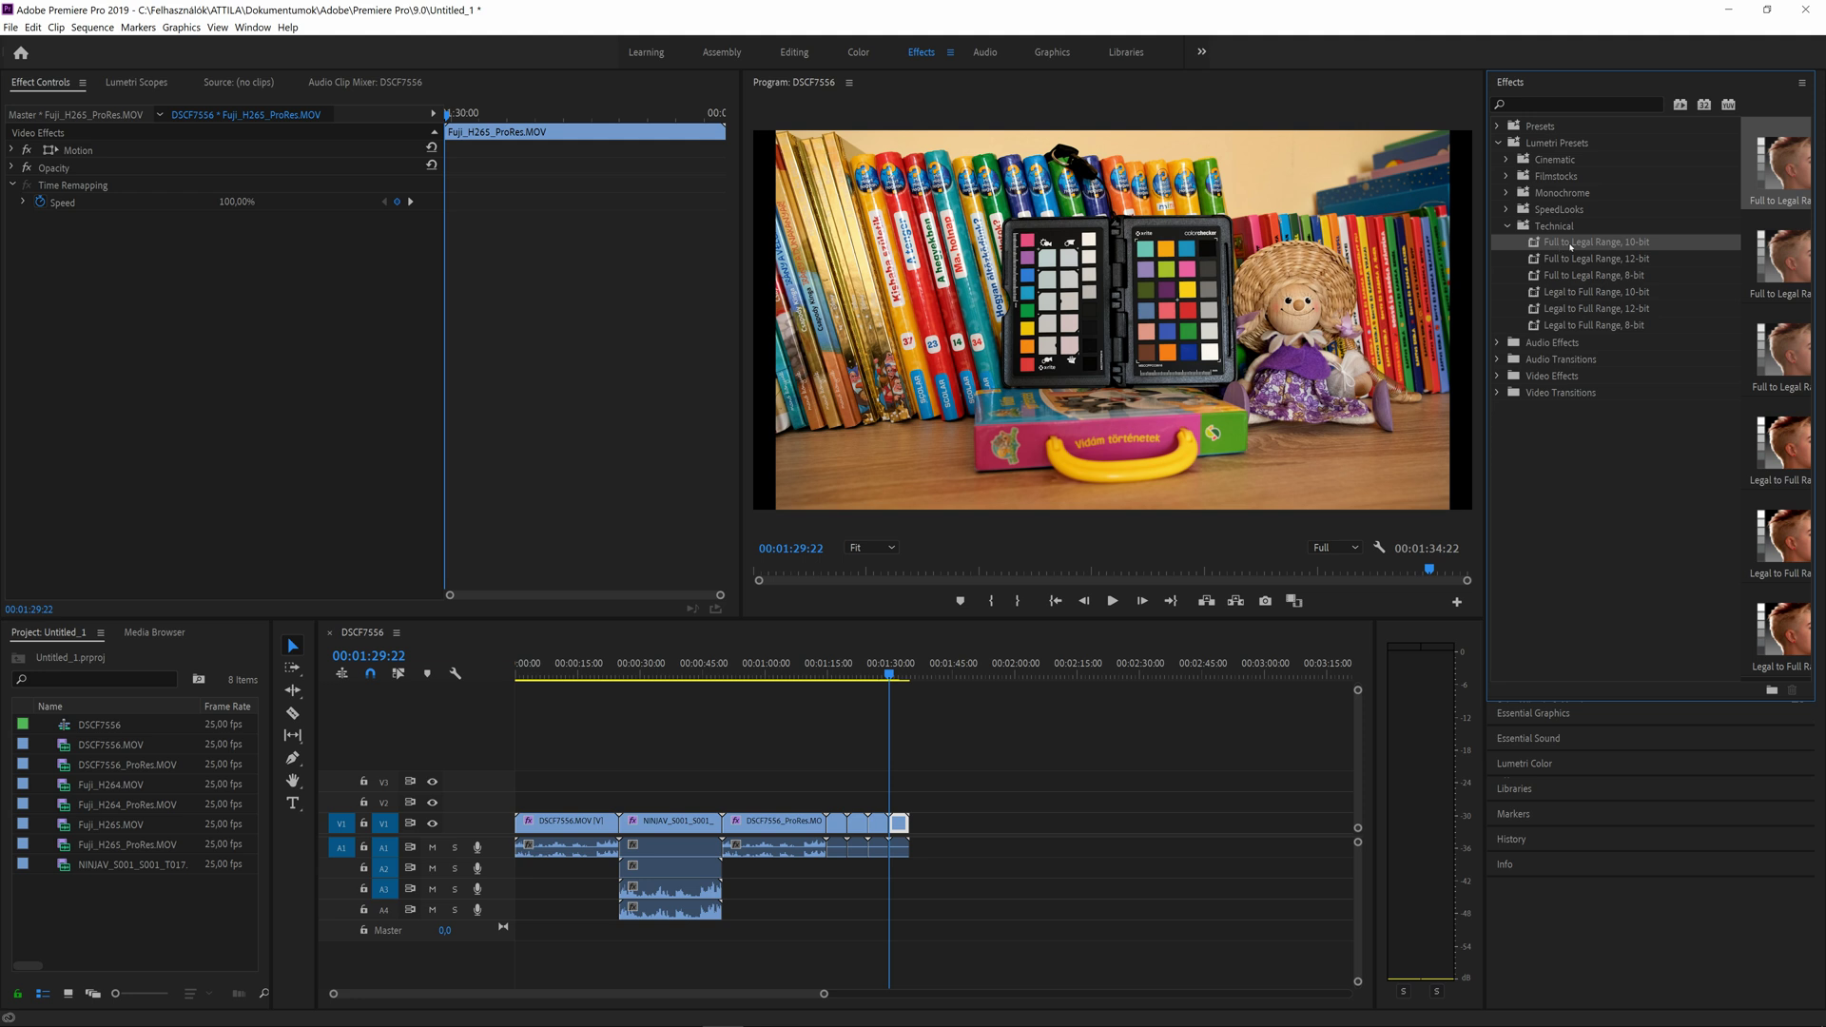
key("alt+shift+4")
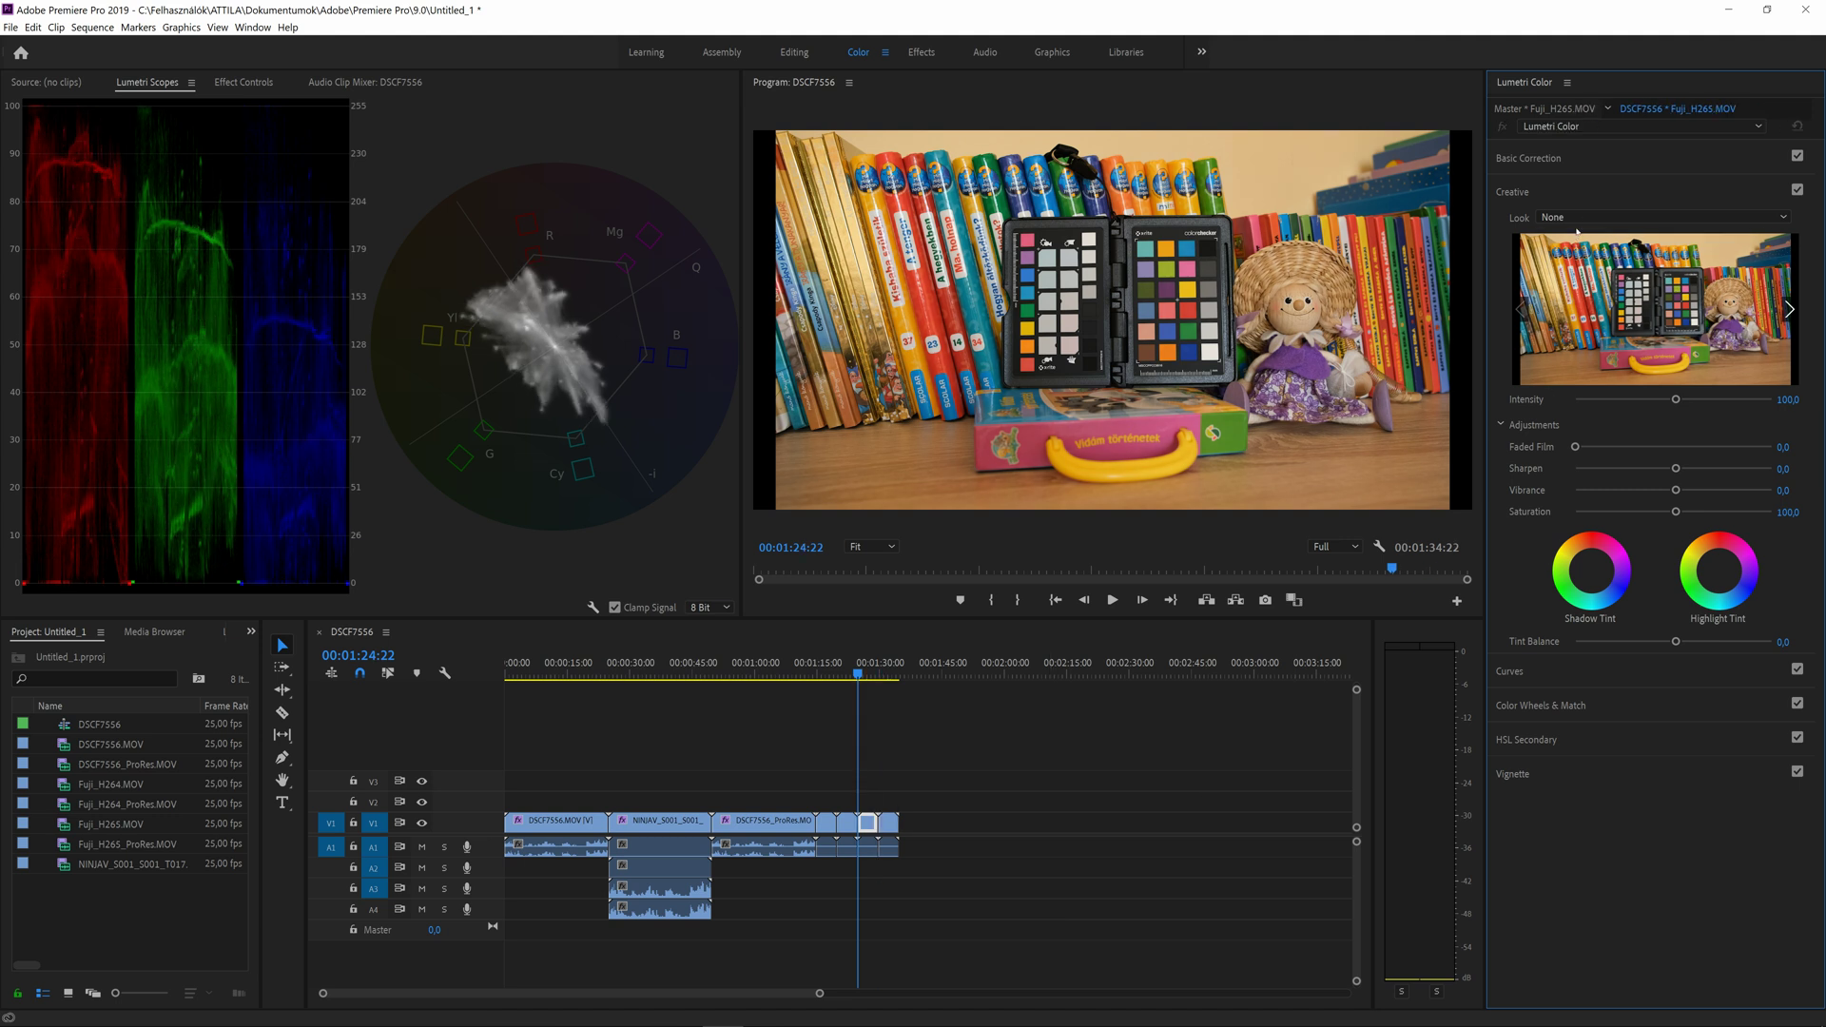
left_click(1665, 217)
left_click(1581, 271)
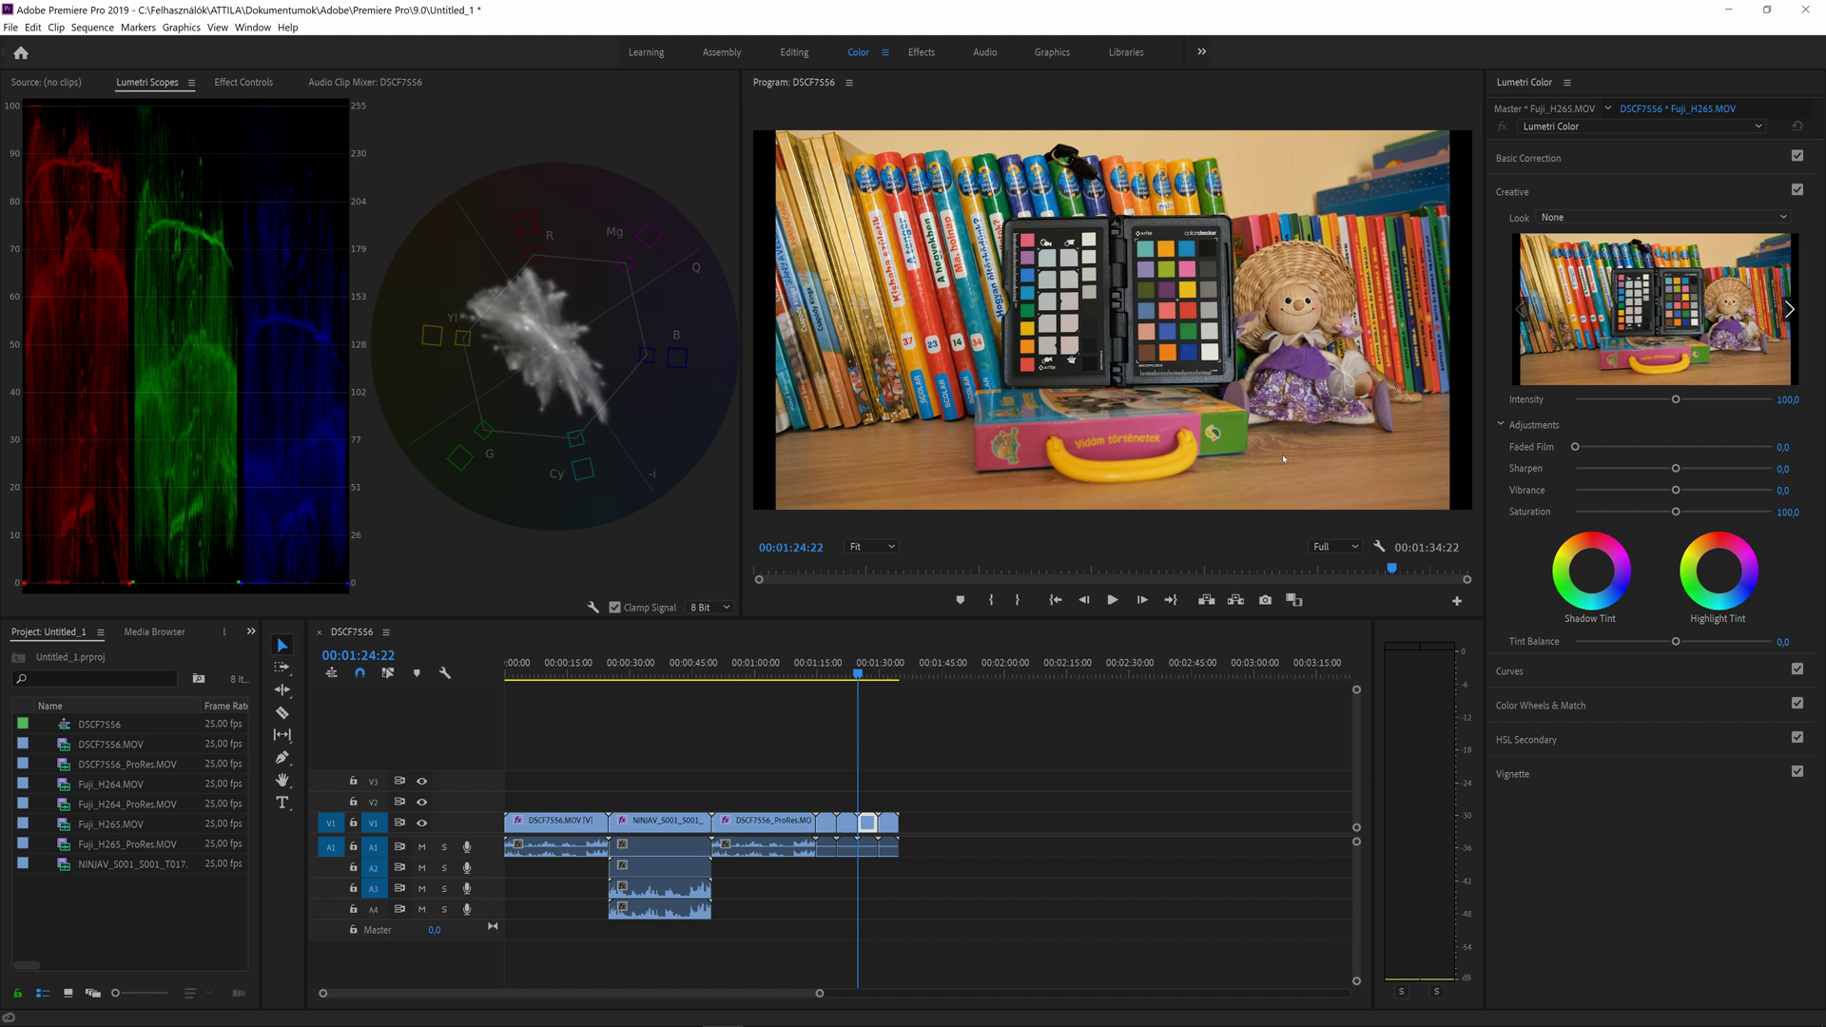
key("Escape")
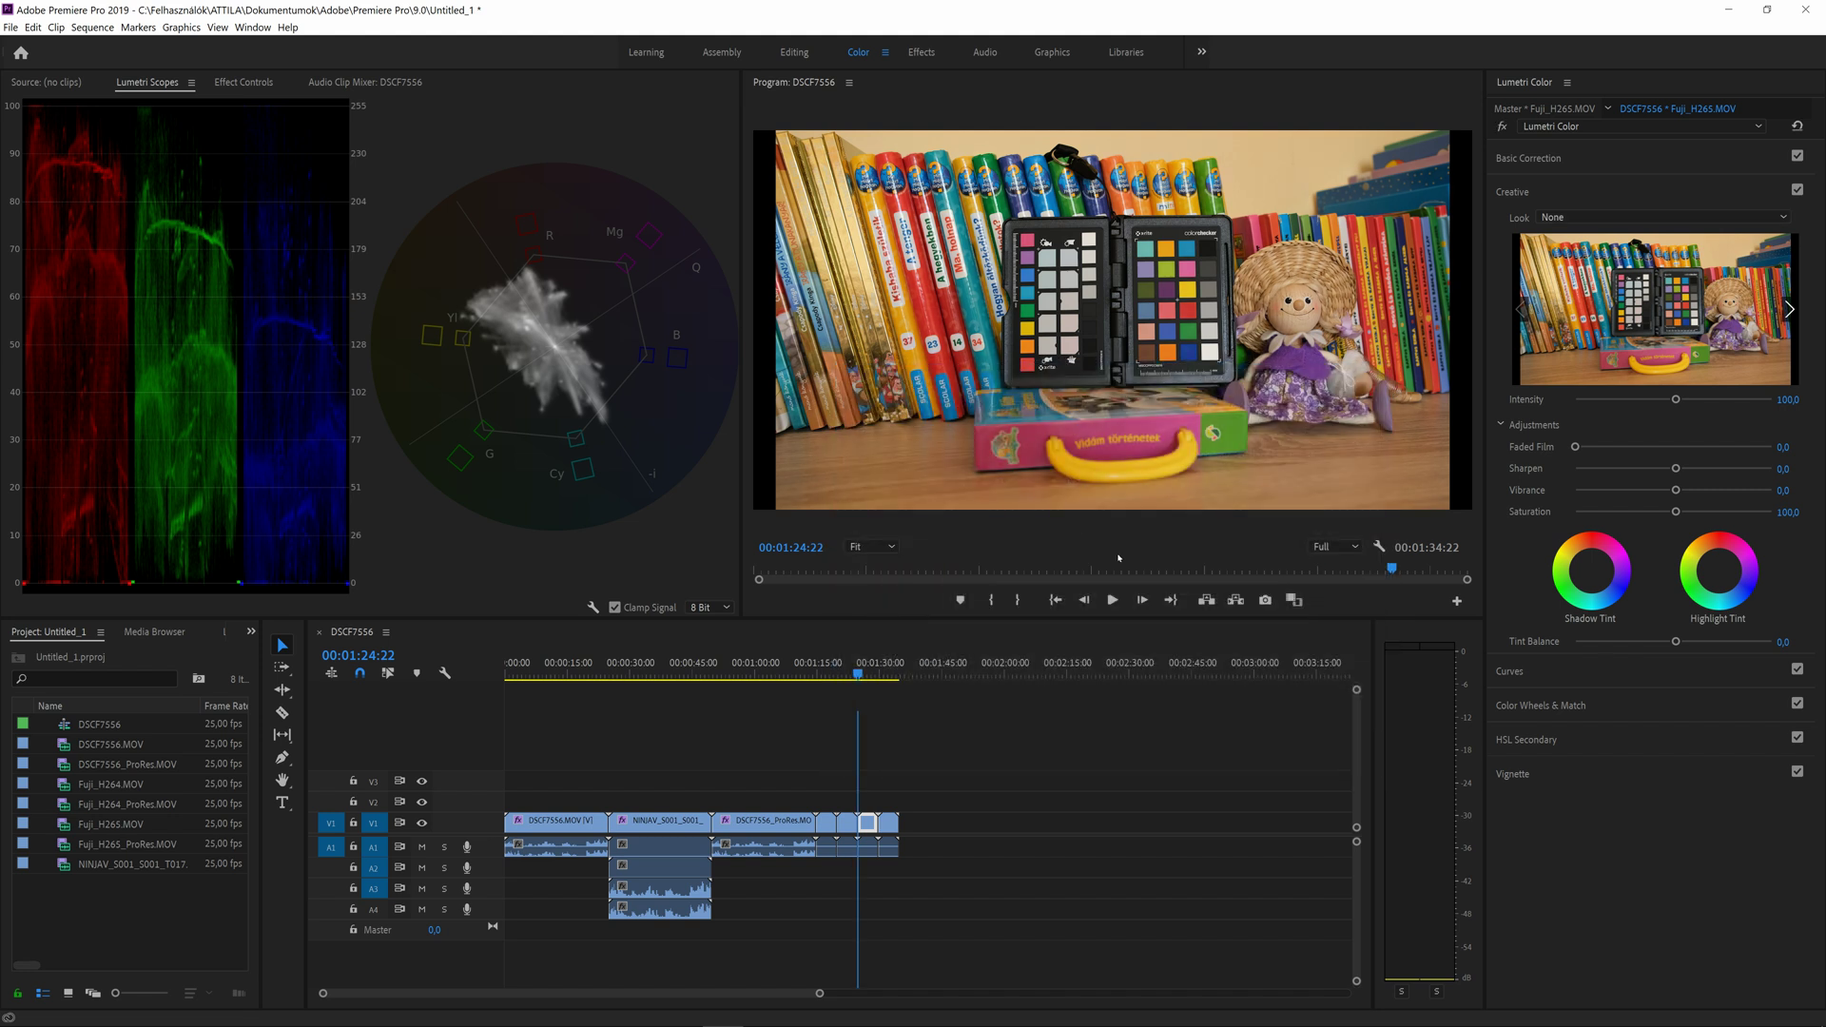
key("Down")
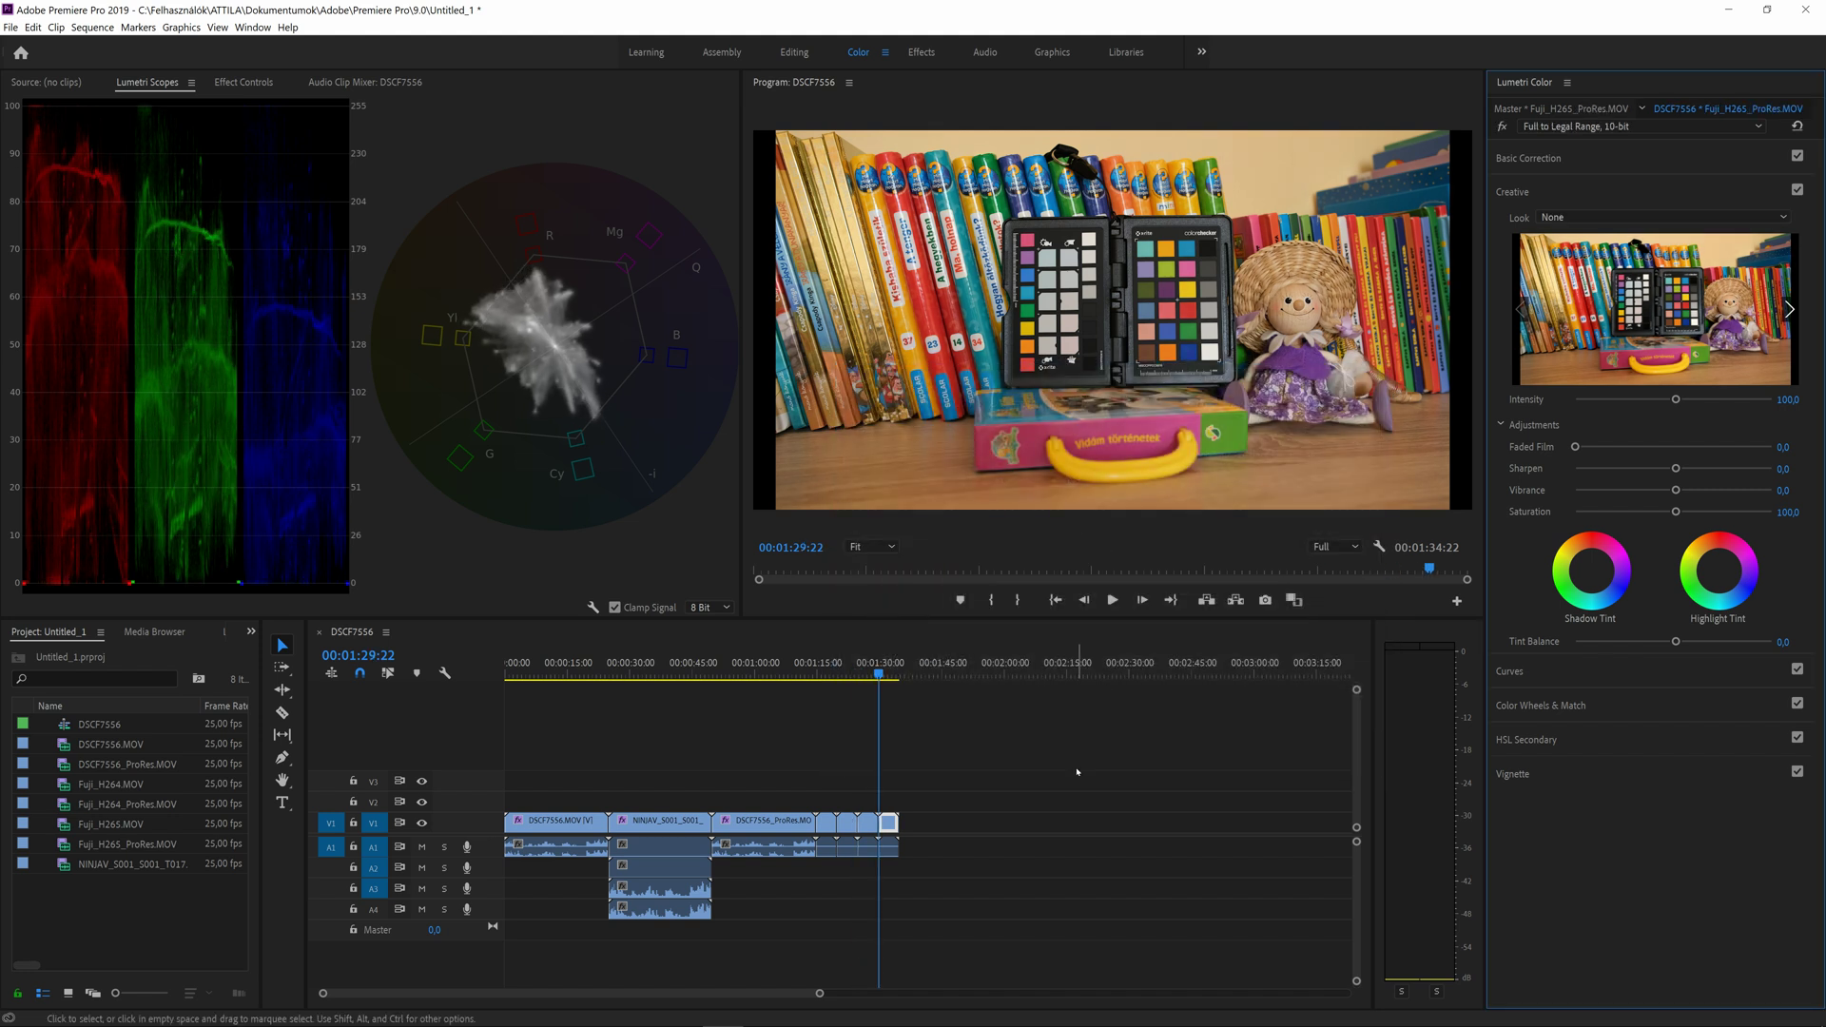
key("Up")
key("Down")
key("Up")
key("Down")
key("Up")
key("Down")
key("Up")
key("Down")
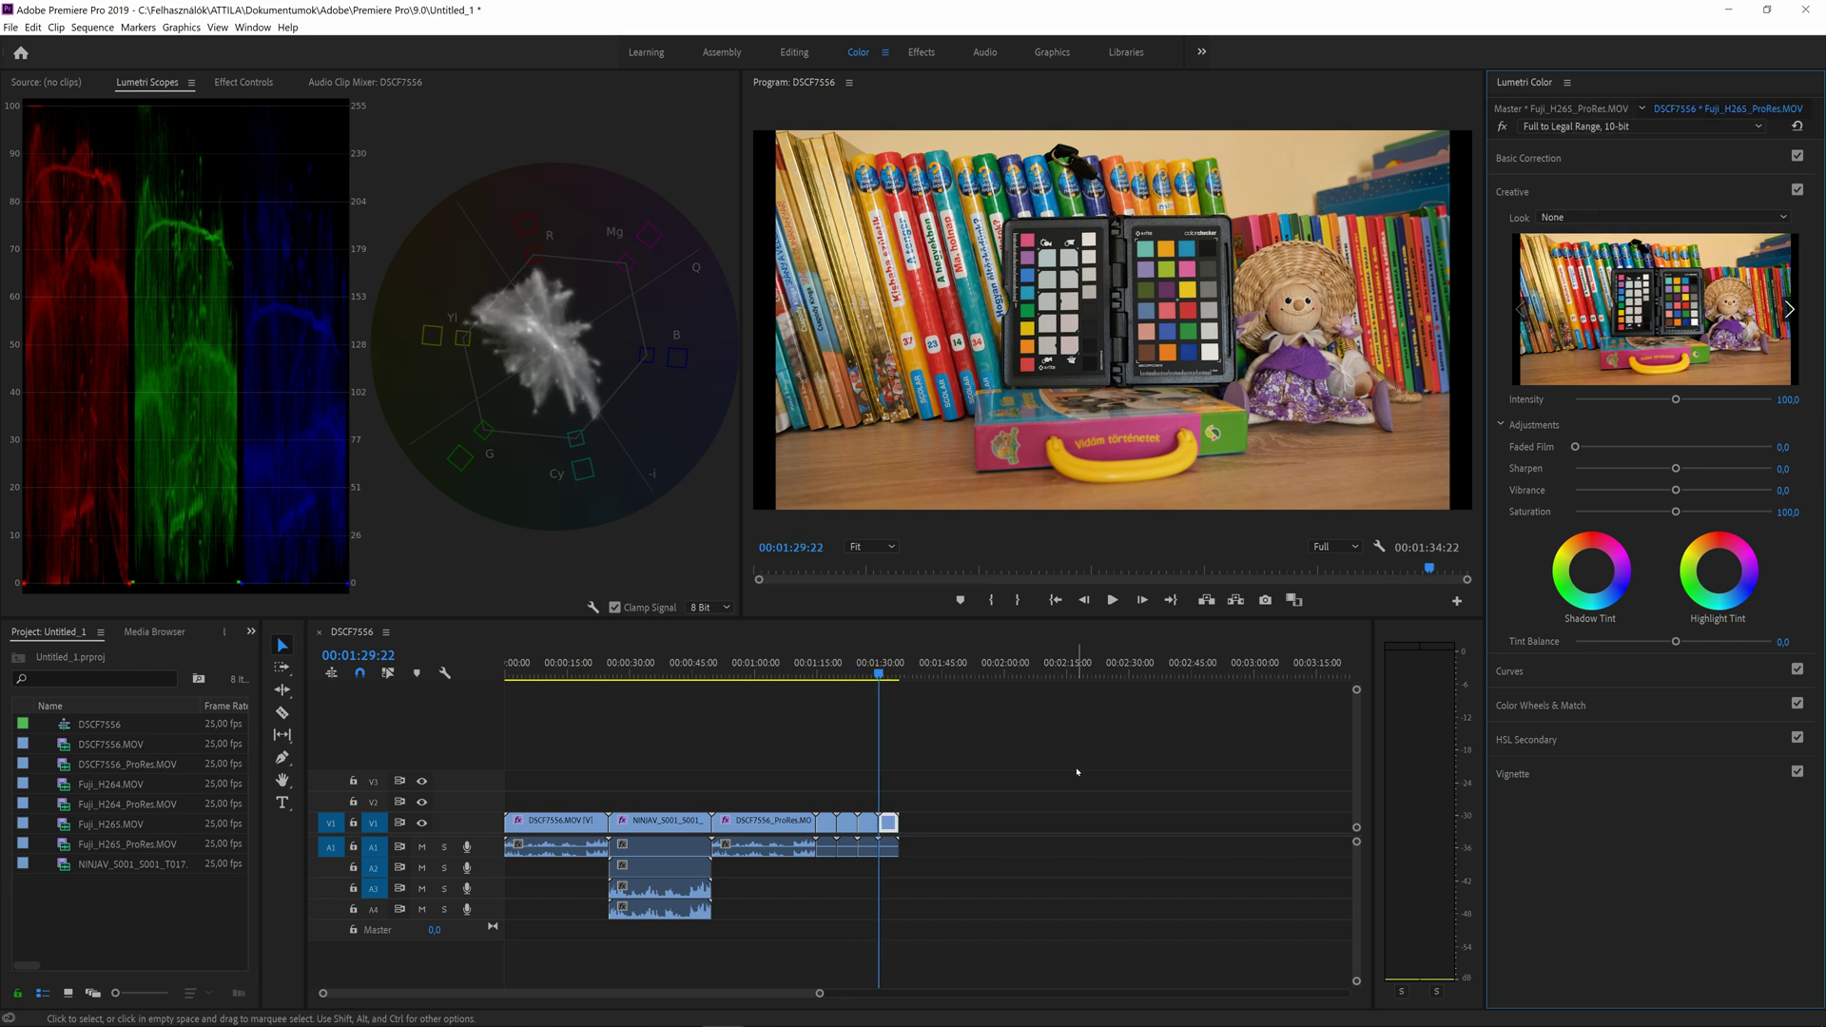